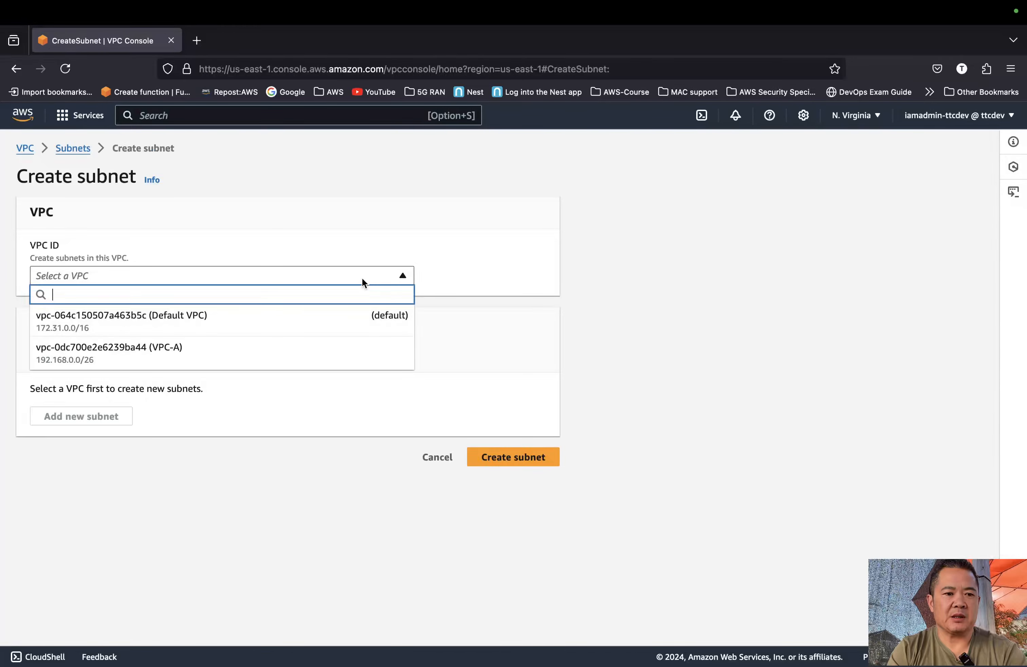
- Define a new subnet in VPC-A named pub-sub1 in the availability zone US East (N. Virginia) / us-east-1a
click(208, 354)
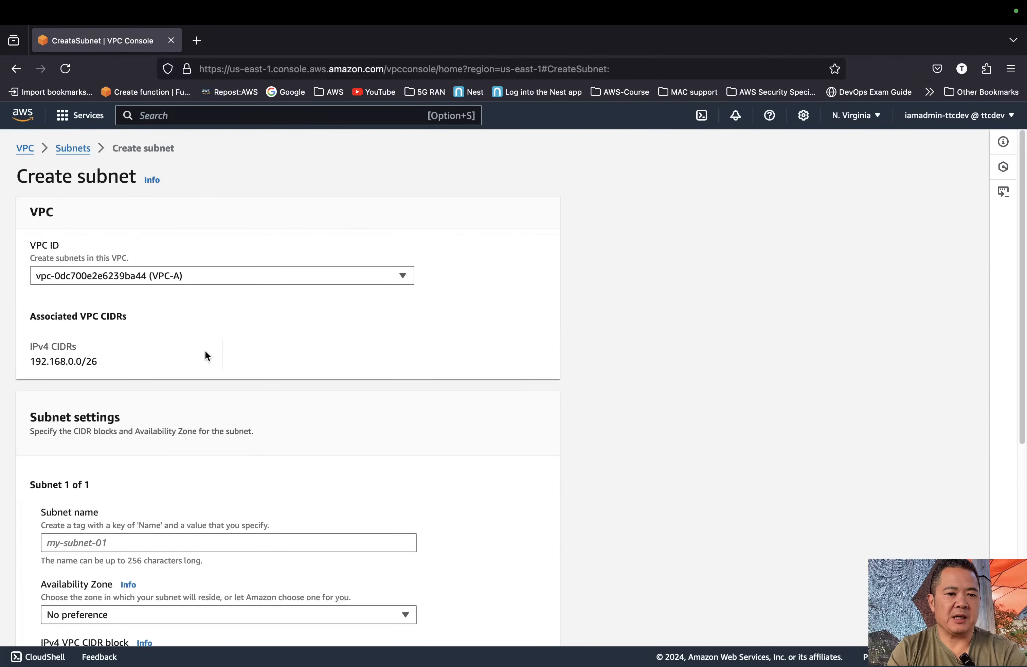
scroll(261, 371, down, 3)
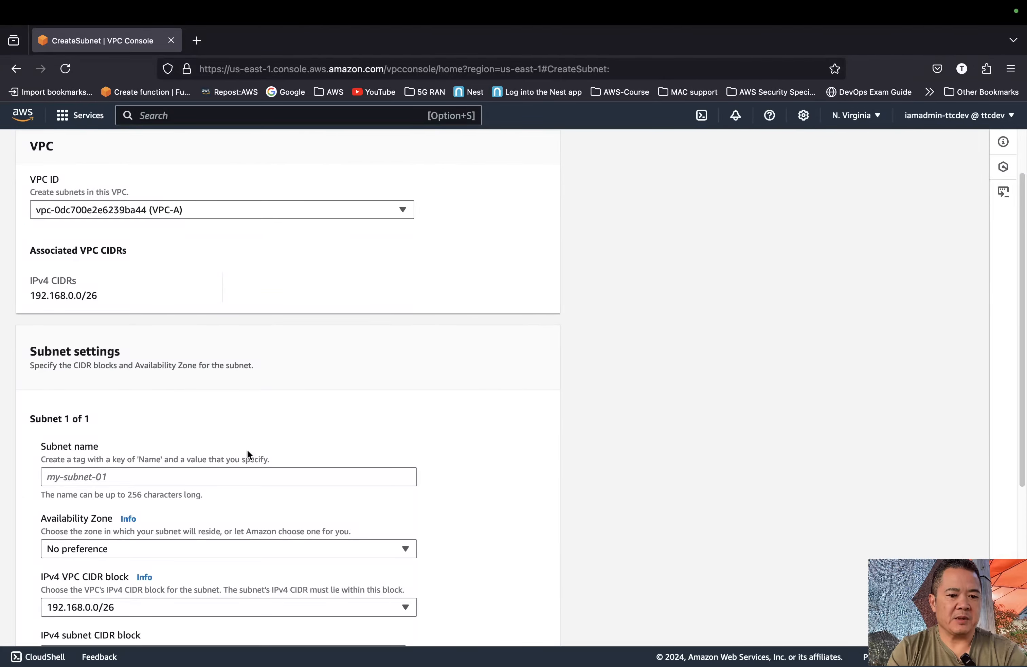
click(245, 473)
text(pub)
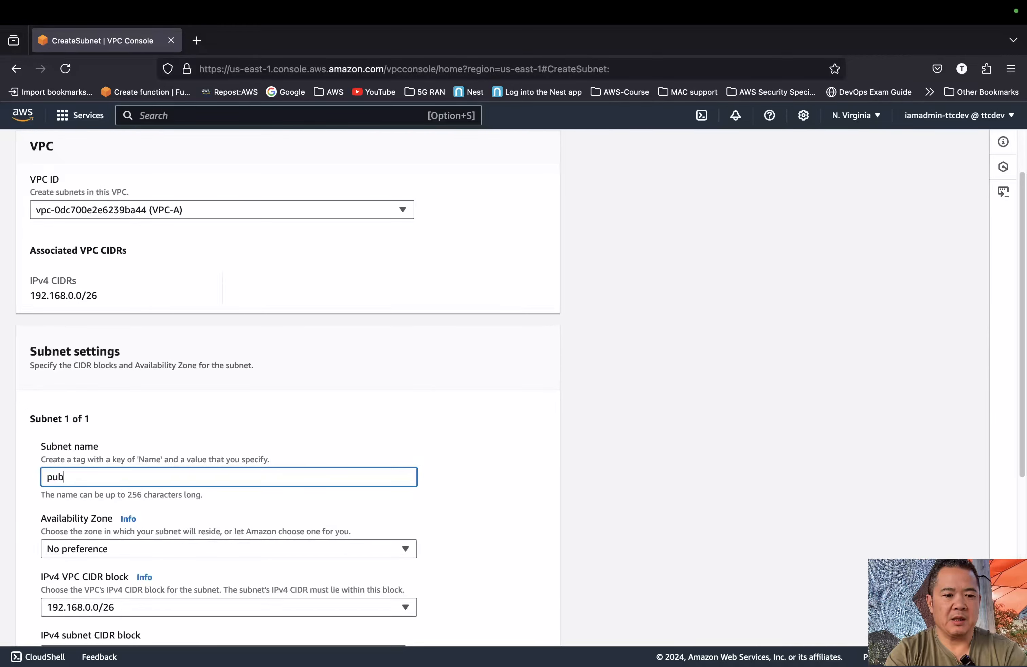
text(-sub)
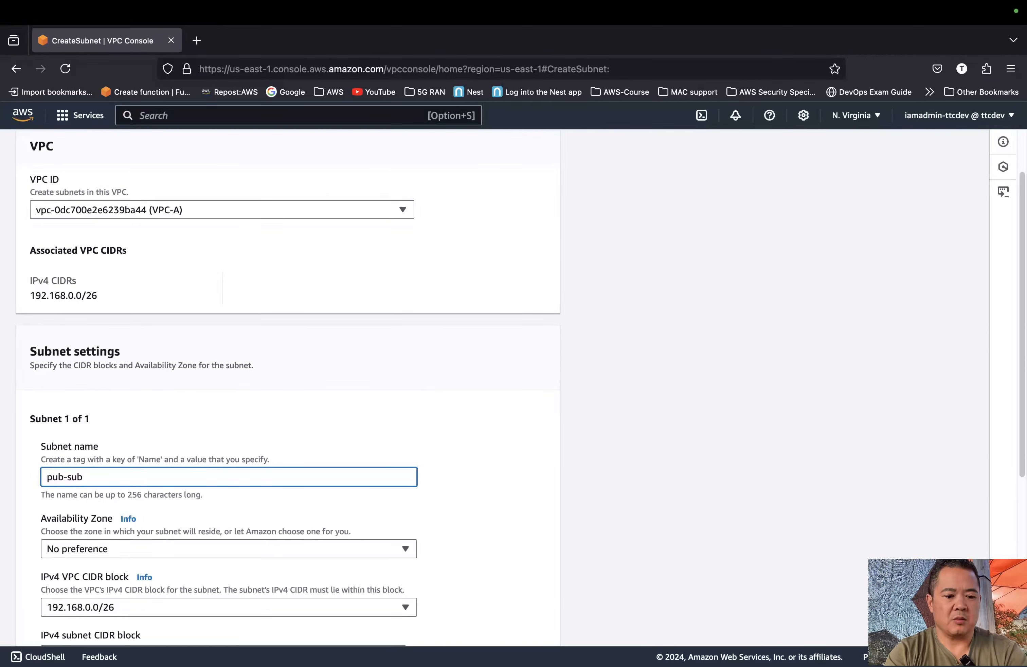
text(1)
scroll(215, 448, down, 3)
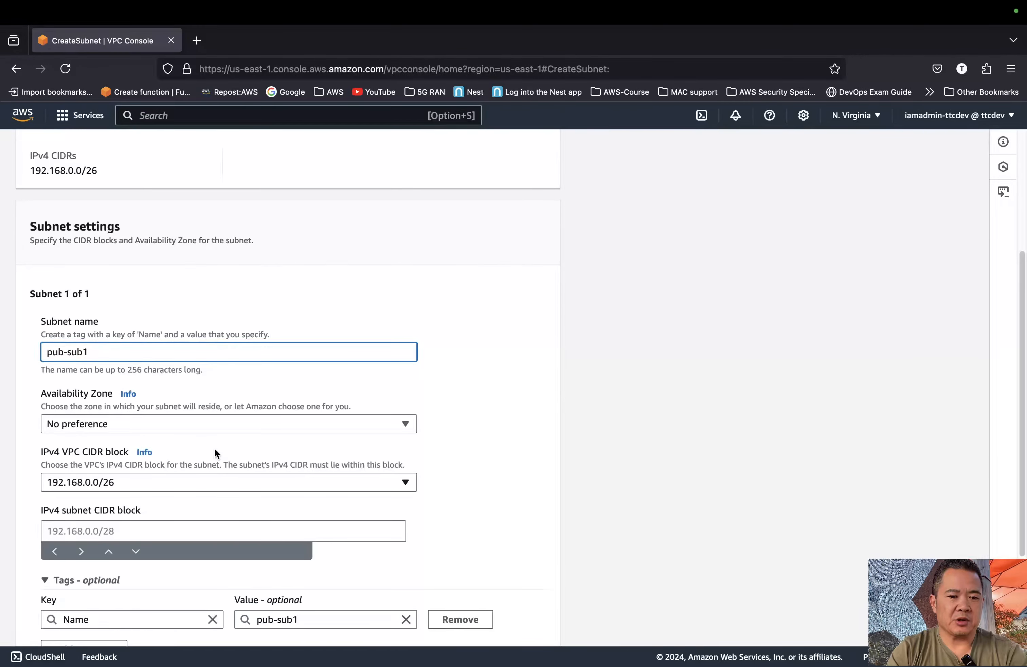
click(243, 422)
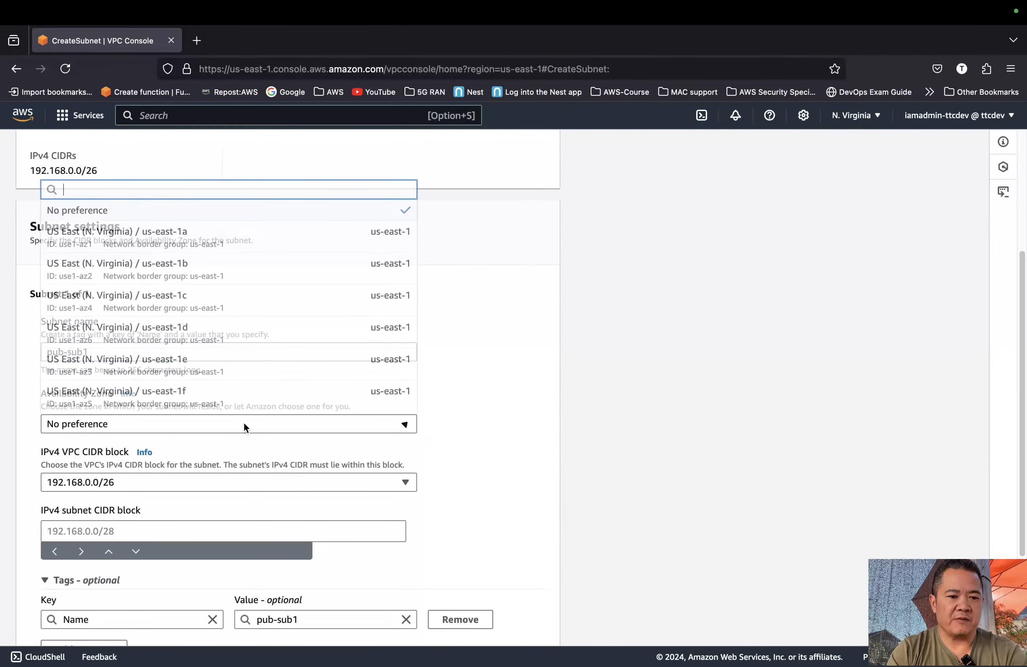
click(230, 240)
- Set the IPv4 subnet CIDR block of pub-sub1 to 192.168.0.0/27 and create the subnet
scroll(491, 355, down, 3)
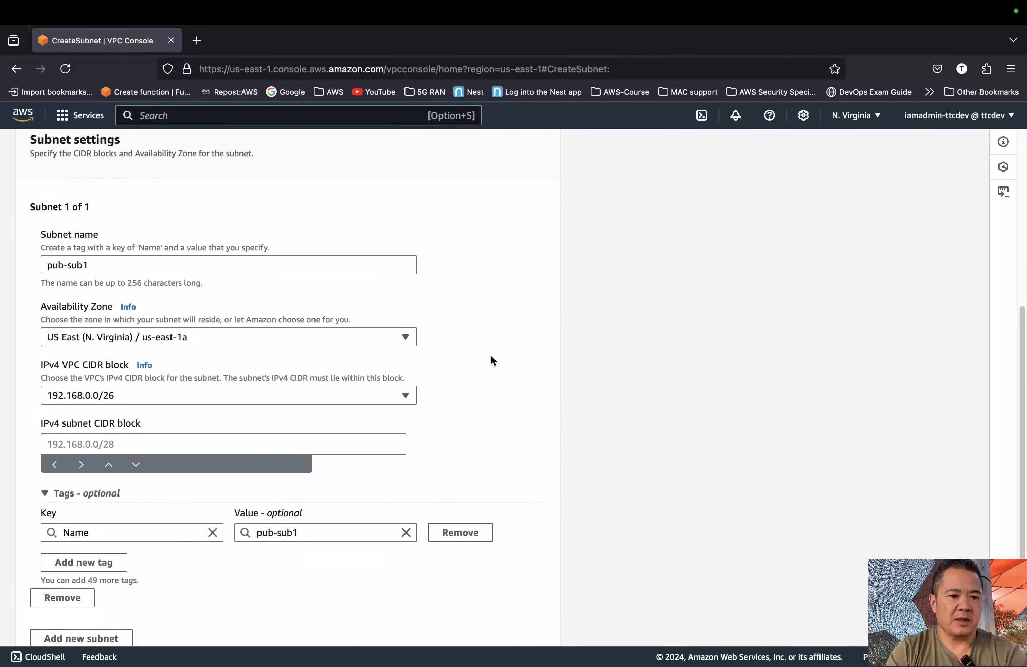
click(228, 439)
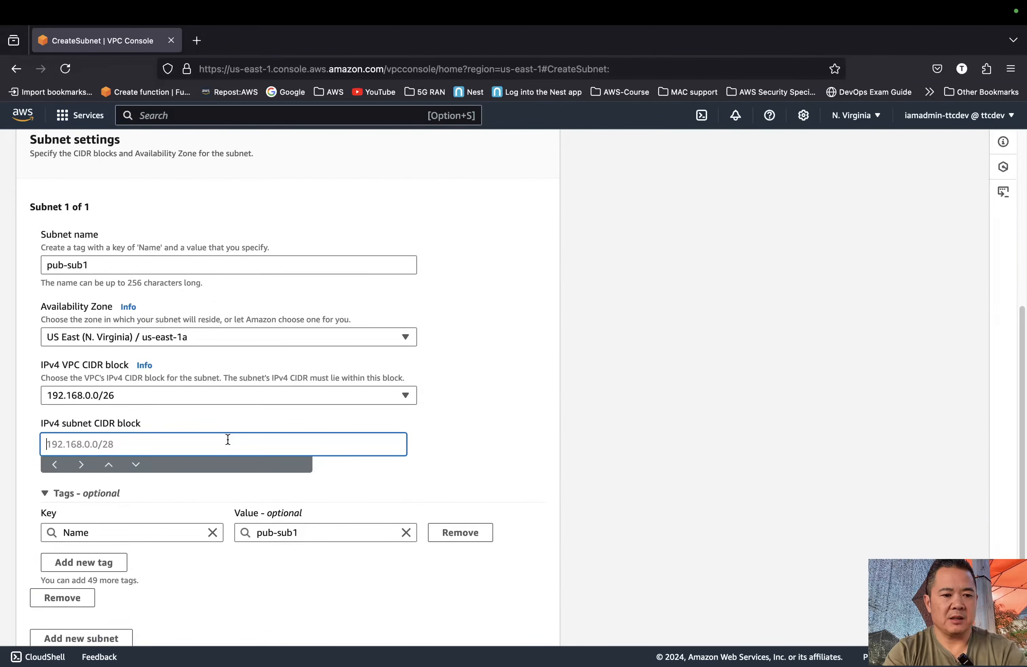
text(1)
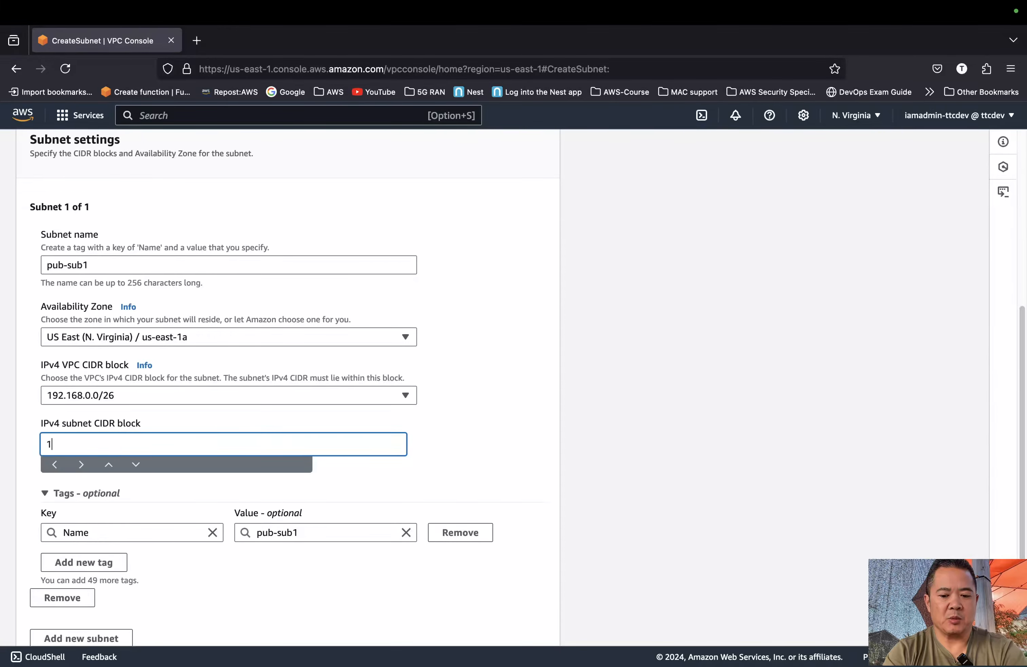
text(92.16)
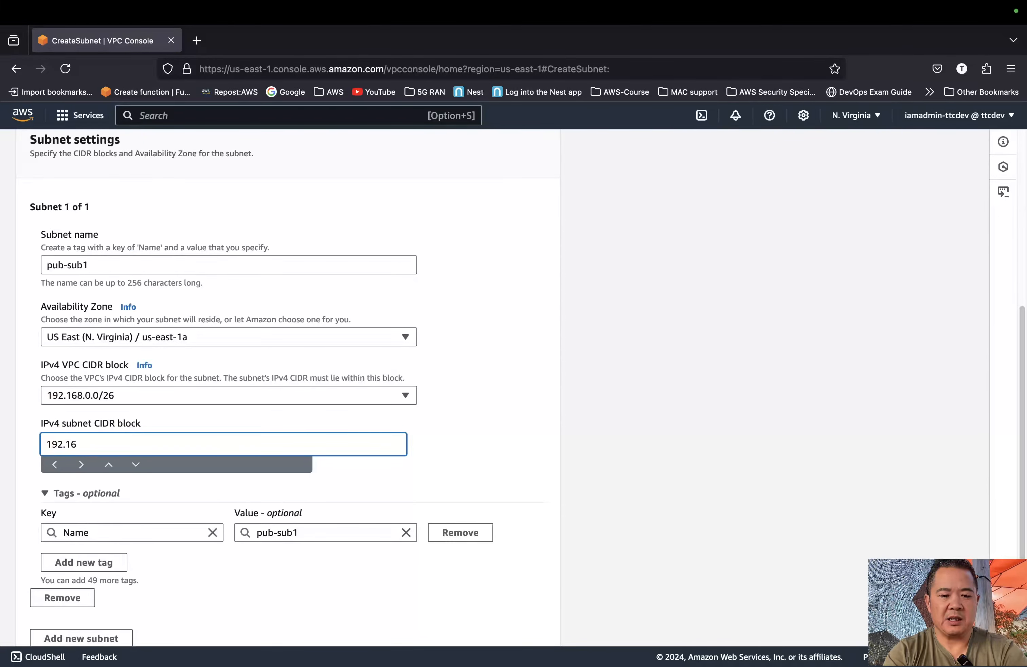
text(8.0.0/27)
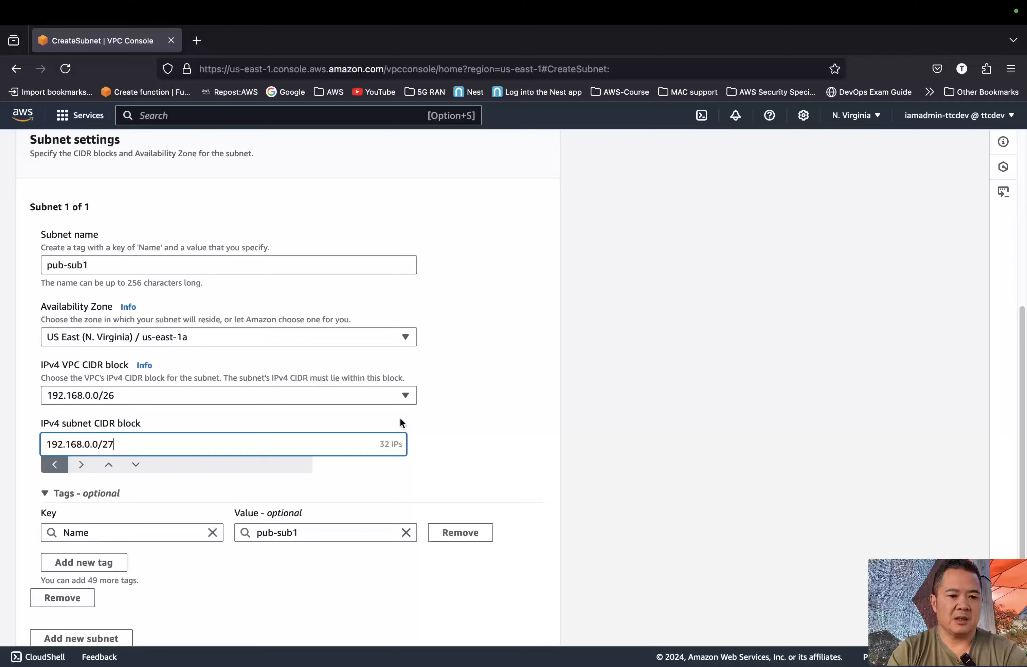
scroll(400, 417, down, 3)
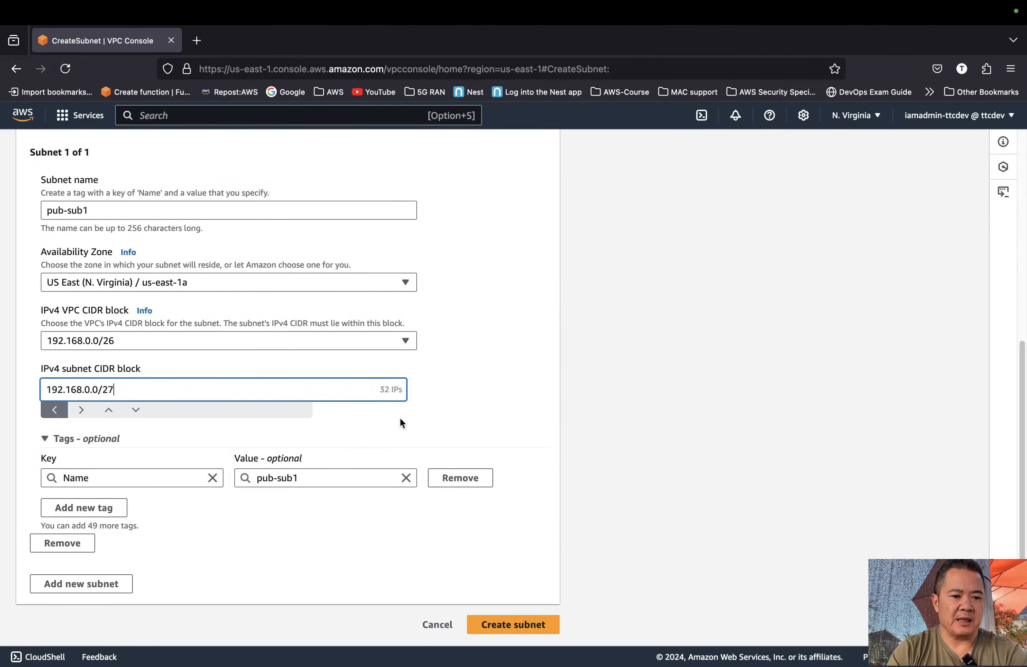
click(501, 622)
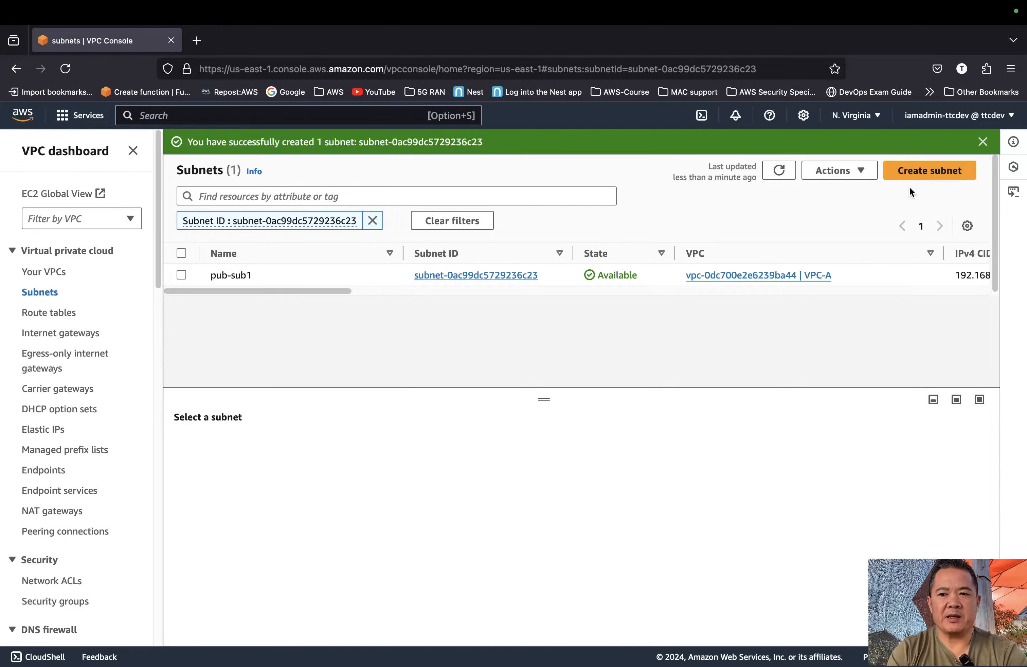
- Define another subnet in VPC-A named priv-sub1 in the availability zone US East (N. Virginia) / us-east-1b
click(924, 173)
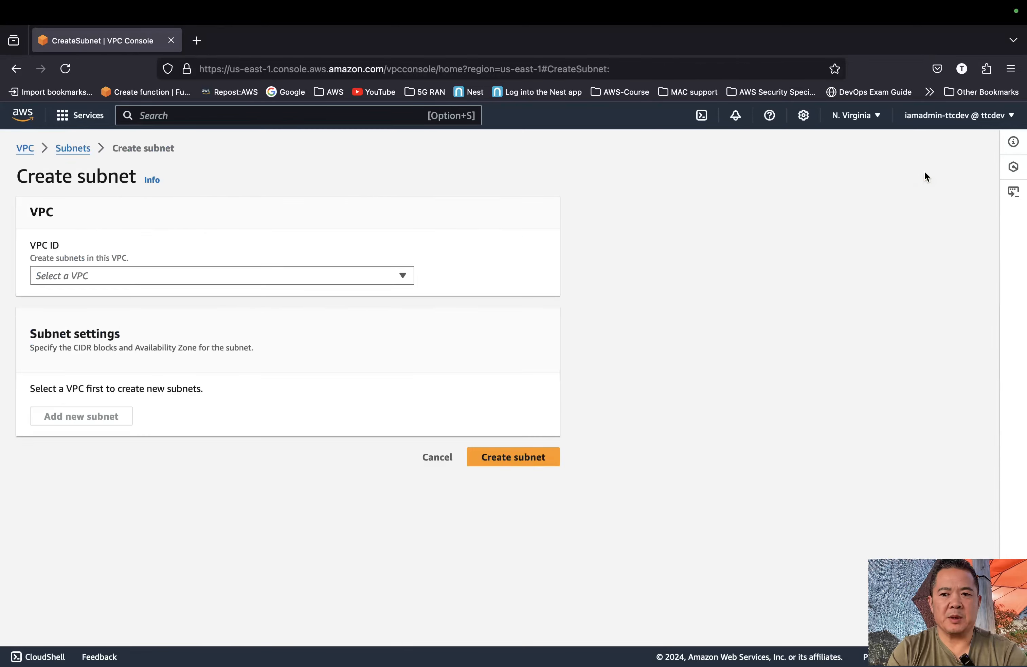
click(258, 272)
click(181, 347)
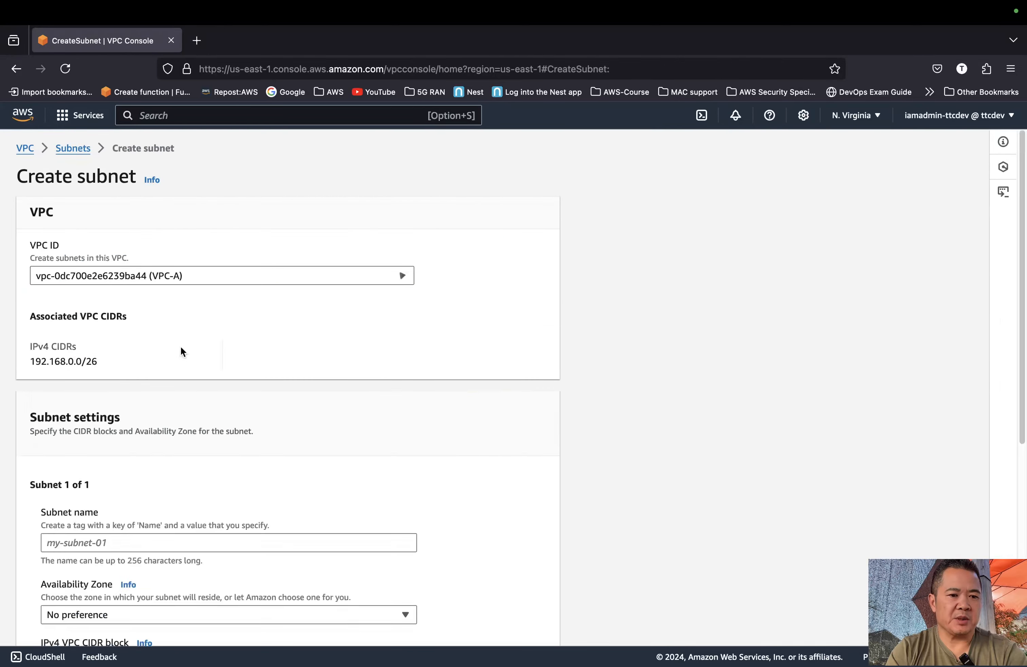
scroll(159, 427, down, 4)
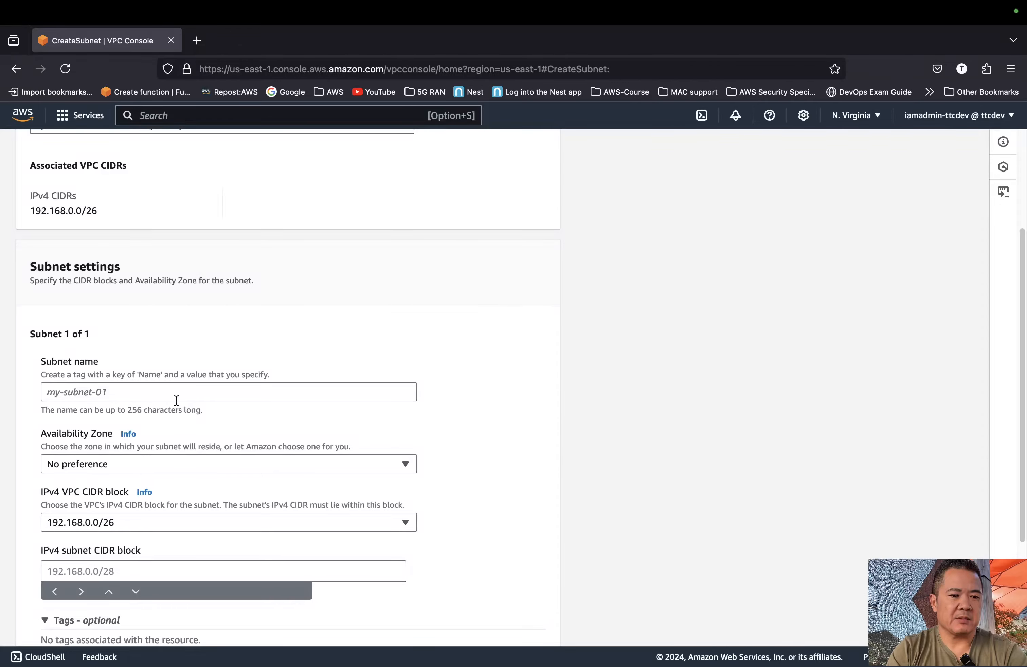
click(183, 395)
text(priv-sub1)
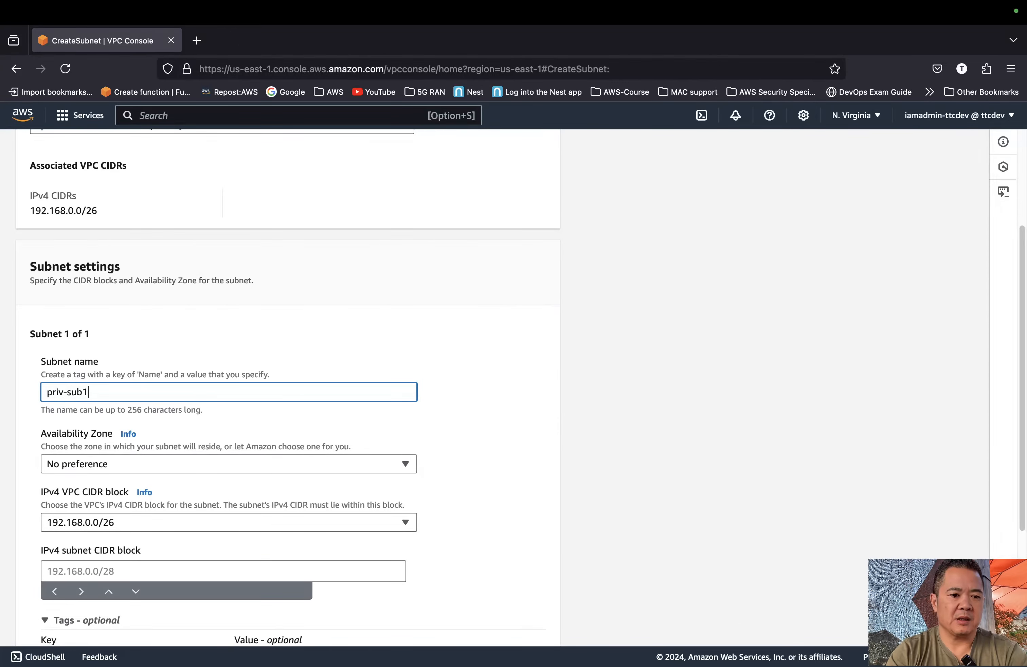
click(177, 463)
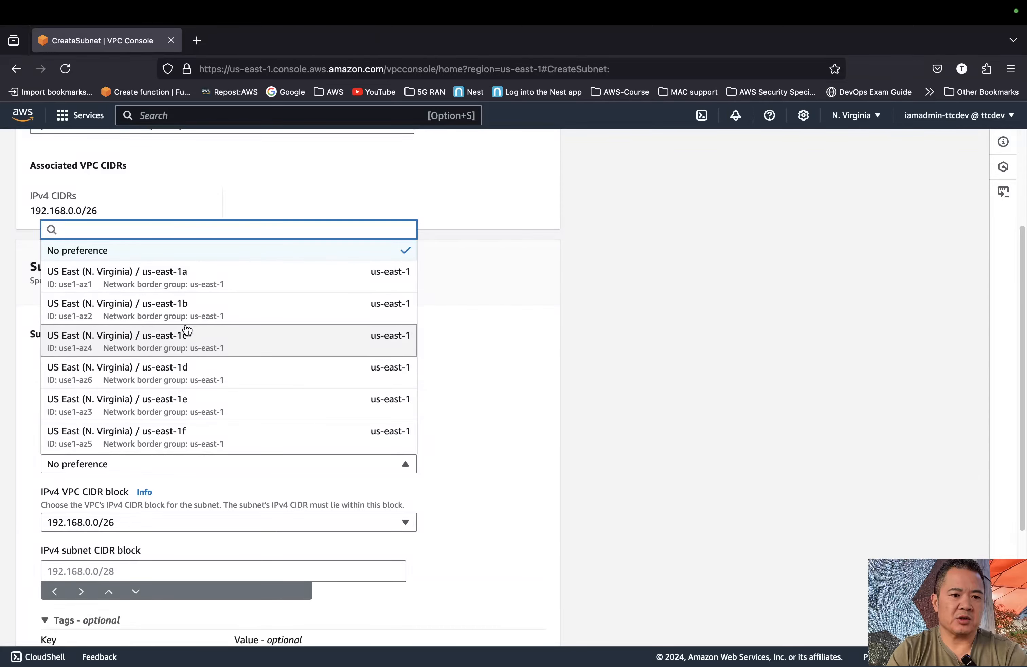
click(191, 308)
- Set the IPv4 subnet CIDR block of priv-sub1 to 192.168.0.32/27 and create the subnet
scroll(297, 394, down, 3)
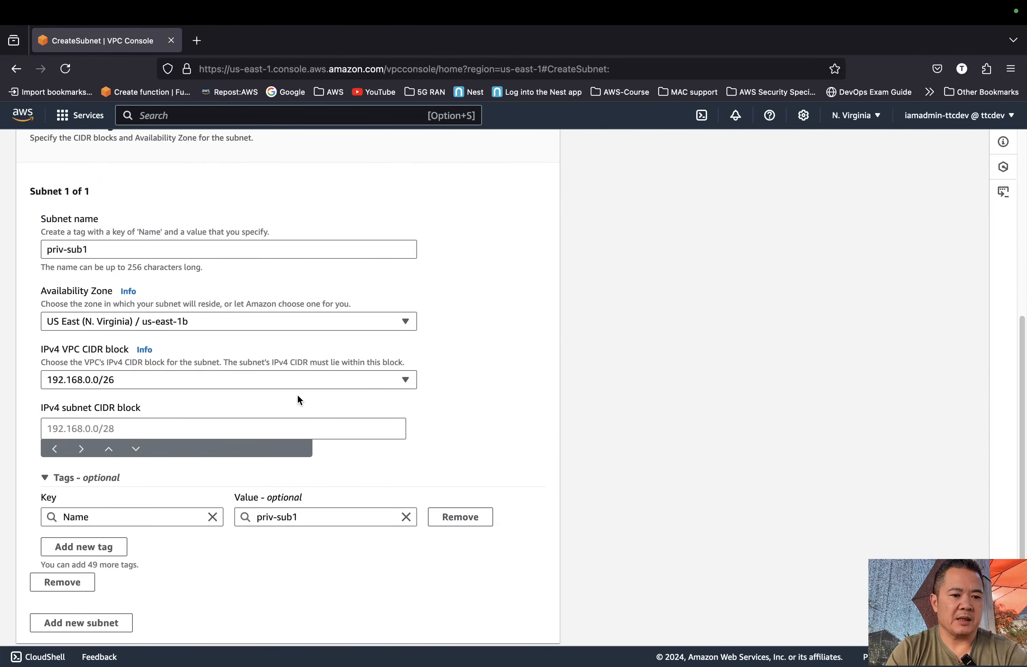
click(194, 424)
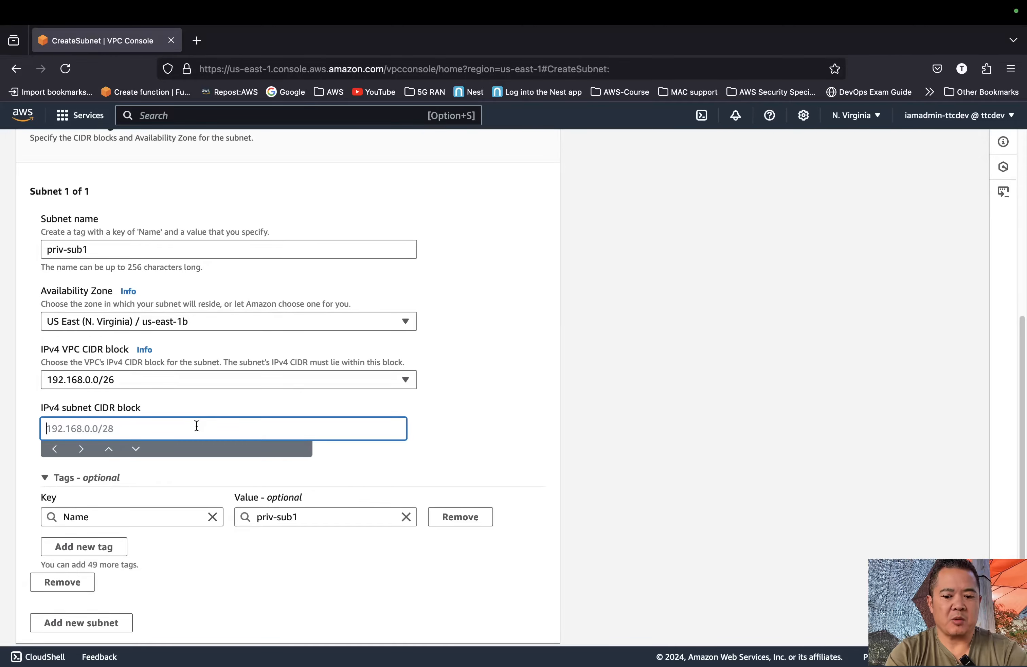
text(192.168.0.)
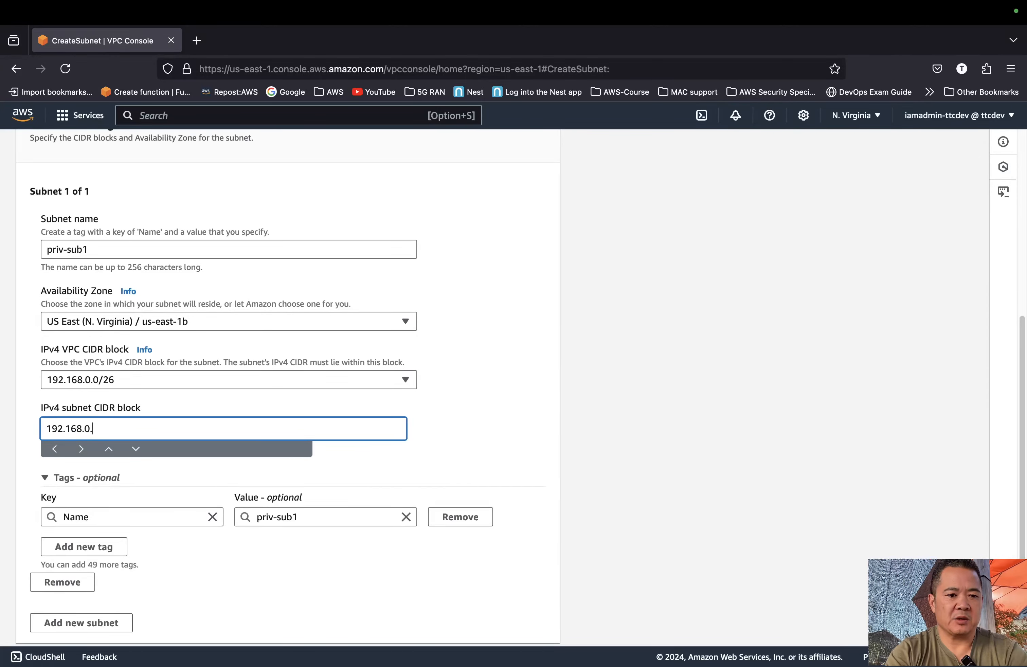
text(32/27)
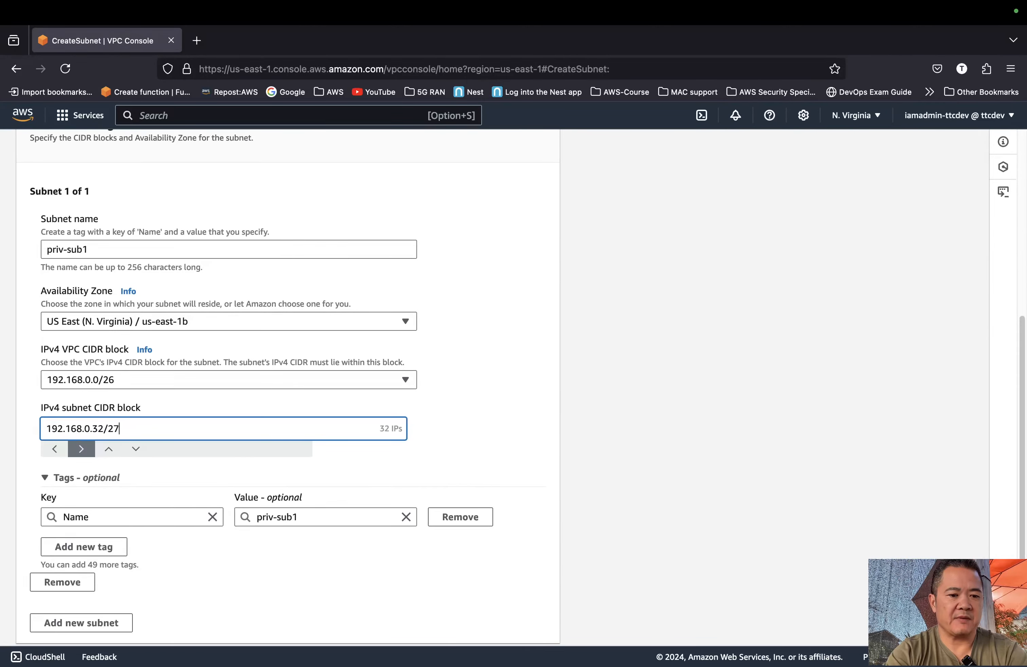
scroll(310, 433, down, 2)
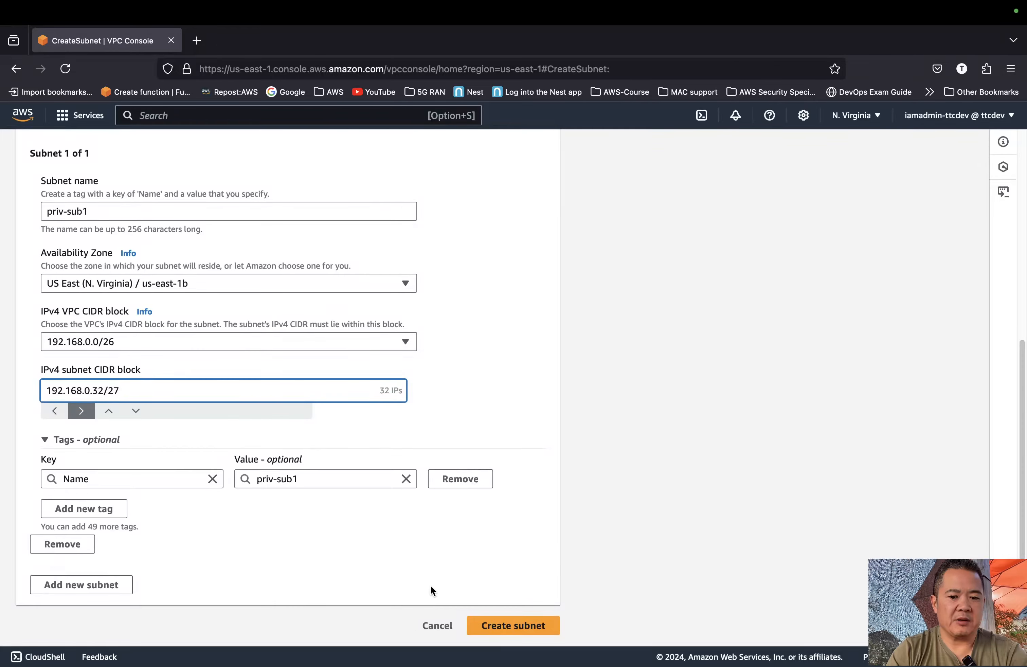
click(475, 624)
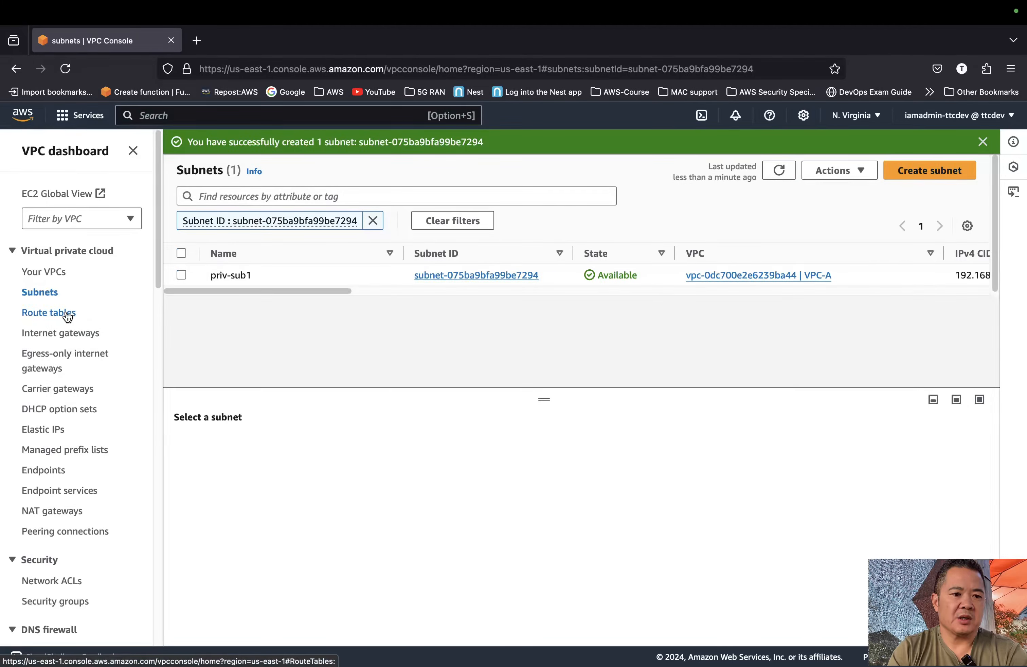
- Create an internet gateway with the name tag my-igw, as labelled in the architecture diagram
click(59, 334)
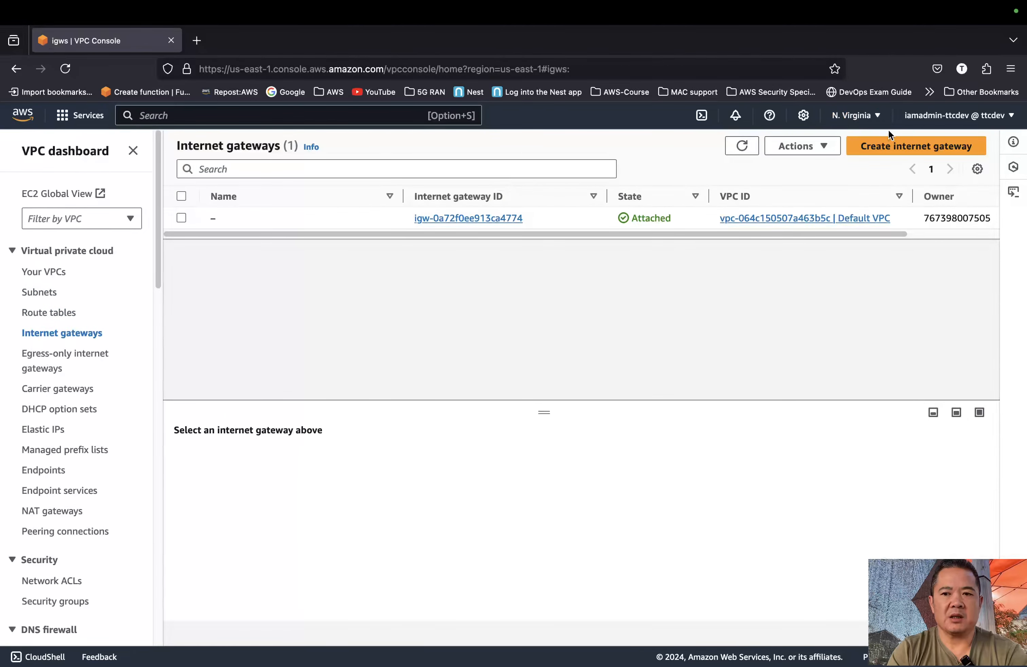
click(893, 146)
click(251, 308)
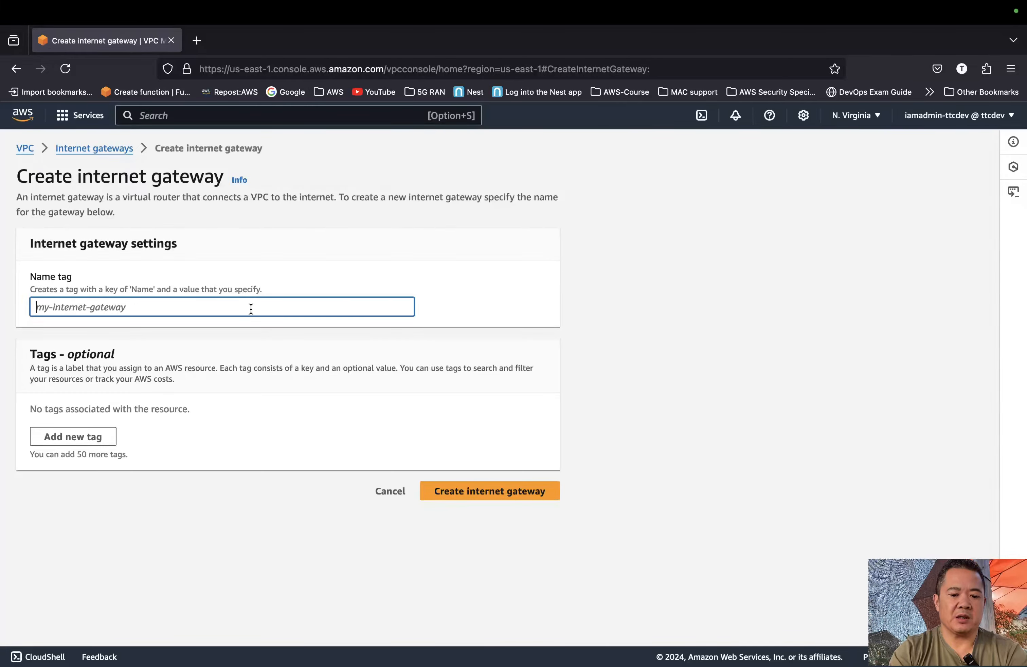
key(ctrl+Right)
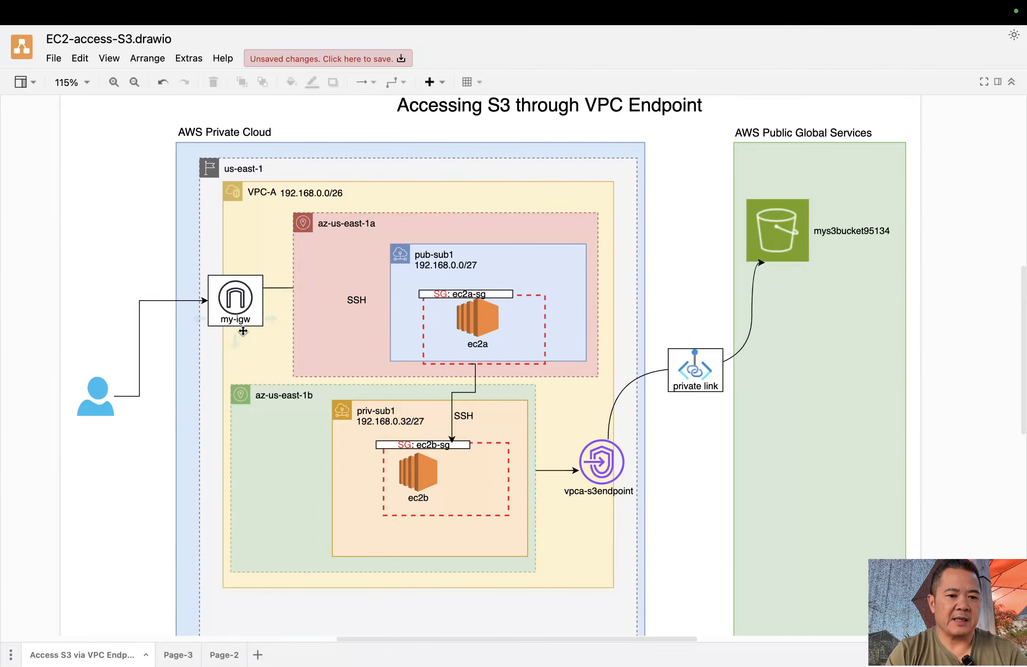
key(ctrl+Left)
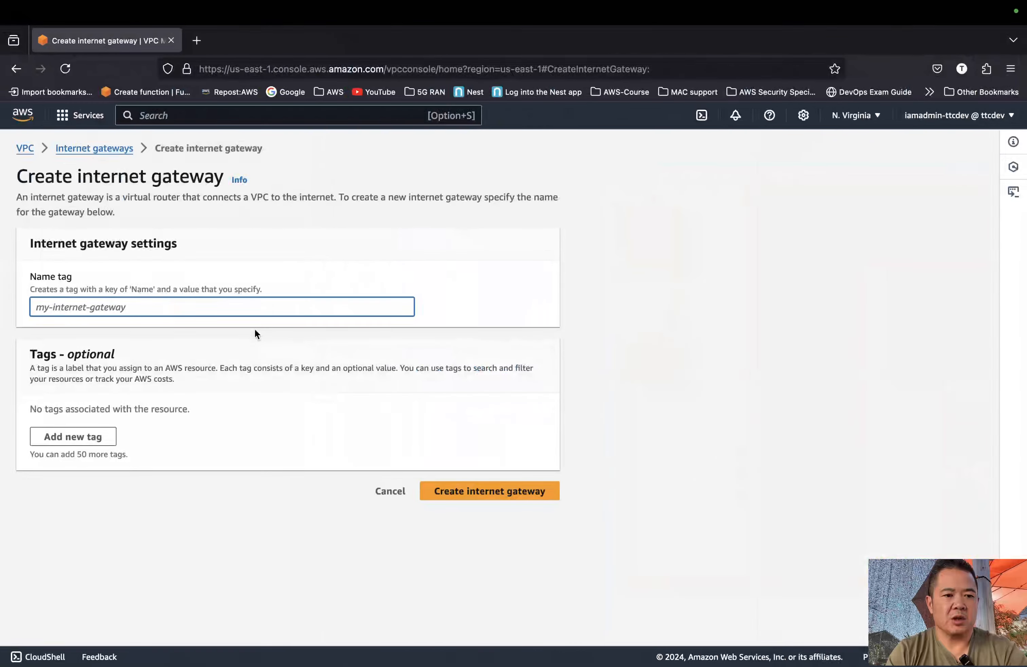
text(my-igw)
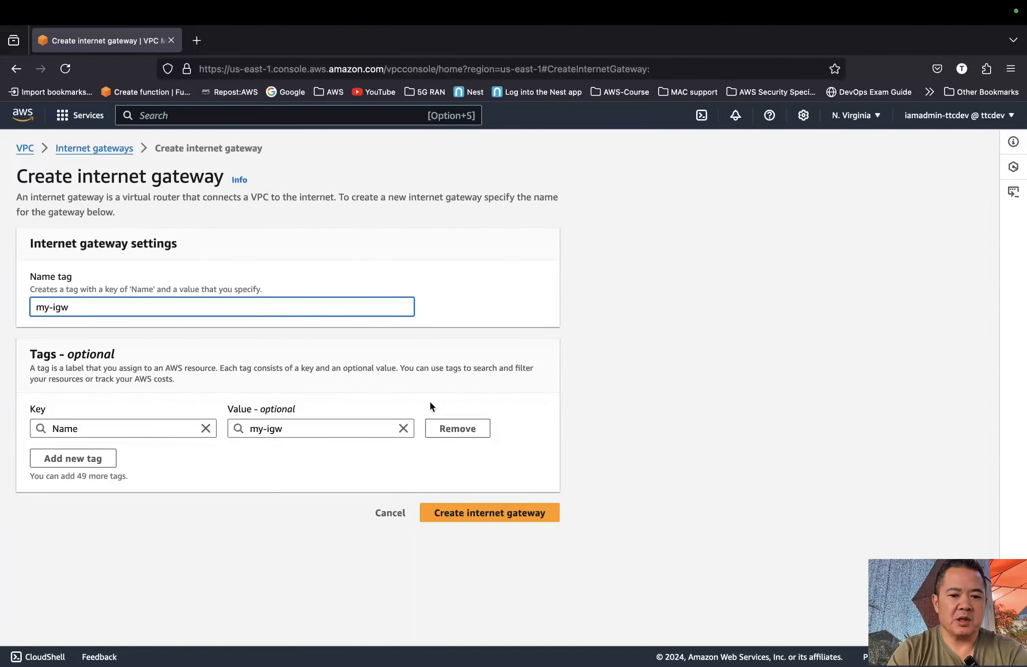
click(468, 513)
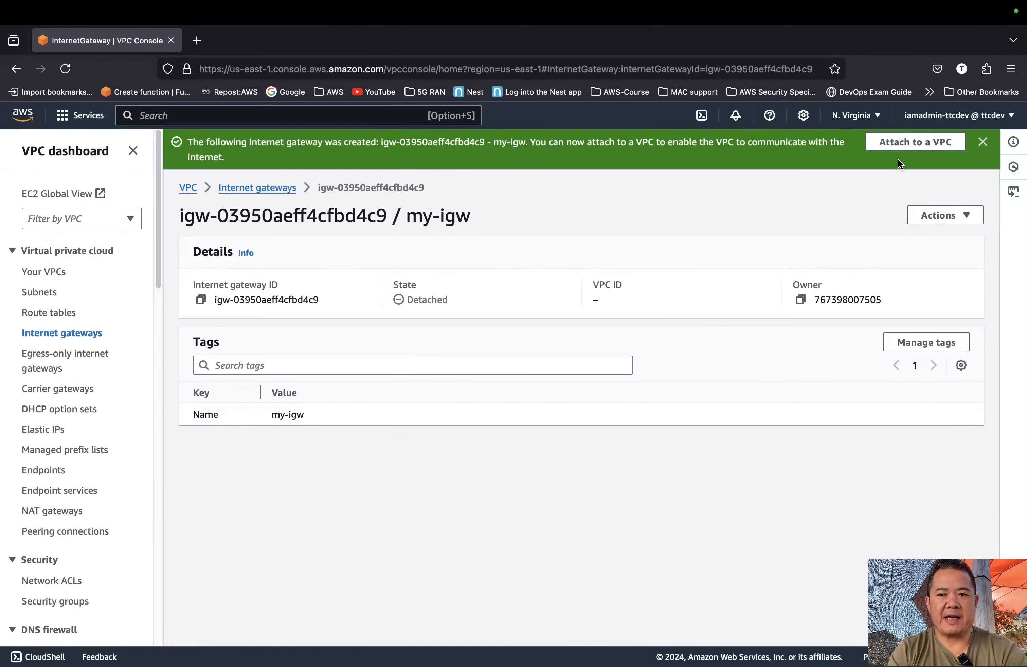
- Attach the internet gateway my-igw to VPC-A
click(919, 143)
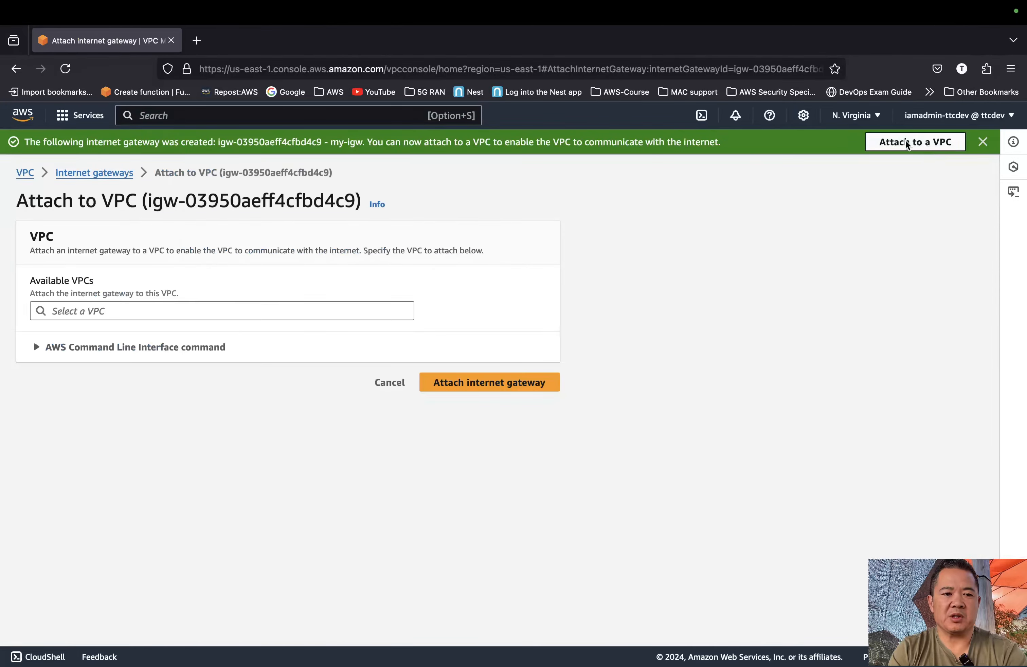
click(274, 311)
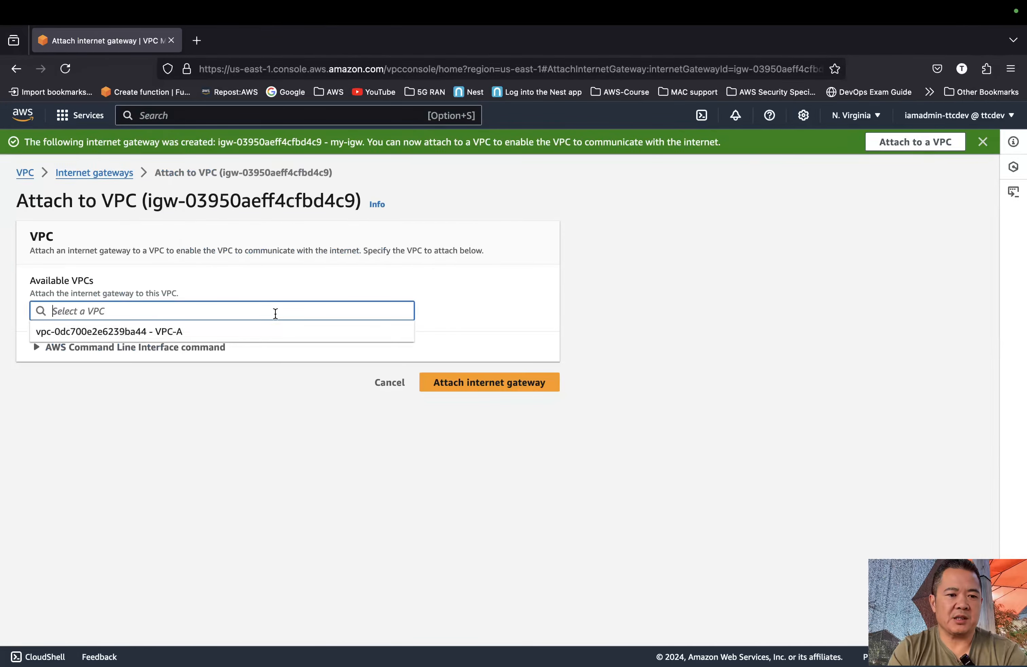
click(225, 337)
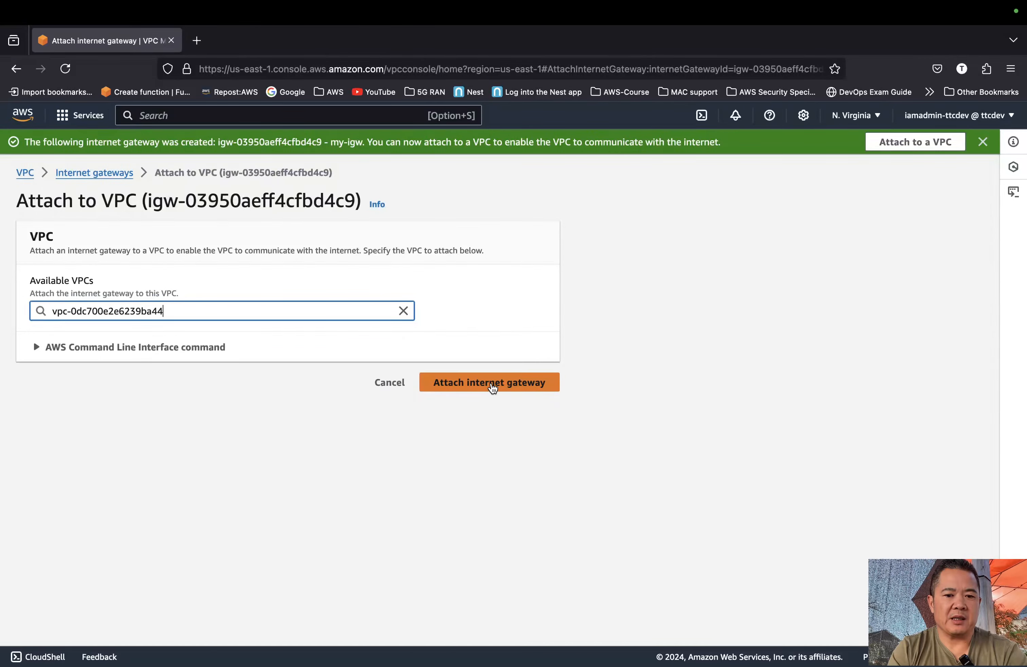
click(492, 388)
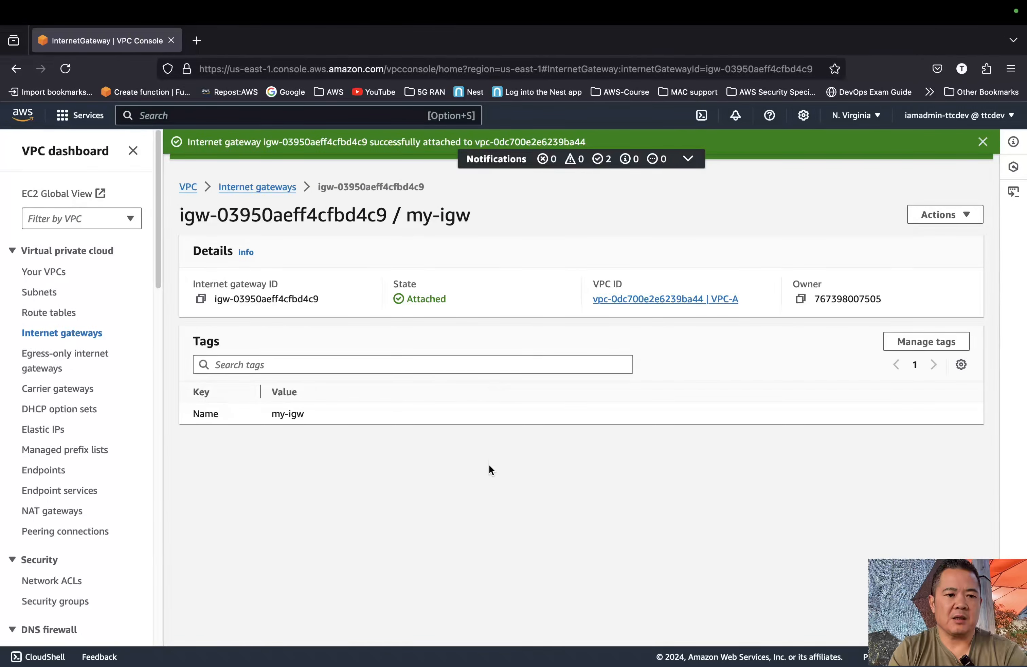
- Create a route table named pub-rt1 in VPC-A
click(66, 311)
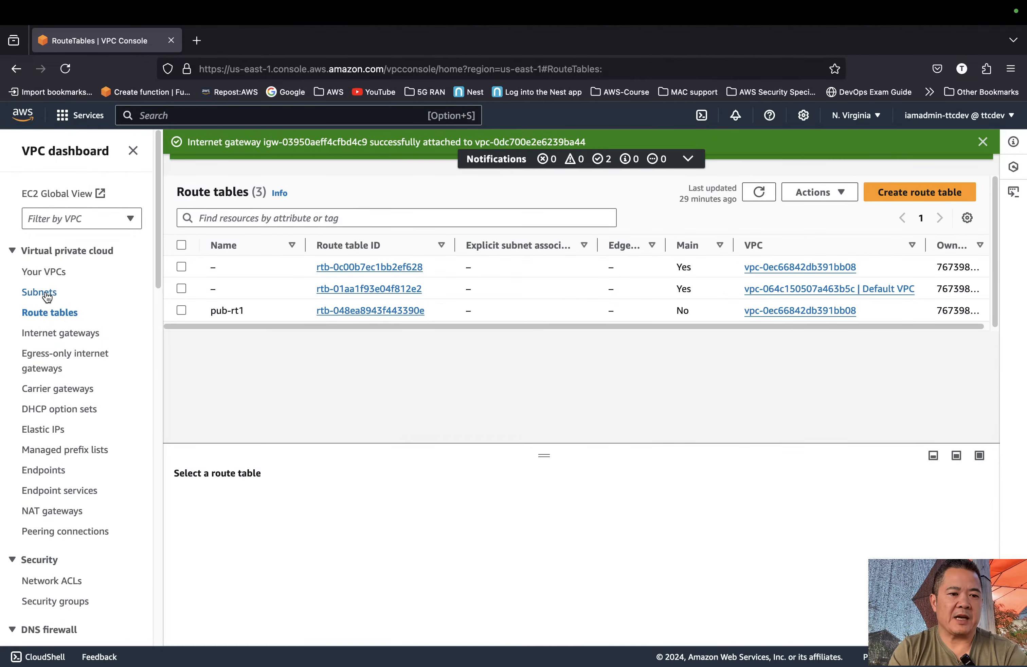
click(46, 295)
click(53, 313)
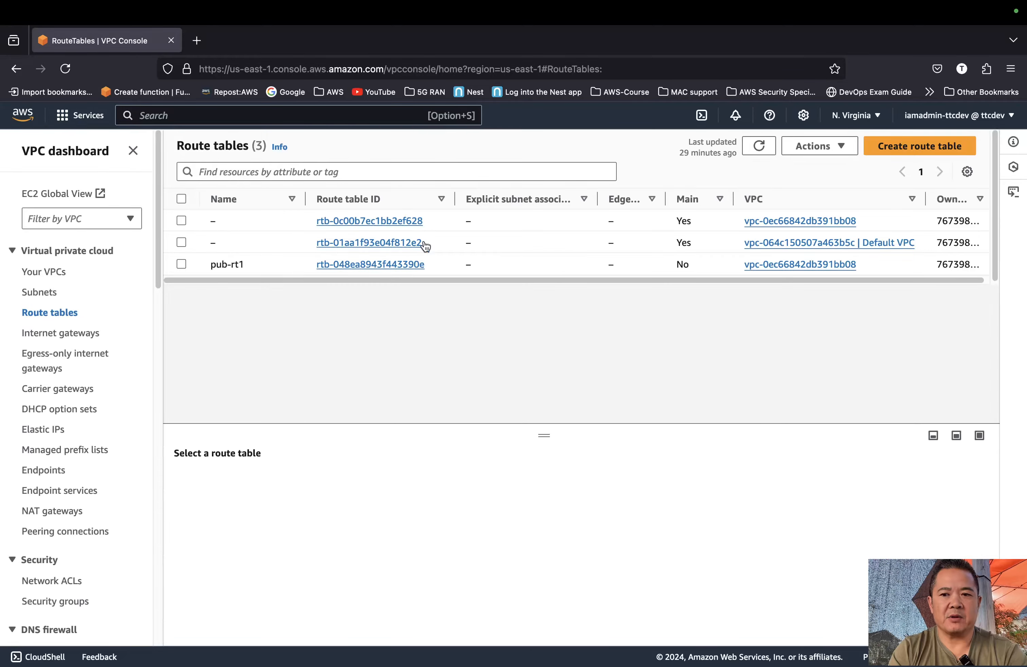
click(759, 146)
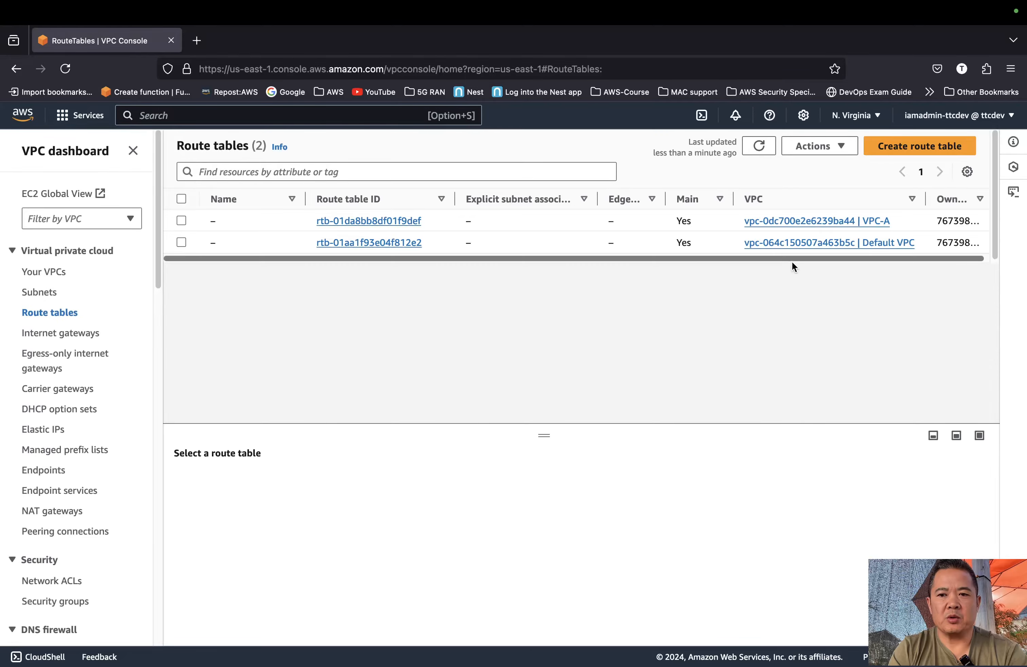
click(814, 147)
click(901, 147)
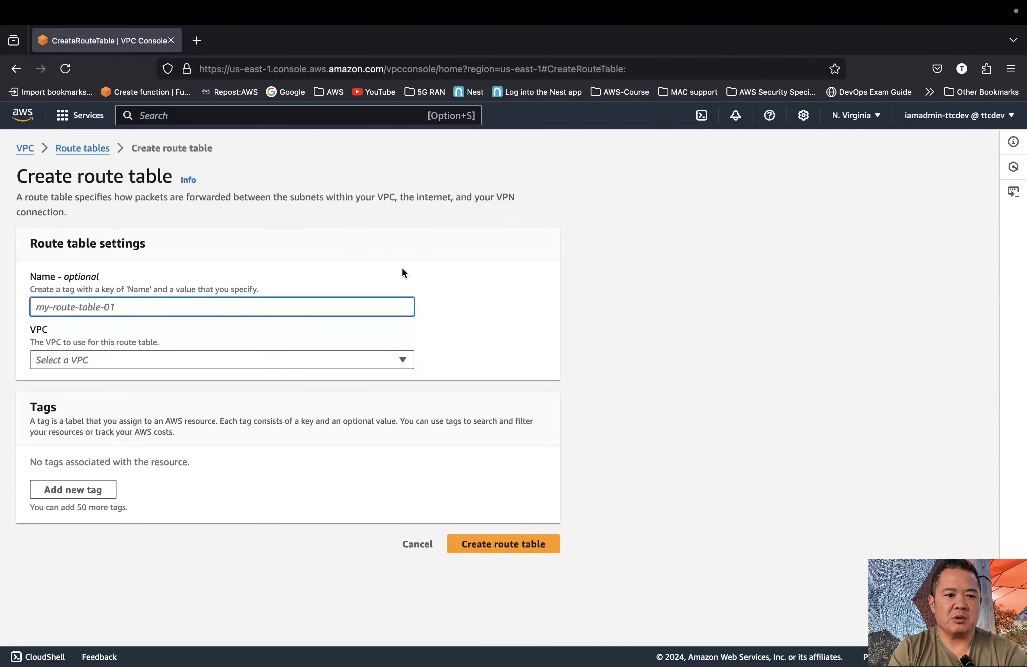
text(pub-rt1)
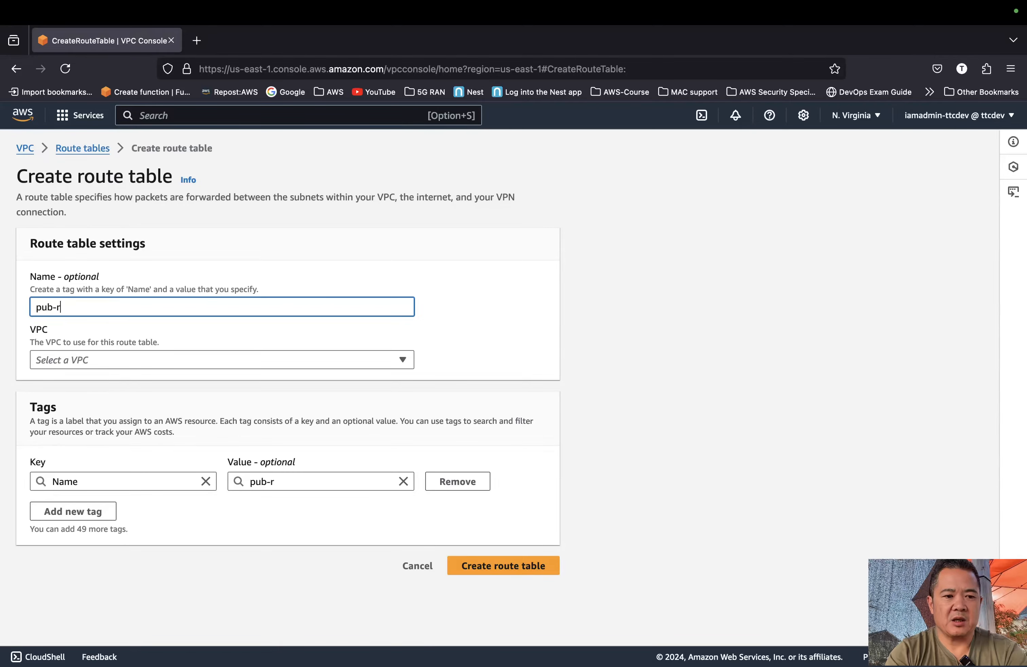
click(321, 365)
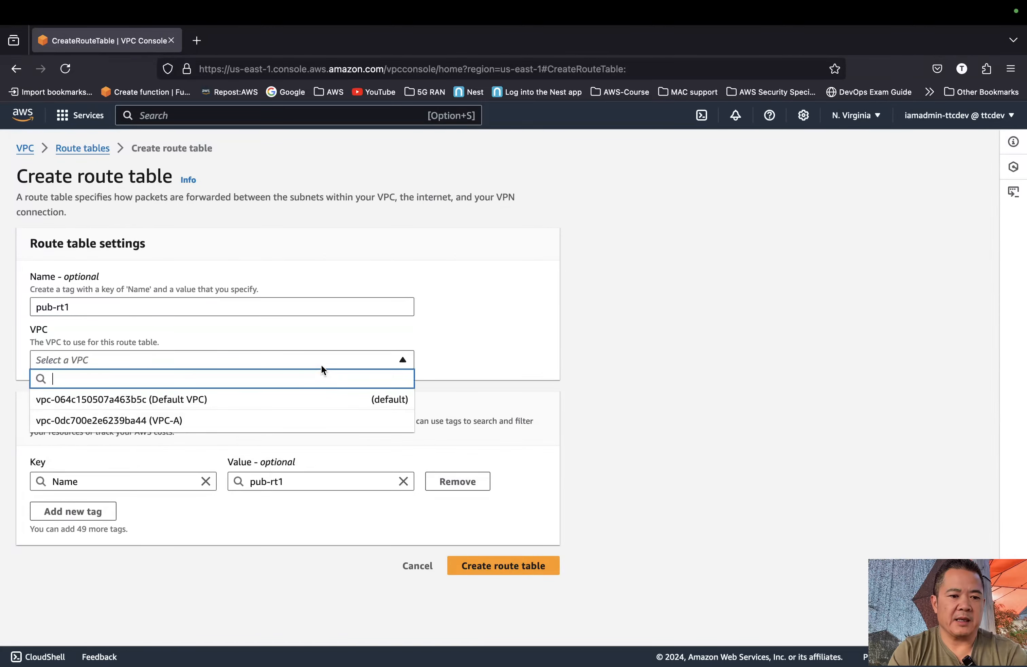
click(226, 422)
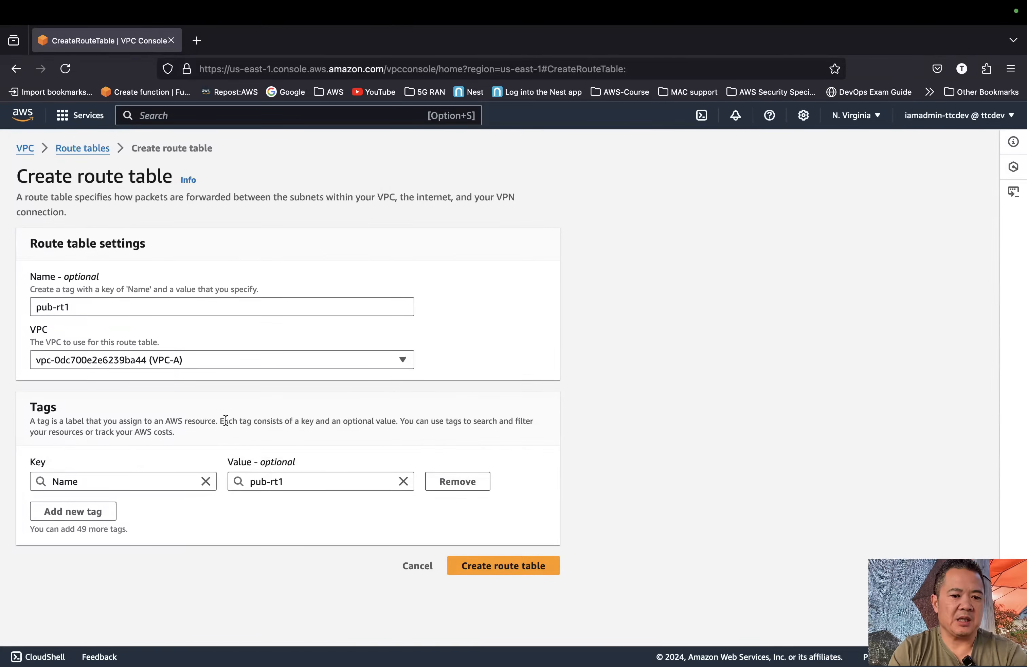
click(513, 569)
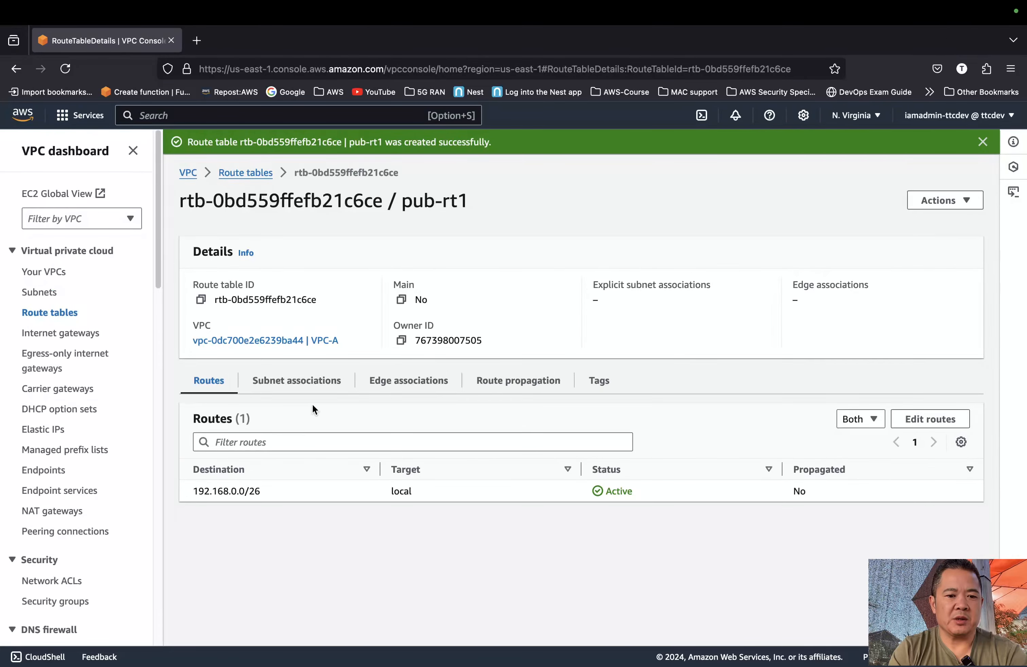
- Associate the subnet pub-sub1 explicitly with the route table pub-rt1 and save the association
click(308, 383)
scroll(368, 496, down, 1)
scroll(368, 496, down, 2)
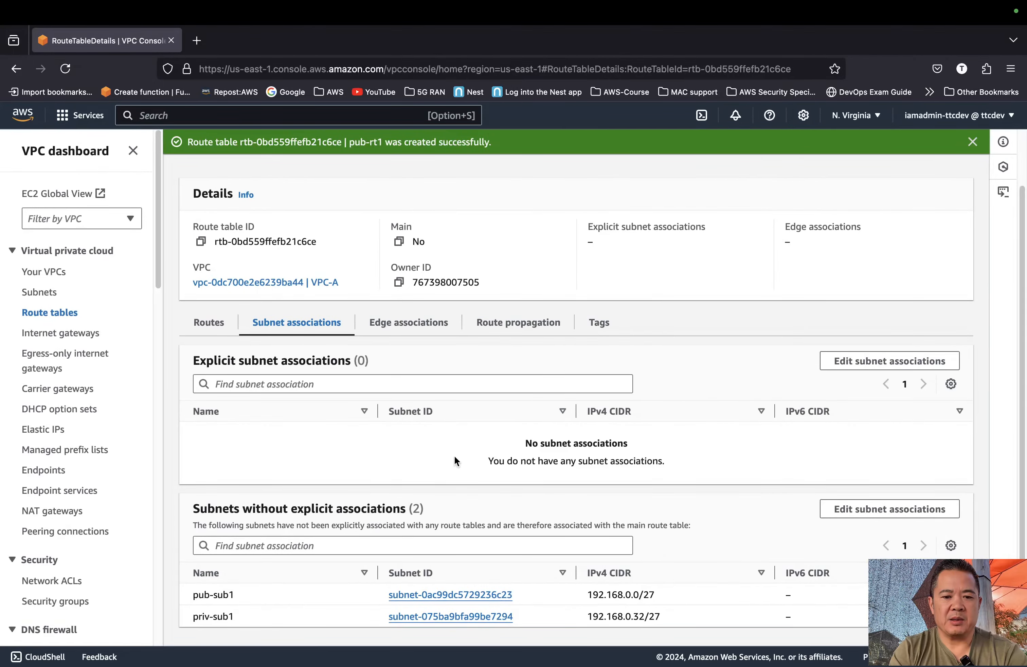
click(863, 367)
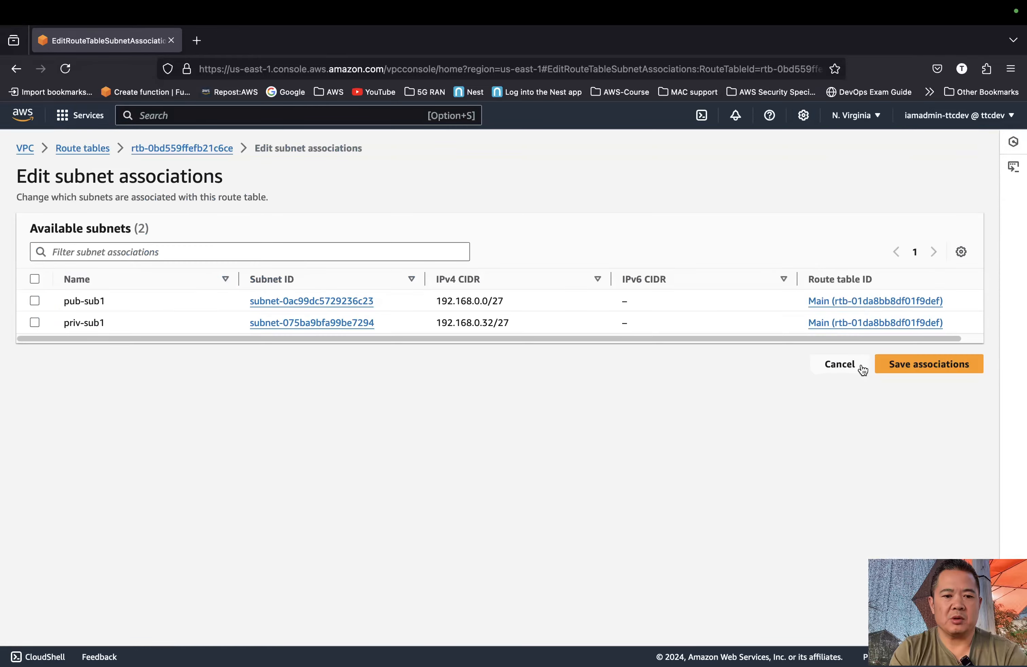
click(35, 301)
click(920, 451)
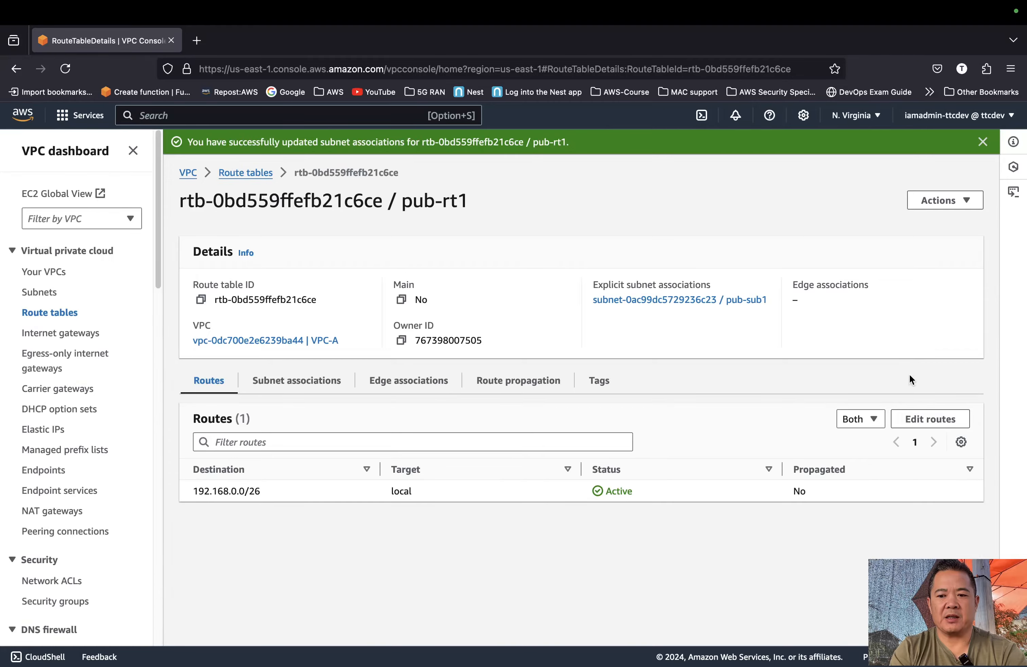
- Add a route to pub-rt1 with destination 0.0.0.0/0 and the internet gateway my-igw as target, and check the table's subnet associations
click(929, 418)
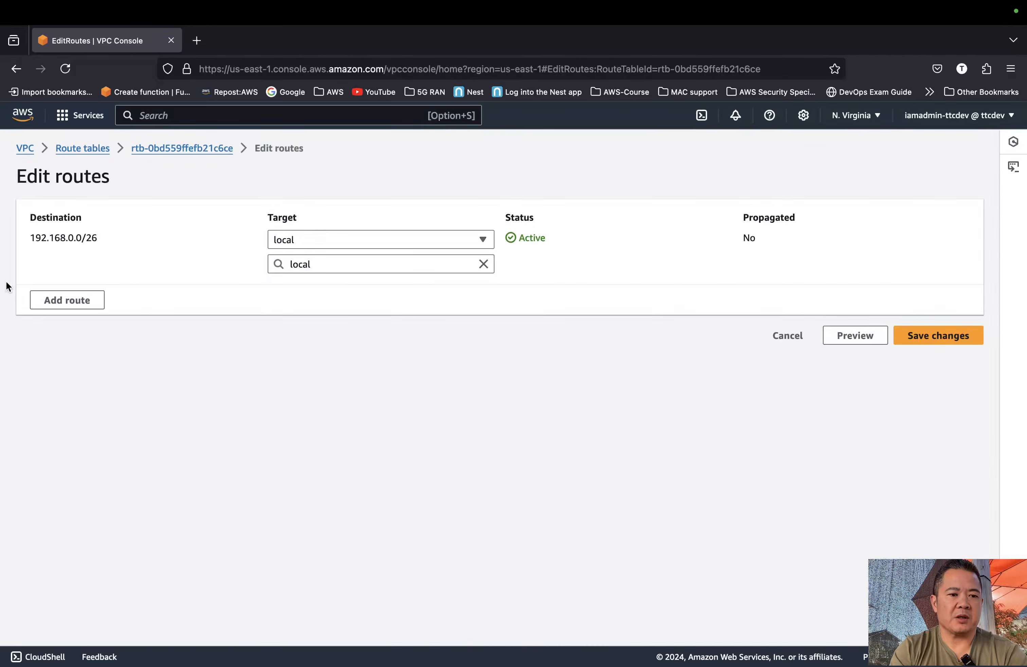
click(50, 300)
click(82, 291)
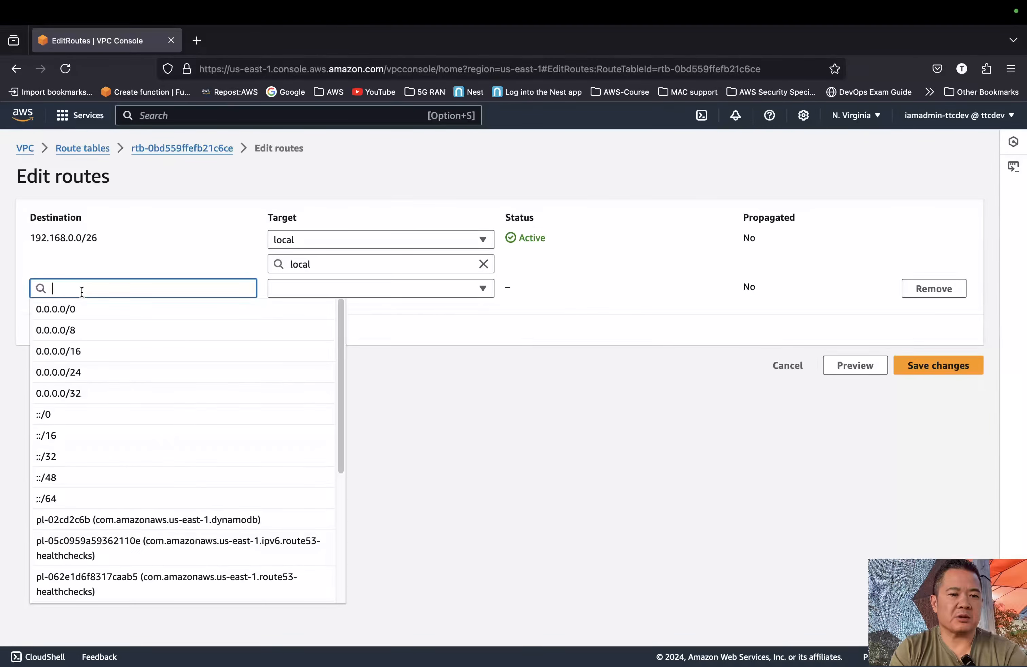
click(84, 310)
click(398, 293)
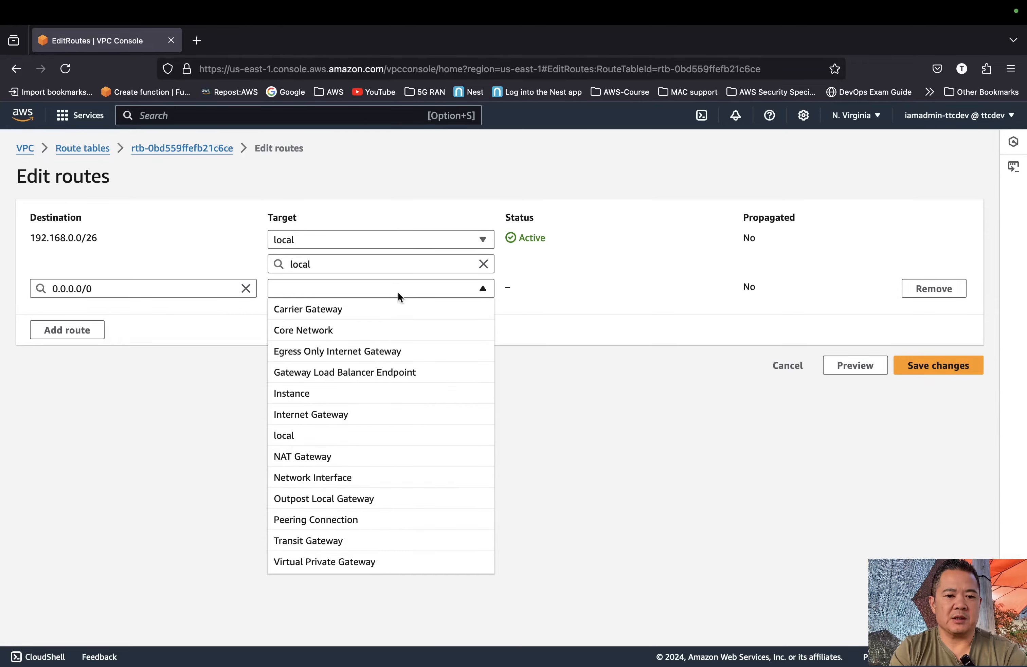
click(358, 414)
click(436, 312)
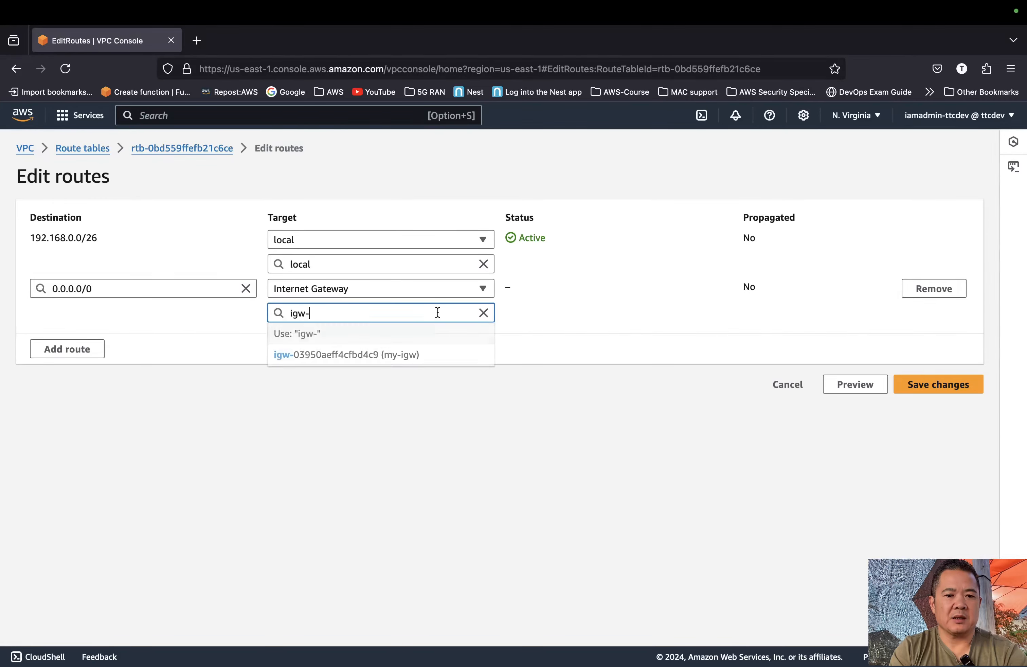
click(426, 352)
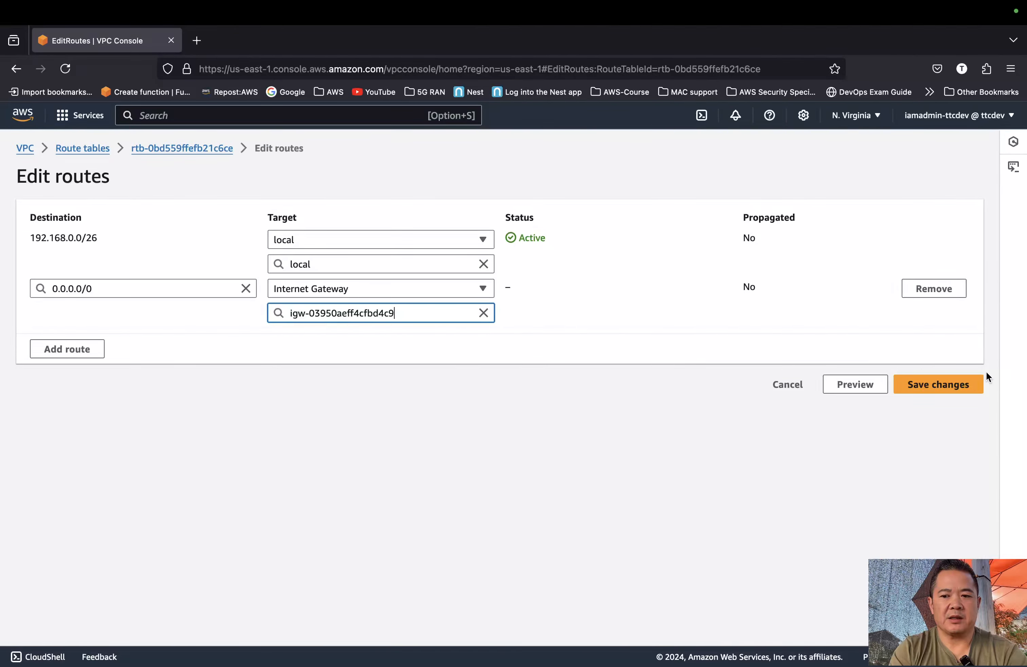
click(958, 388)
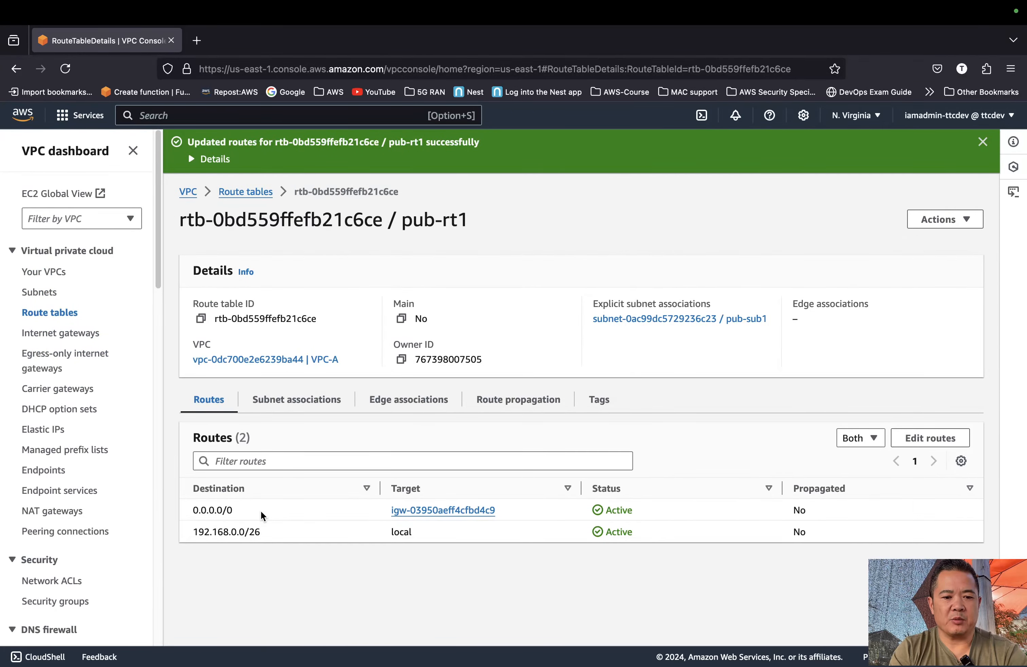
click(318, 405)
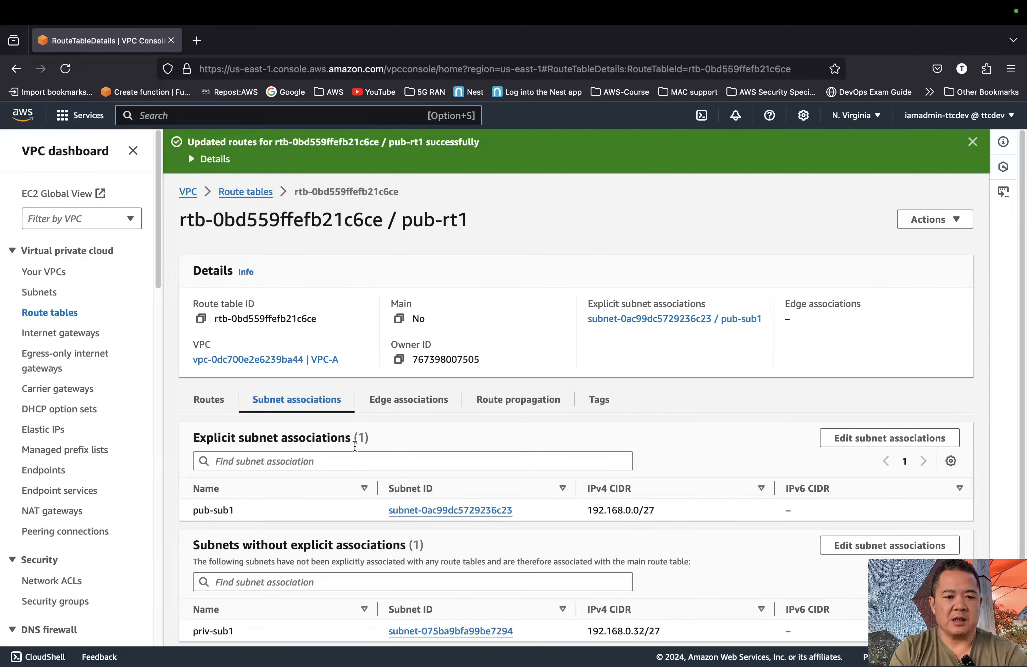
scroll(375, 475, down, 1)
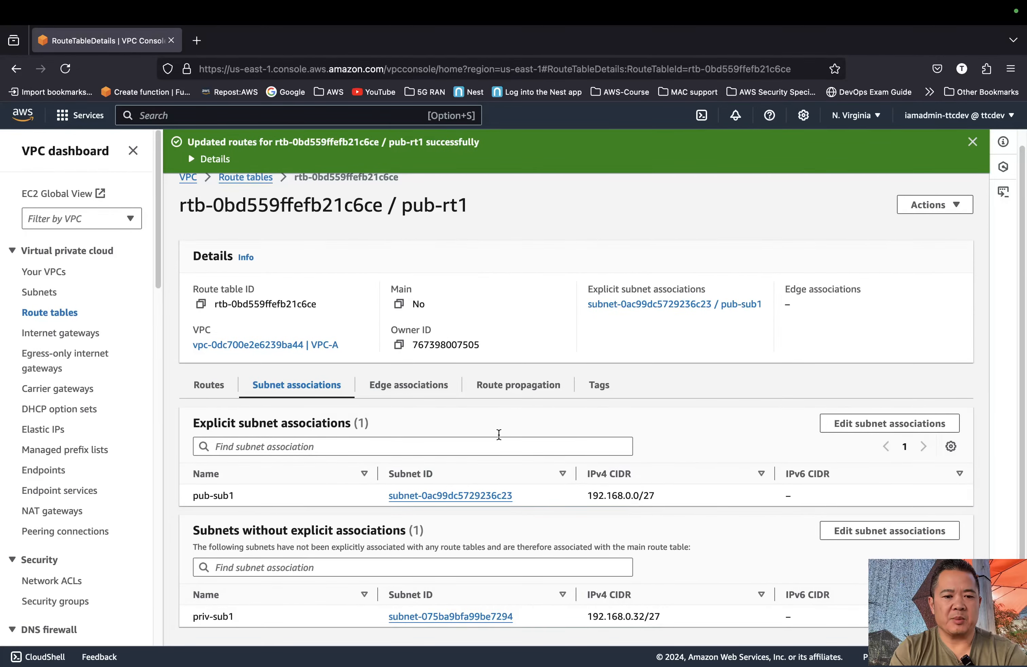
click(218, 388)
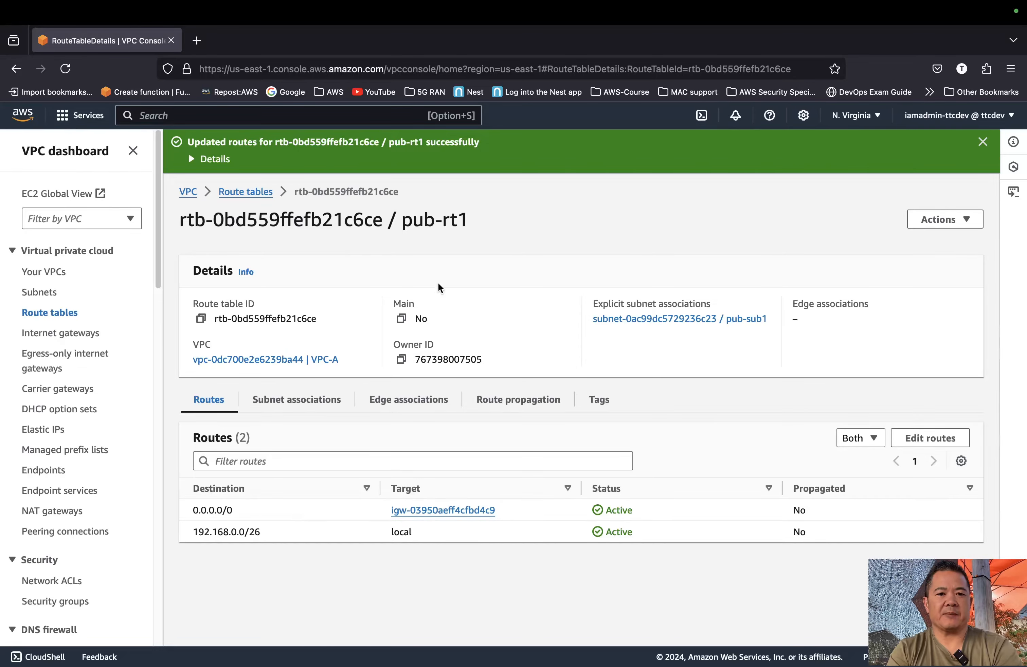
- Create another route table named priv-rt1 in VPC-A for the private subnet
click(46, 292)
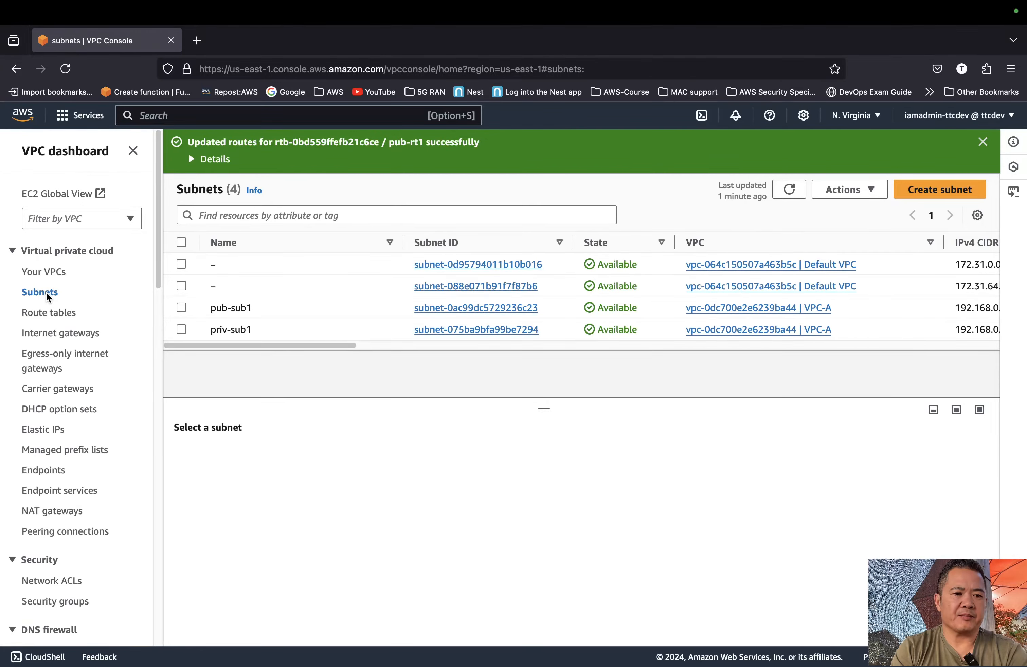
click(45, 312)
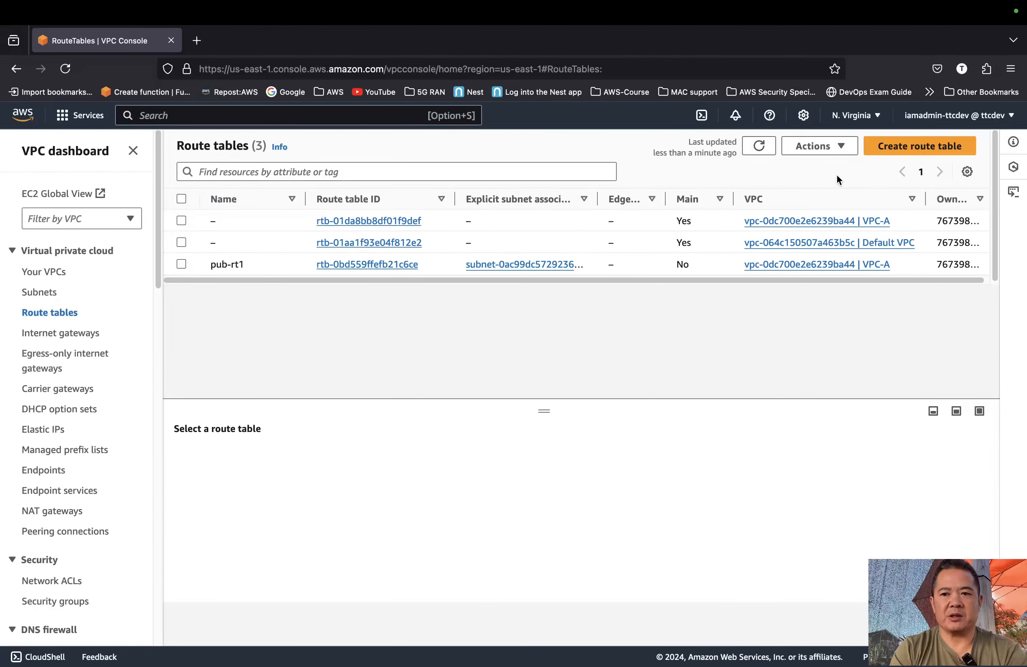
click(894, 151)
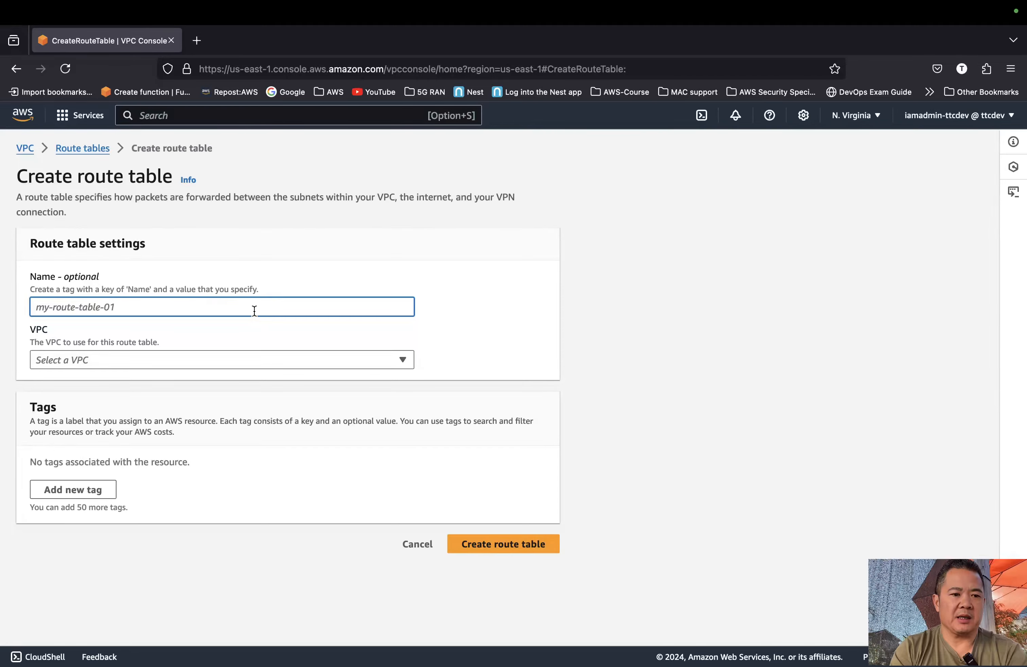
text(priv)
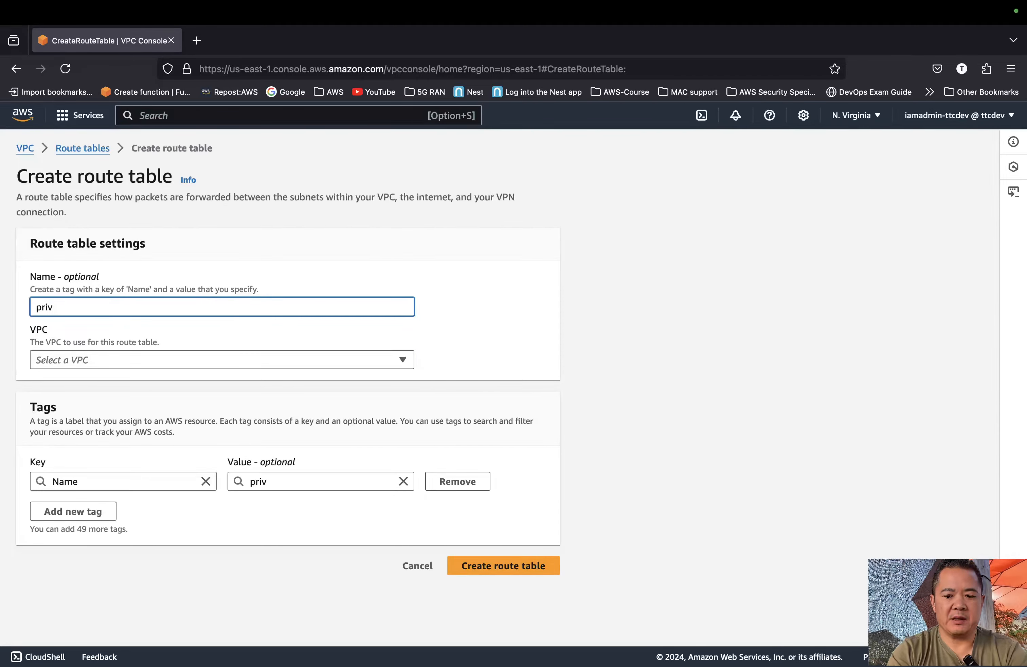
text(-rt1)
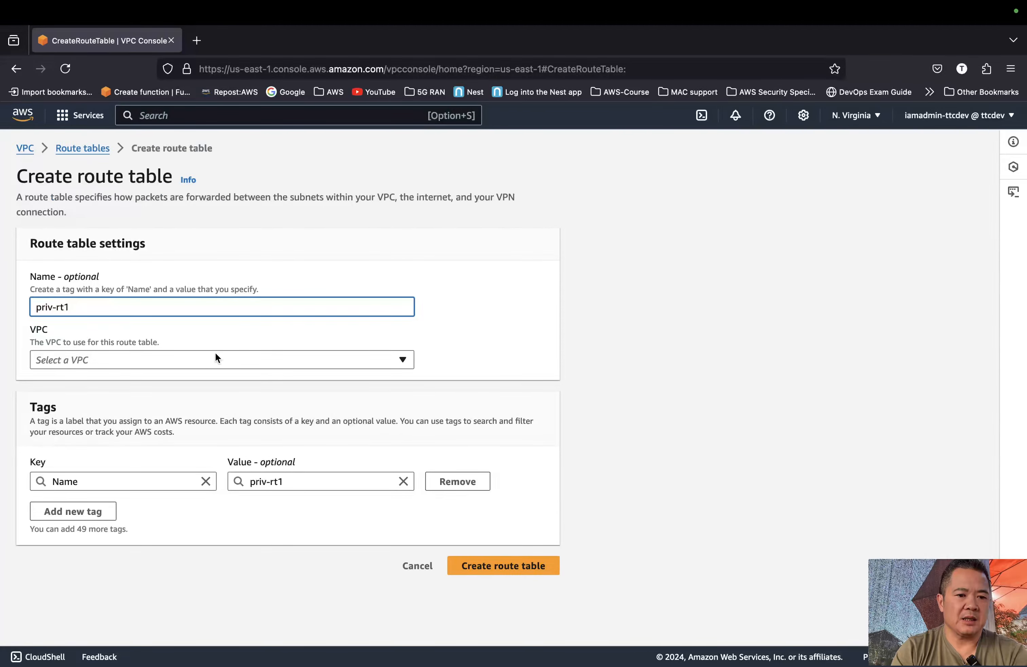
click(217, 358)
click(205, 418)
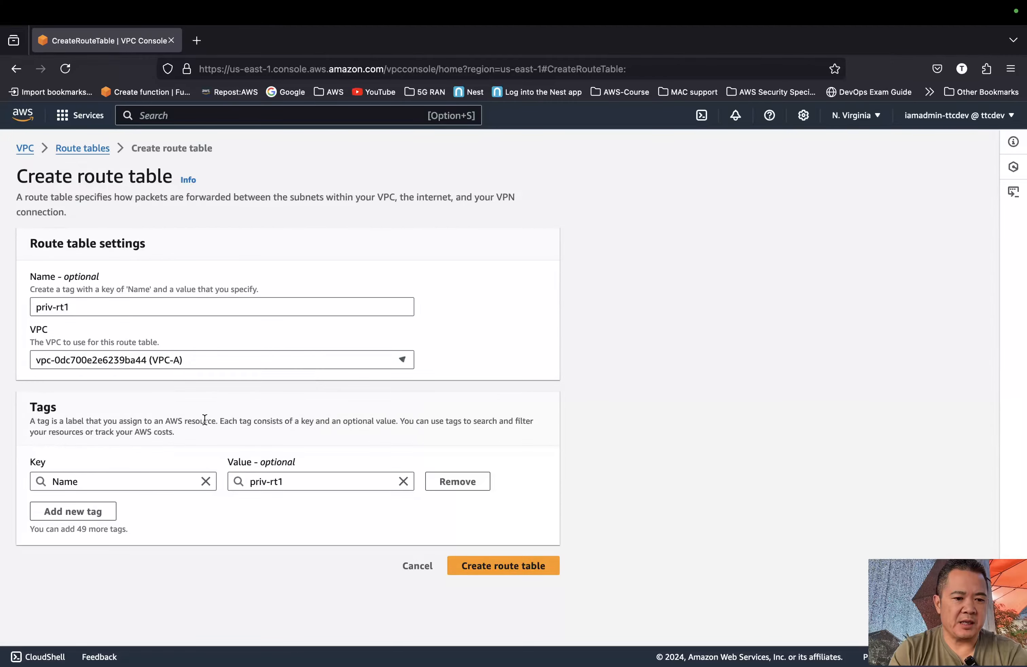
click(481, 563)
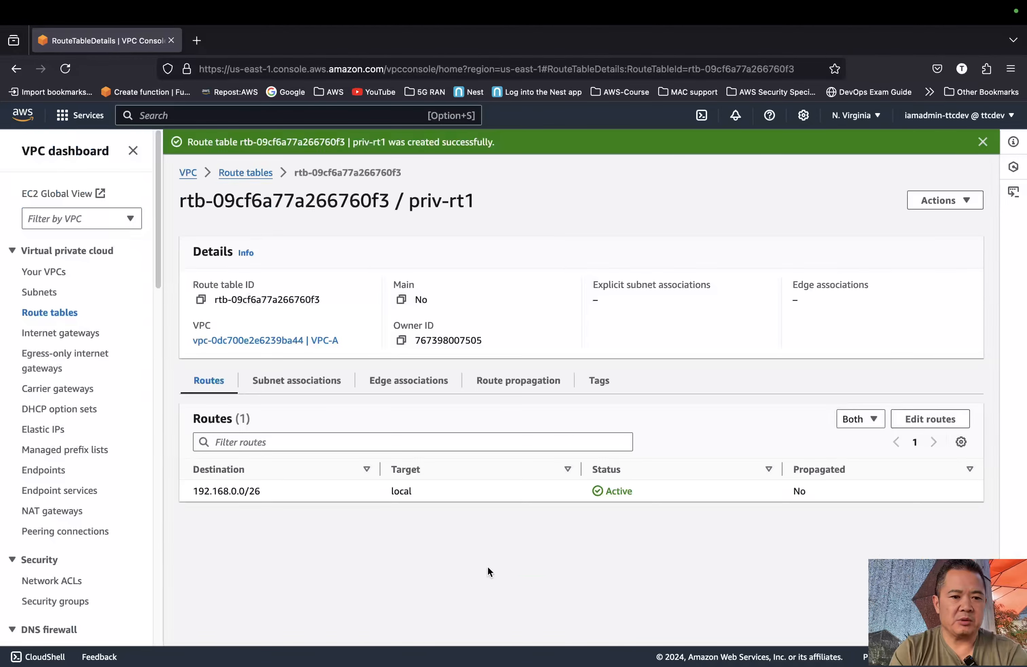
- Associate the subnet priv-sub1 explicitly with the route table priv-rt1 and save the association
click(313, 382)
scroll(350, 499, down, 1)
scroll(350, 498, up, 1)
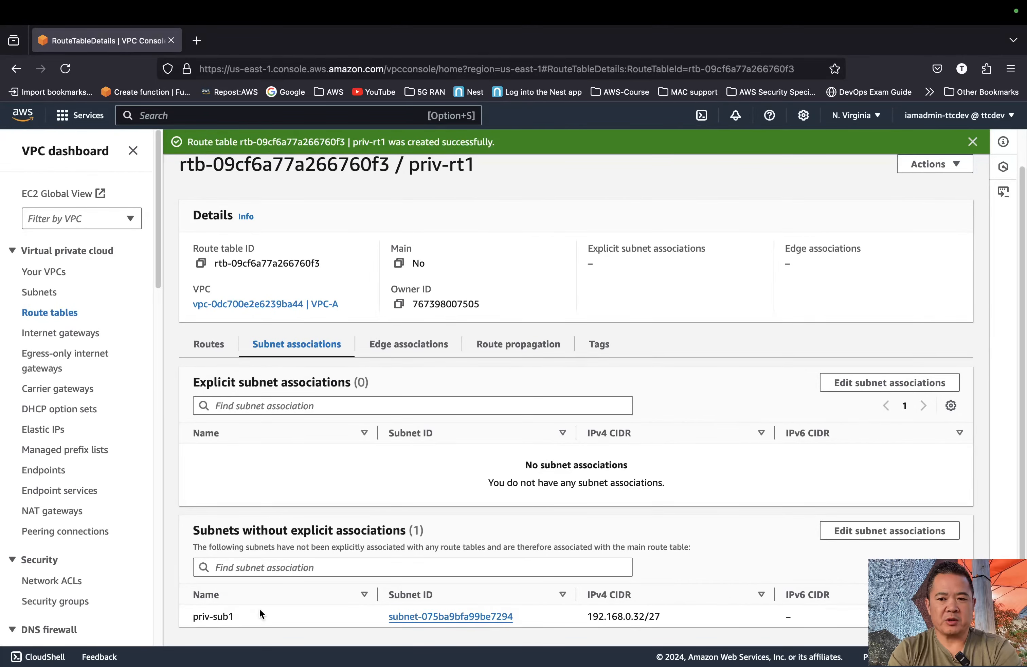
click(870, 383)
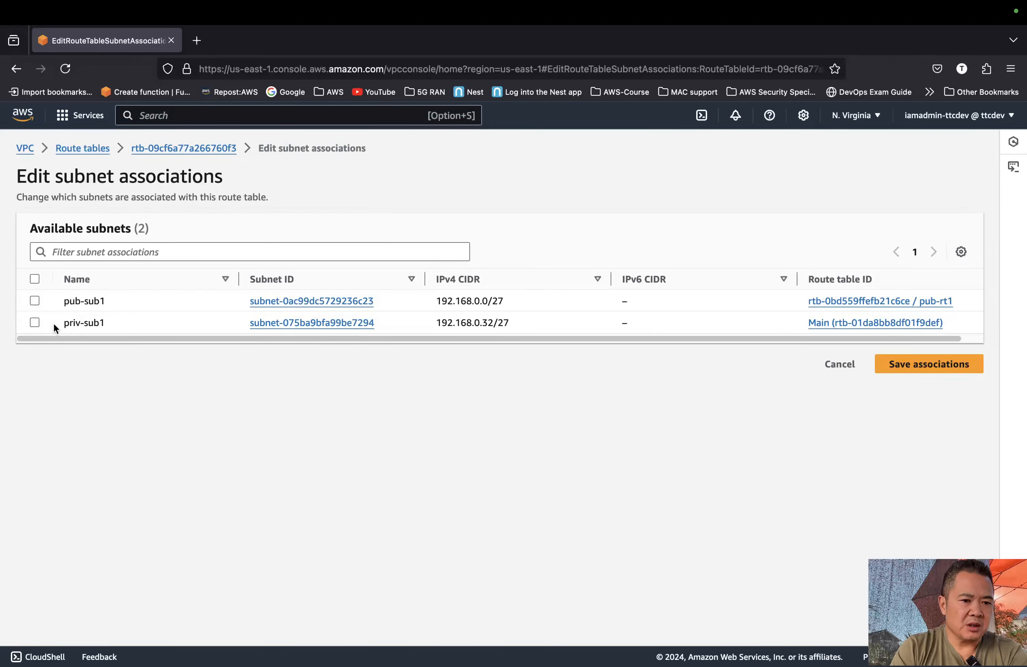
click(34, 322)
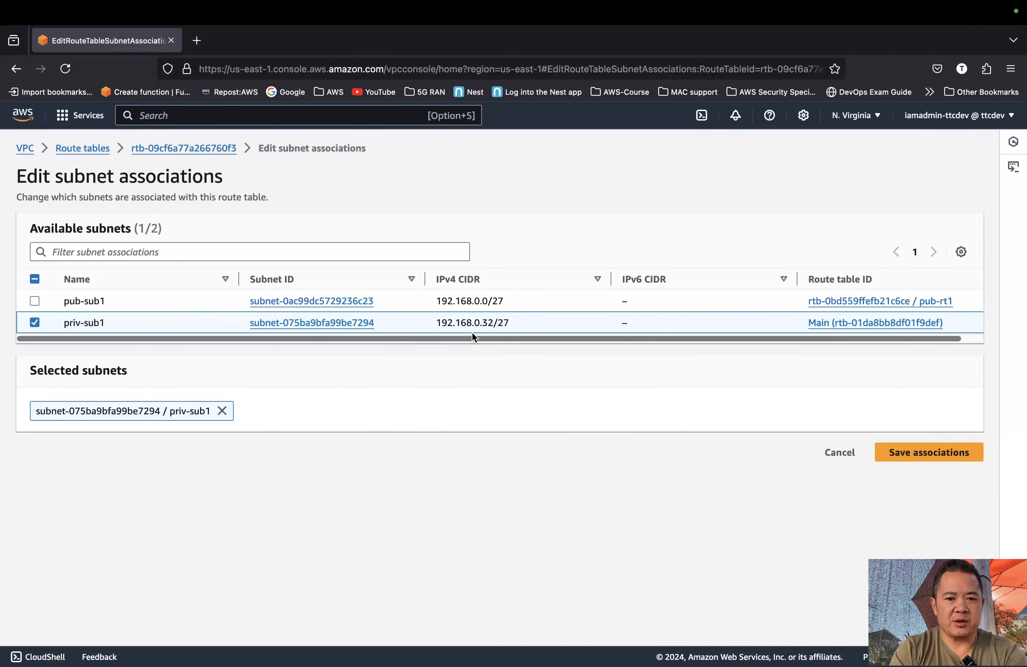
click(916, 452)
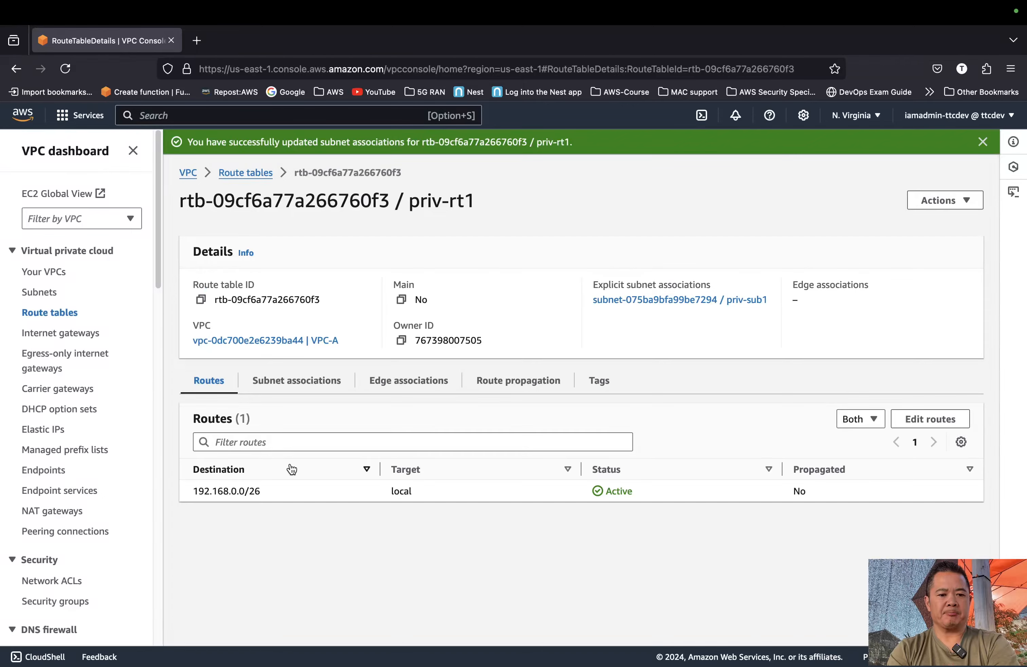
- Examine the route entries of priv-rt1 without changing them, and those of pub-rt1 for comparison
click(924, 420)
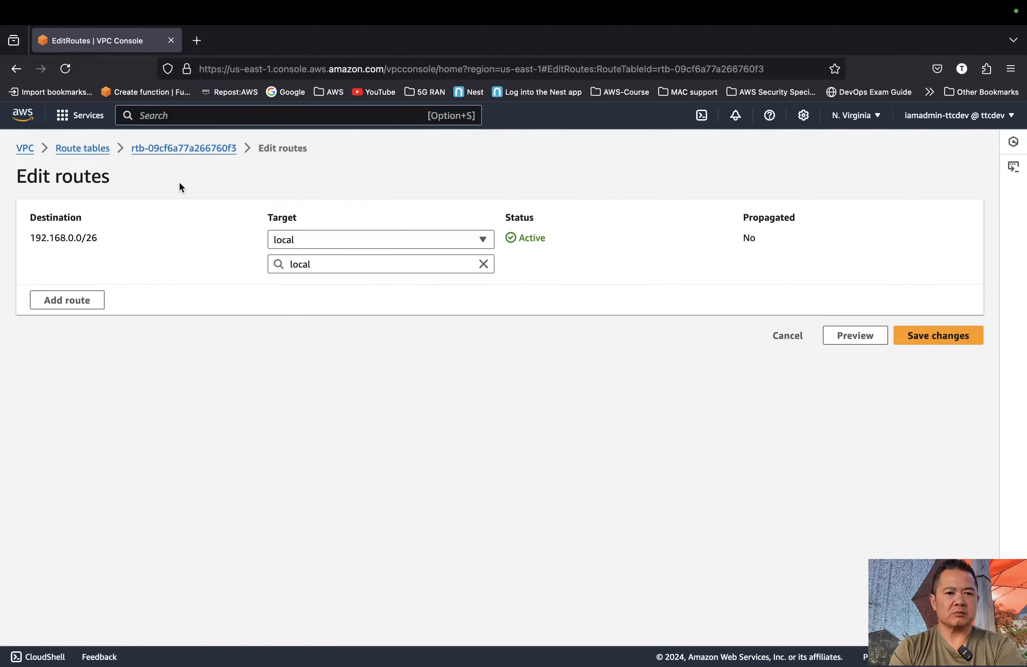
click(95, 149)
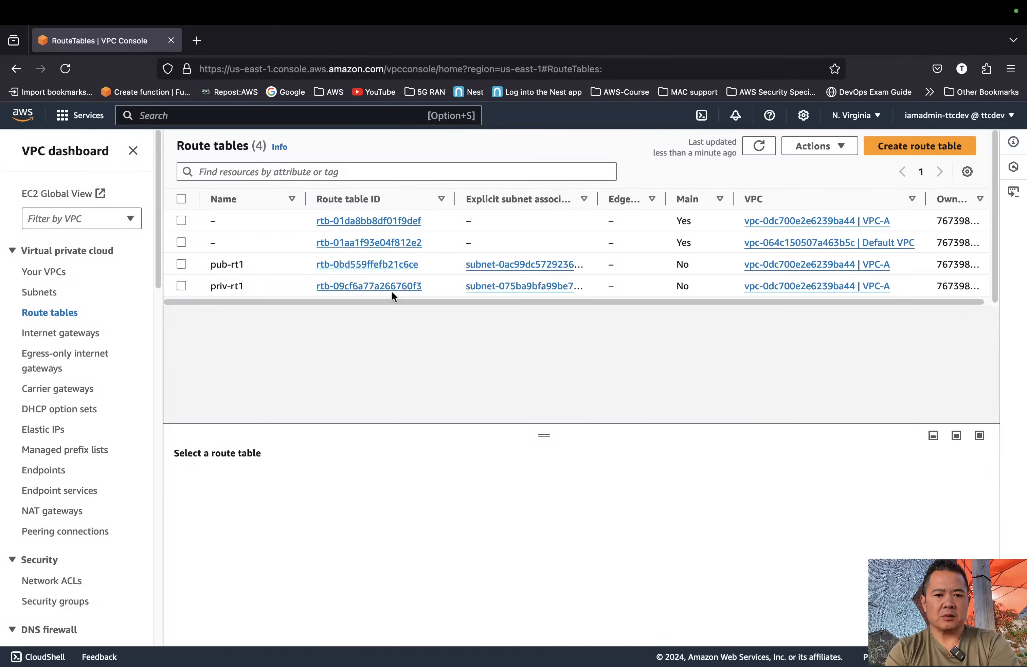
click(186, 264)
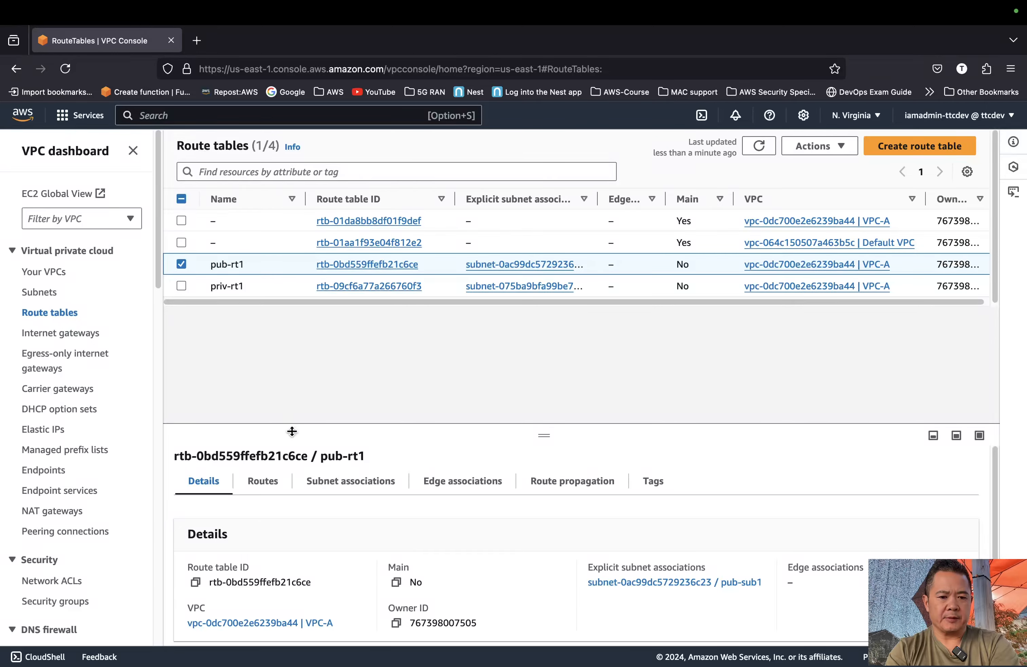
click(265, 482)
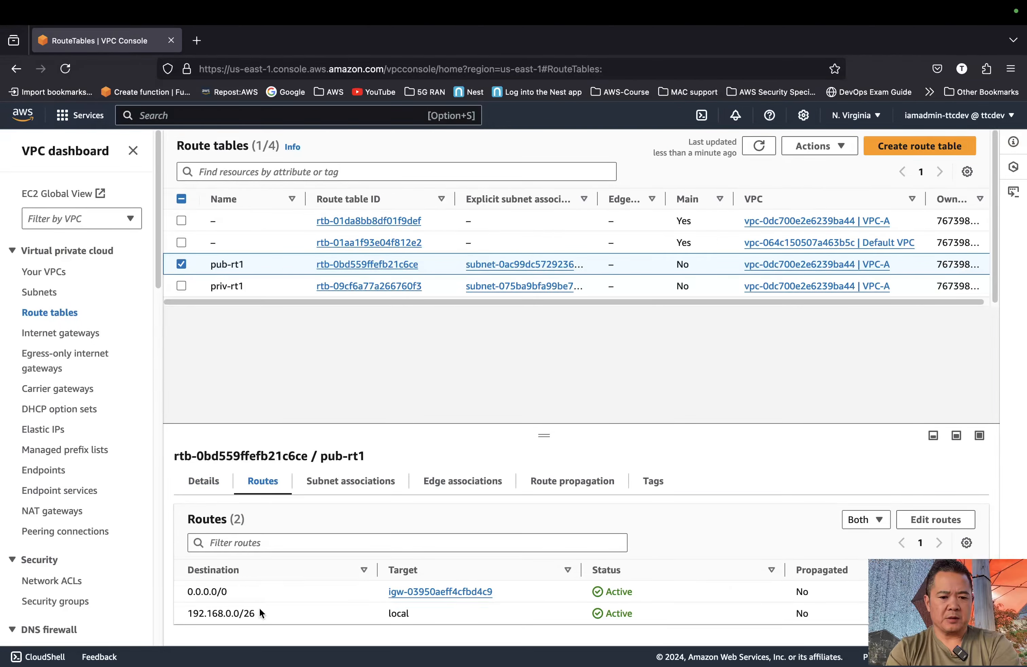
- Check the subnet associations of pub-rt1 and the routes and subnet associations of priv-rt1 against the architecture diagram
click(364, 480)
scroll(350, 545, down, 1)
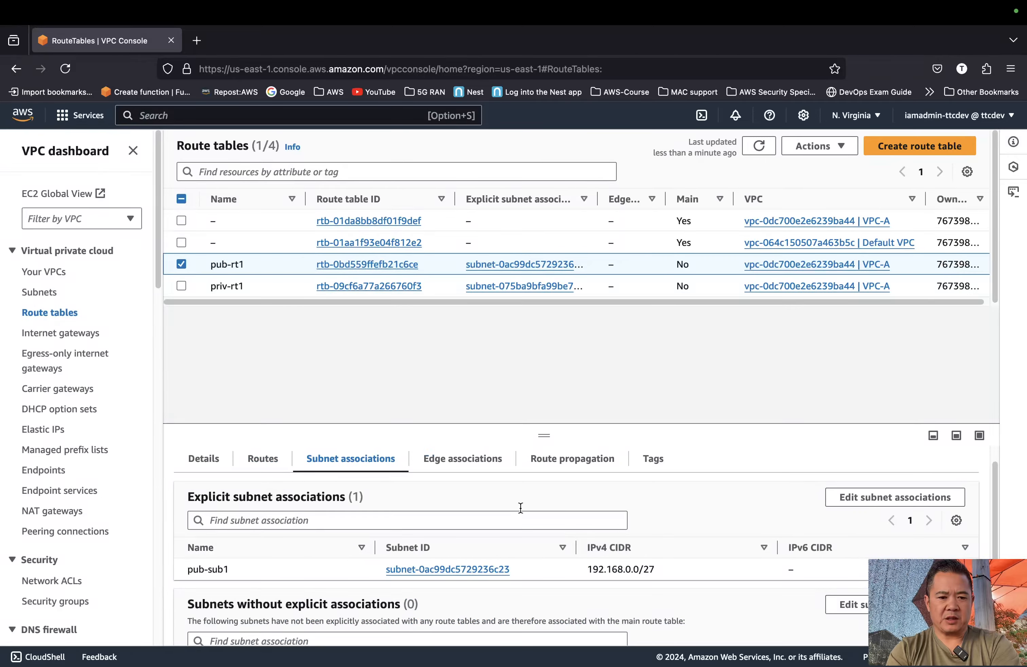
click(181, 264)
click(181, 285)
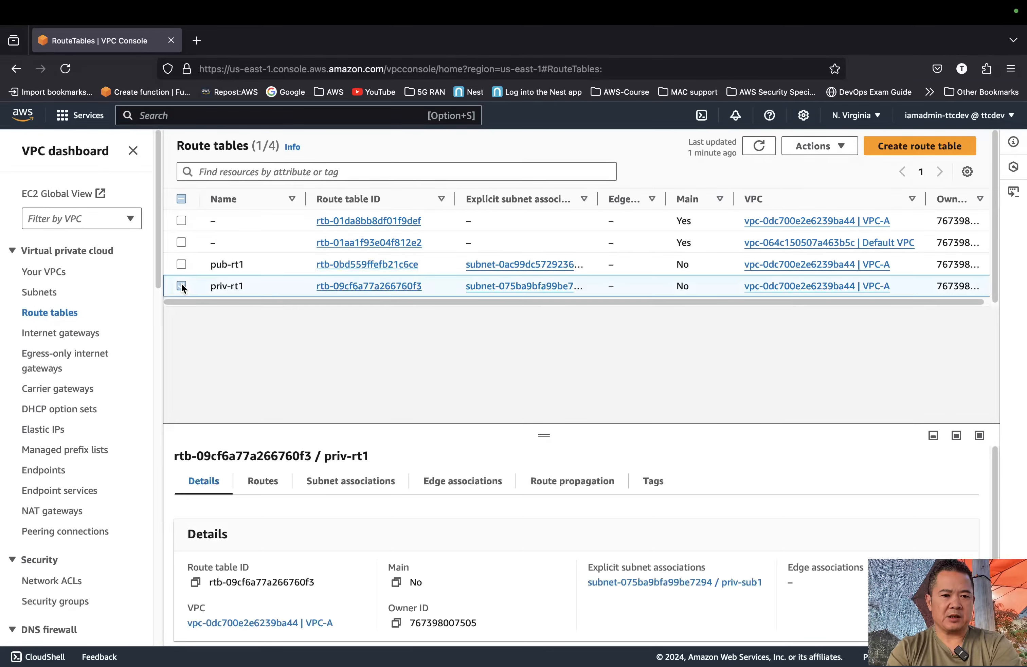
click(263, 485)
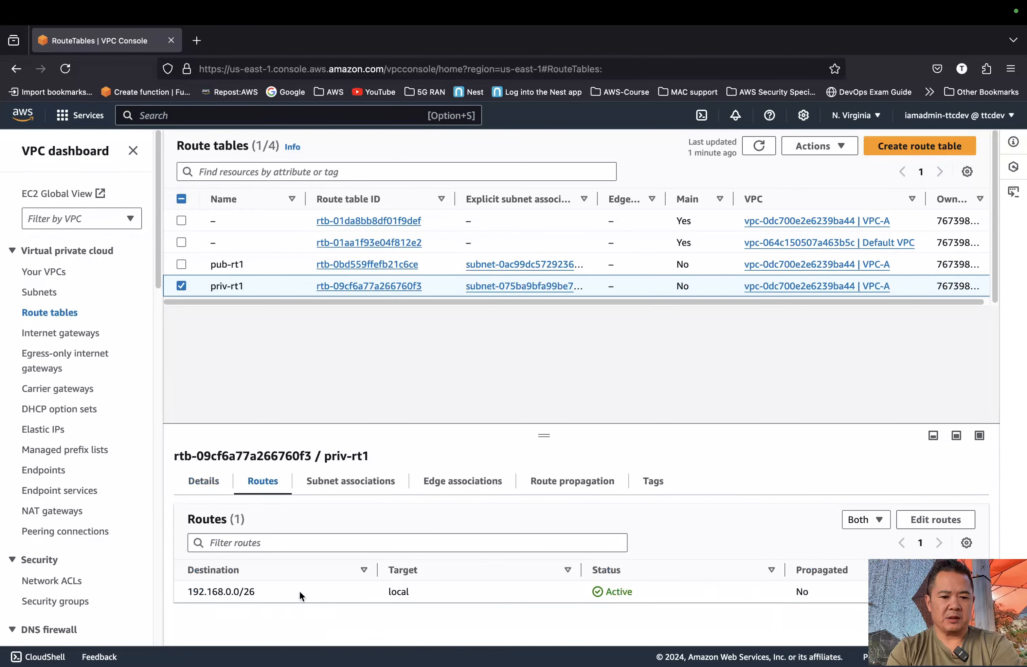
click(372, 481)
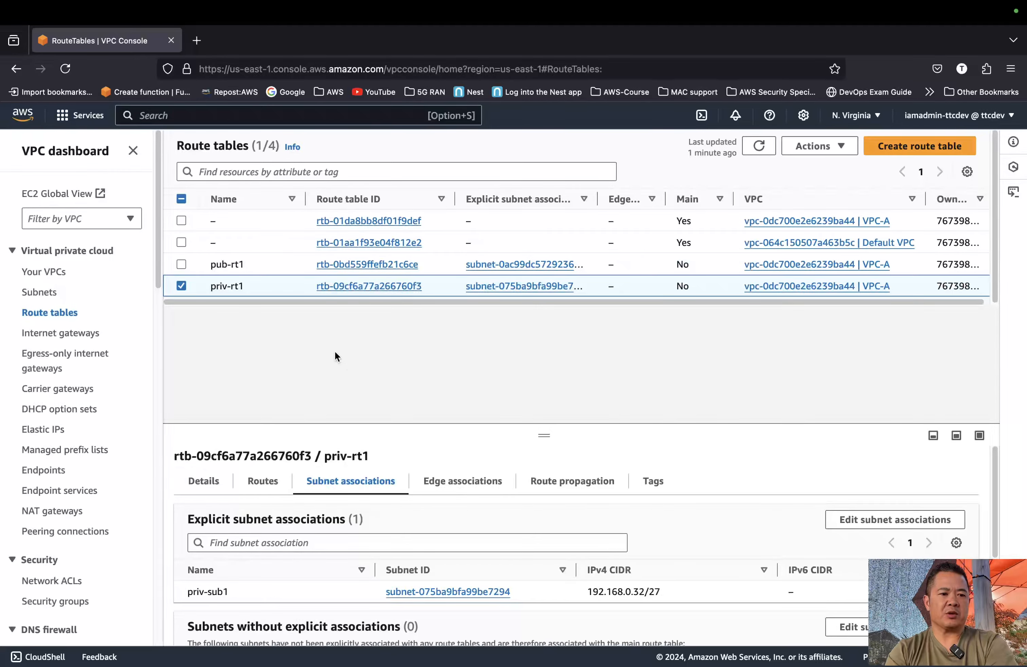
key(ctrl+Right)
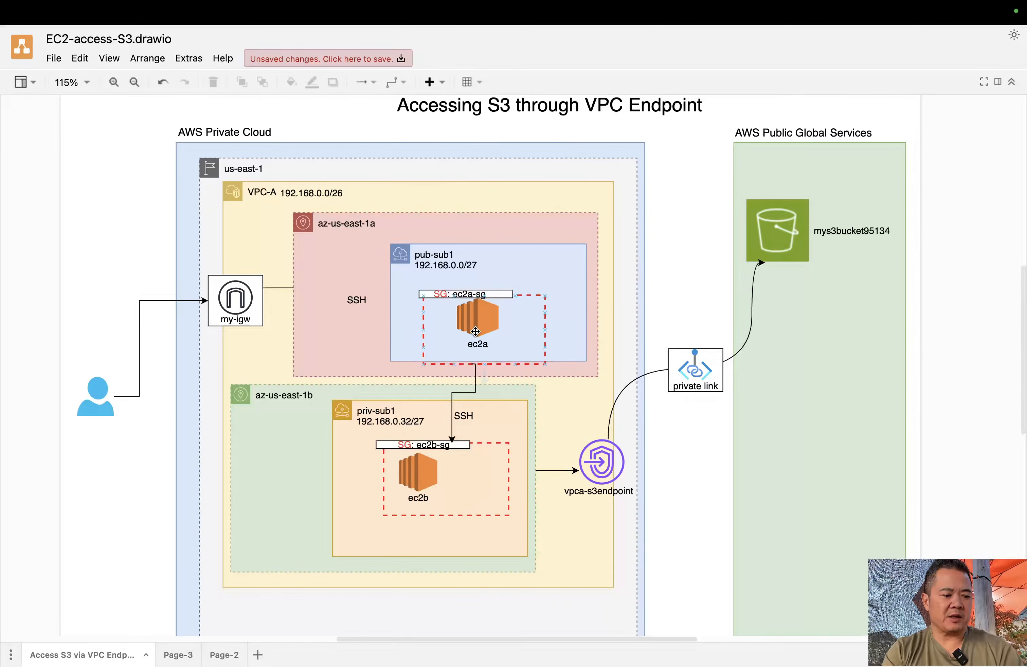
key(ctrl+Left)
- Go to the EC2 service, start launching a new instance and name it ec2a
click(272, 107)
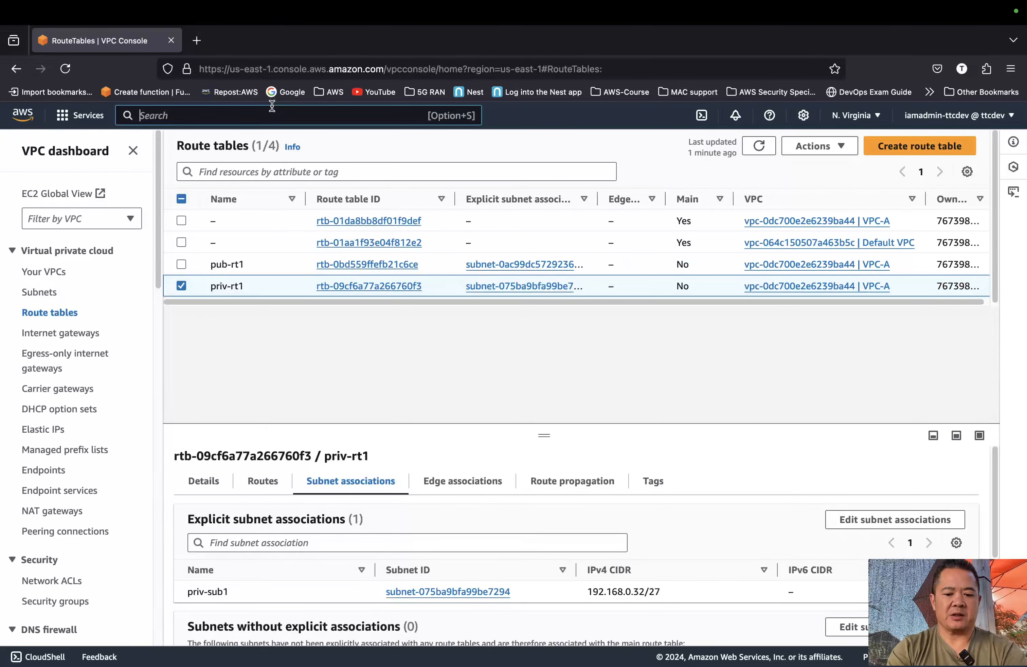
text(ec2)
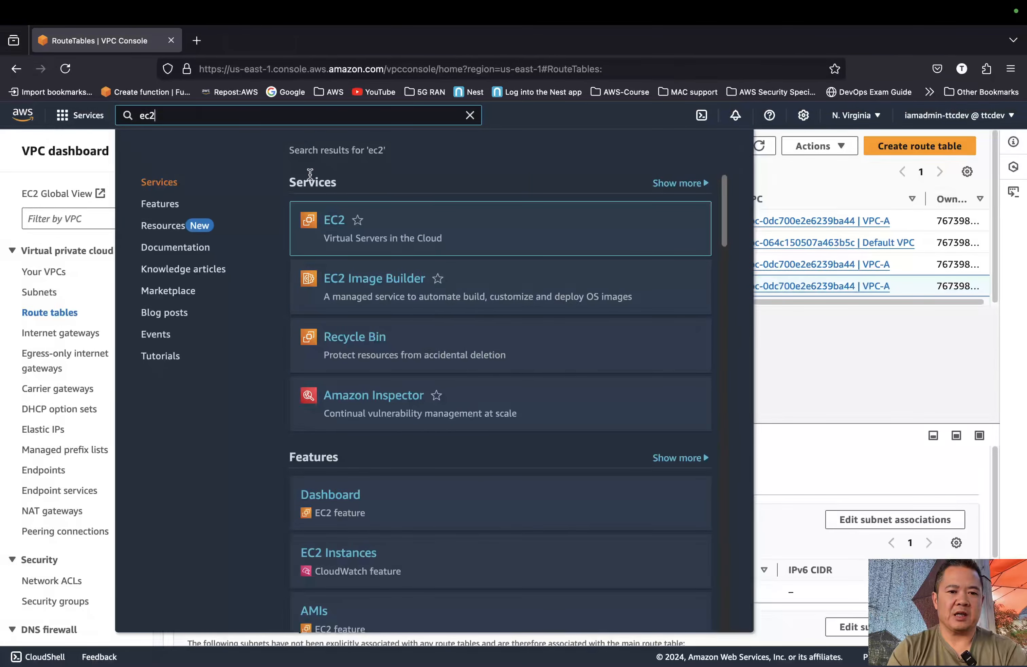
click(336, 220)
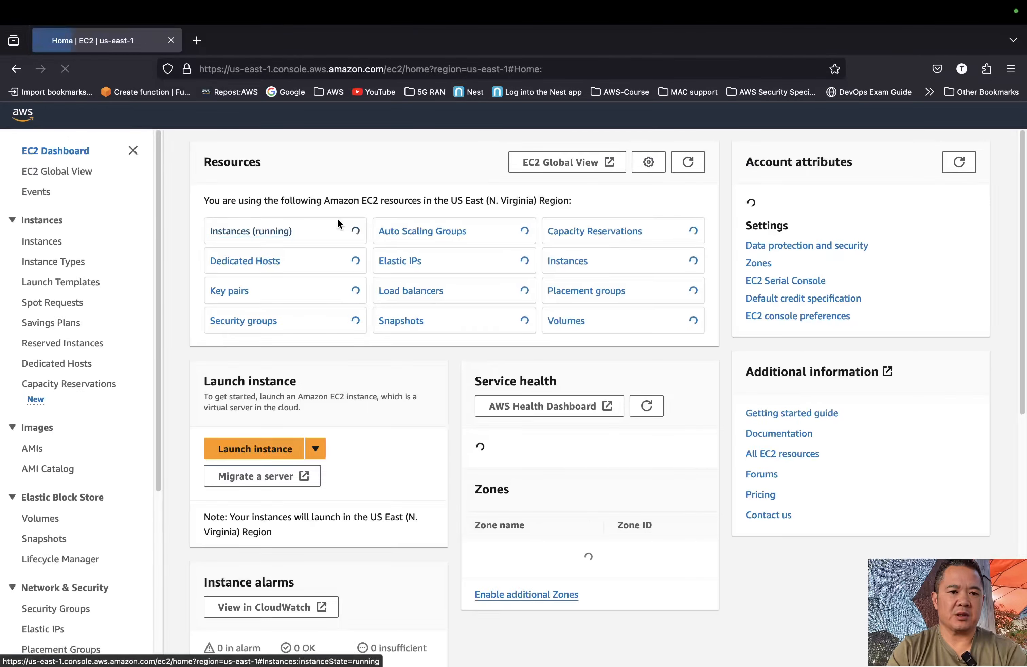
click(261, 448)
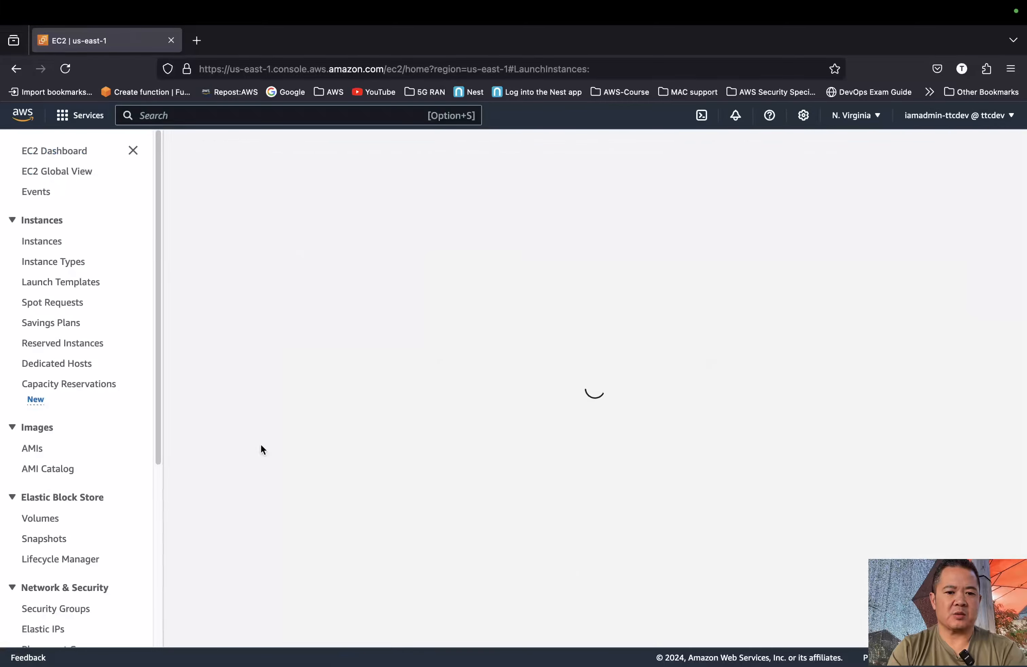
click(303, 333)
text(ec)
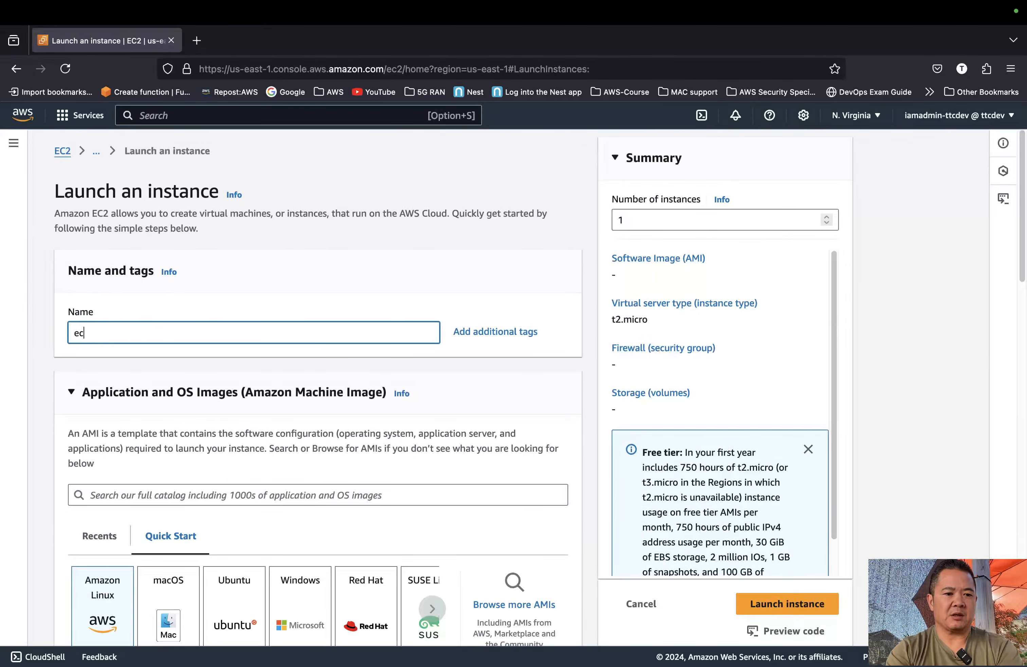
text(2a)
- Create an RSA key pair named ec2-keypair in .pem format for the instance, keeping the Amazon Linux 2023 AMI and t2.micro type
scroll(302, 341, down, 7)
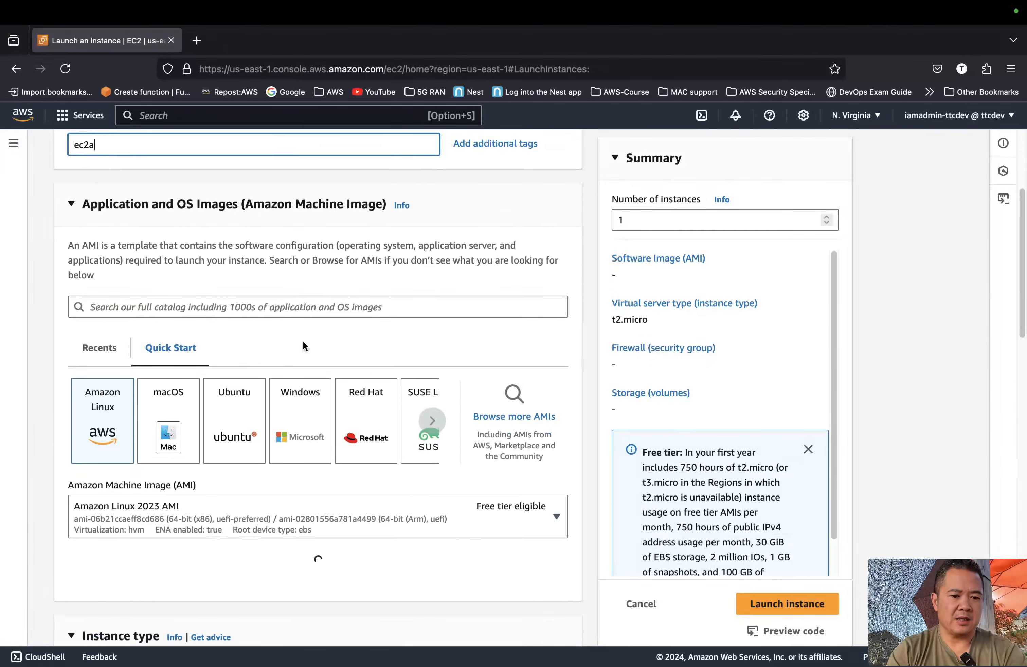
scroll(304, 346, down, 5)
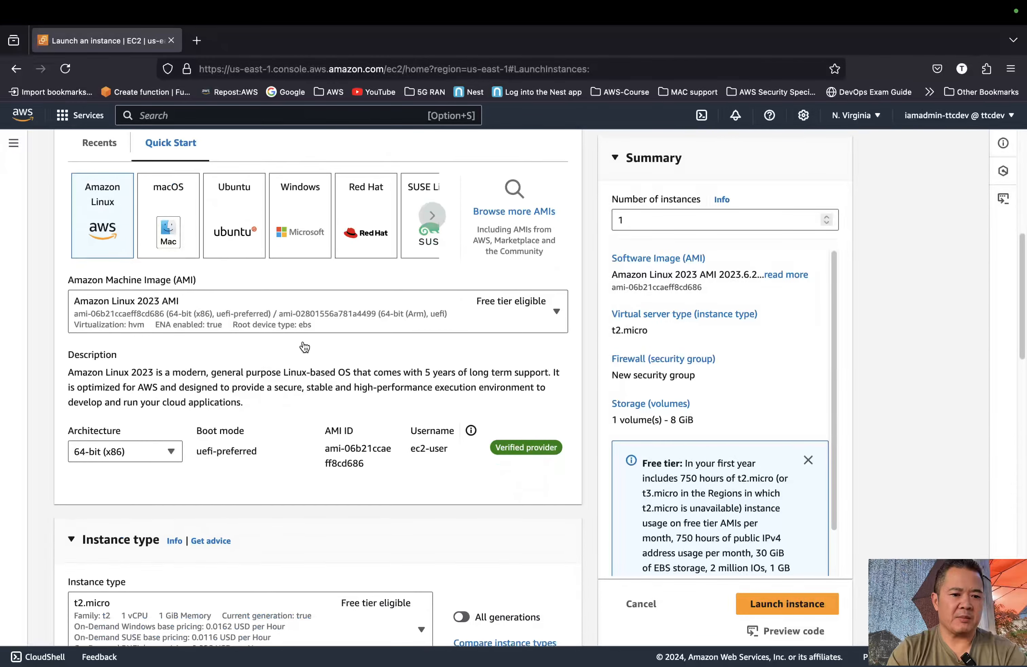
scroll(305, 347, down, 9)
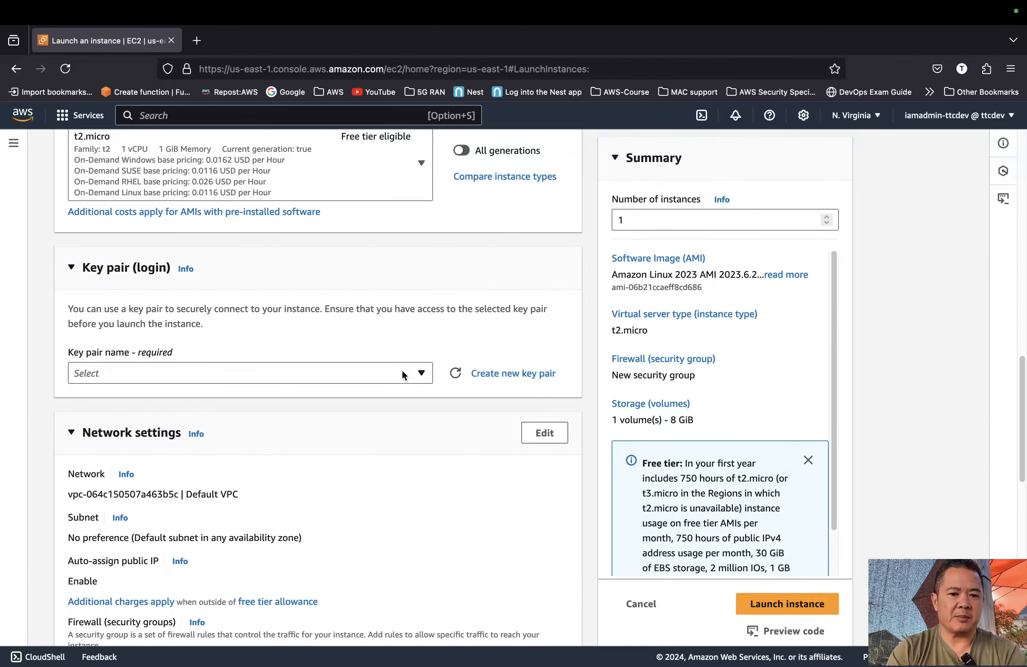
click(484, 375)
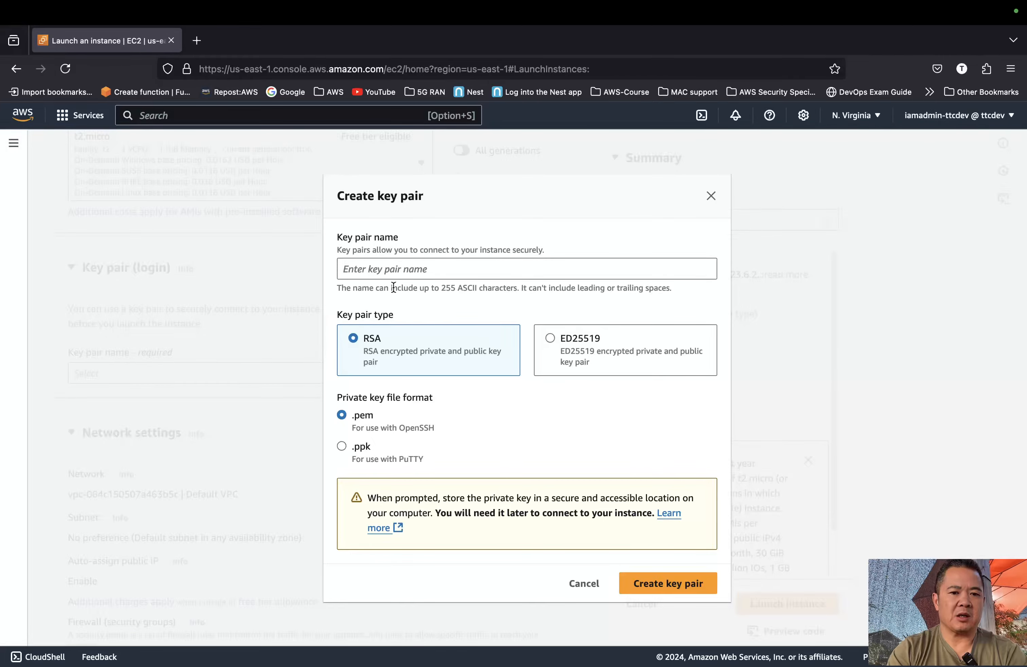
double_click(433, 251)
click(431, 269)
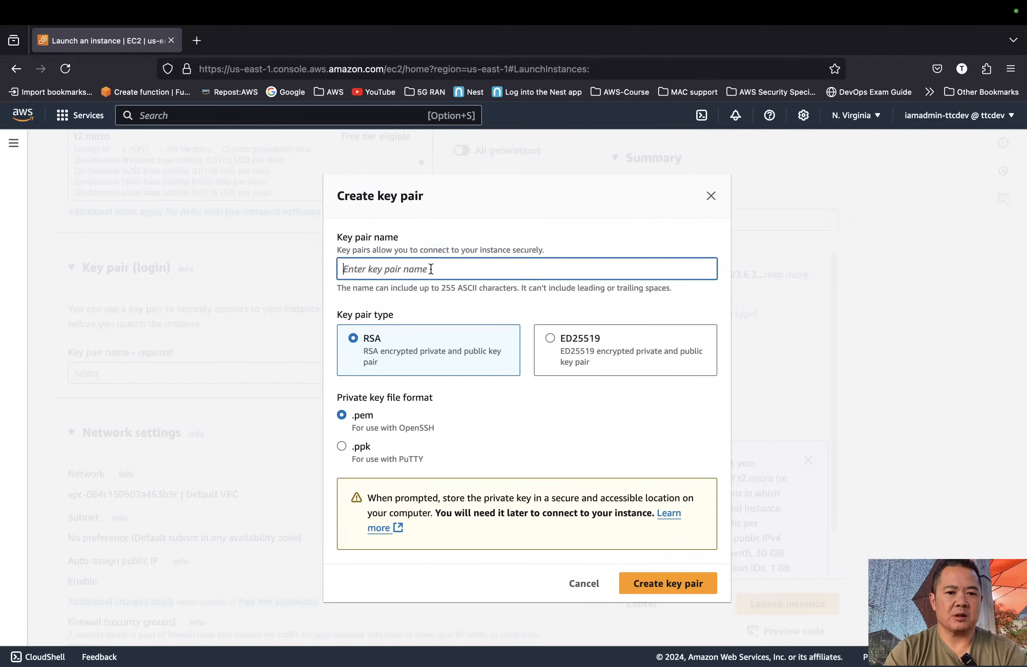
text(ec2-)
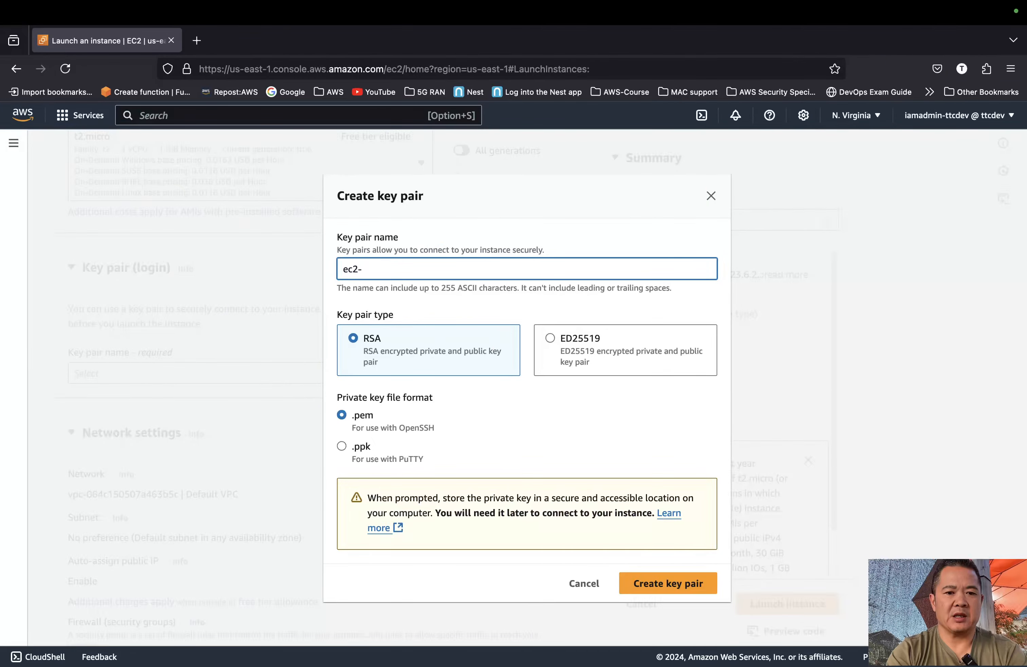
text(keypair)
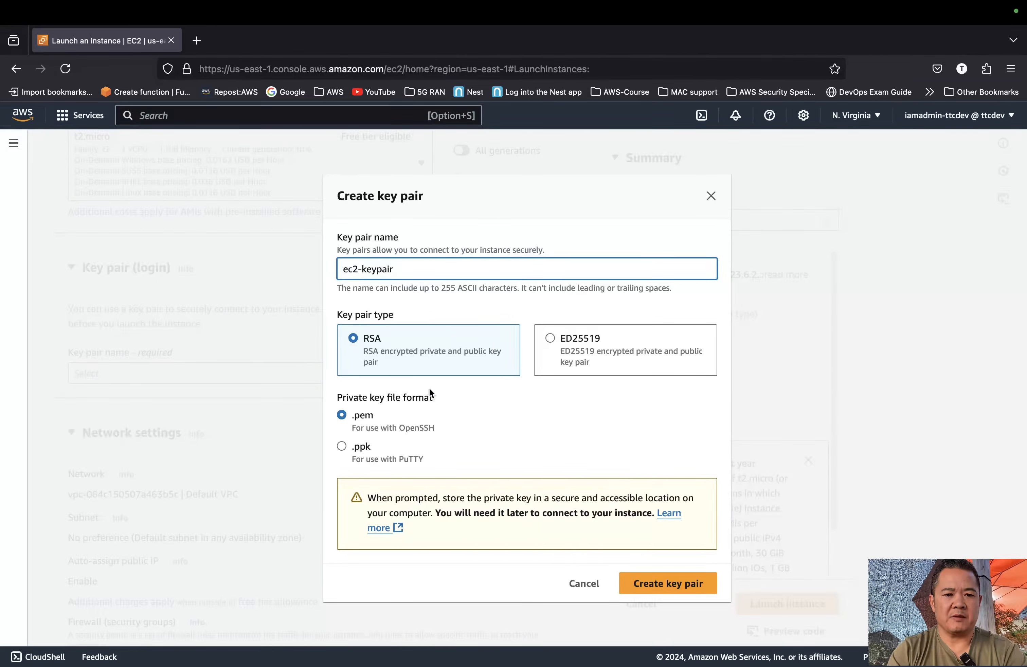
click(662, 584)
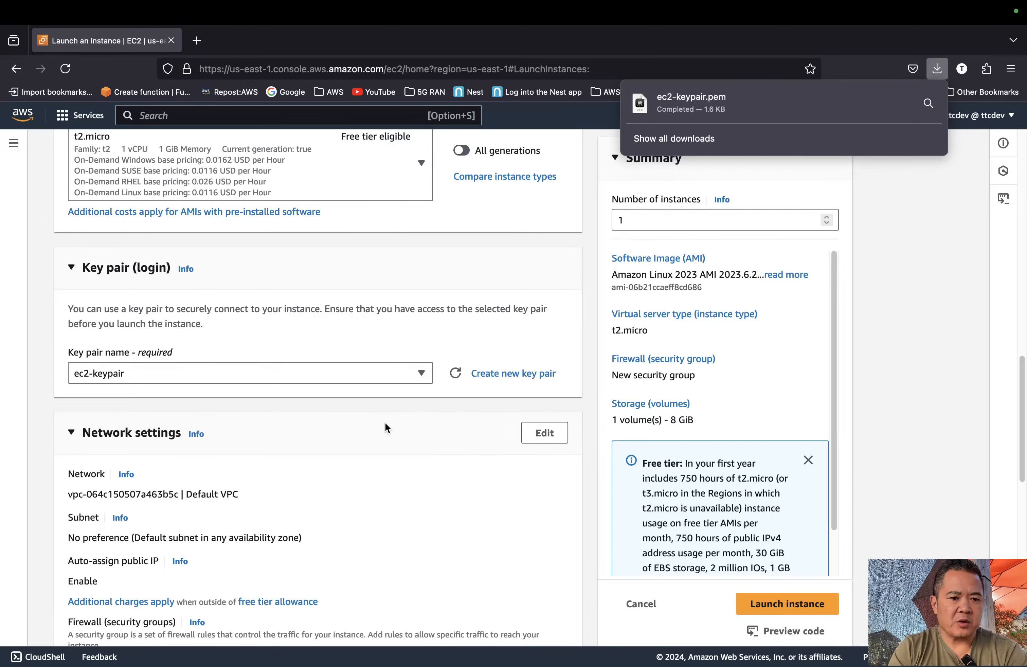
- Edit the instance's network settings to use VPC-A with subnet pub-sub1 and enable auto-assignment of a public IP
scroll(385, 424, down, 1)
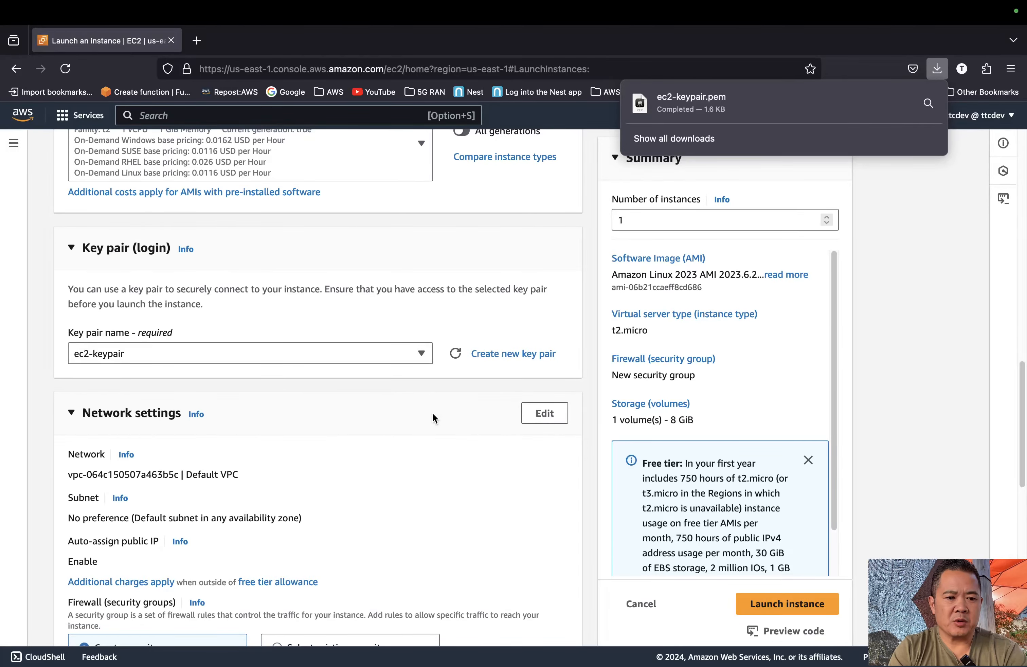
click(547, 414)
scroll(433, 437, down, 3)
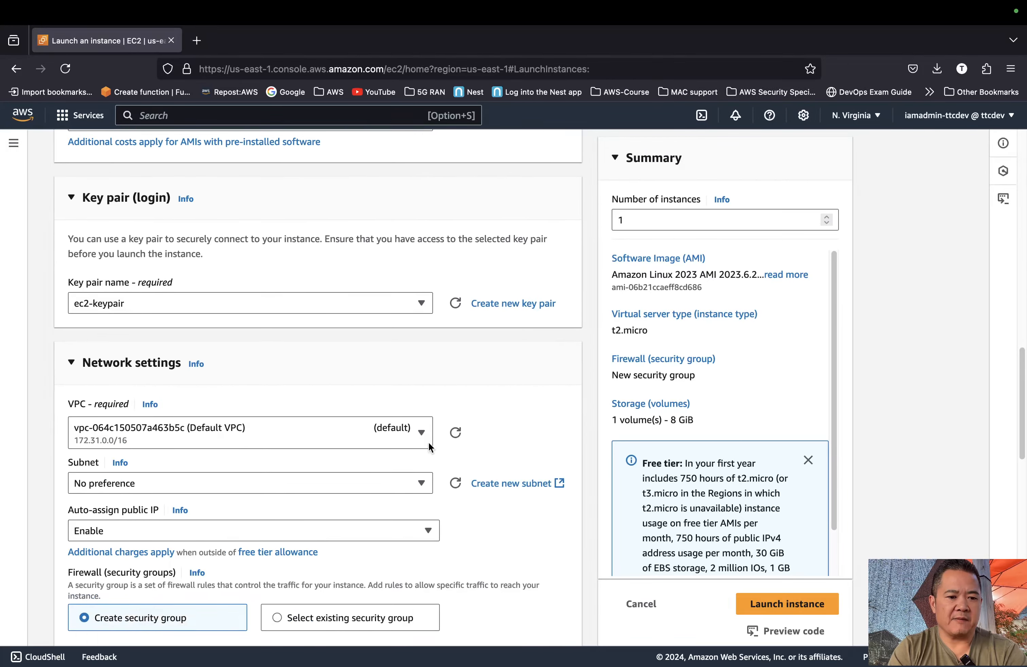
click(429, 443)
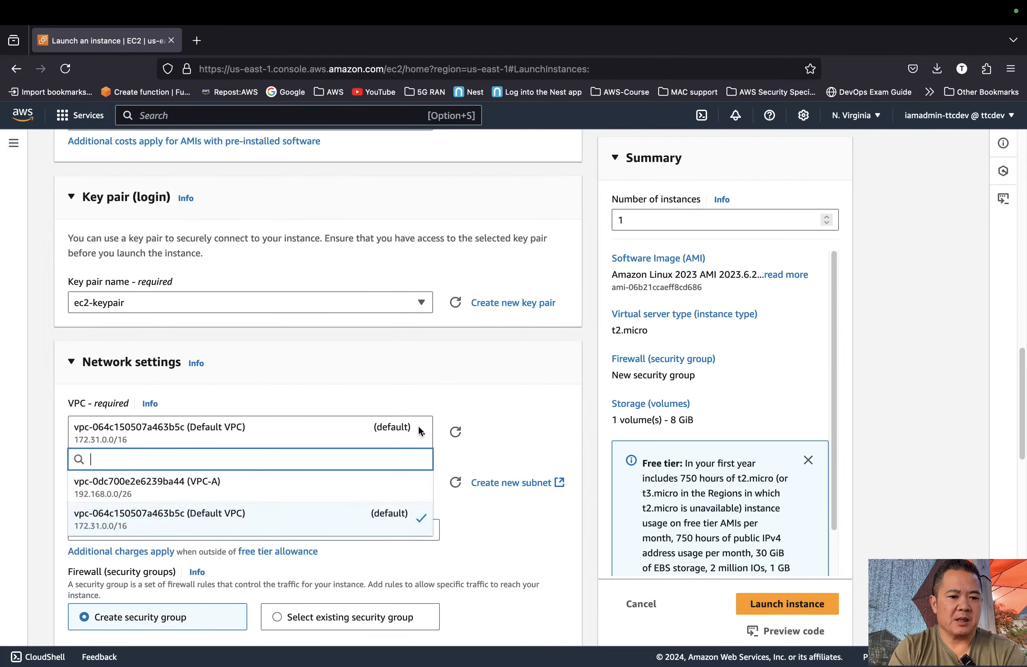
click(211, 489)
scroll(489, 431, down, 3)
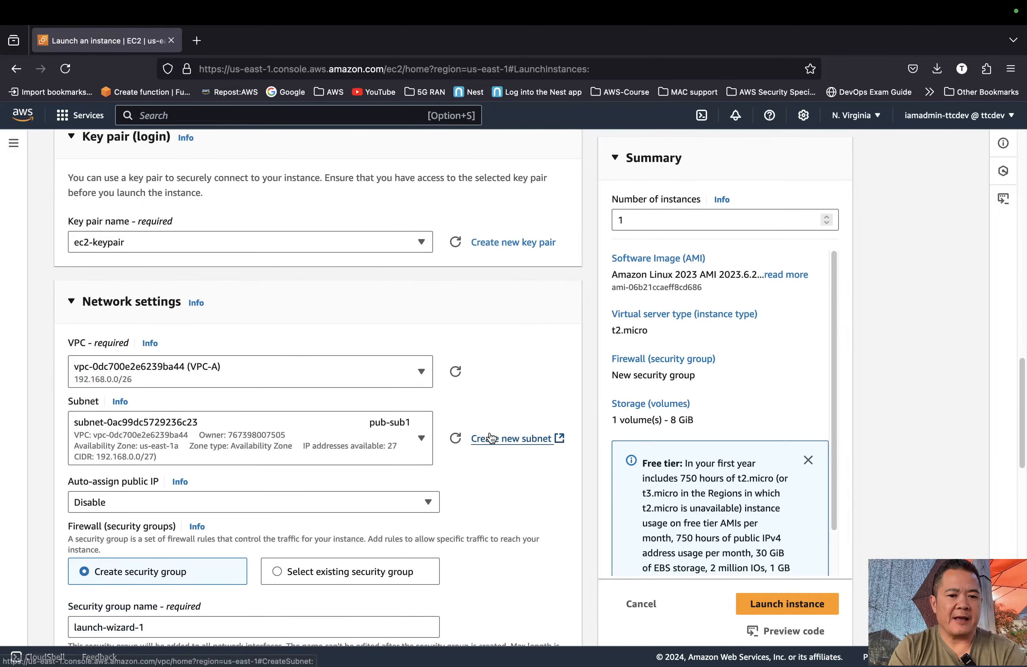
scroll(489, 435, down, 3)
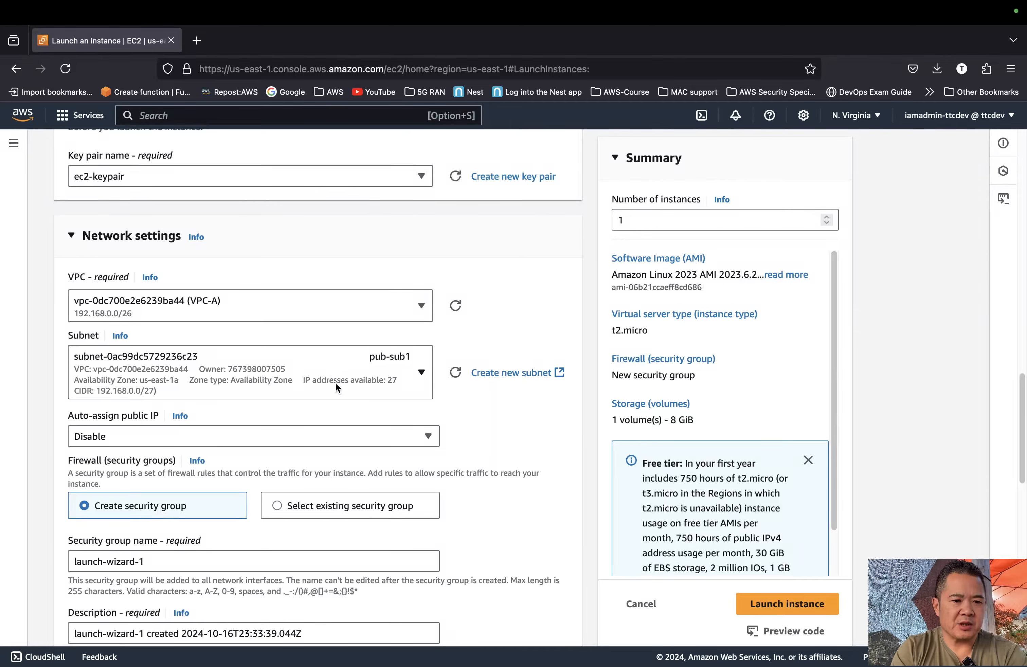
click(362, 441)
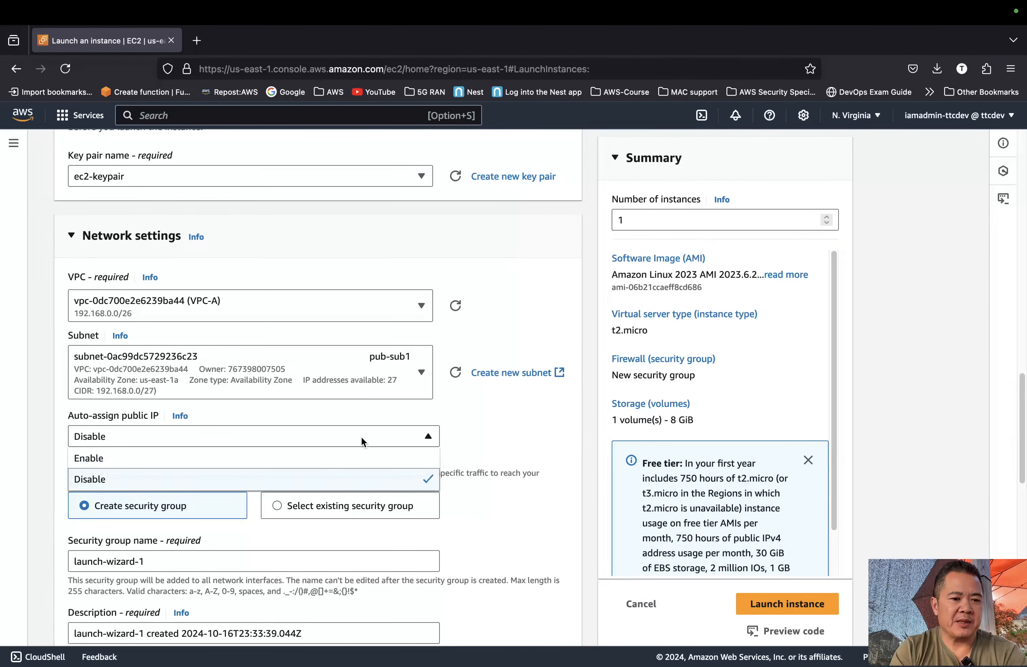
click(359, 459)
- Name the instance's new security group ec2a-sg and set its description to "access to ec2a"
scroll(472, 473, down, 5)
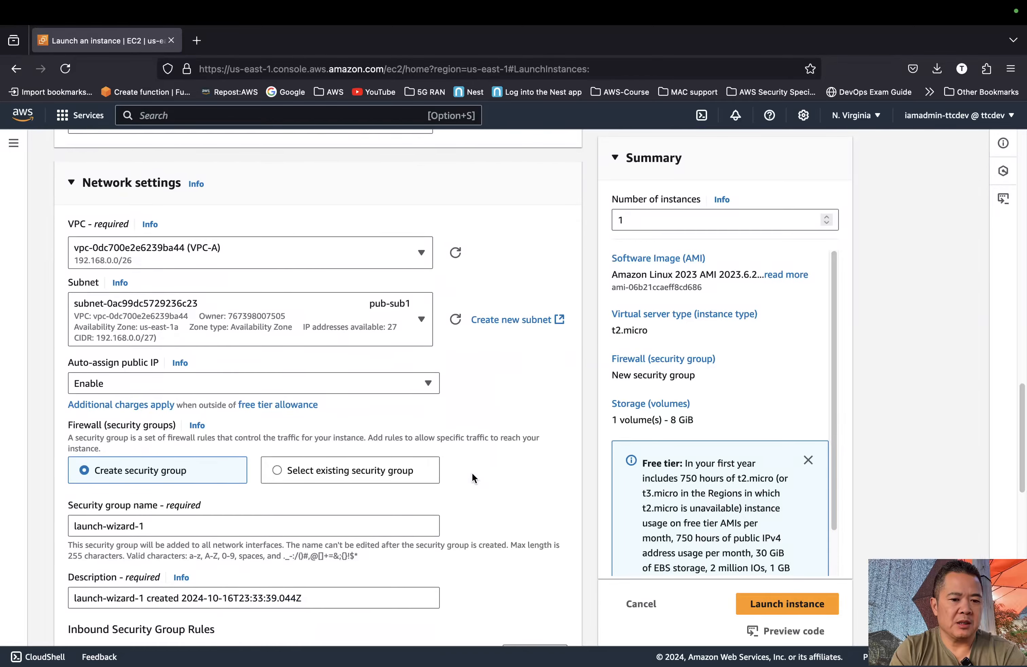
scroll(472, 479, down, 2)
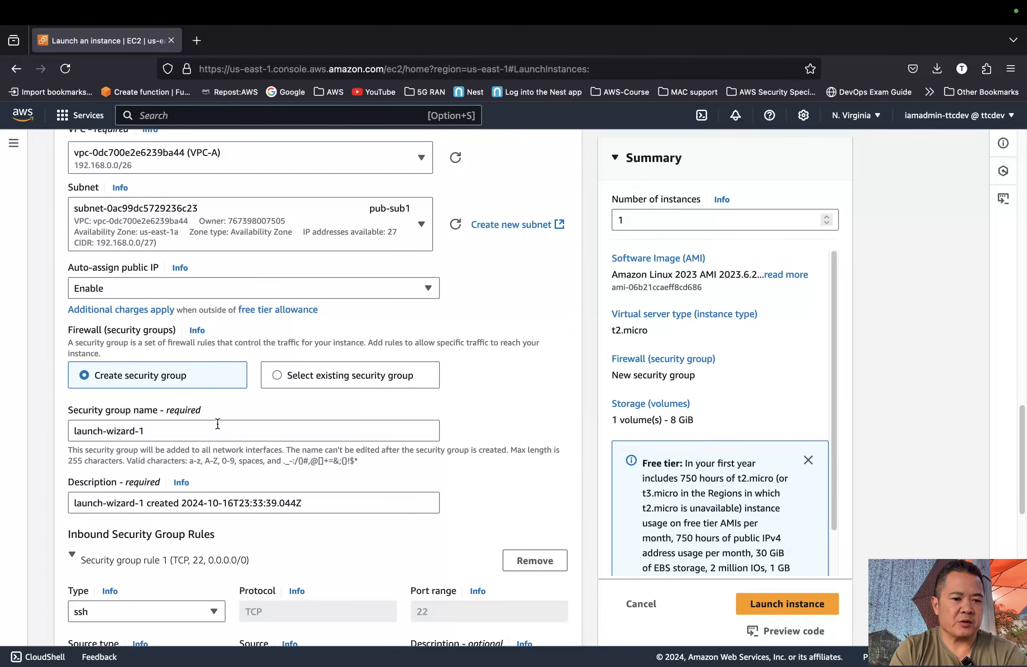
triple_click(222, 429)
text(ec2)
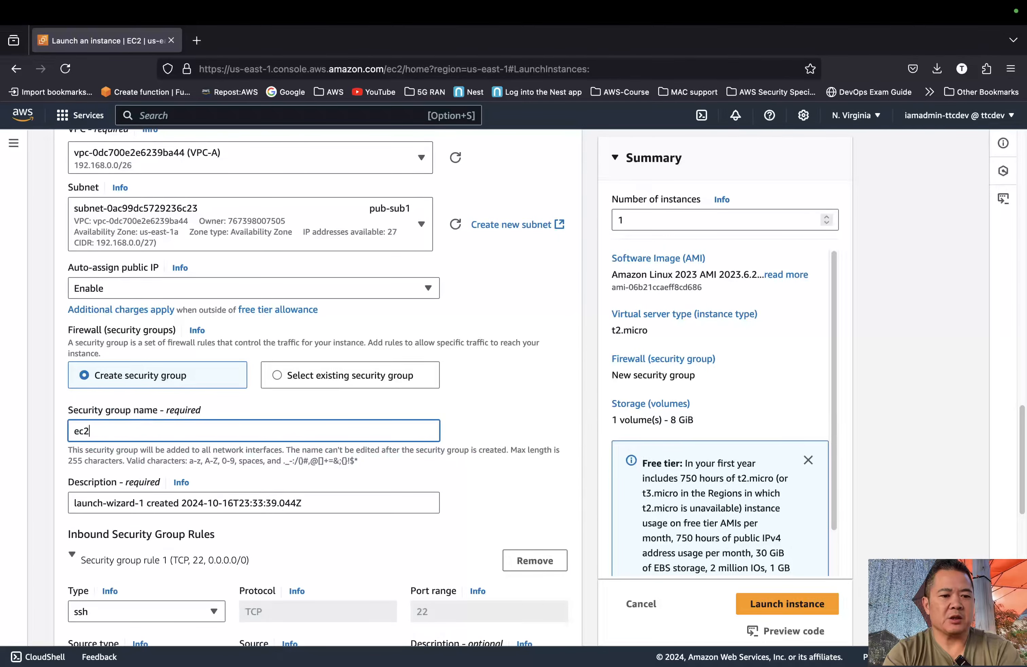
text(a-sg)
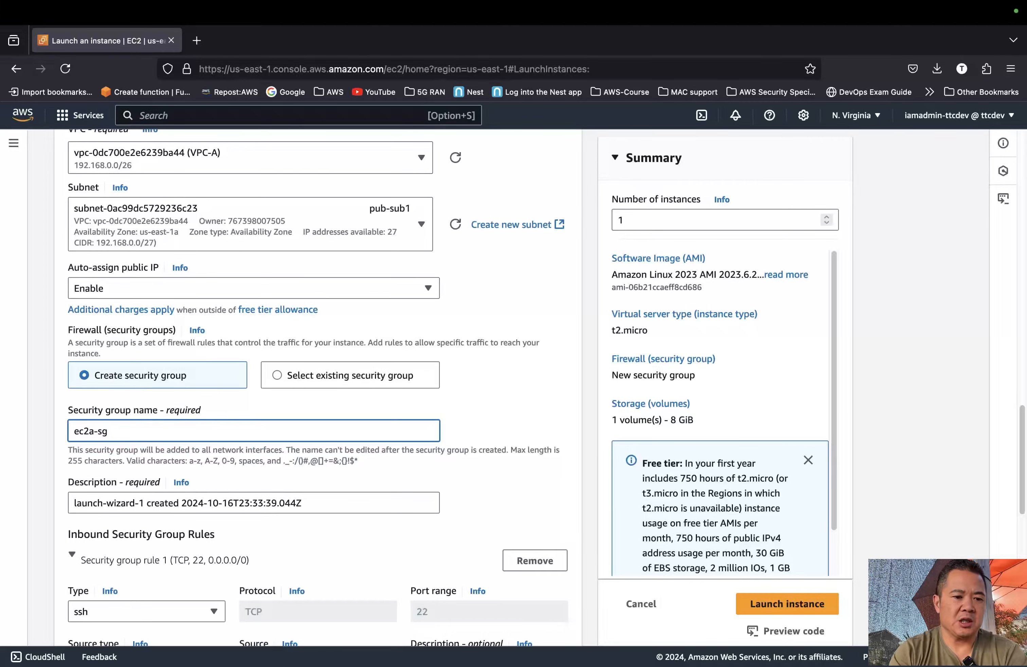
scroll(327, 461, down, 2)
triple_click(327, 461)
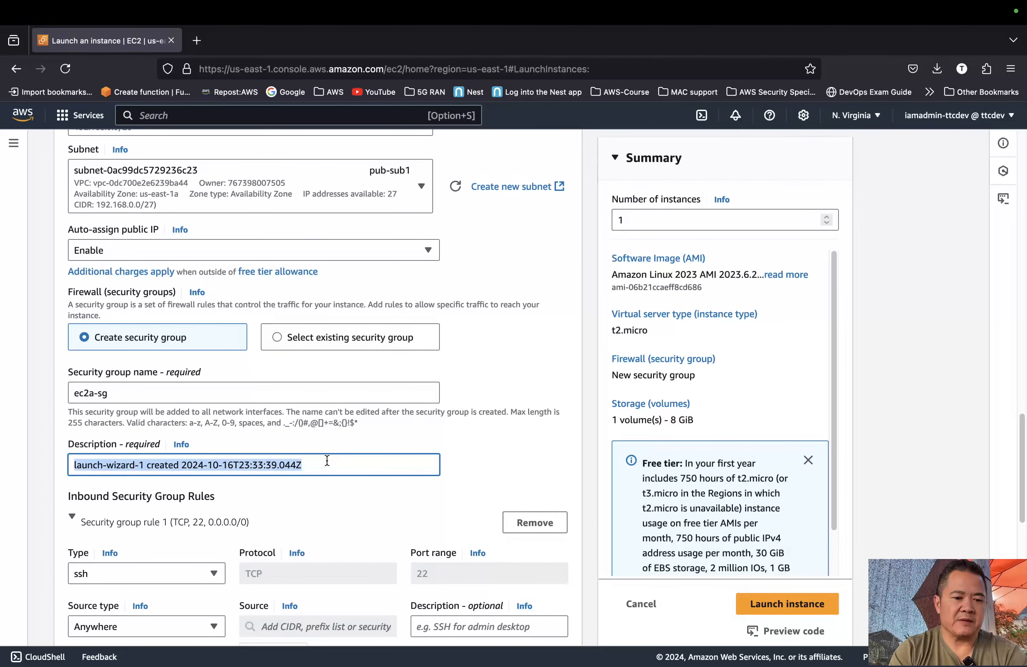
key(BackSpace)
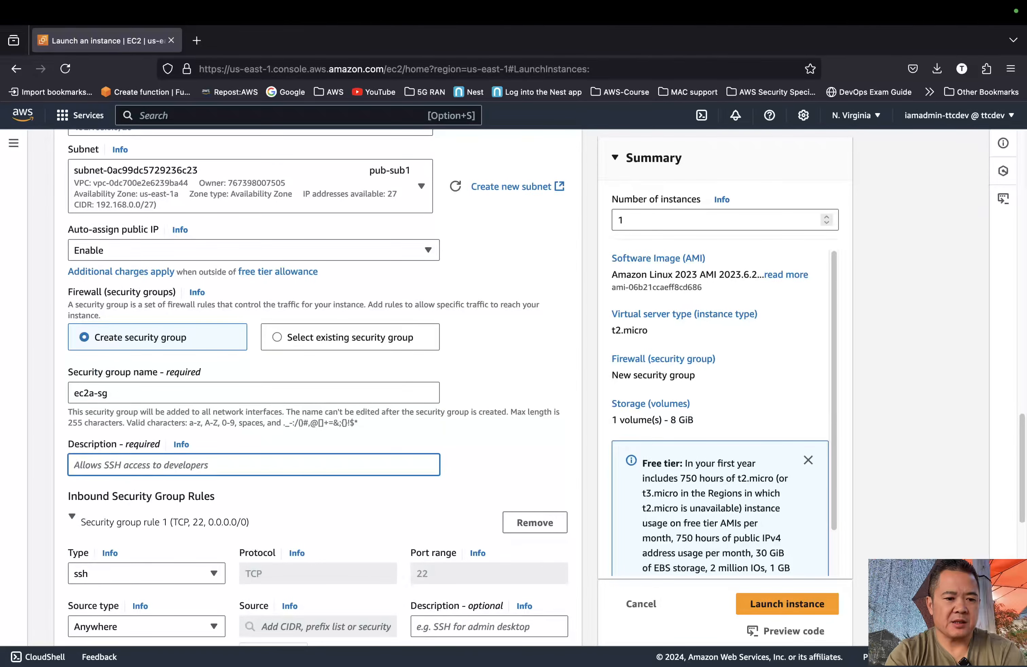
text(access to ec)
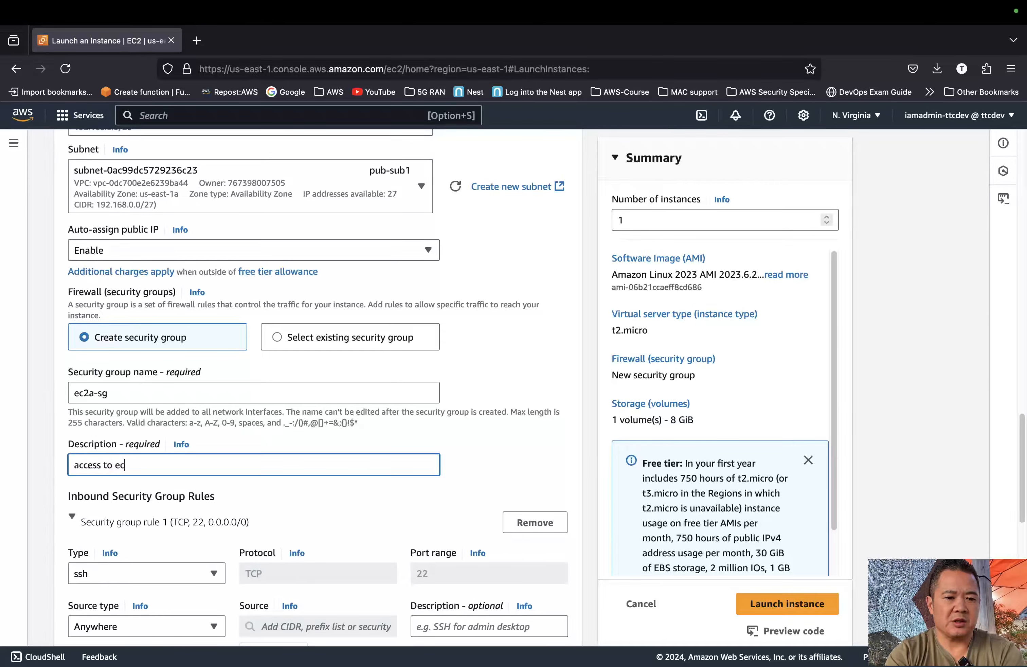
text(2a)
- Restrict the source of the security group's inbound SSH rule to My IP
scroll(211, 476, down, 5)
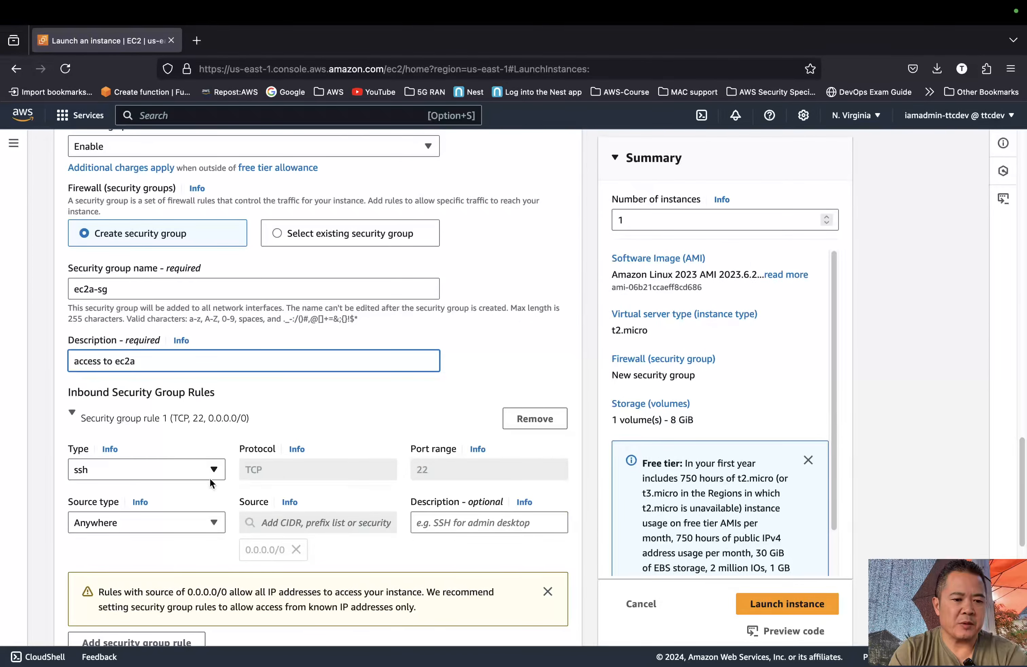
click(215, 522)
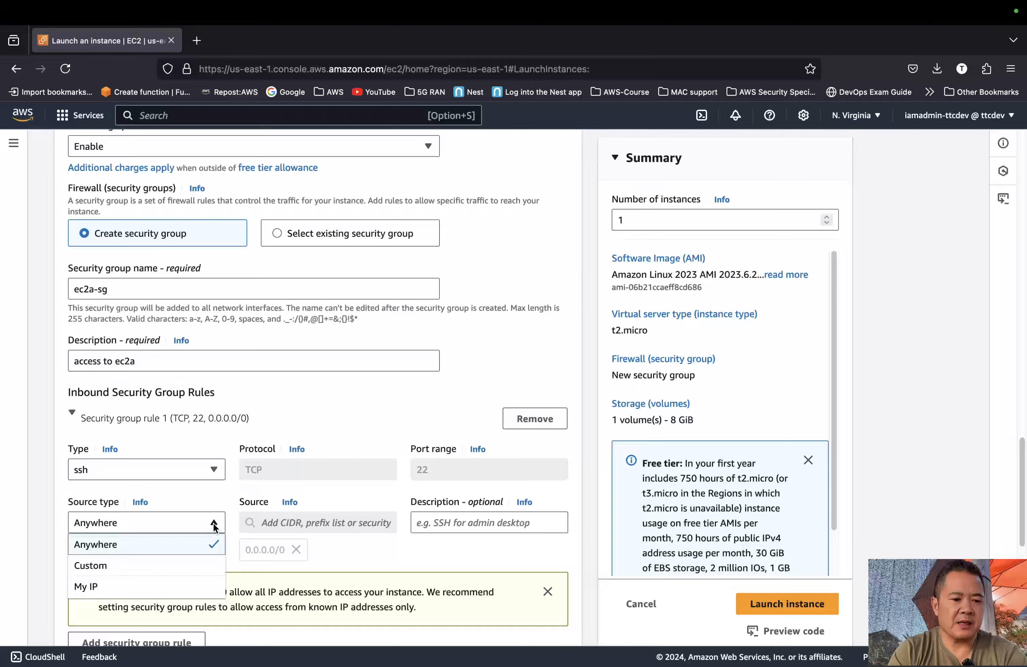
click(161, 583)
scroll(336, 420, down, 2)
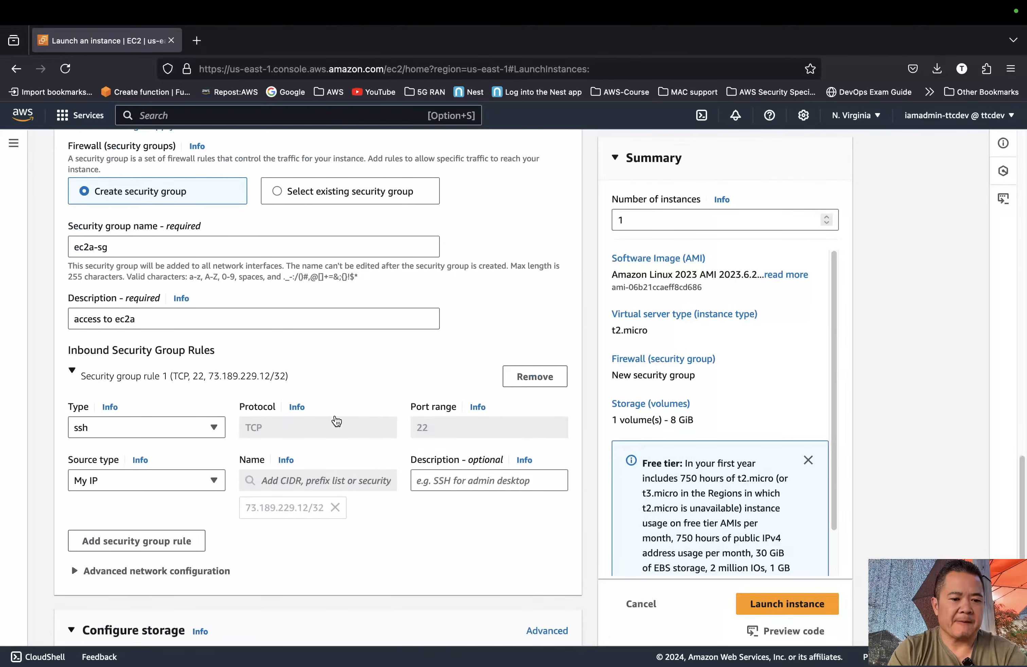
- Add a second inbound security group rule of type All ICMP - IPv4 with My IP as its source
scroll(334, 418, down, 1)
click(184, 513)
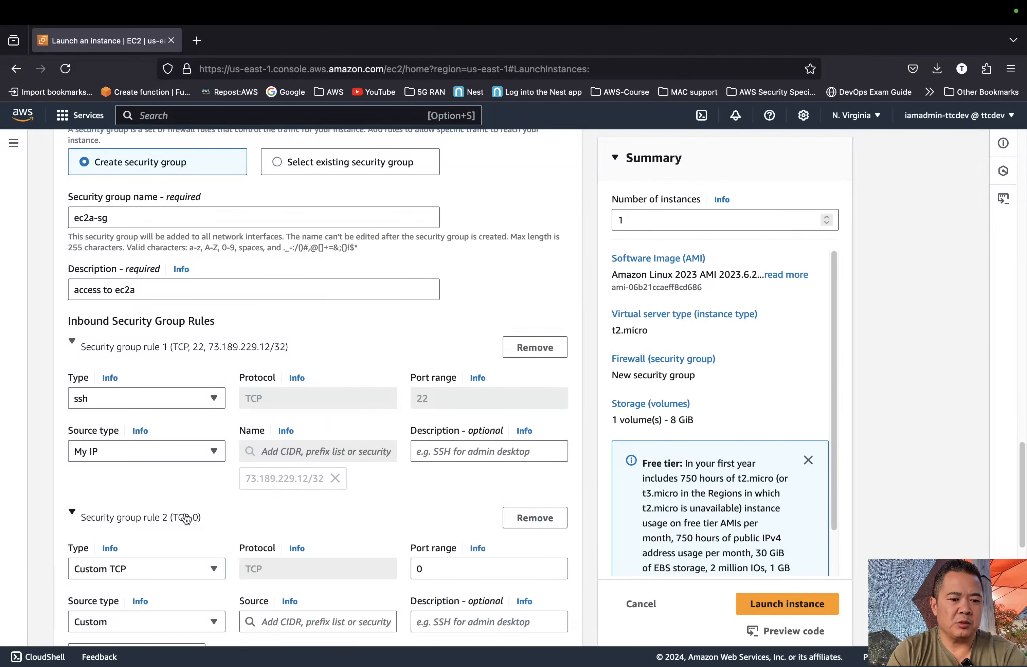
scroll(173, 568, down, 2)
click(210, 525)
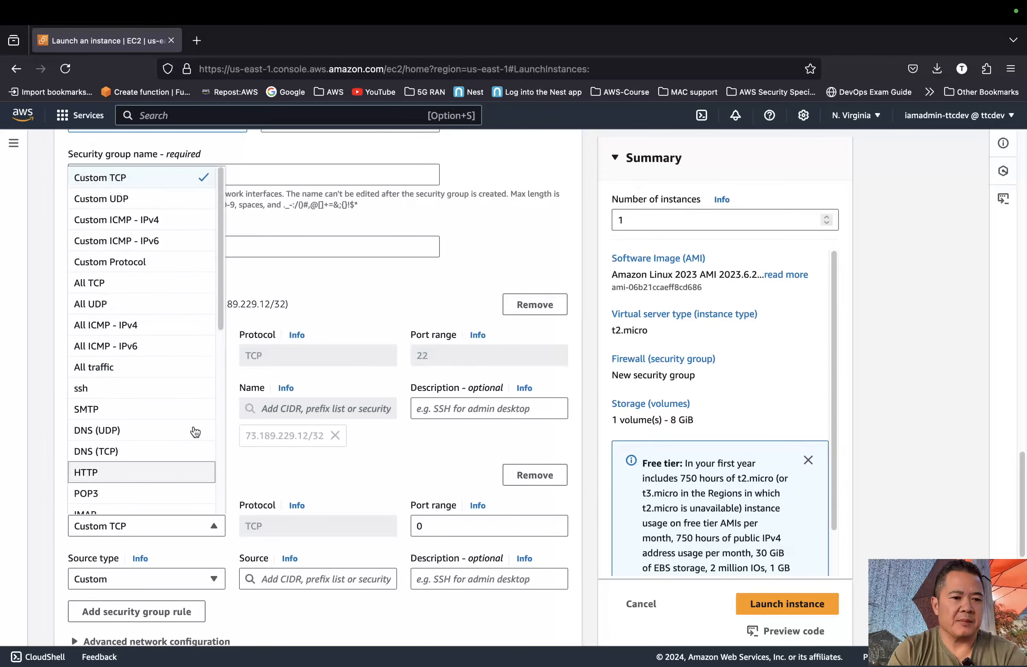
click(151, 325)
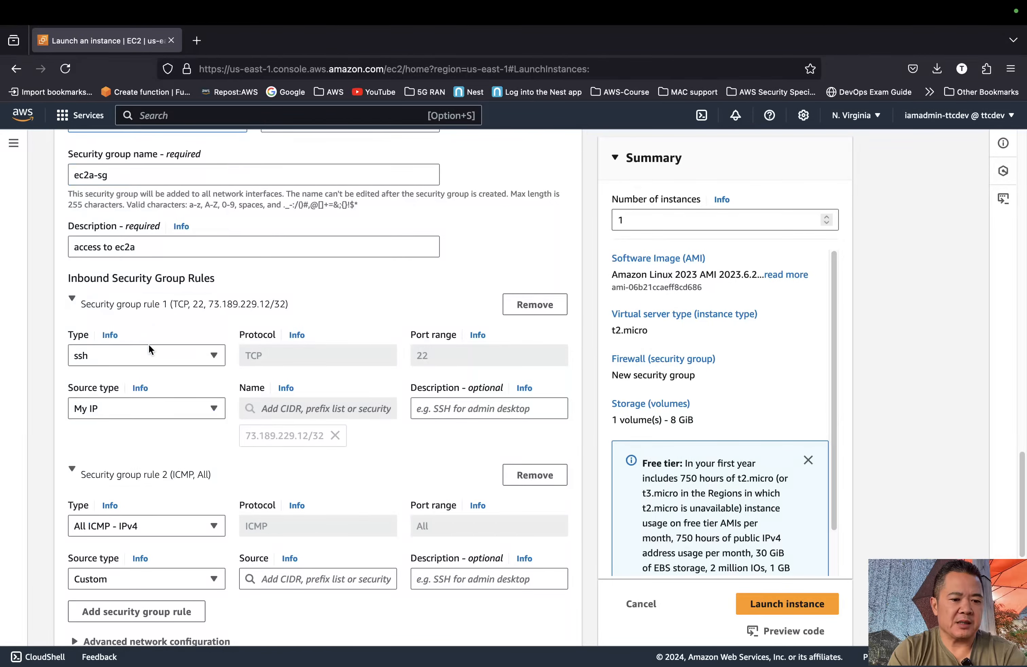
scroll(173, 434, down, 5)
click(189, 433)
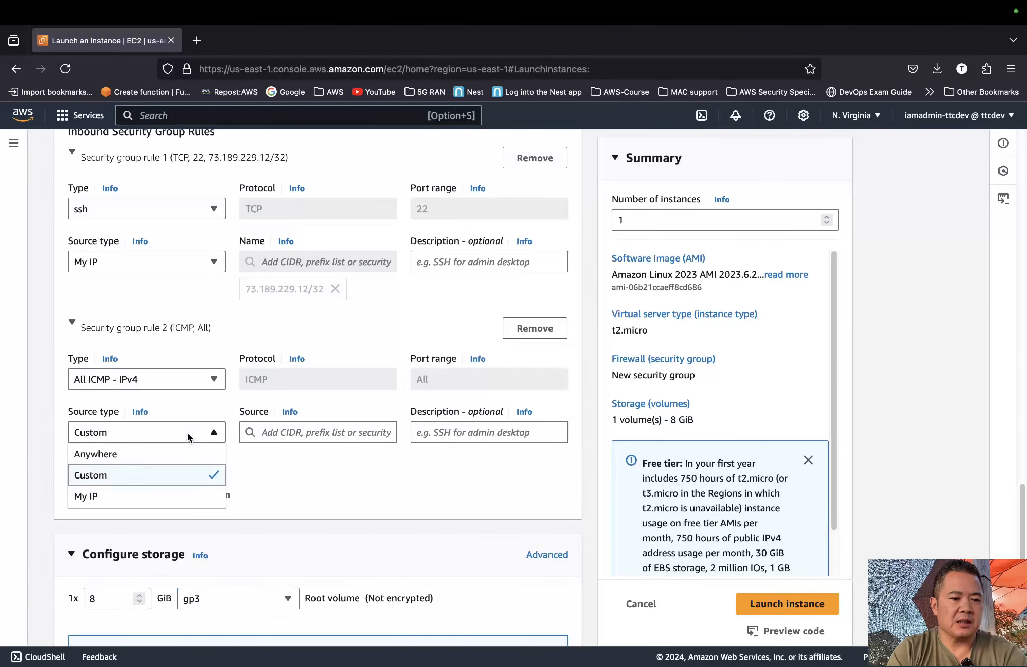
click(175, 495)
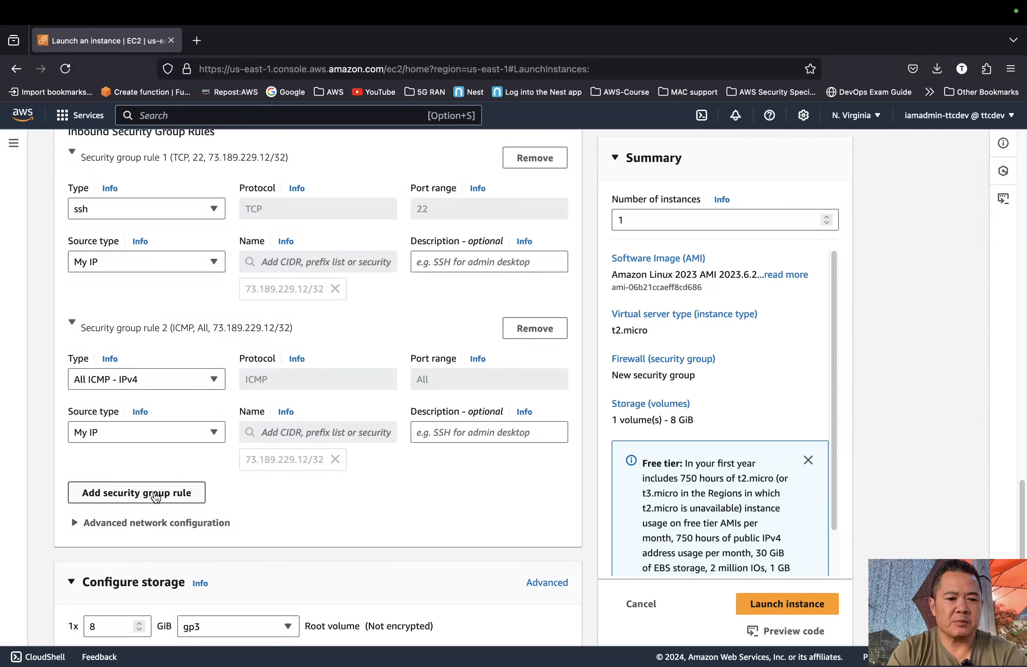
- Review the two inbound rules and launch the ec2a instance
scroll(213, 485, up, 2)
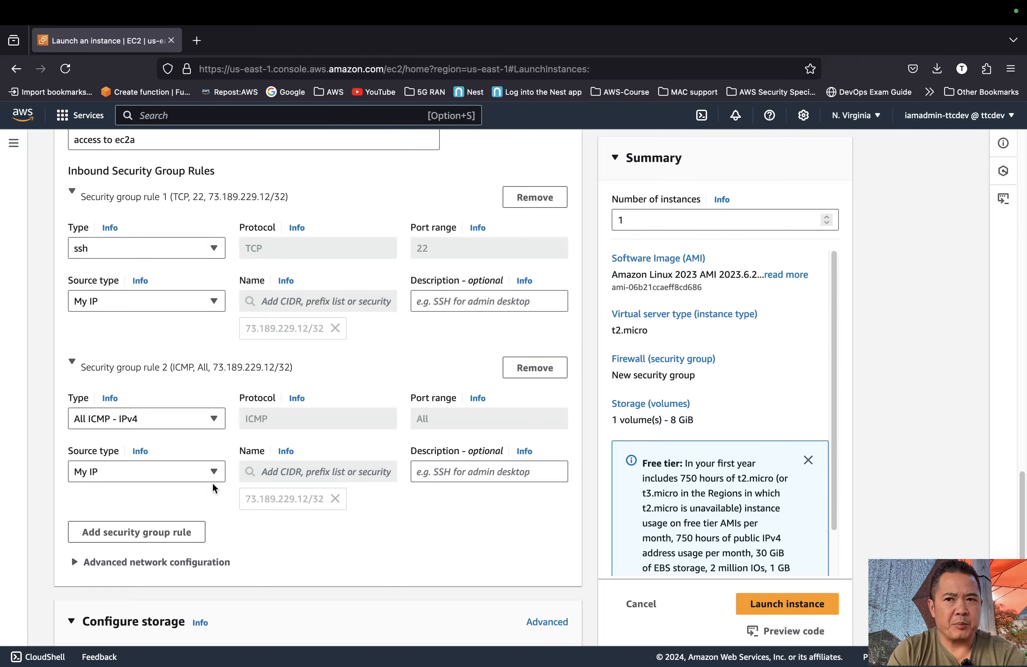
scroll(212, 488, down, 3)
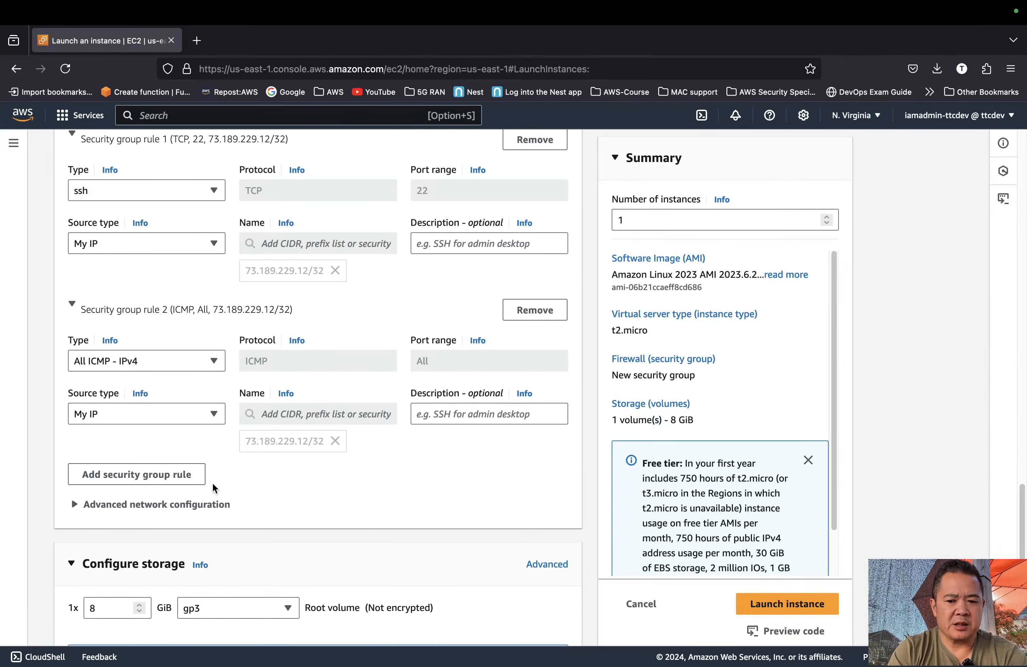
click(753, 608)
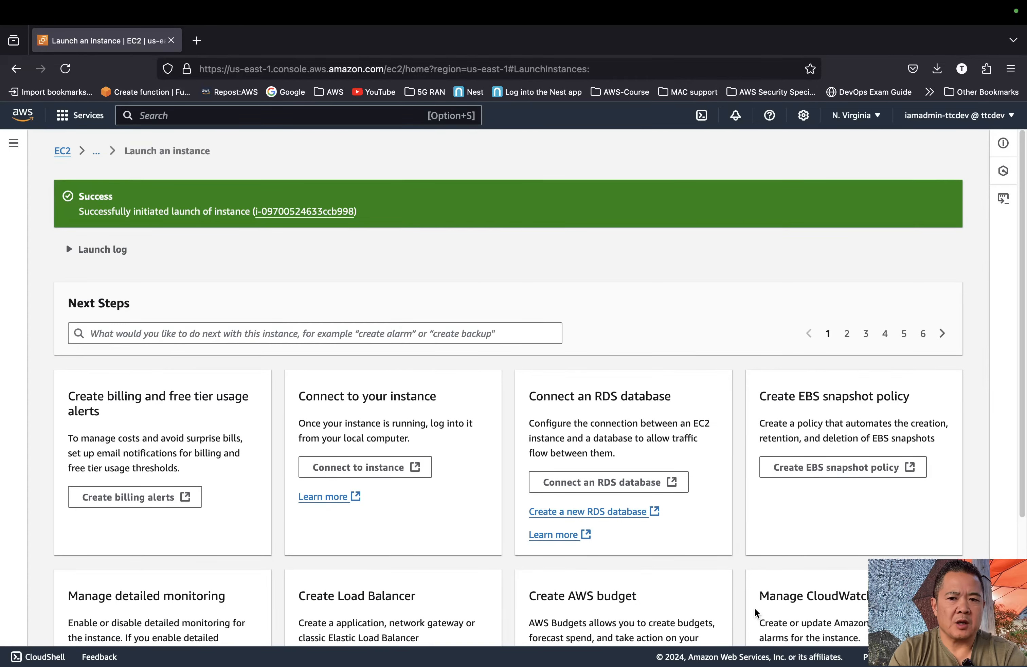
- Refresh the EC2 resource overview and show the details of ec2a from the list of running instances
click(60, 153)
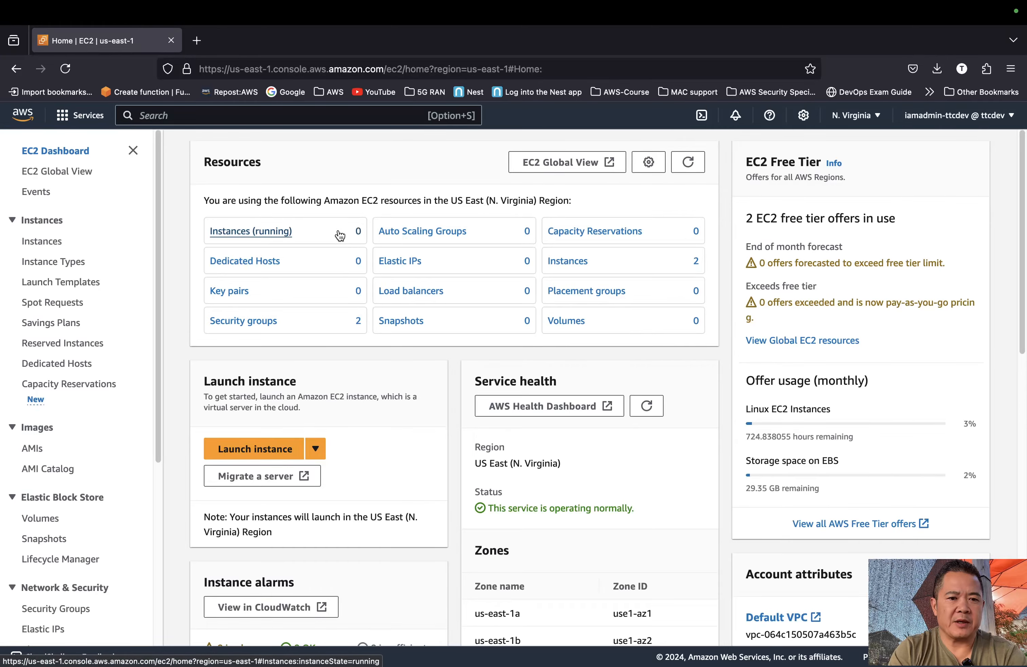
click(688, 164)
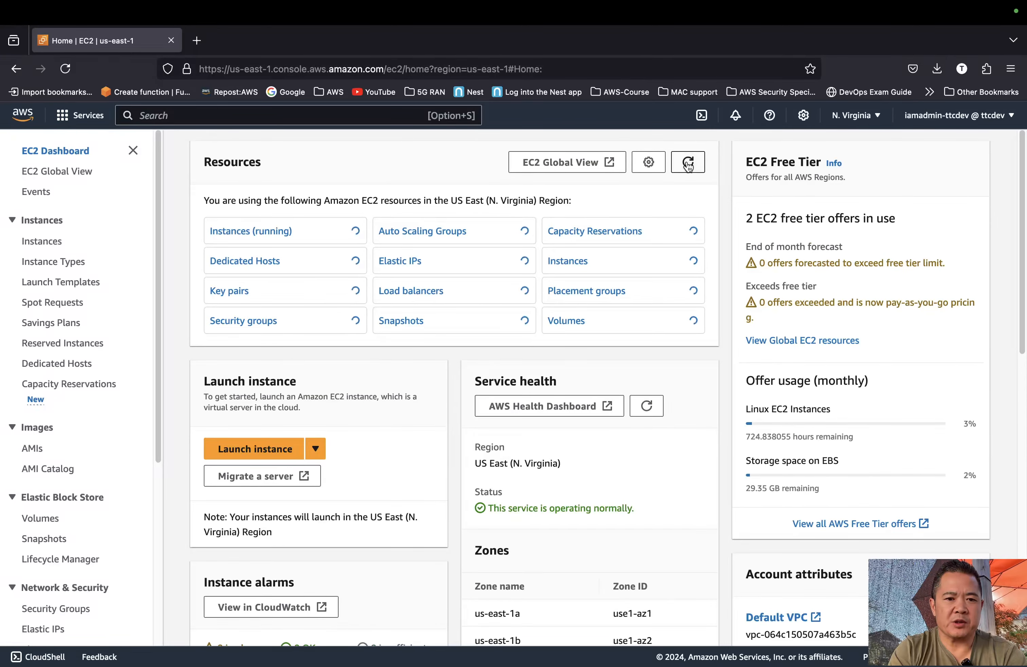
click(281, 234)
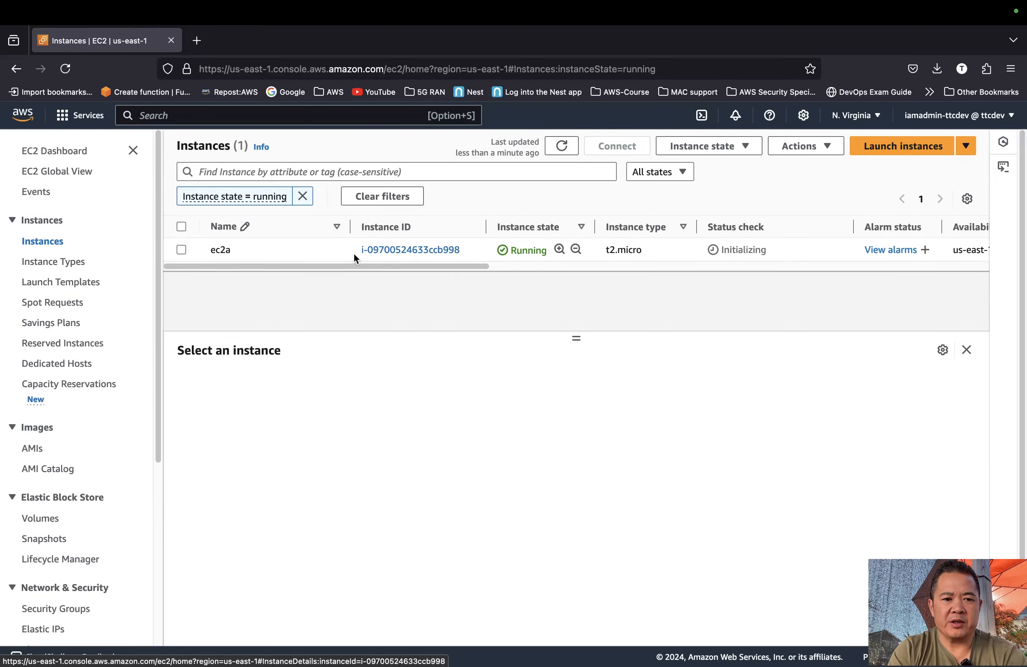
click(181, 249)
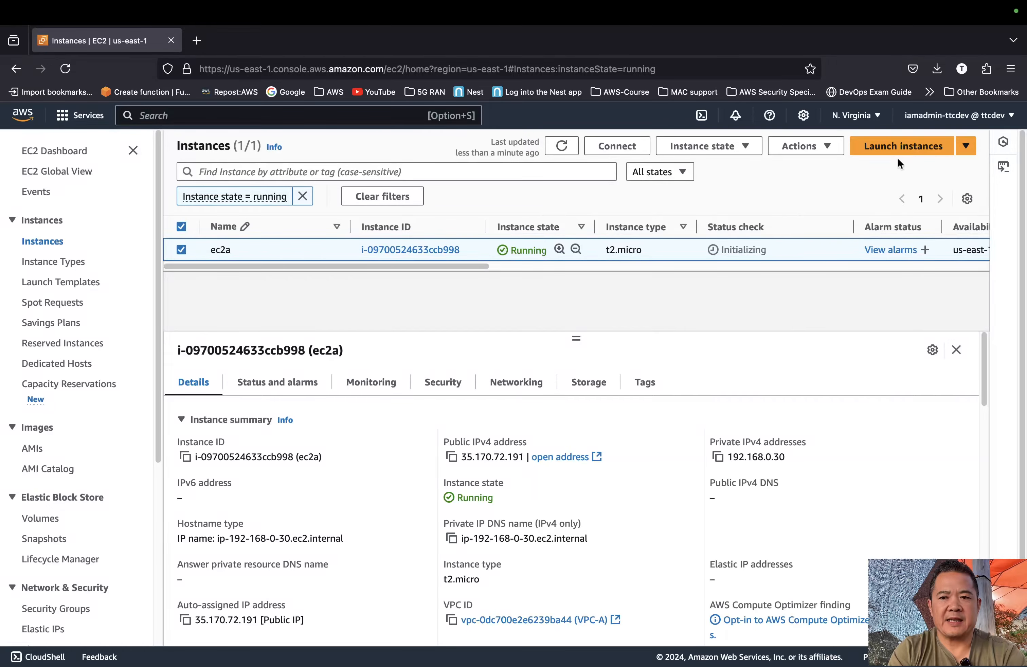
- Start launching another instance named ec2b, keeping Amazon Linux 2023 and t2.micro, with the existing ec2-keypair
click(911, 147)
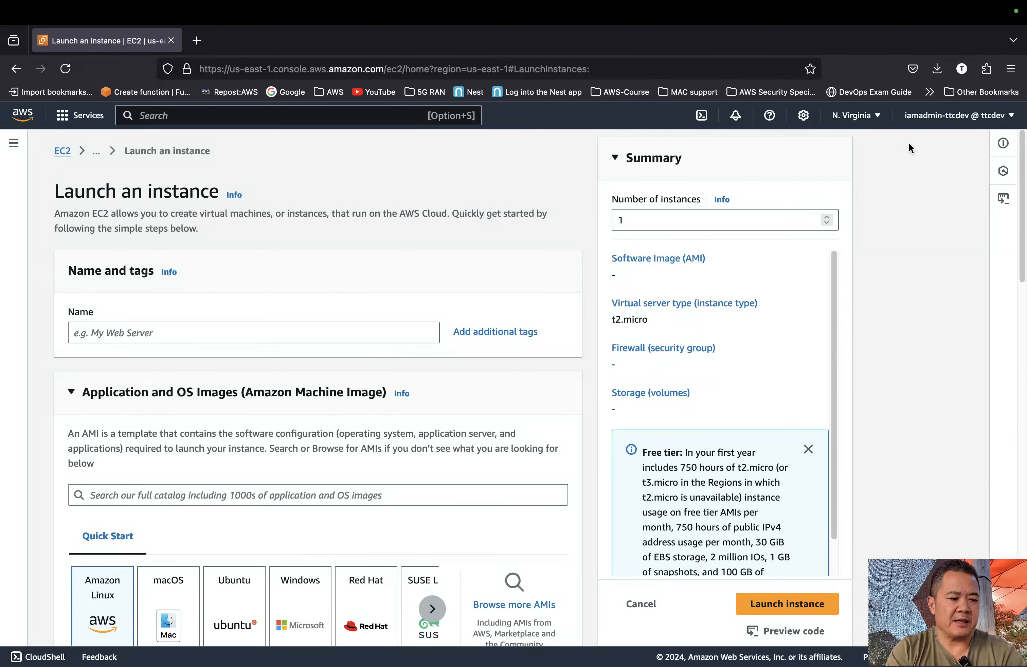
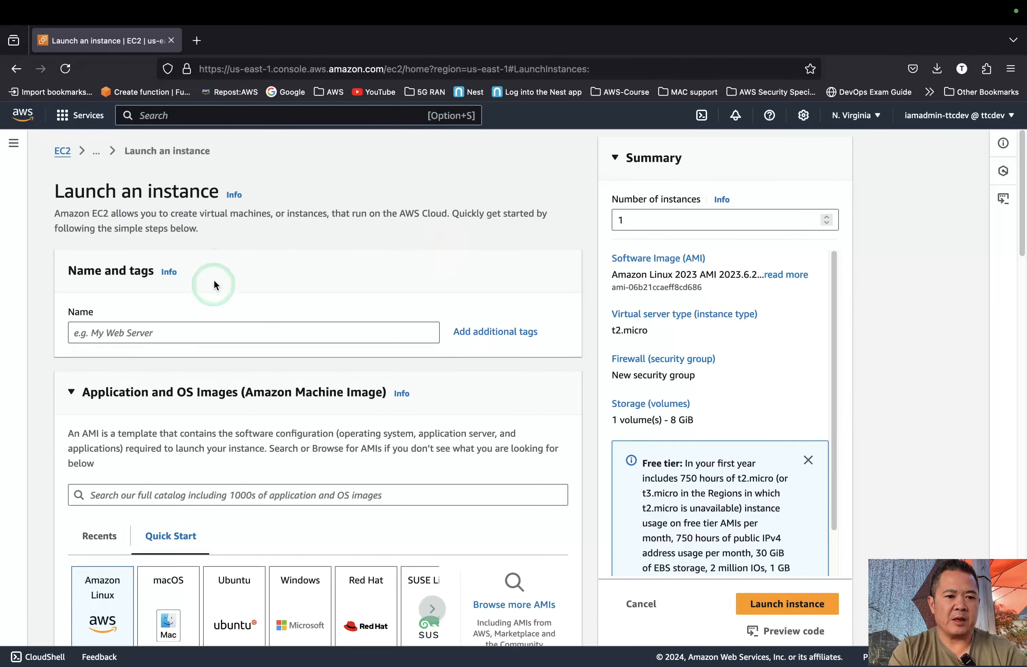
click(218, 332)
text(ec2b)
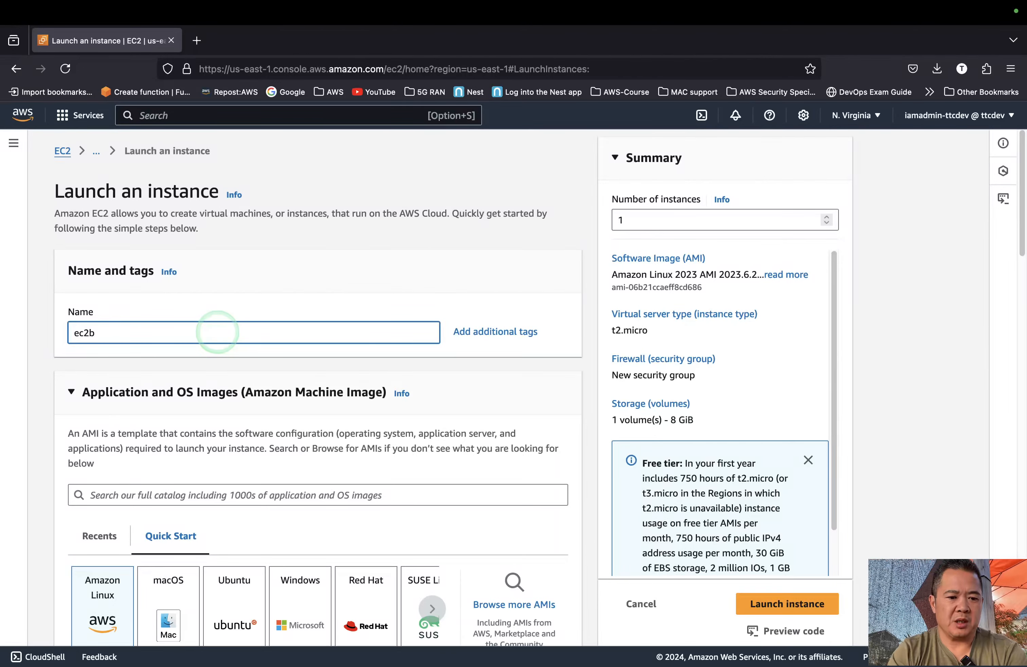
scroll(217, 331, down, 8)
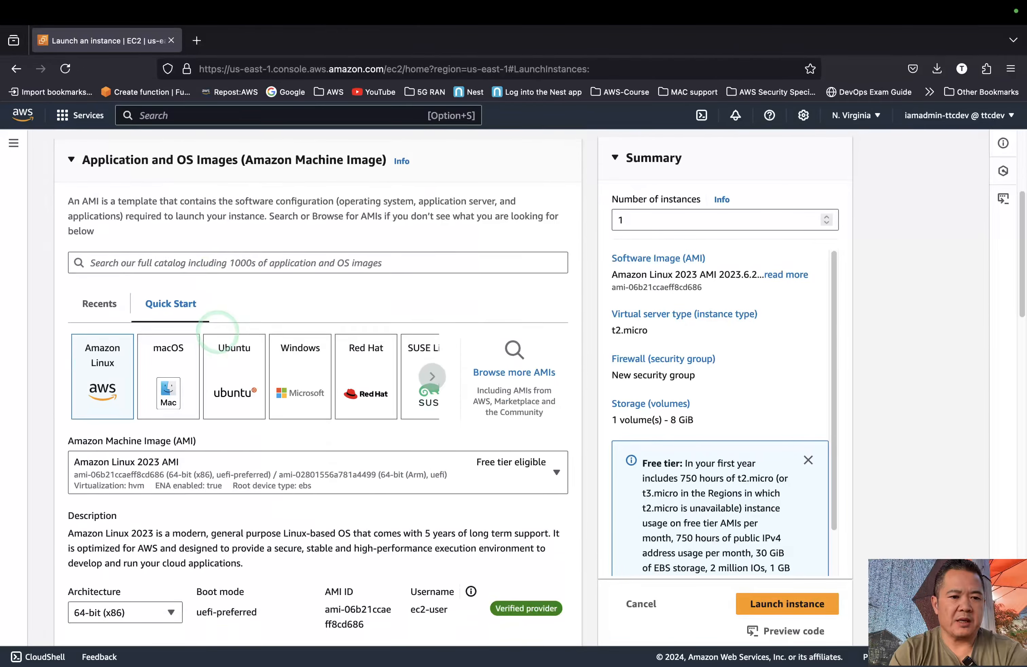
scroll(217, 331, down, 10)
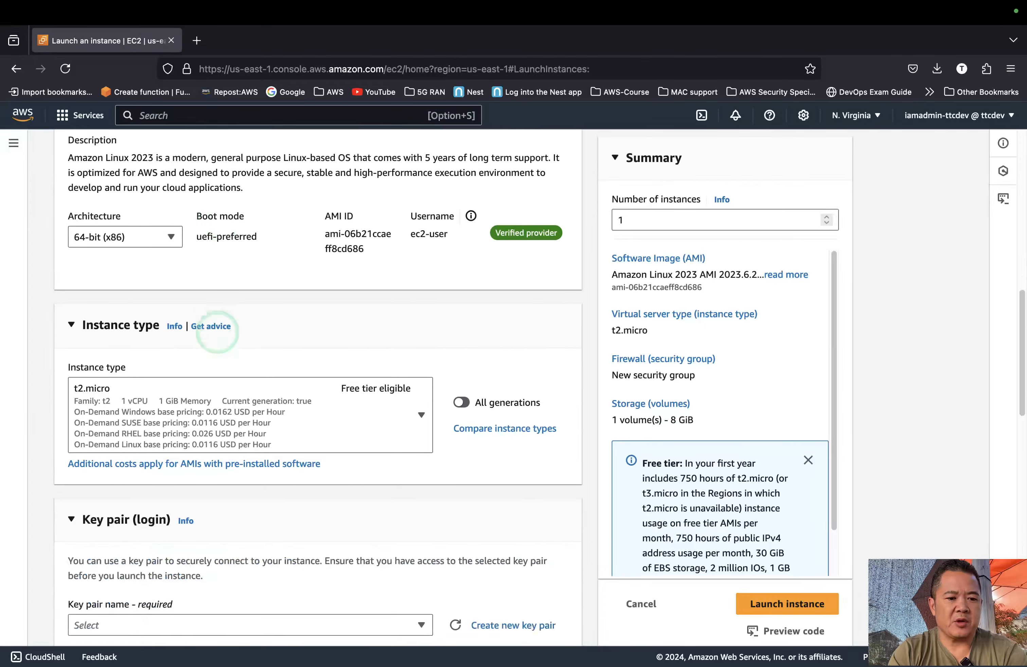
click(218, 407)
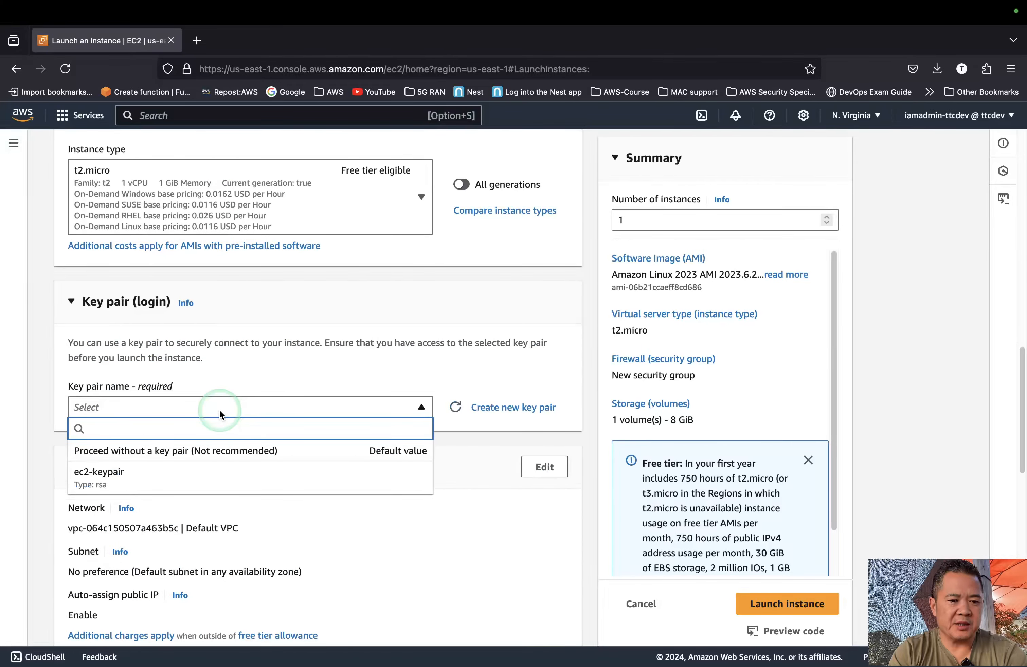
click(166, 481)
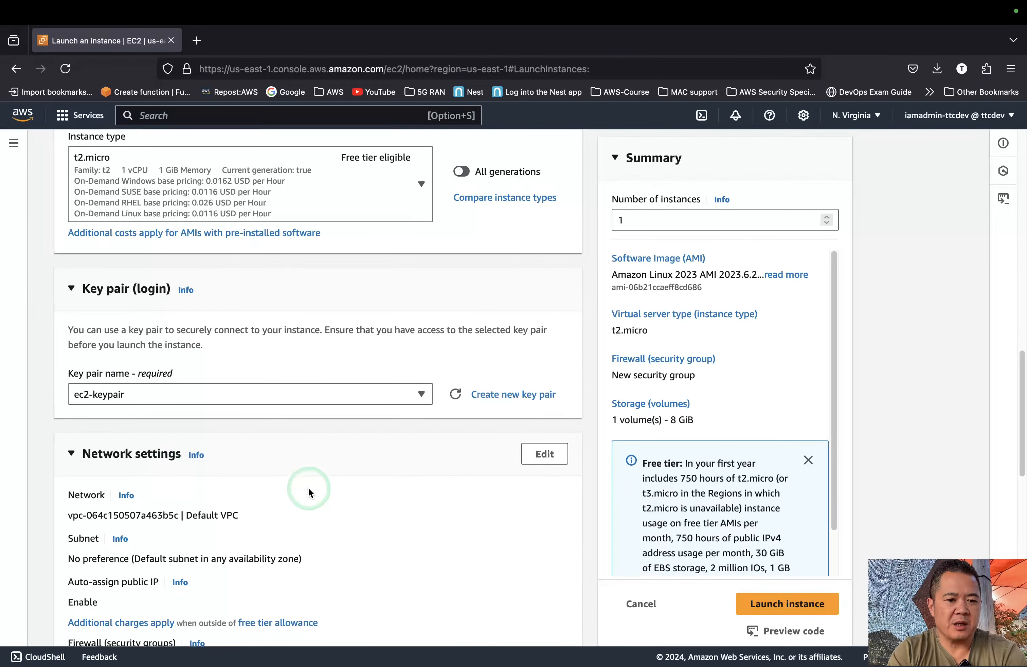
- Edit ec2b's network settings to use VPC-A and subnet priv-sub1
scroll(318, 482, down, 2)
click(544, 404)
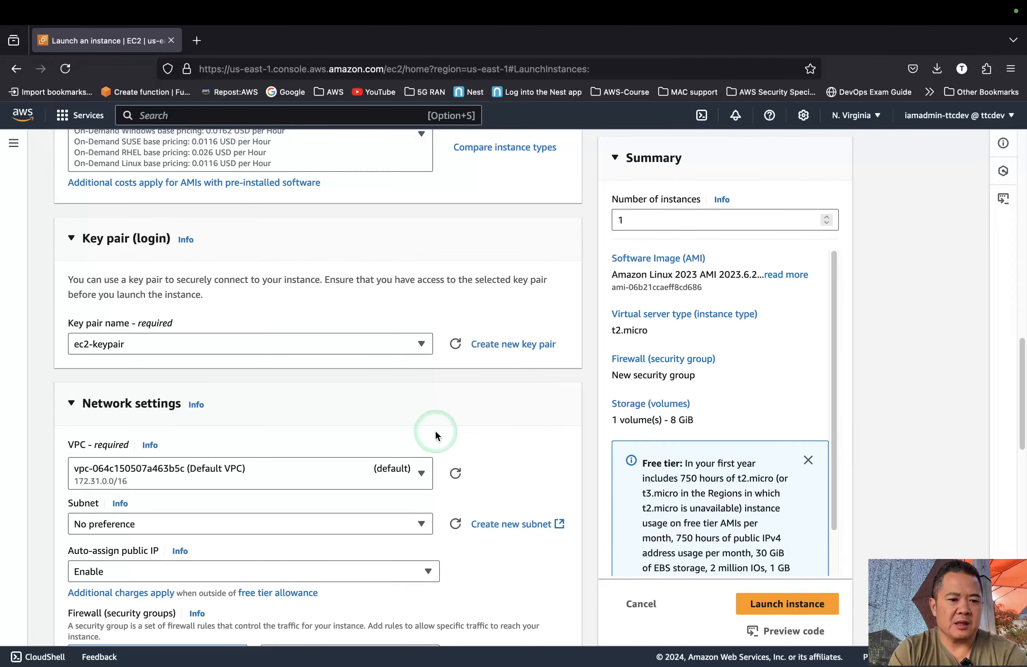
scroll(432, 424, down, 3)
click(420, 349)
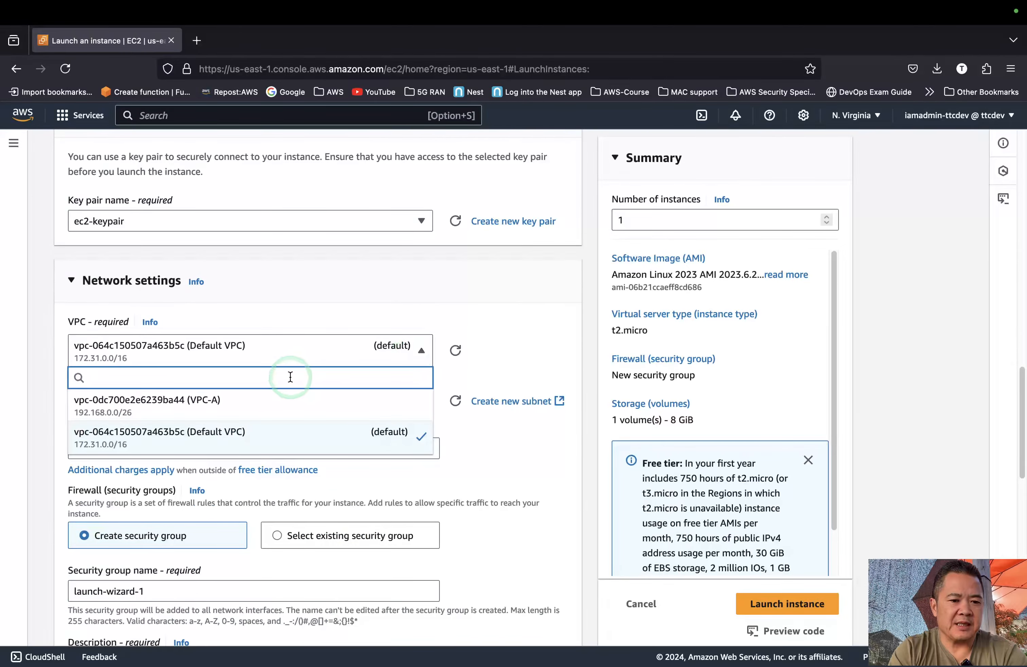
click(284, 404)
click(485, 382)
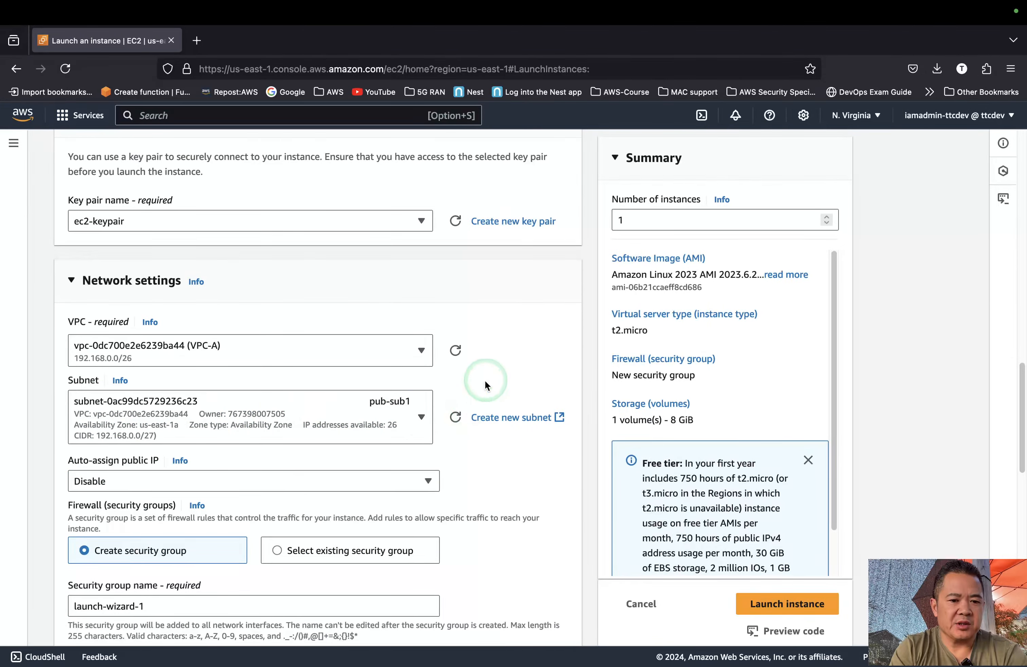
scroll(486, 376, down, 2)
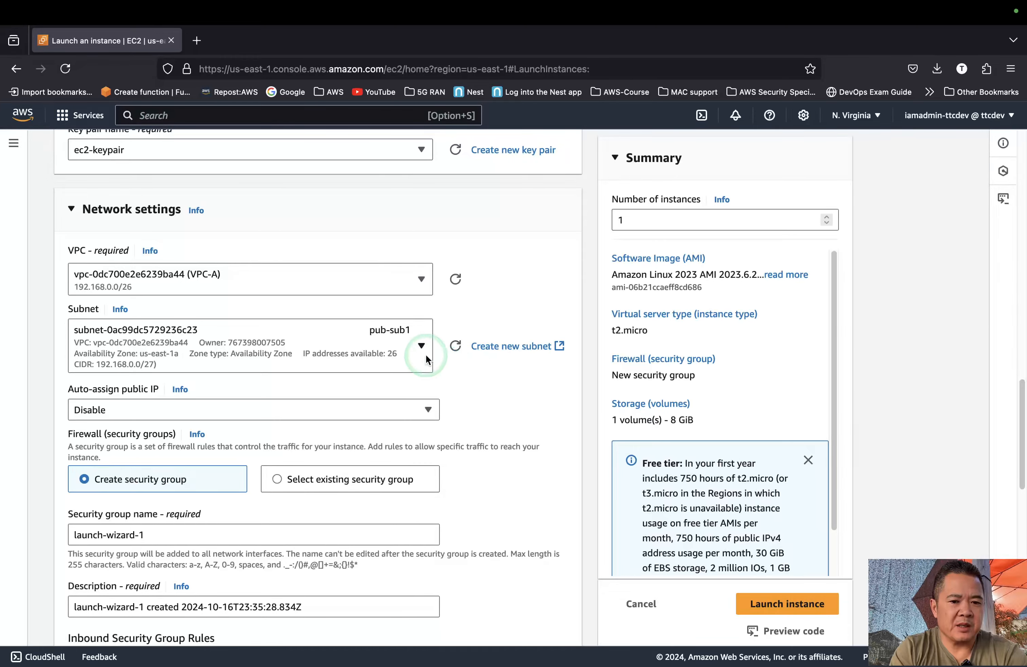
click(420, 352)
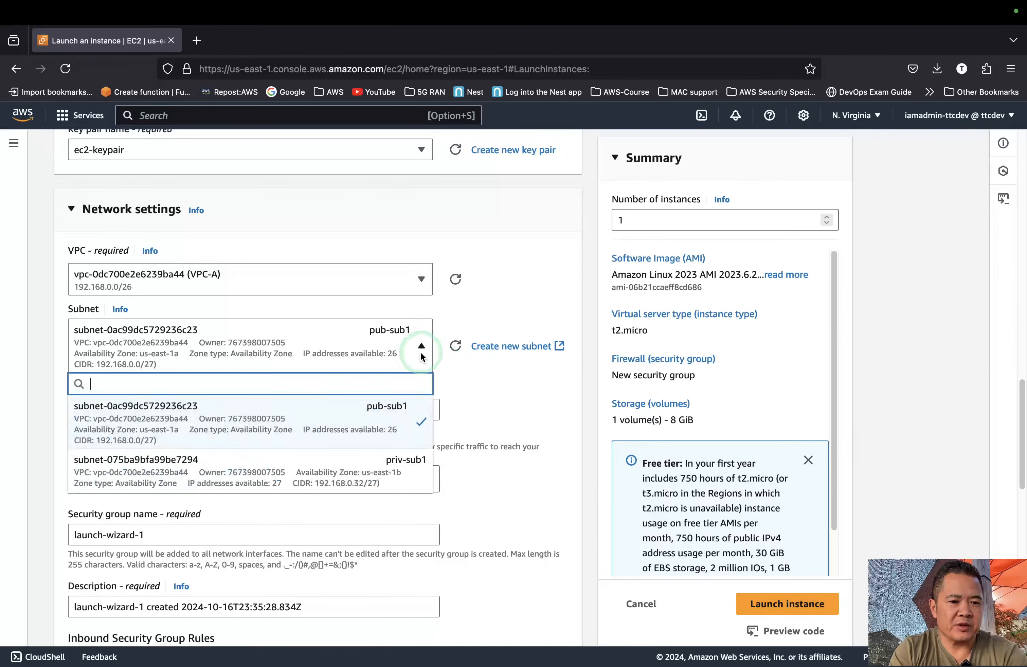
click(318, 464)
- Name ec2b's new security group ec2b-sg and set its description to "access to ec2b"
scroll(466, 427, down, 2)
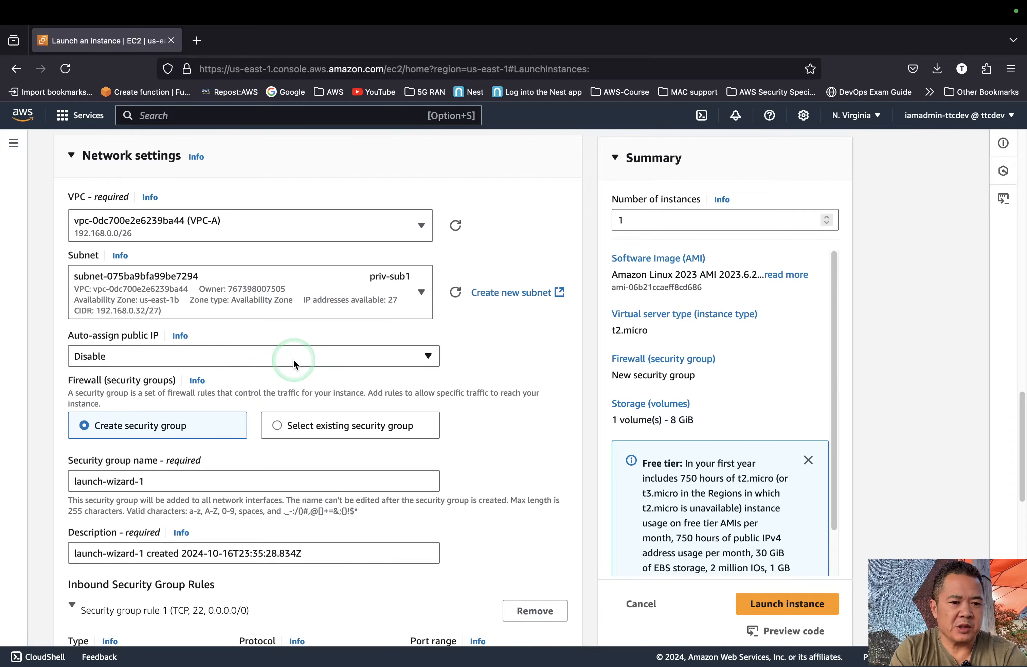
scroll(499, 374, down, 2)
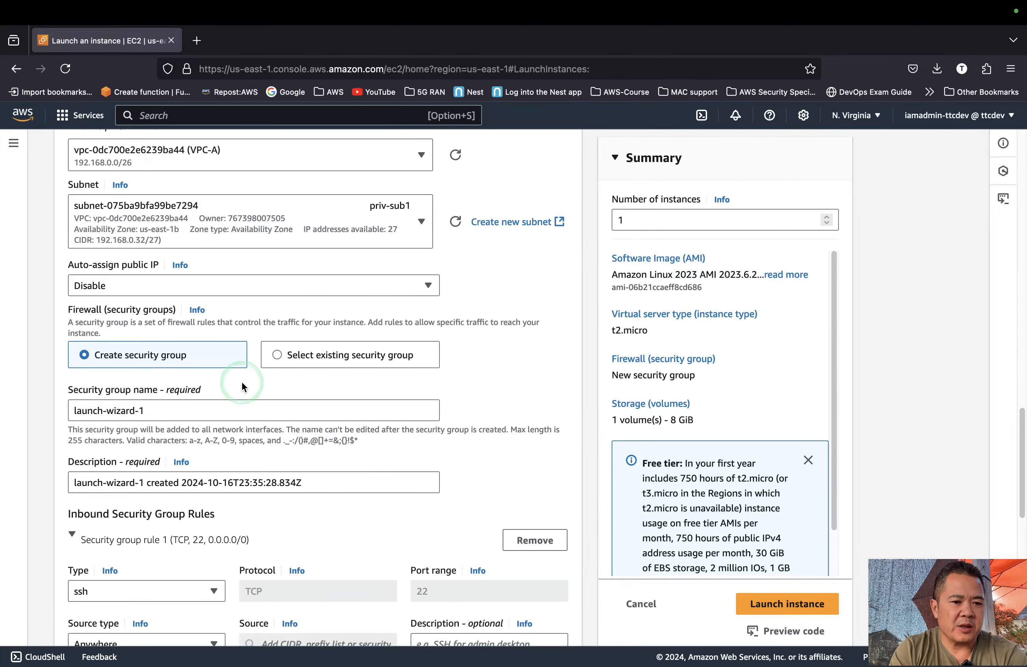
triple_click(172, 406)
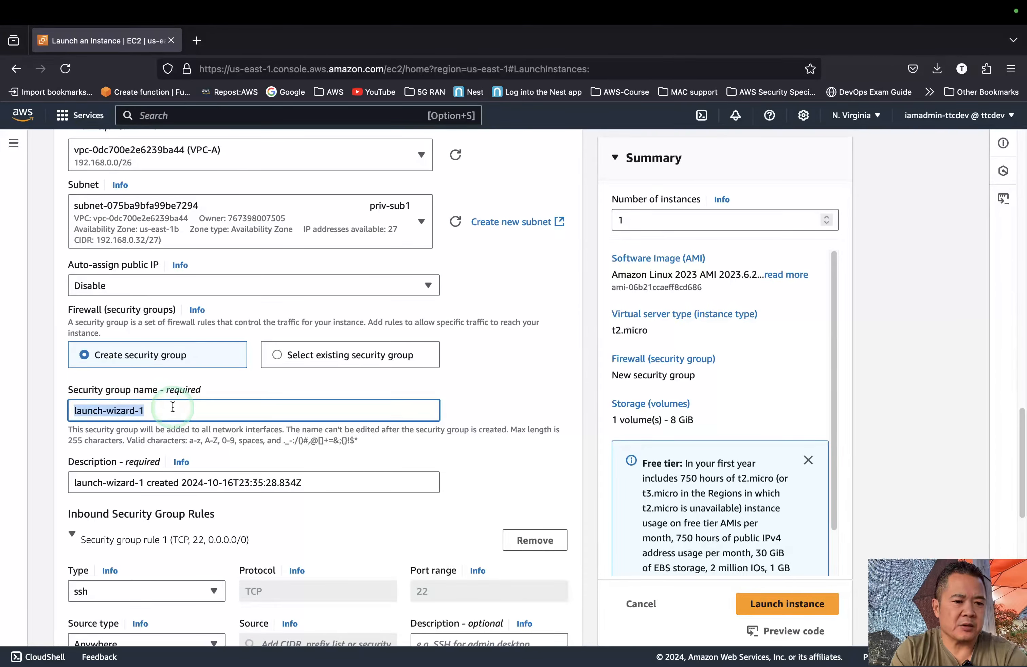
text(ec2b-sg)
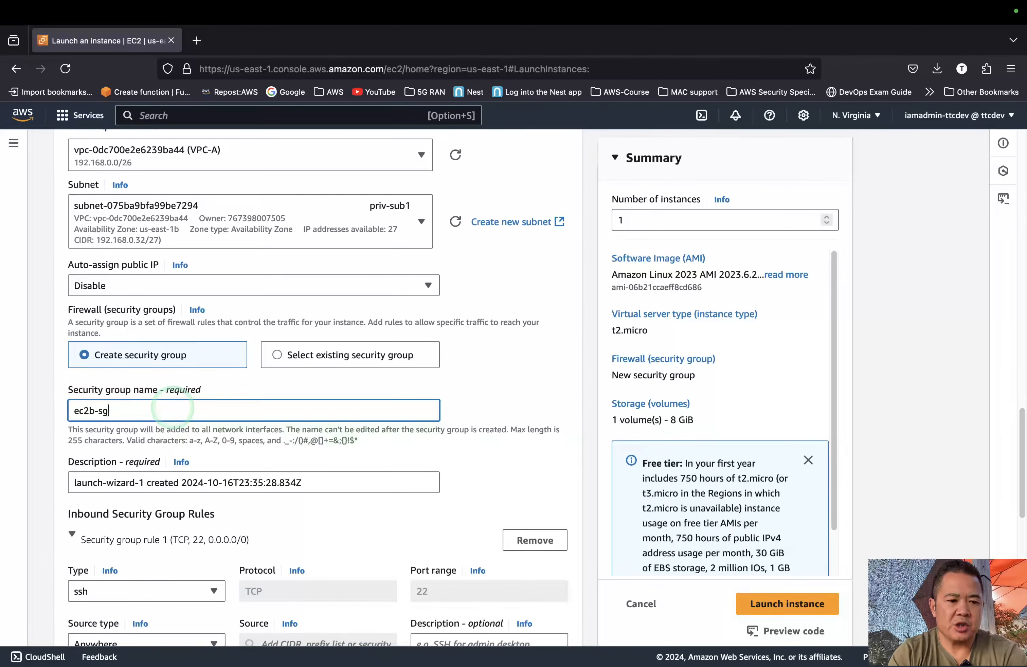
scroll(172, 407, down, 2)
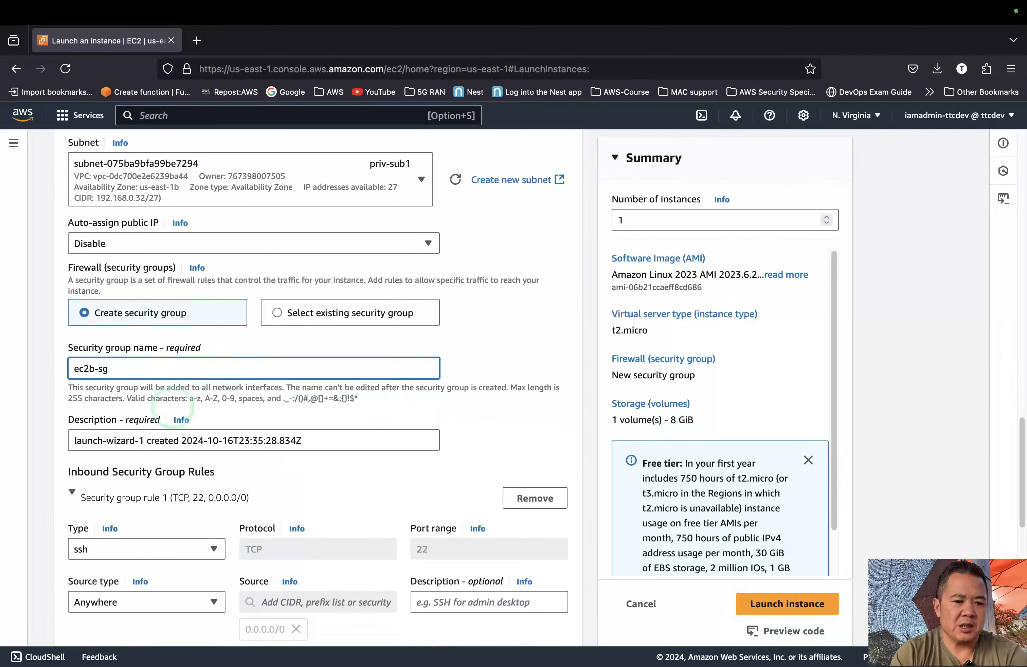
triple_click(178, 406)
text(access to ec2b)
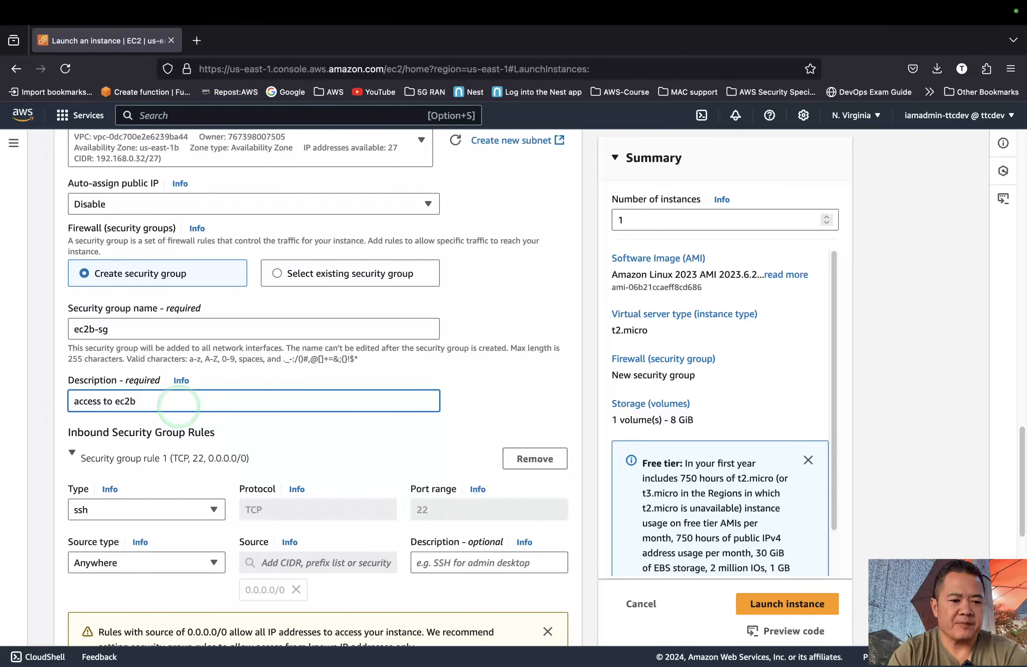
- Restrict the SSH rule of ec2b's security group to the custom source 192.168.0.0/27
scroll(187, 416, down, 2)
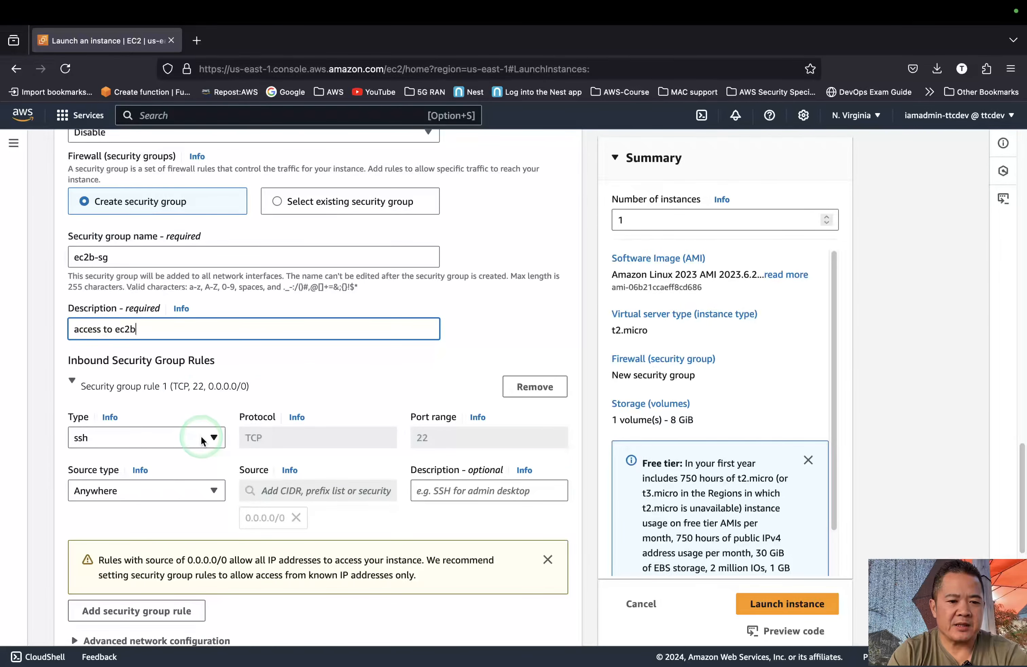
click(184, 491)
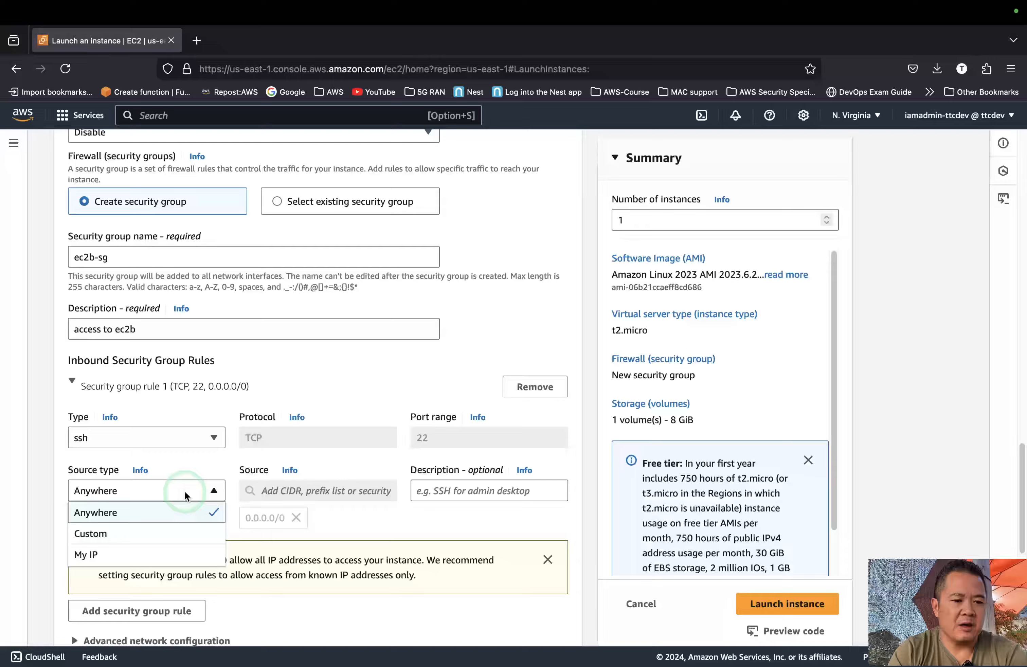
click(168, 532)
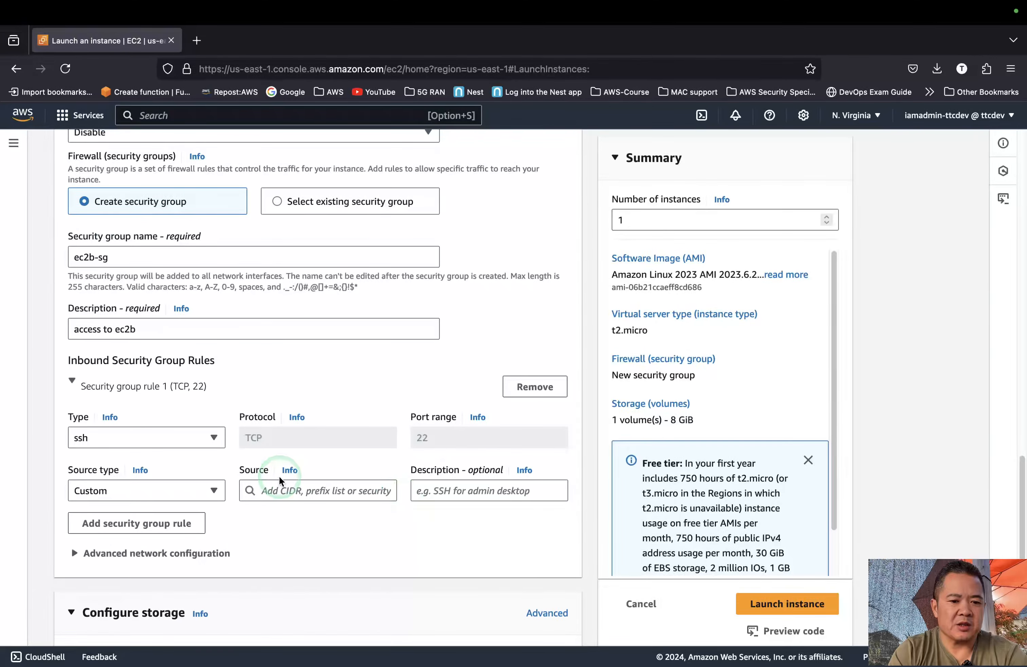
click(302, 490)
text(19)
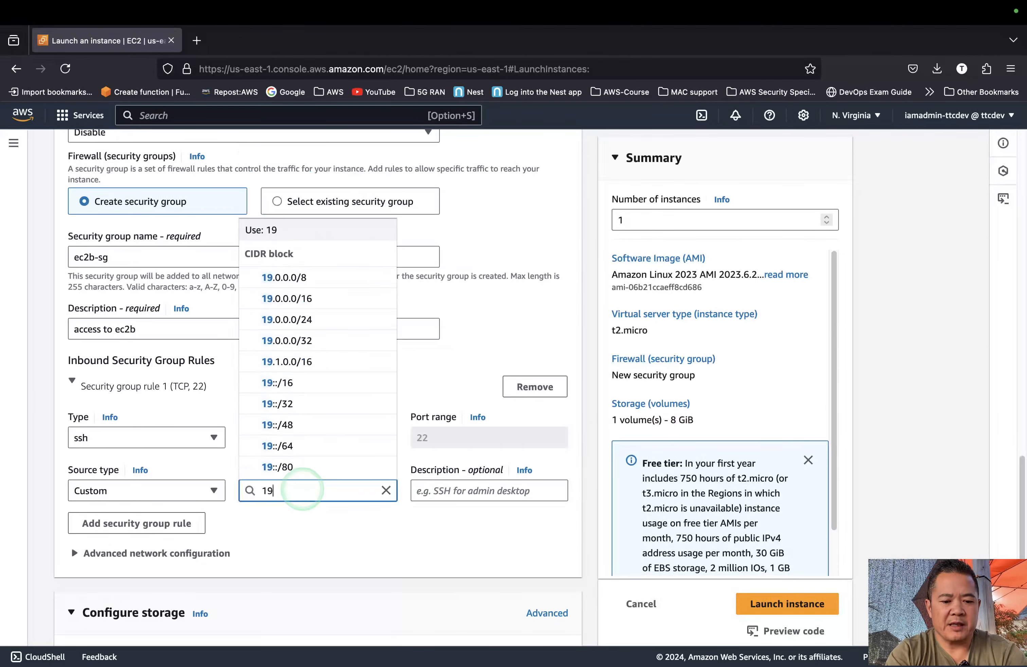
text(2.168.0)
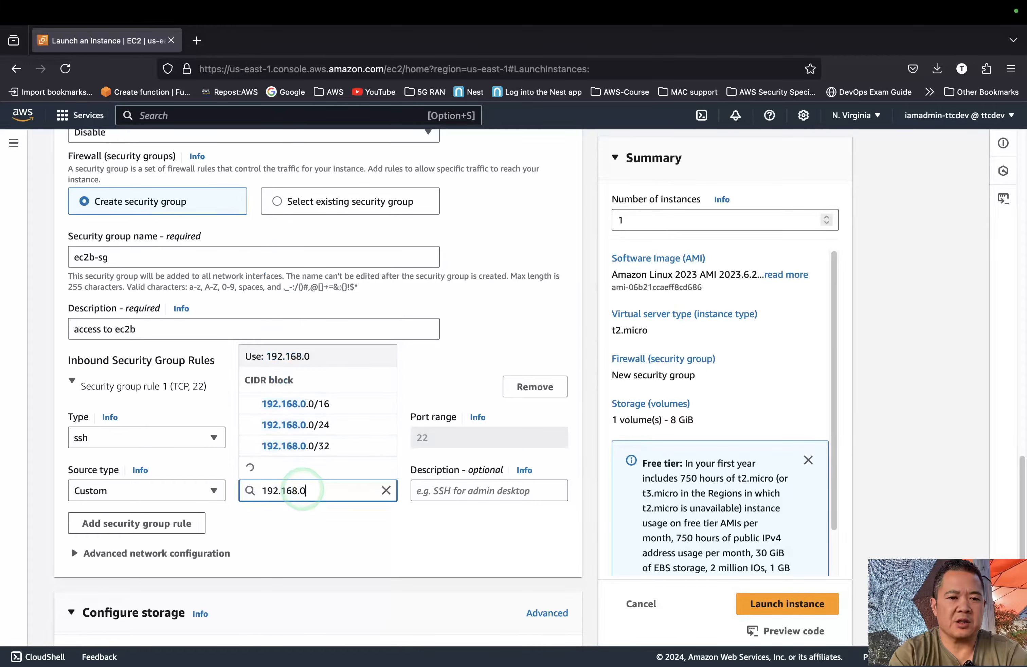
text(.0)
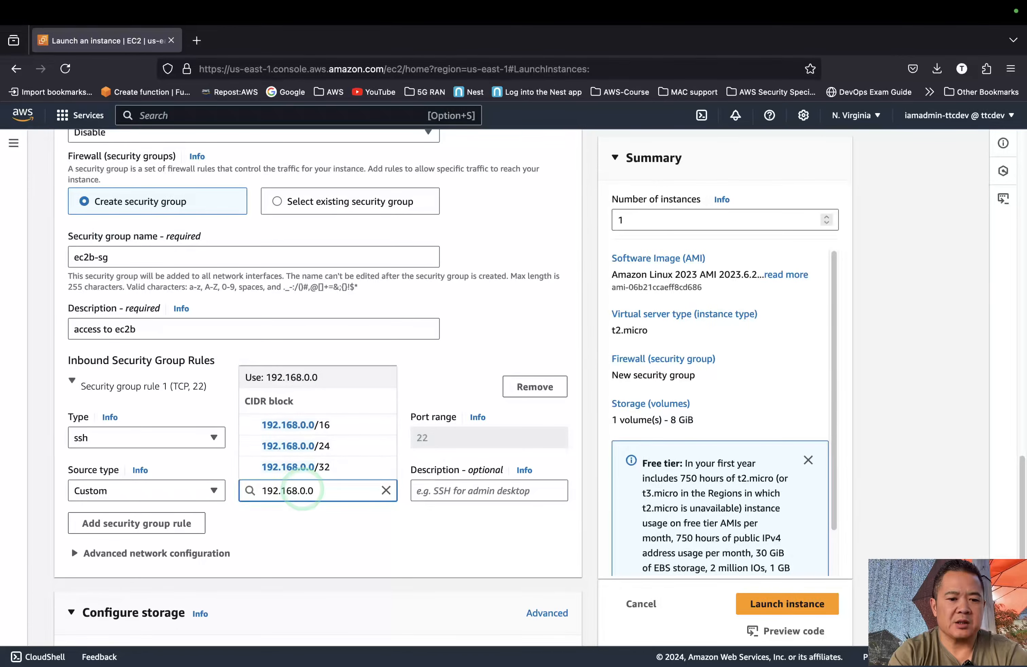
key(BackSpace)
text(0)
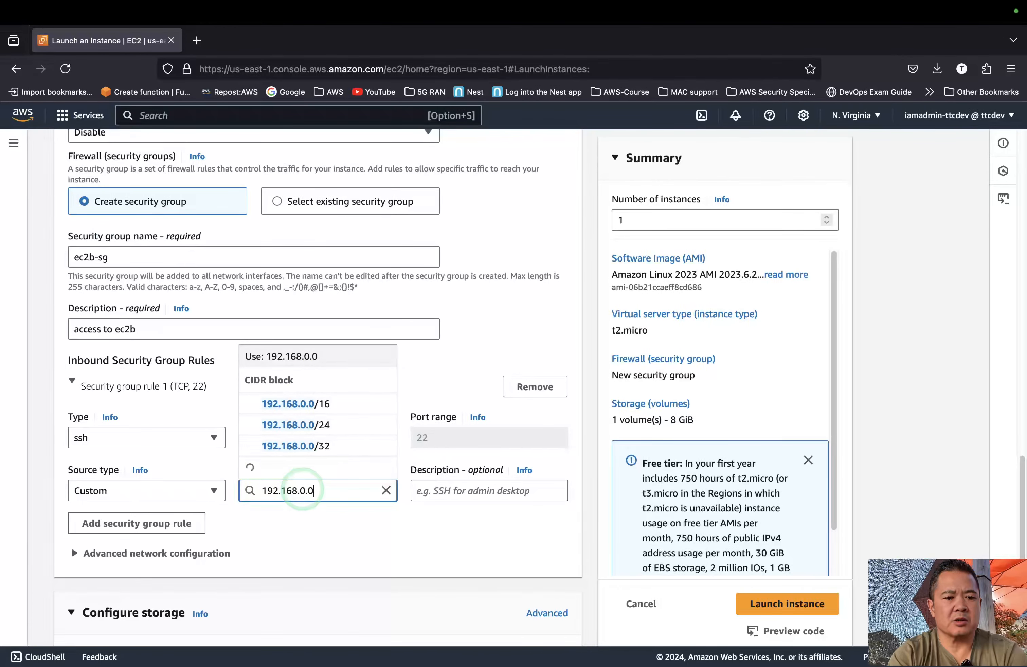
text(/27)
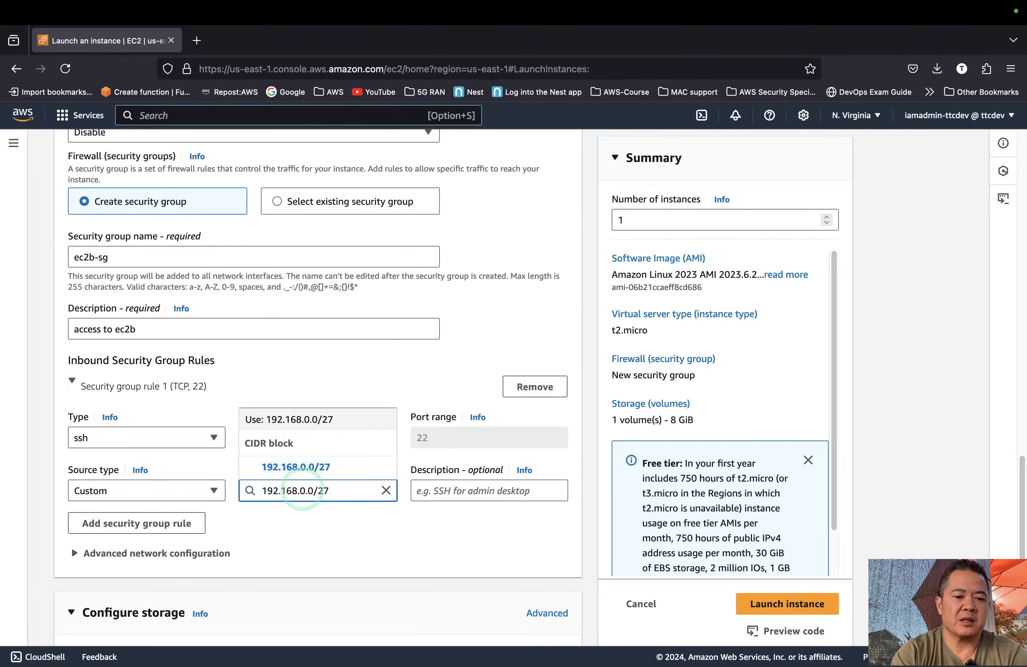
key(Return)
click(352, 533)
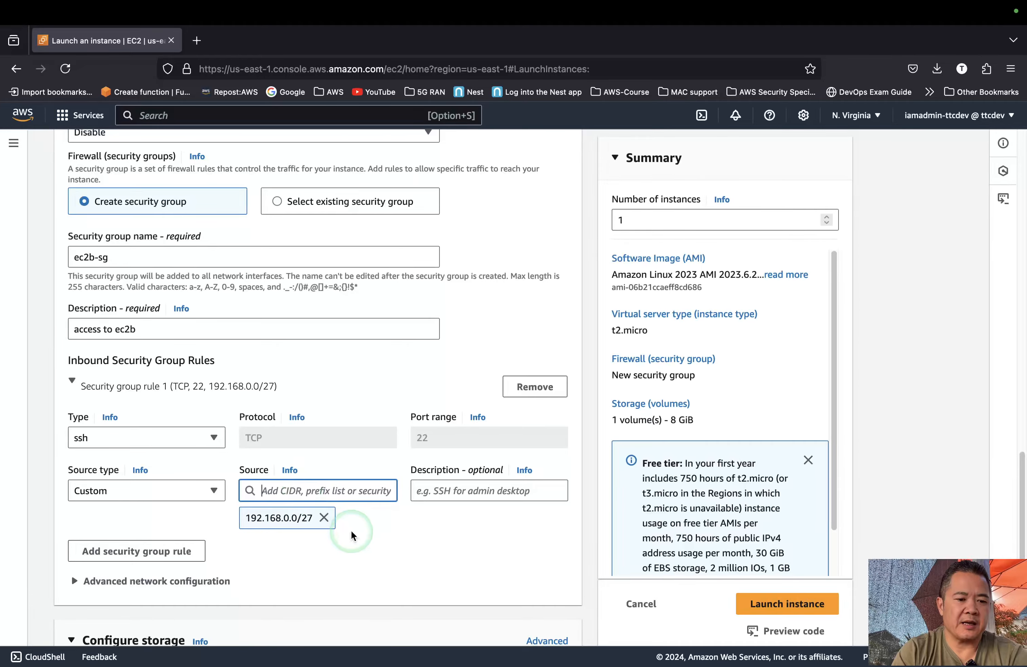
- Add a second inbound rule to ec2b's security group allowing All ICMP - IPv4 from the custom source 192.168.0.0/27
scroll(351, 535, down, 1)
click(161, 520)
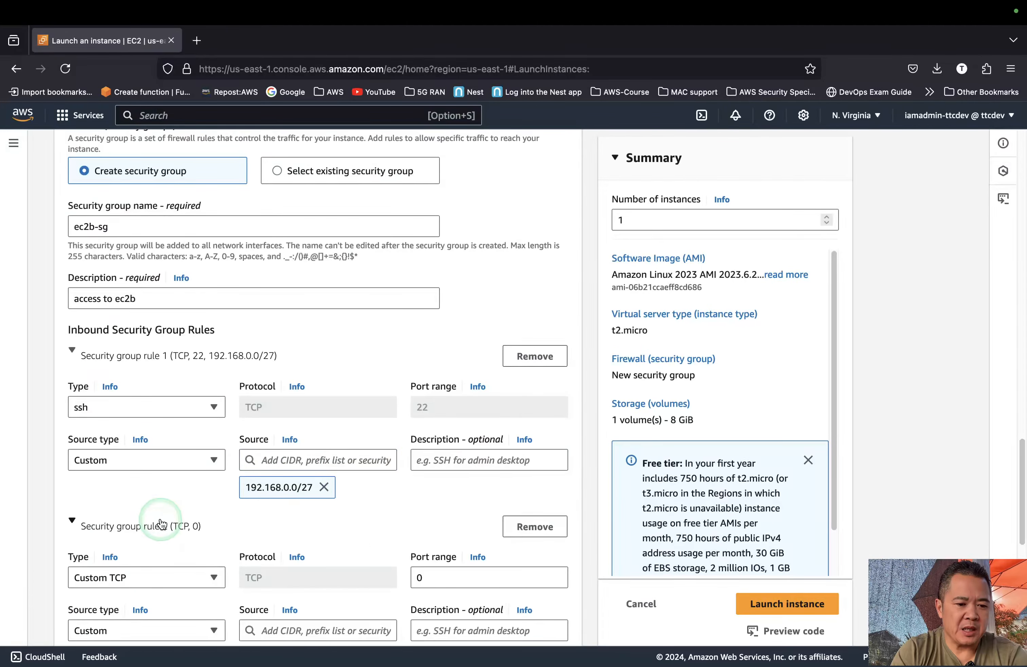
scroll(160, 523, down, 3)
click(164, 504)
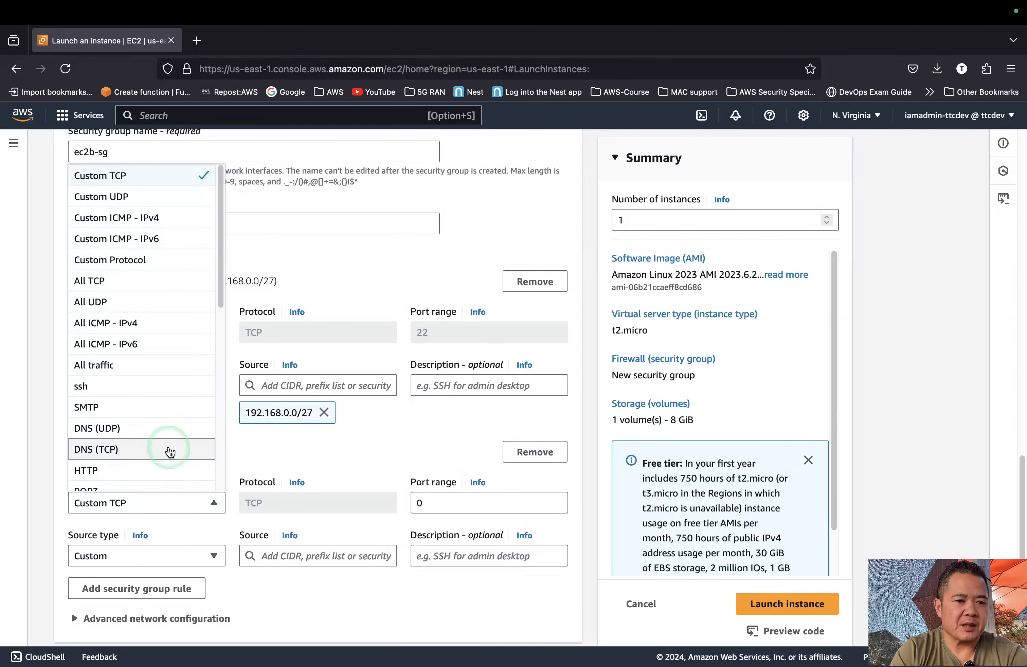
click(165, 323)
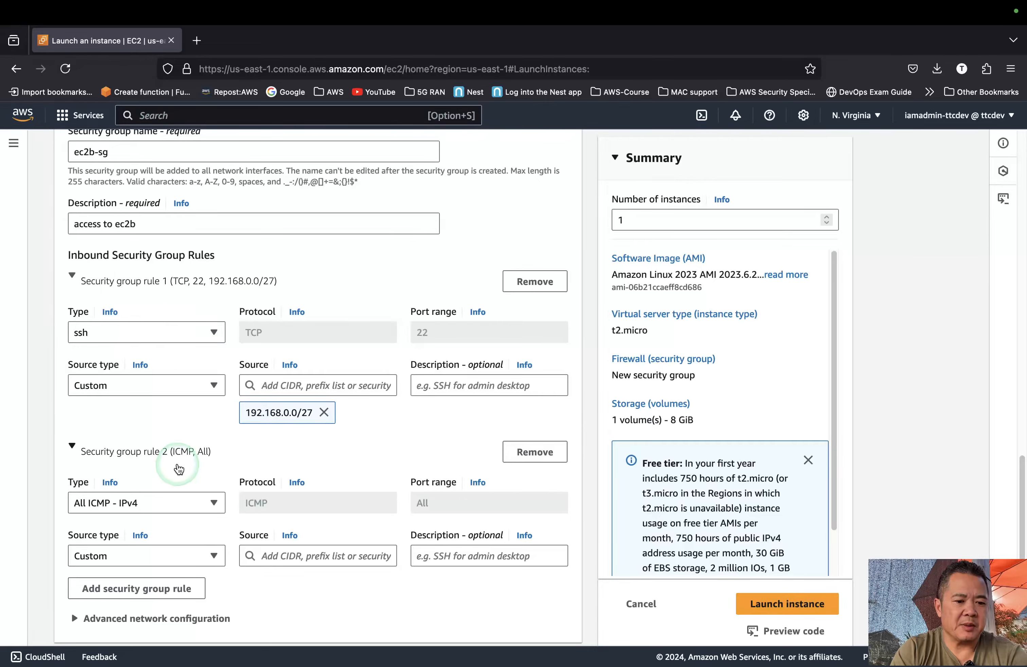
scroll(216, 537, down, 2)
click(292, 526)
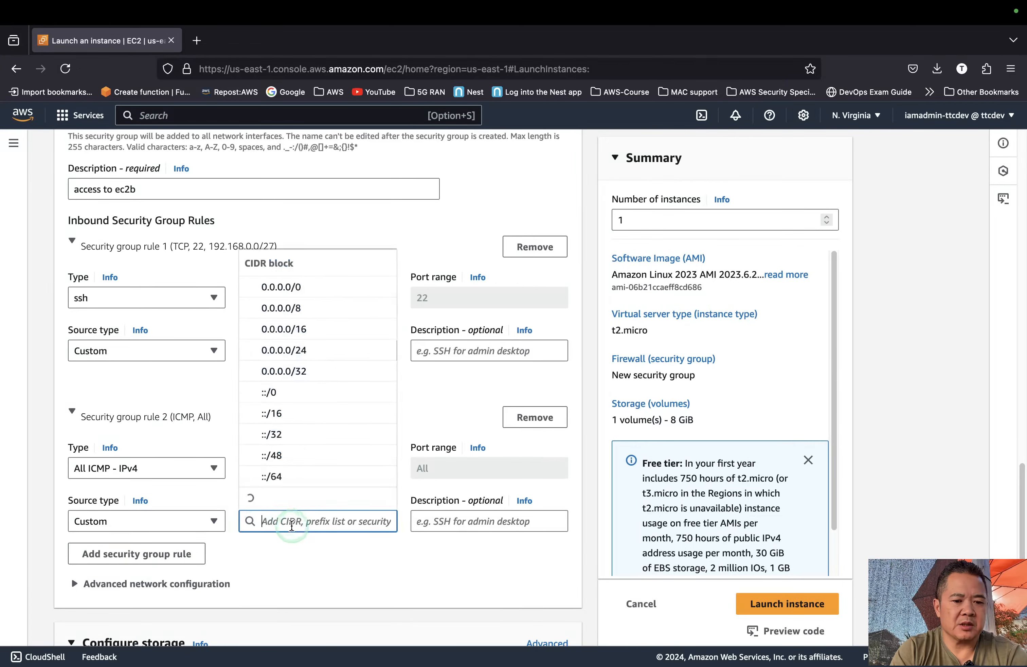
text(192.1)
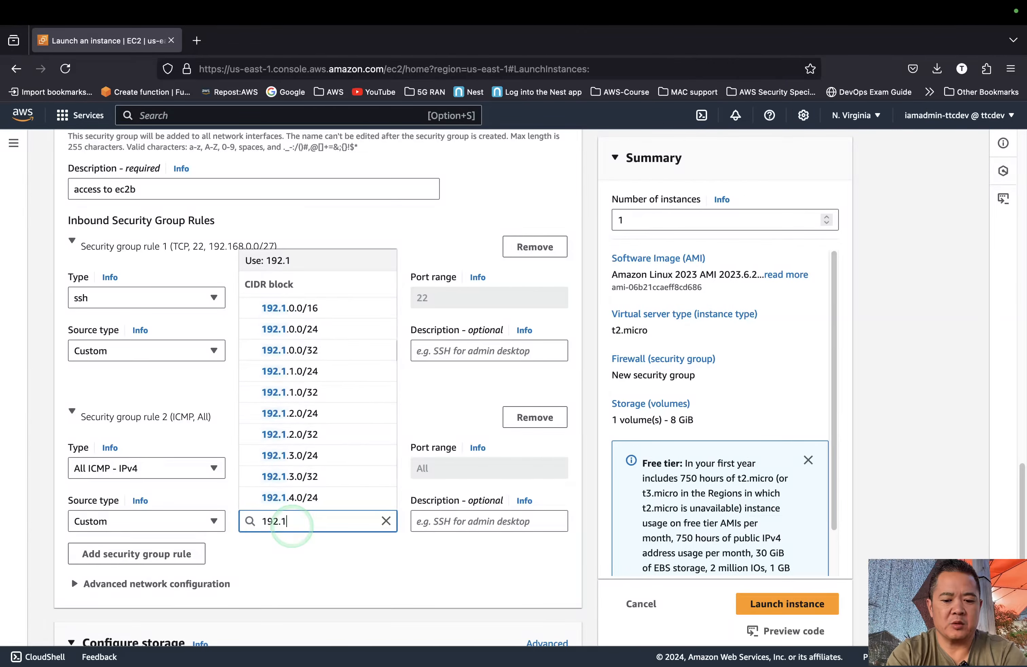
text(68.0.0/)
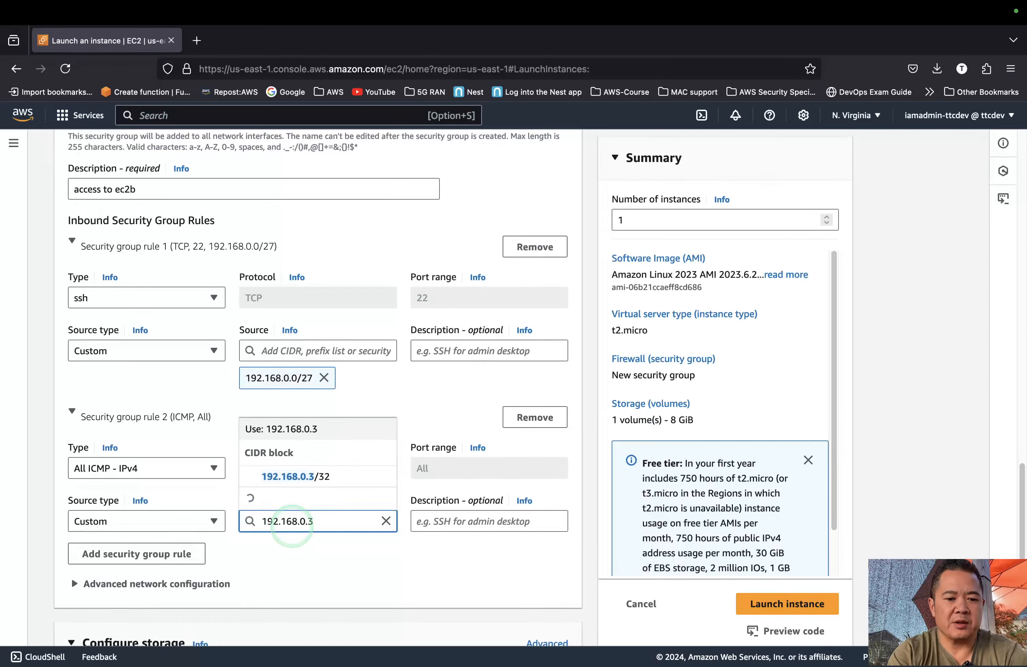
text(27)
key(Return)
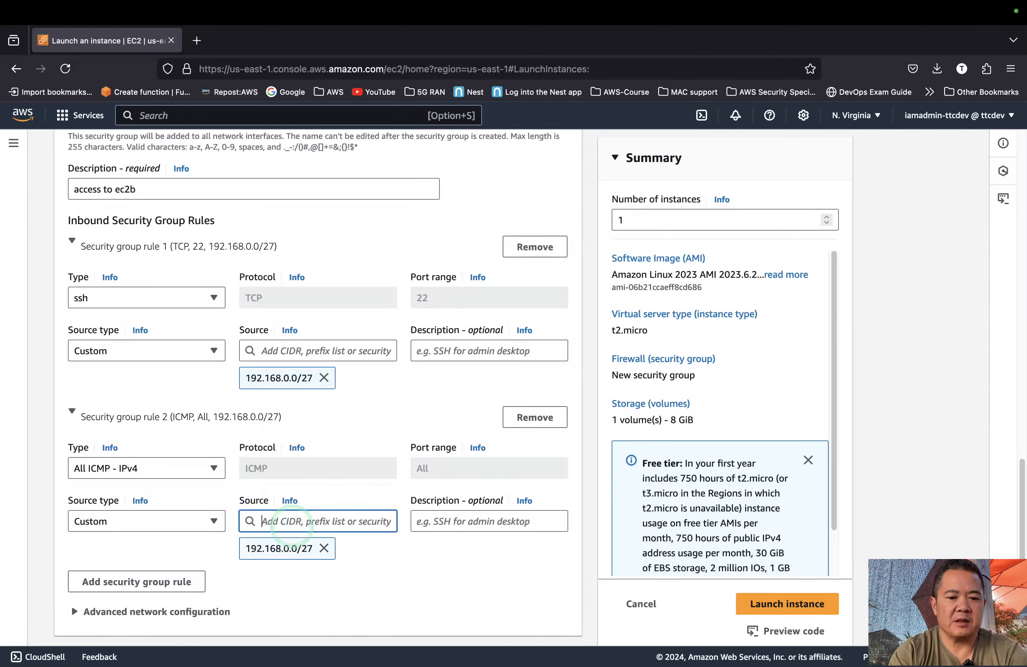
- Launch the ec2b instance, keeping the default 8 GiB gp3 storage
scroll(293, 527, down, 5)
scroll(292, 527, down, 10)
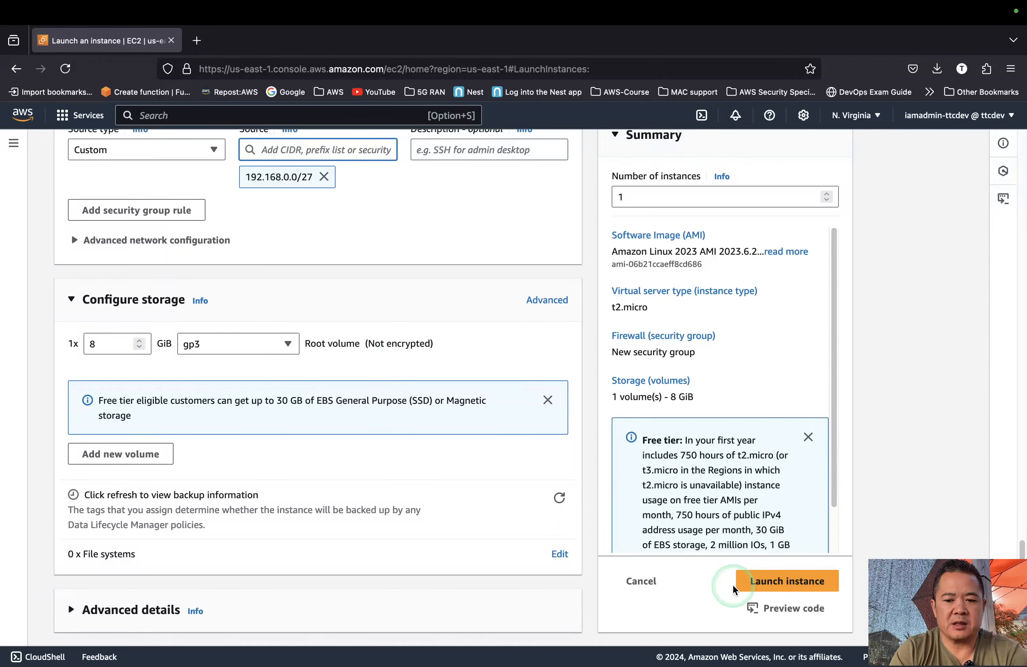
click(762, 582)
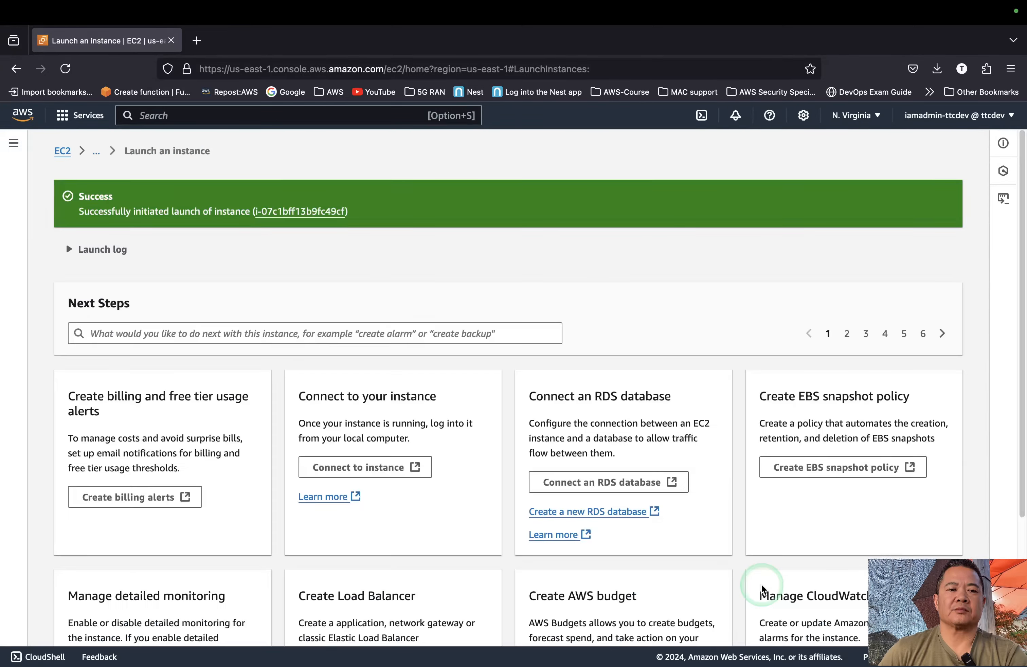
- Return to the EC2 dashboard and refresh the resource overview
click(65, 154)
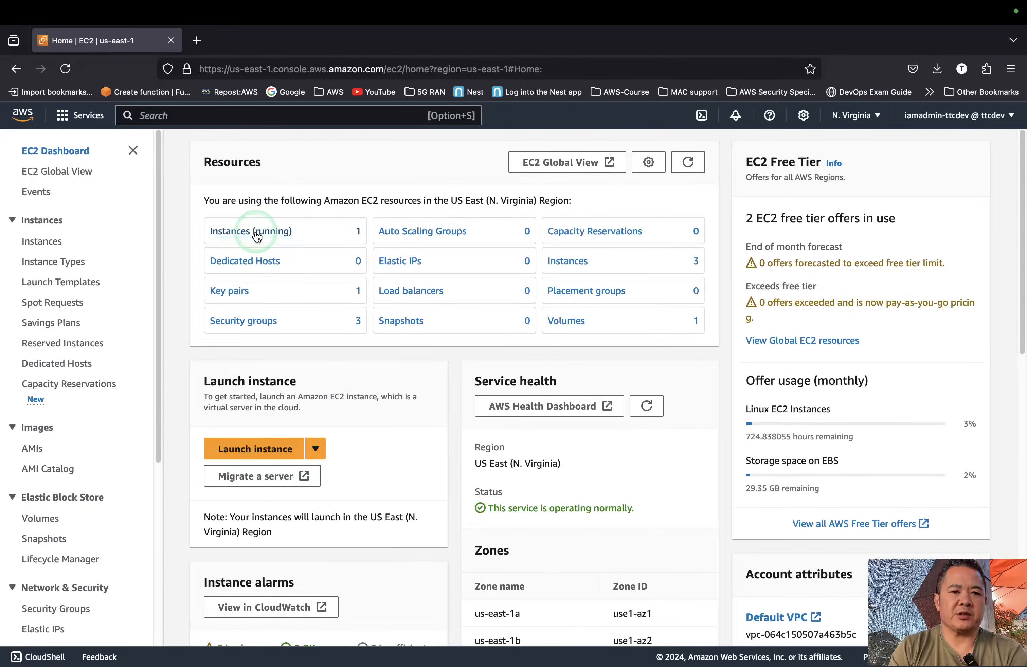
click(293, 233)
click(688, 164)
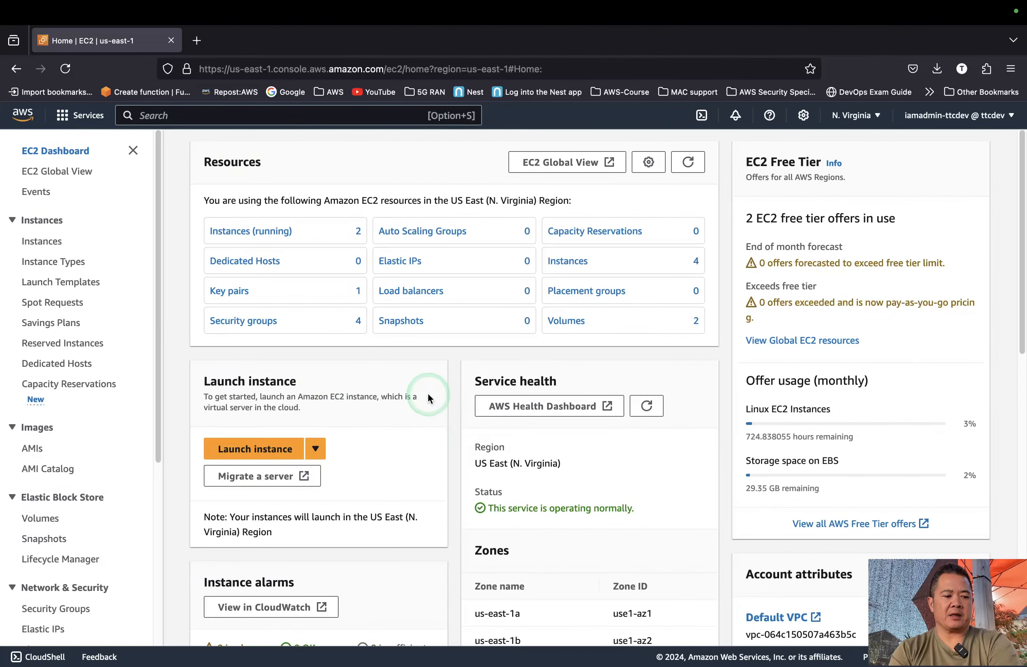
- Show the instances list without the running-state filter and sort it by instance state
click(233, 231)
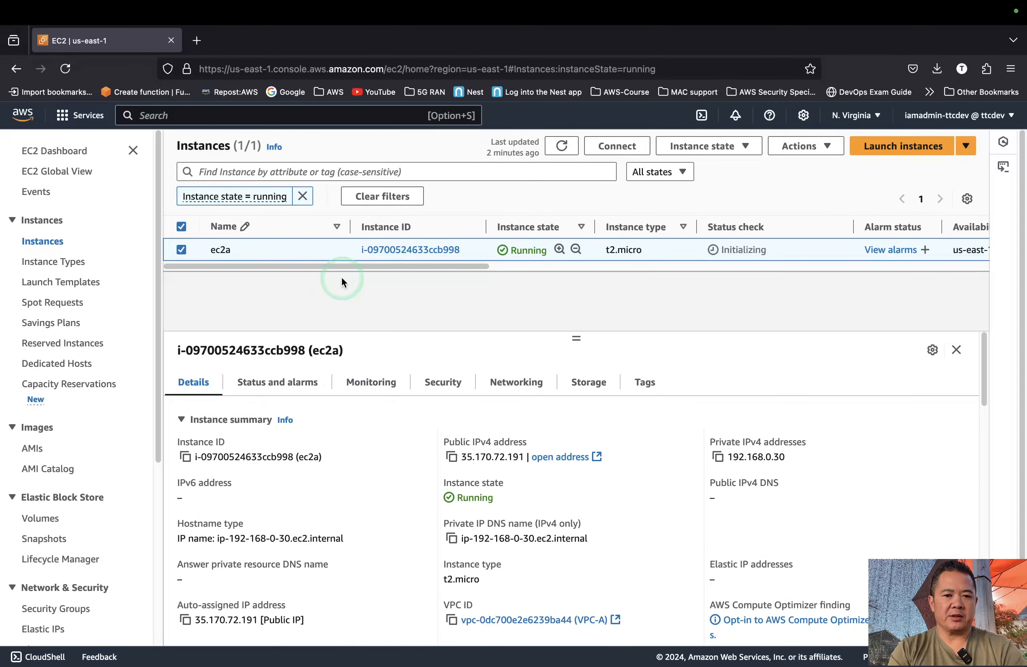
click(302, 196)
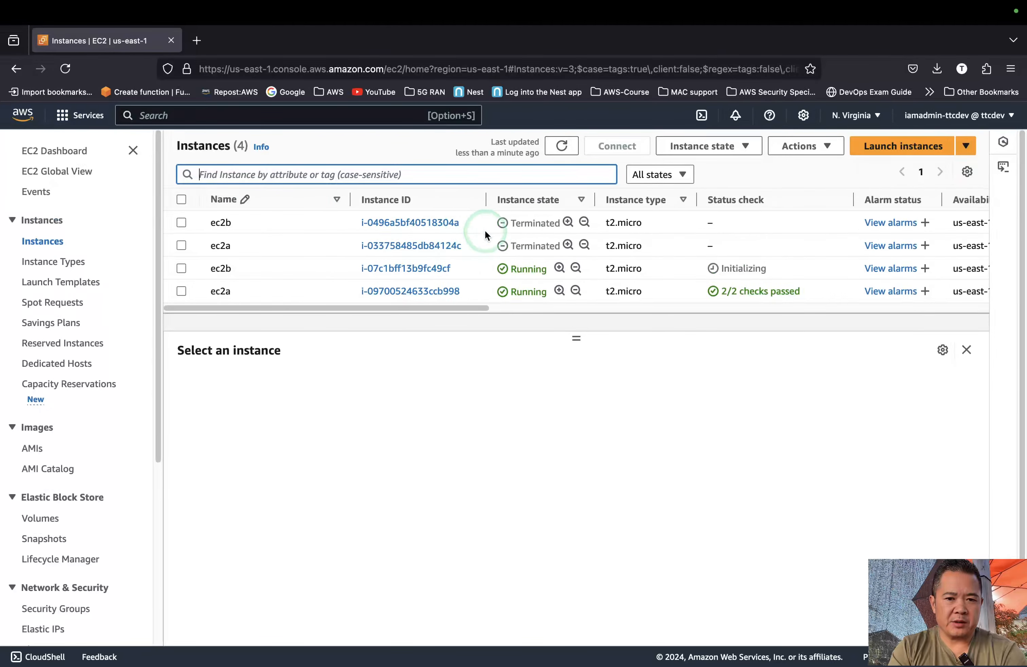
click(581, 200)
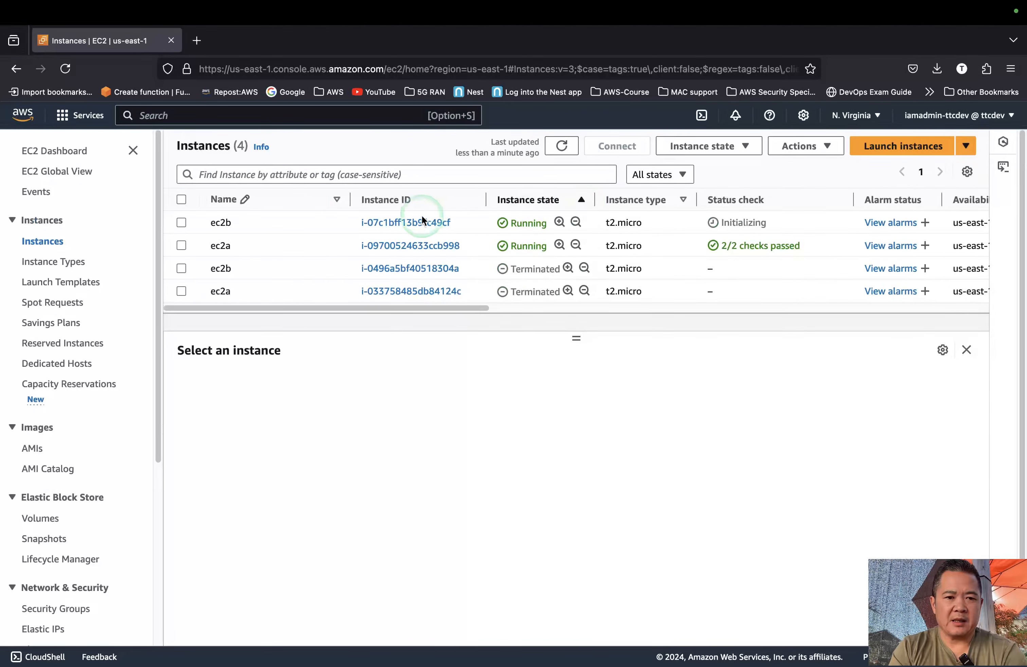
- Select the running ec2a instance and copy its public IPv4 address
click(181, 246)
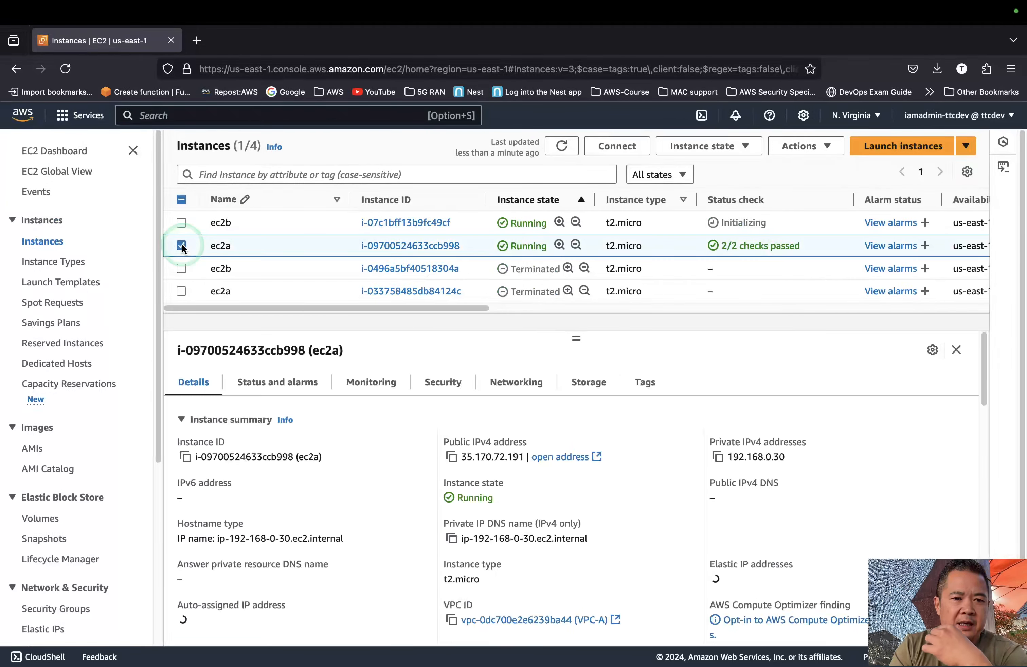
click(451, 457)
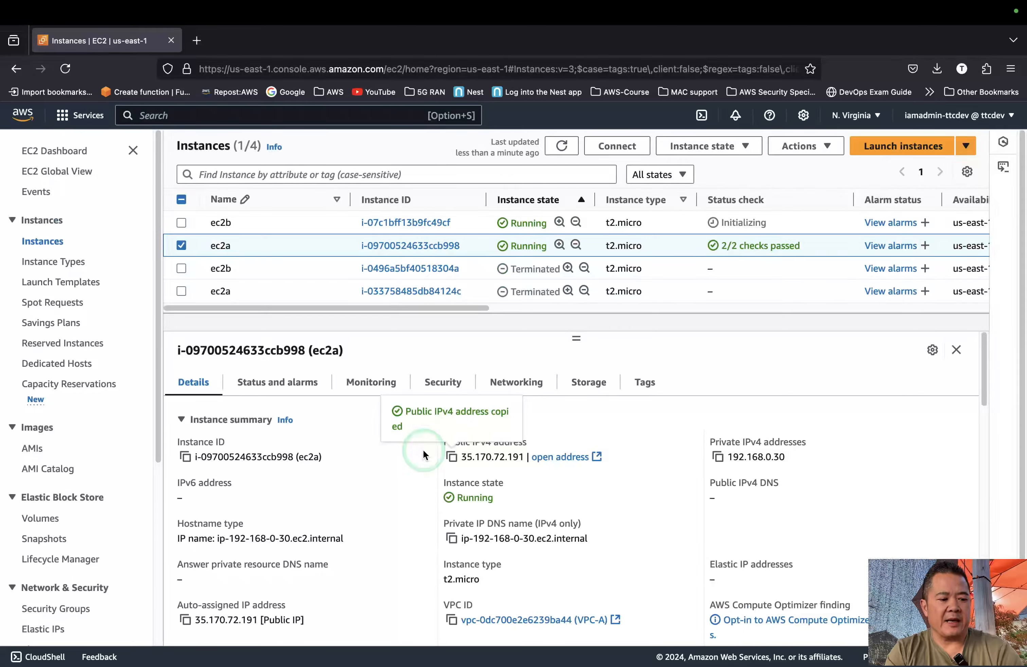
- Switch to the terminal and list the permissions of ec2-keypair.pem in Downloads with ls -la
key(ctrl+Right)
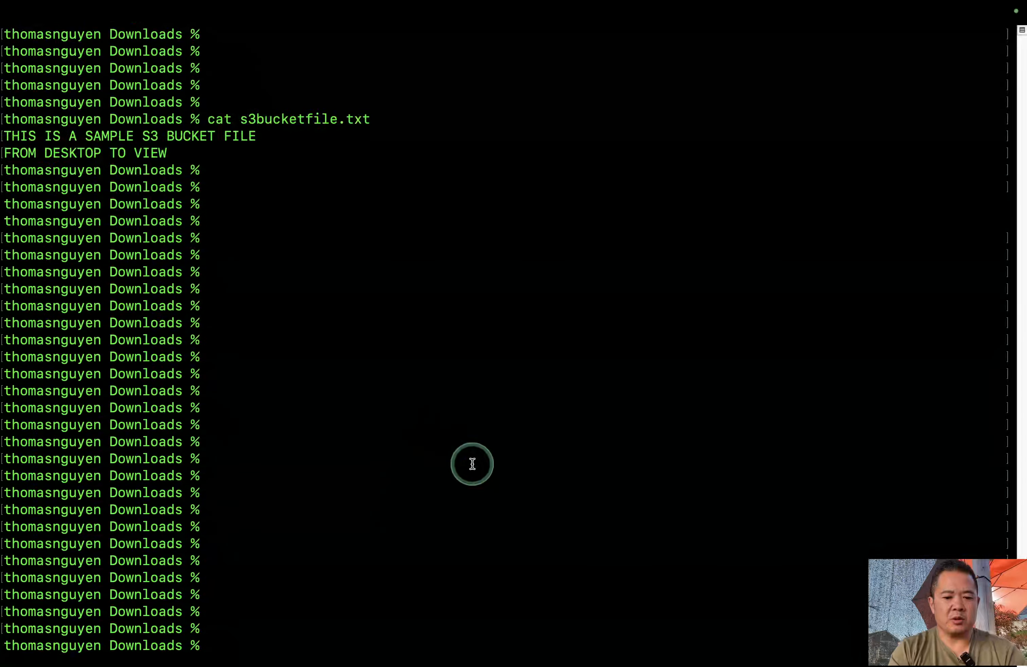
key(Return)
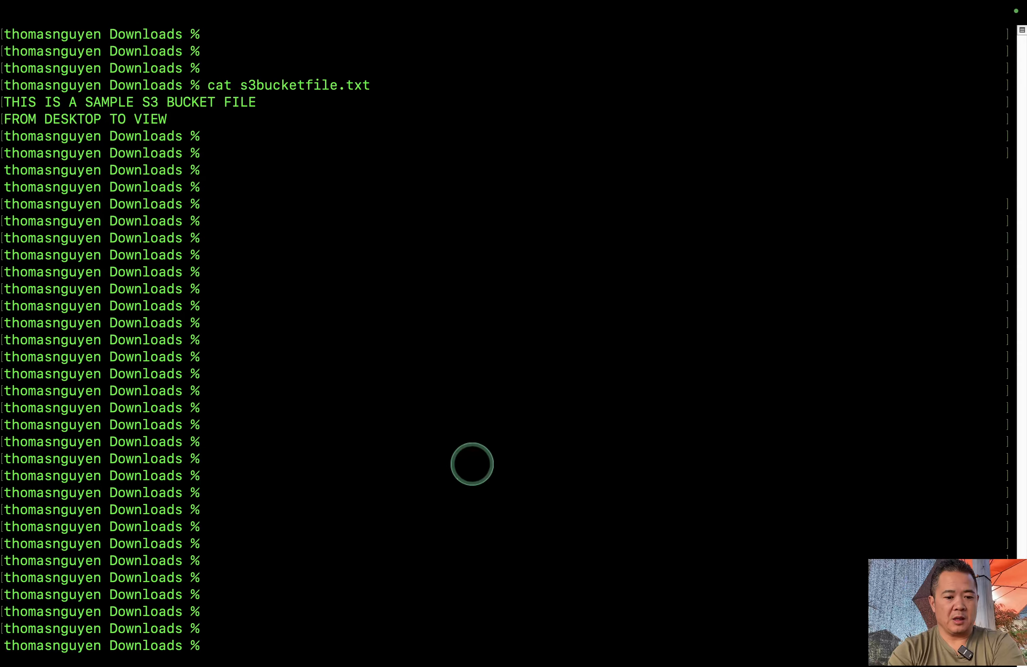
text(ls -la e)
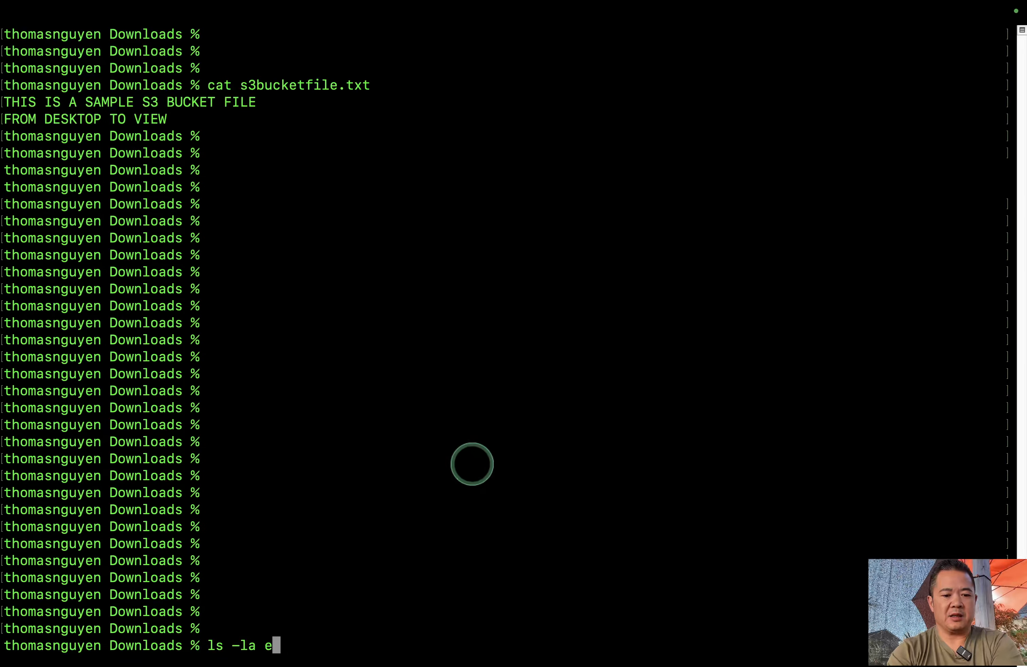
text(c)
key(Tab)
key(Return)
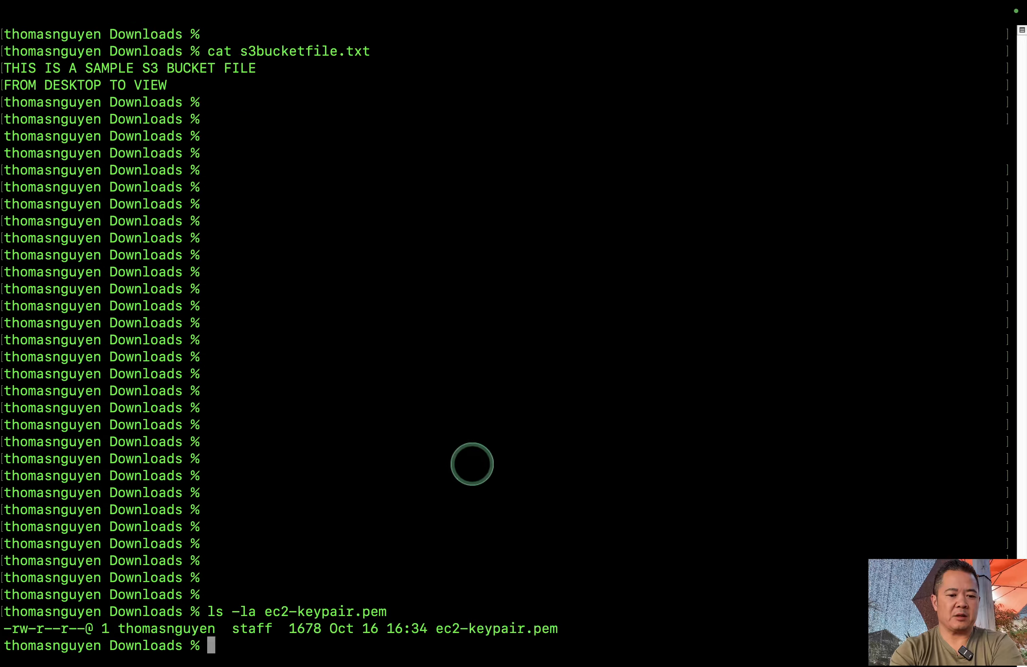
- Make ec2-keypair.pem readable only by its owner with chmod 400
text(ch)
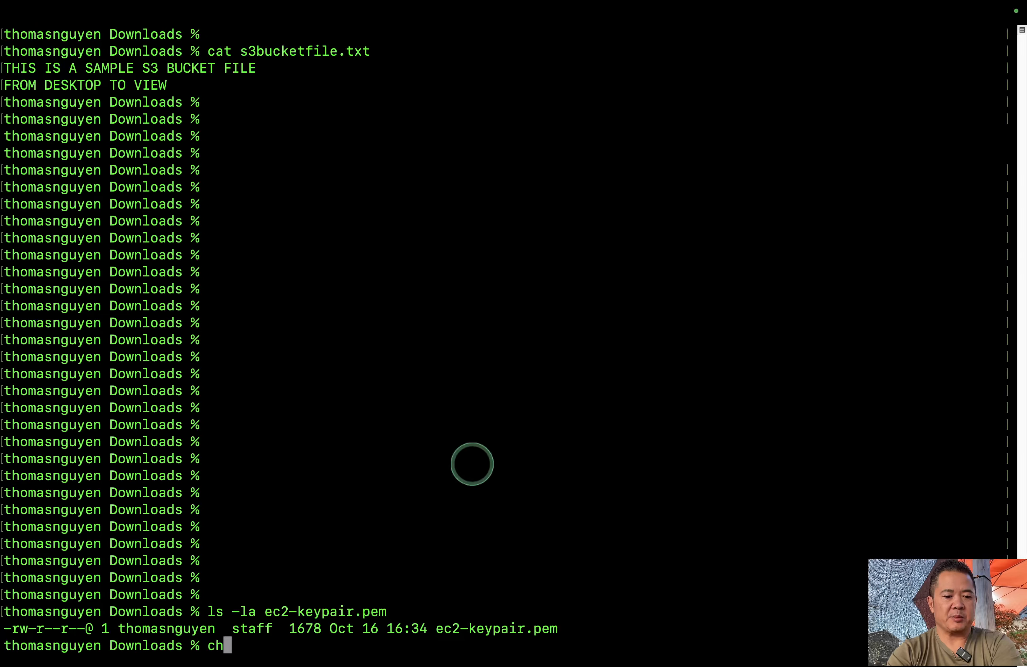
text(mod 400)
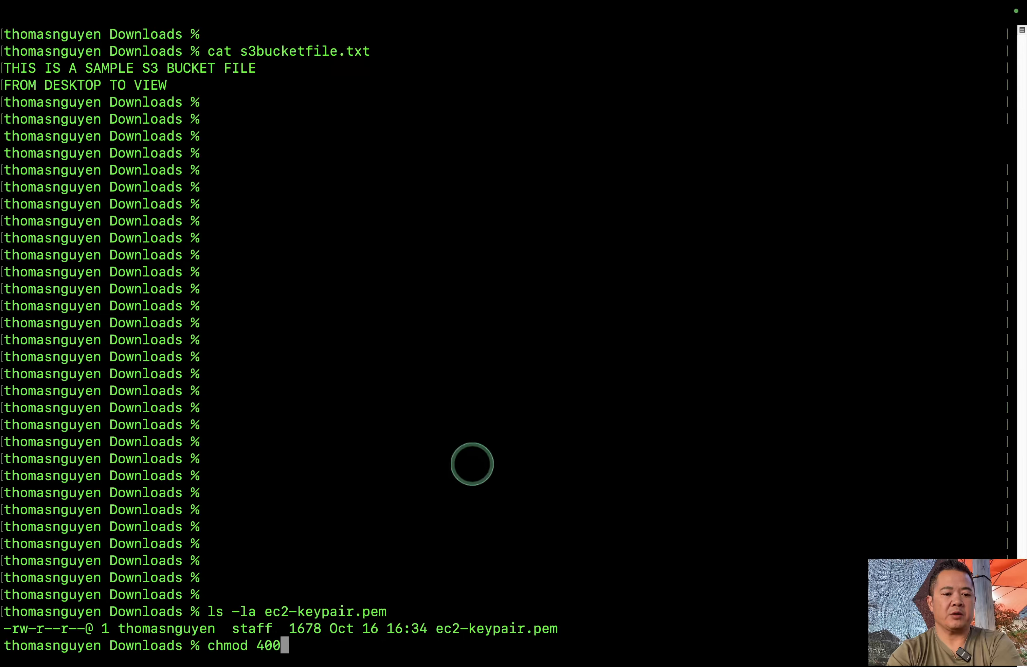
text( ec)
key(Tab)
key(Return)
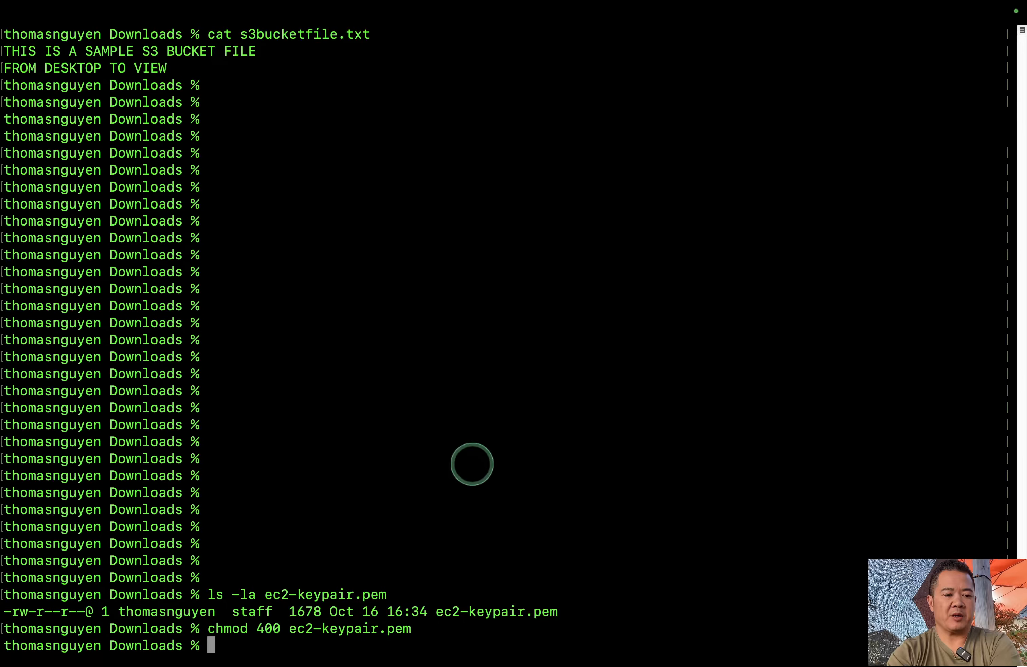
- List ec2-keypair.pem with ls -la again to check its changed permissions
key(Up)
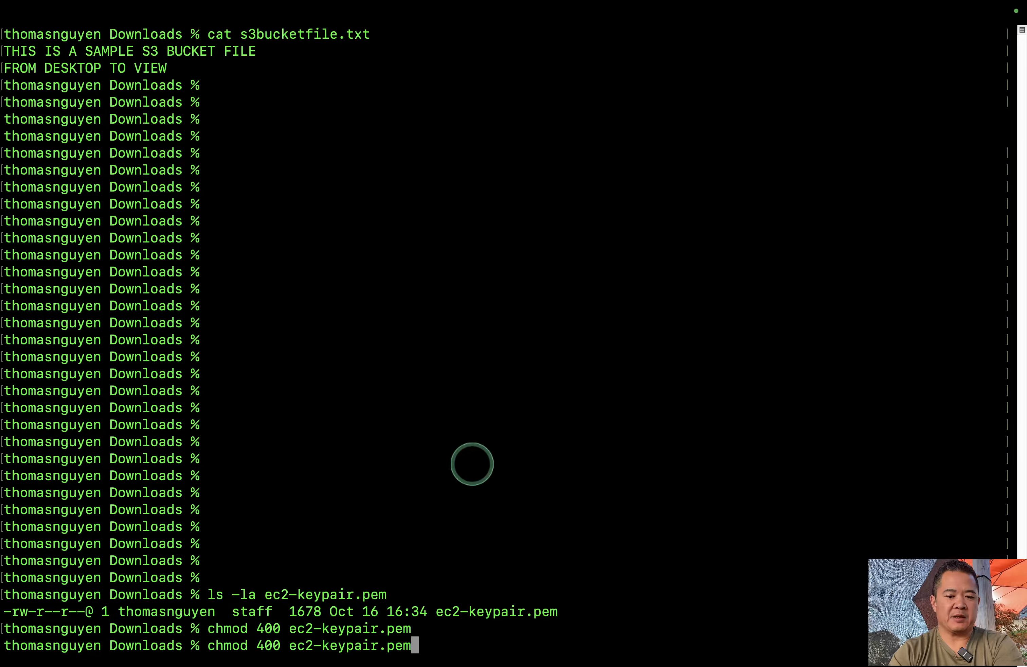
key(Up)
key(Return)
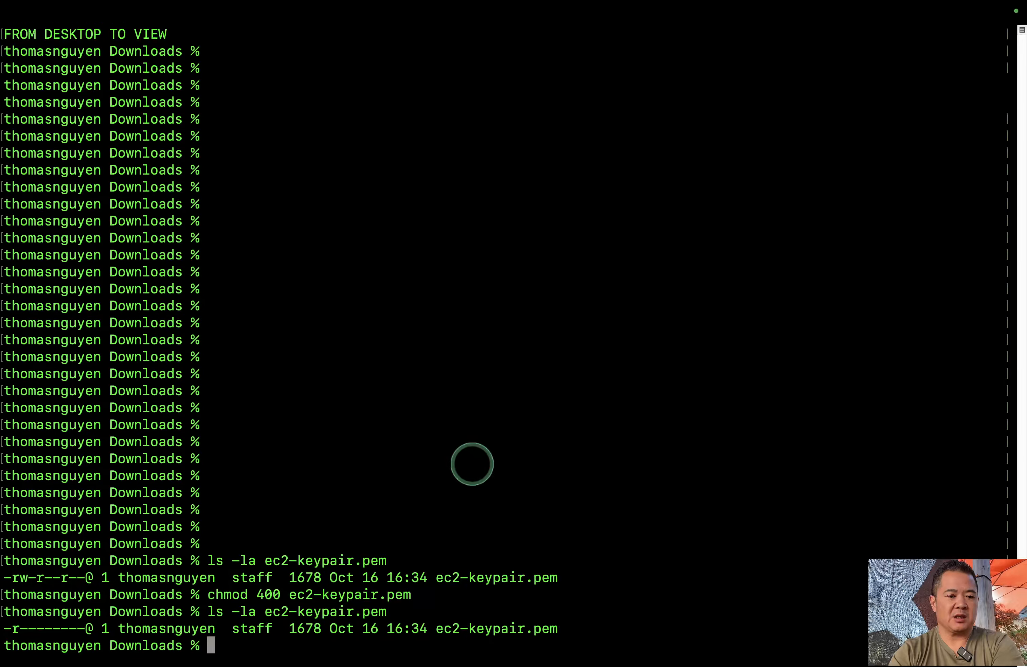
key(Return)
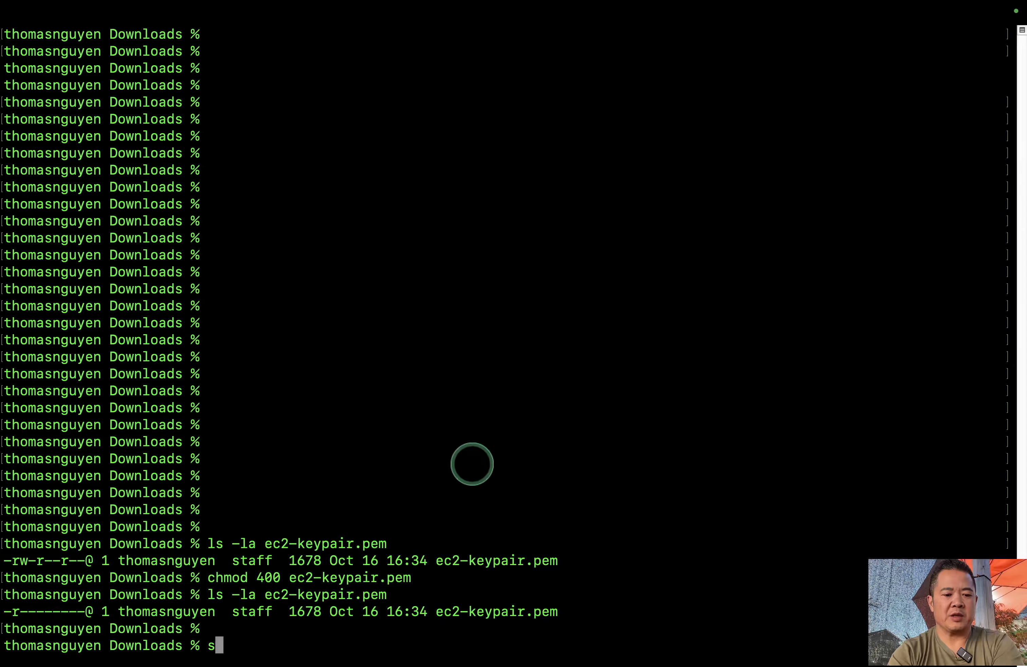
text(ssh -i )
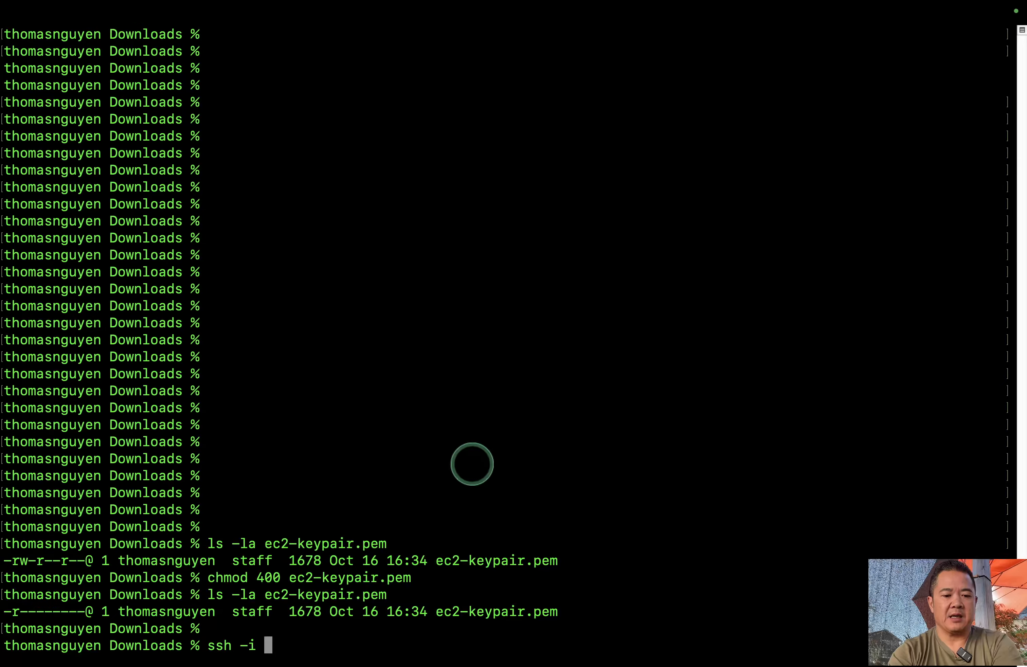
text(ec)
key(Tab)
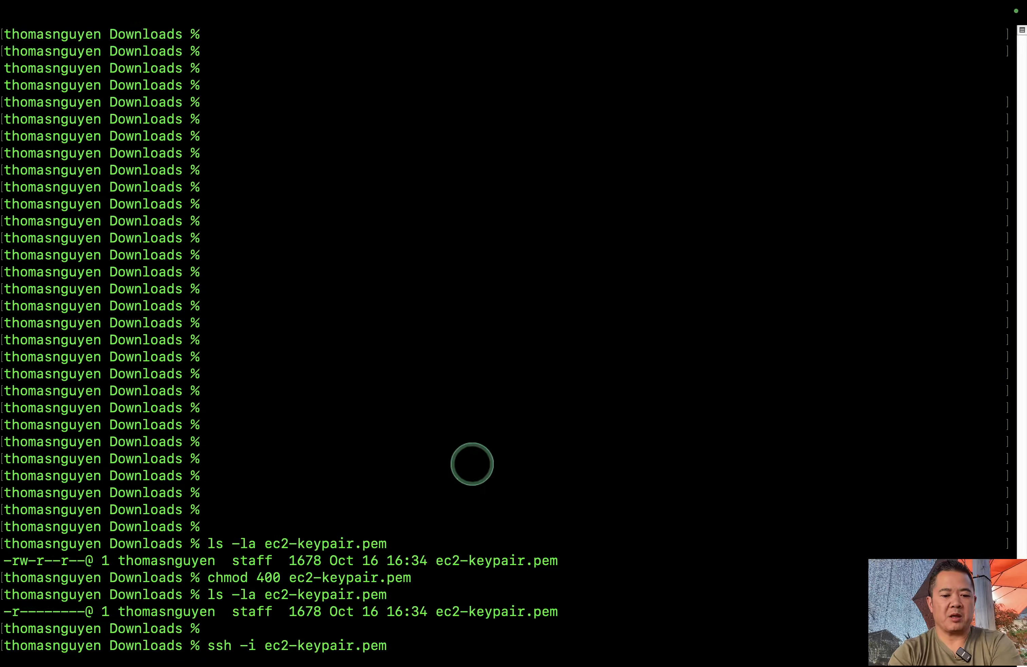
text(ec2)
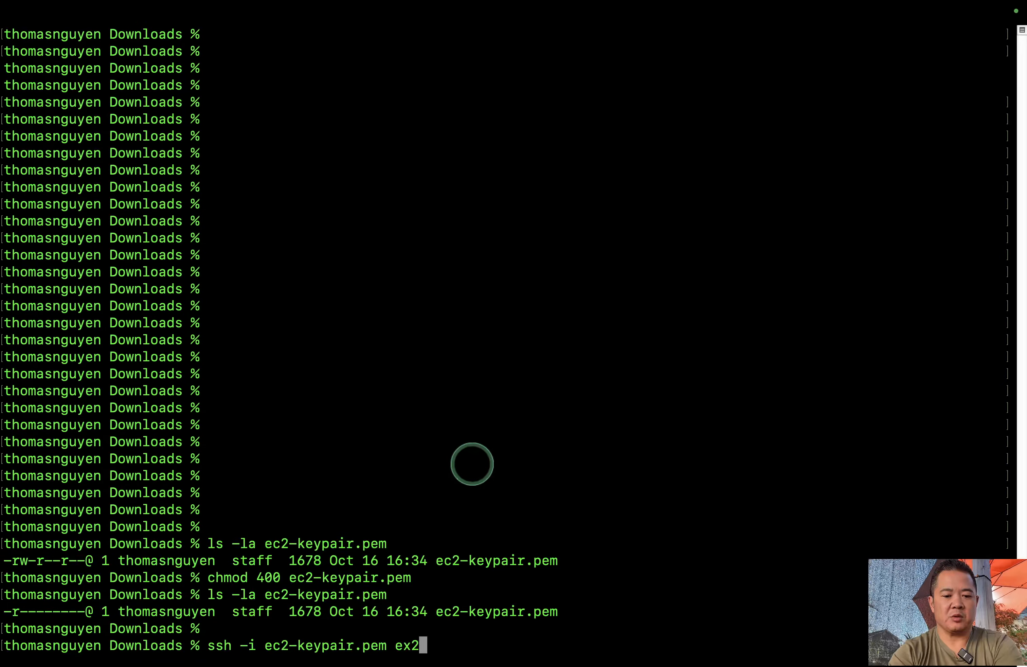
key(BackSpace)
key(BackSpace)
text(c2-user)
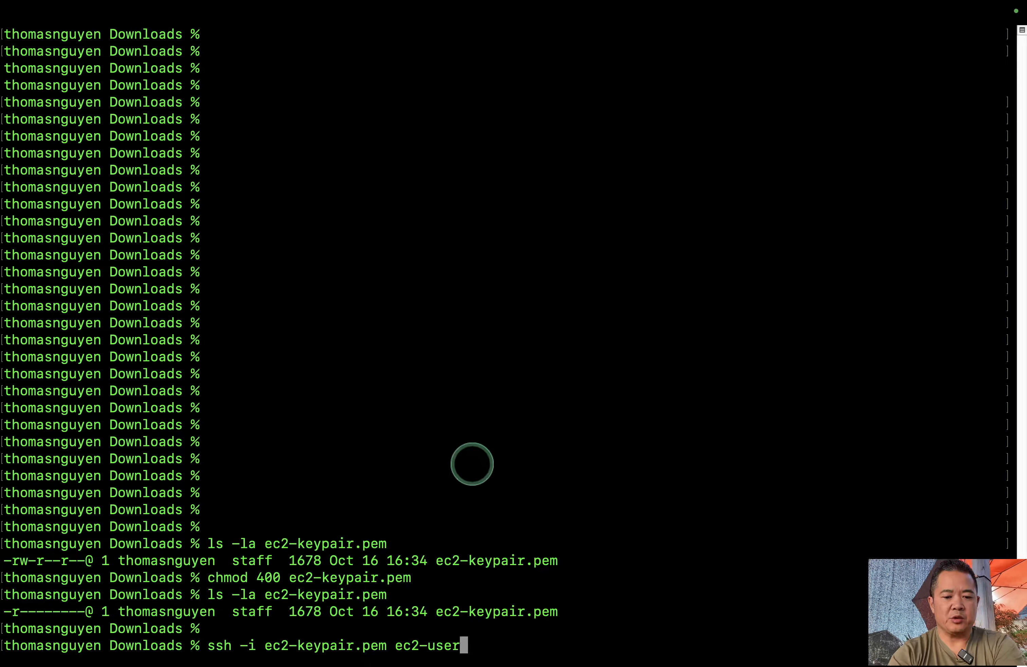
text(@)
key(super+v)
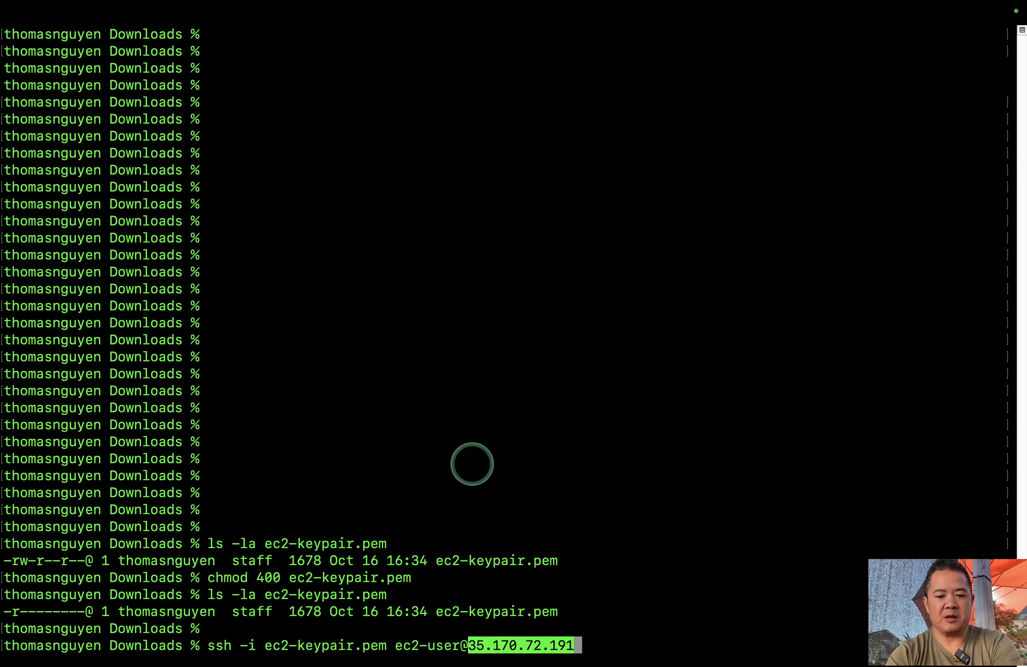
key(Return)
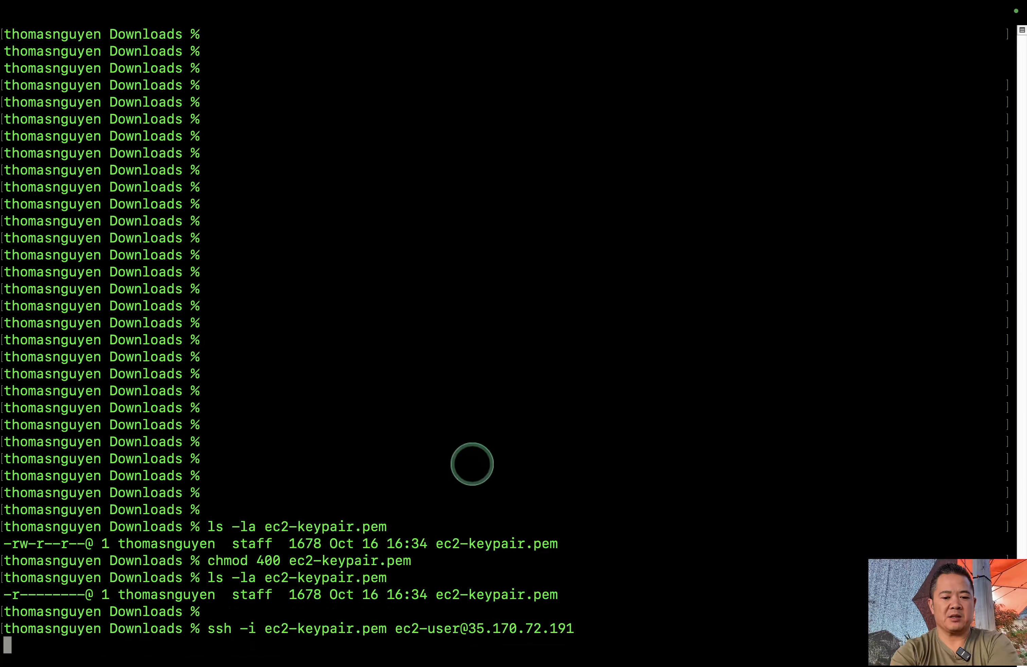
- Accept the unknown host's key with yes to complete the SSH login to ec2a
text(yes)
key(Return)
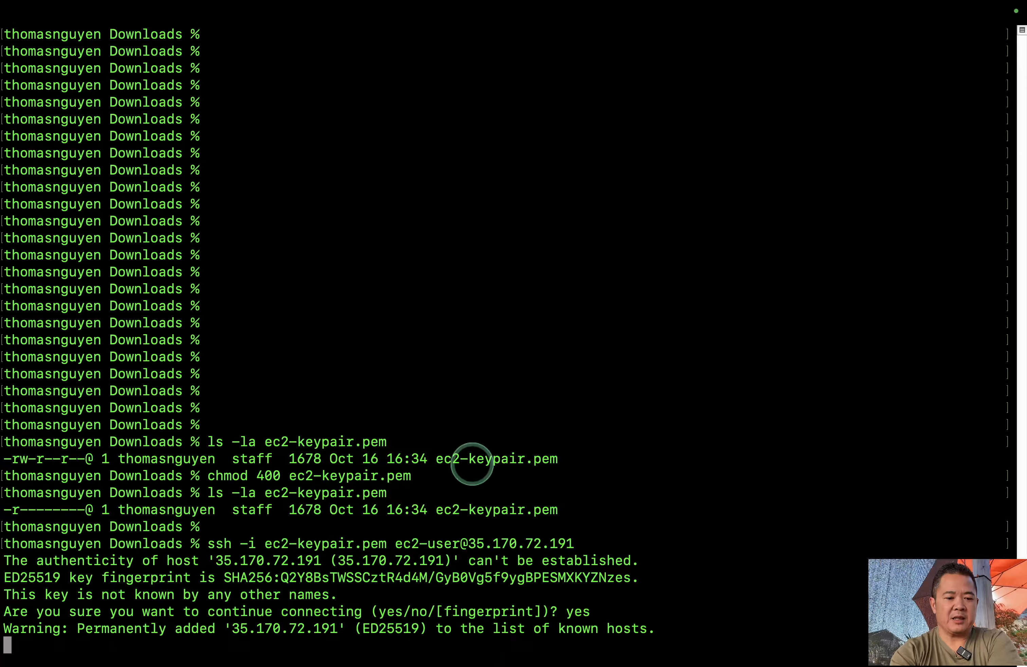
key(Return)
key(Return)
key(Return)
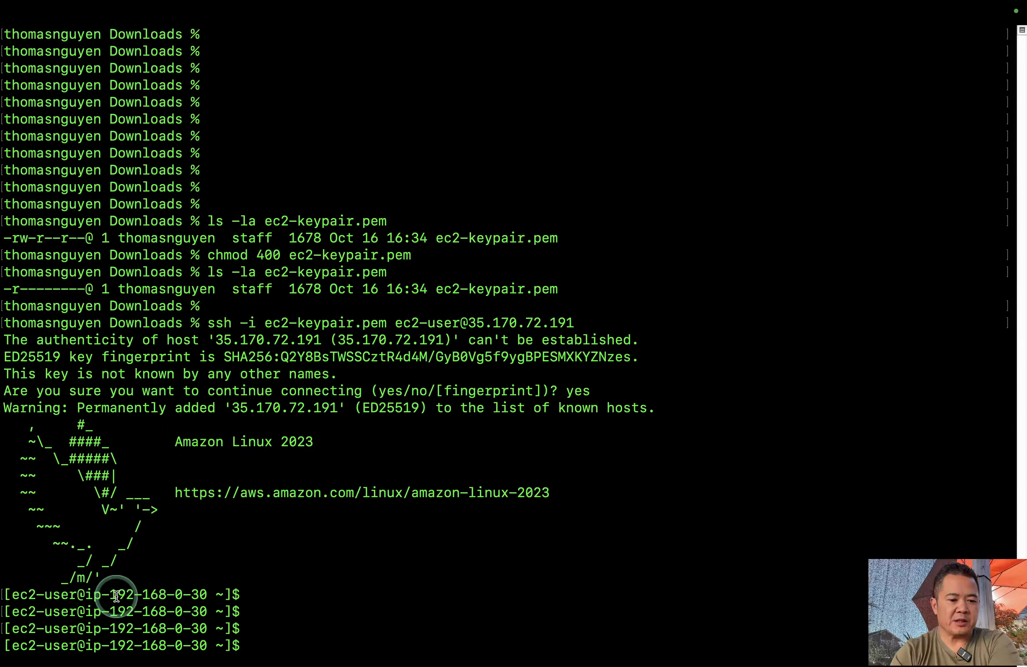
- Print the ec2a instance's system information with uname -a
text(uname)
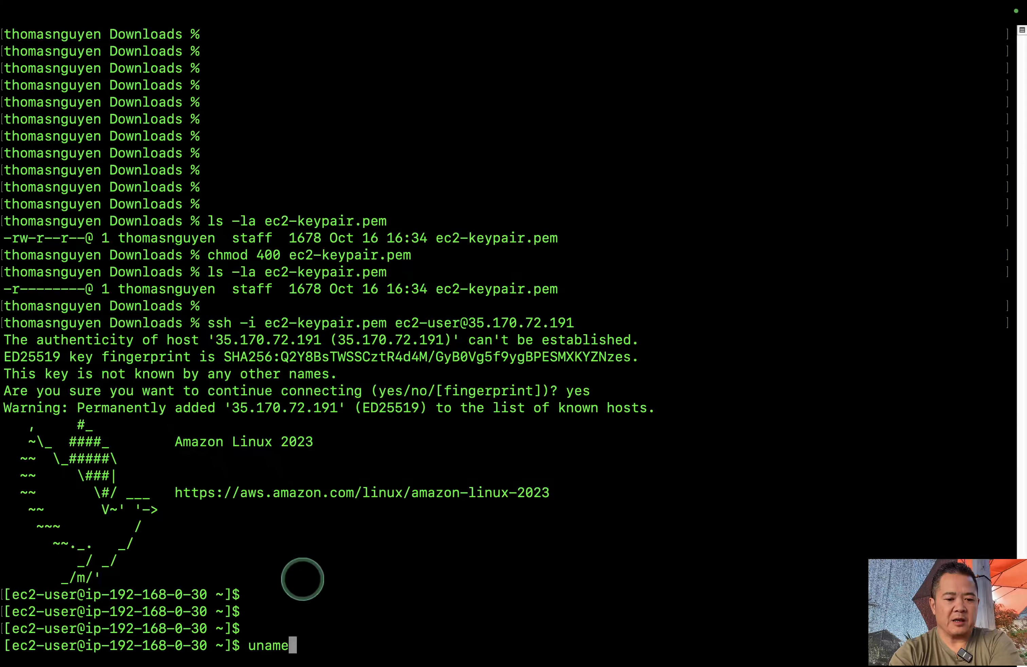
text( -a)
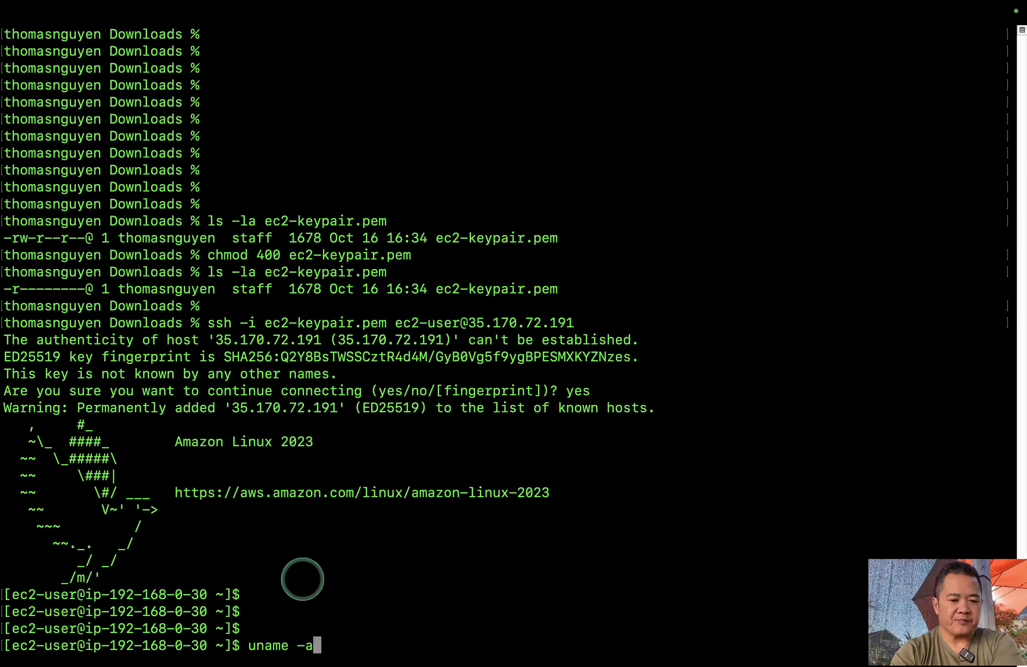
key(Return)
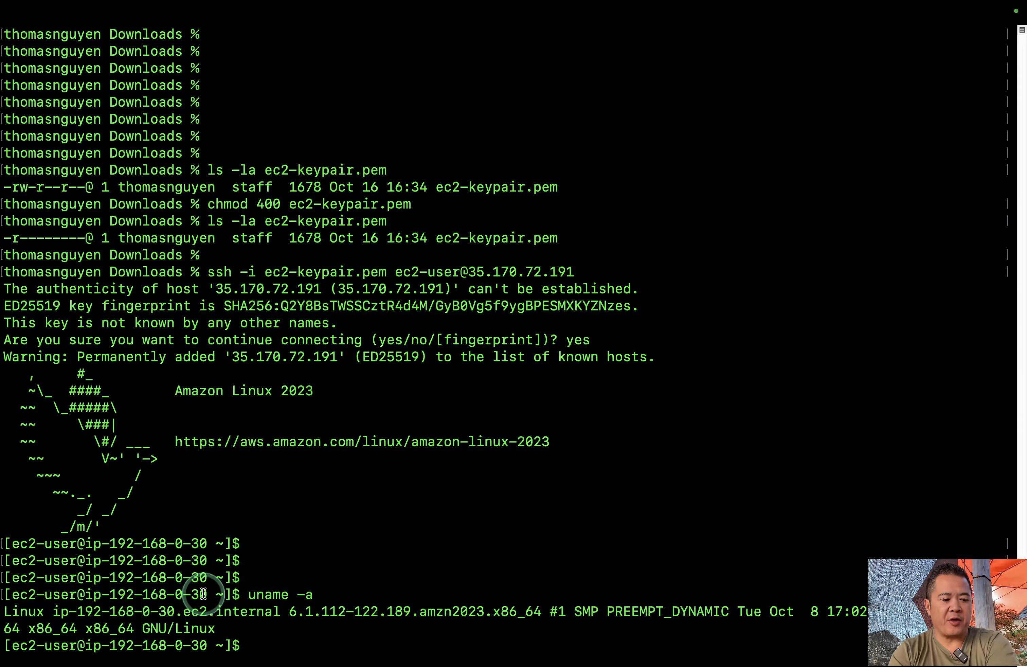
- Switch to the EC2 console in the browser and check ec2a's private IPv4 address
key(ctrl+Left)
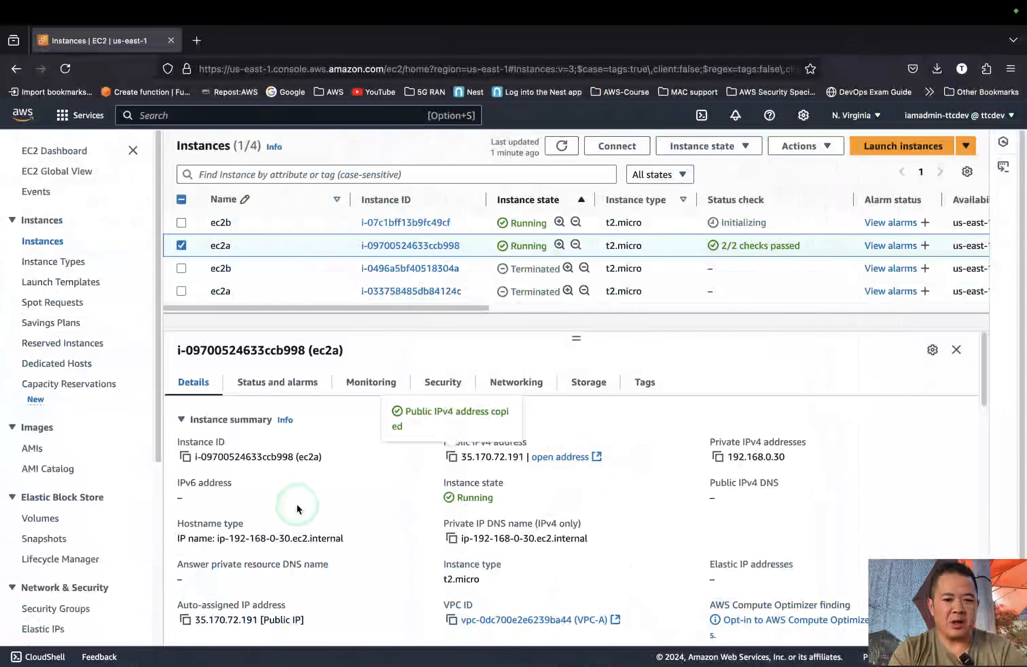
drag(726, 457, 826, 466)
click(826, 466)
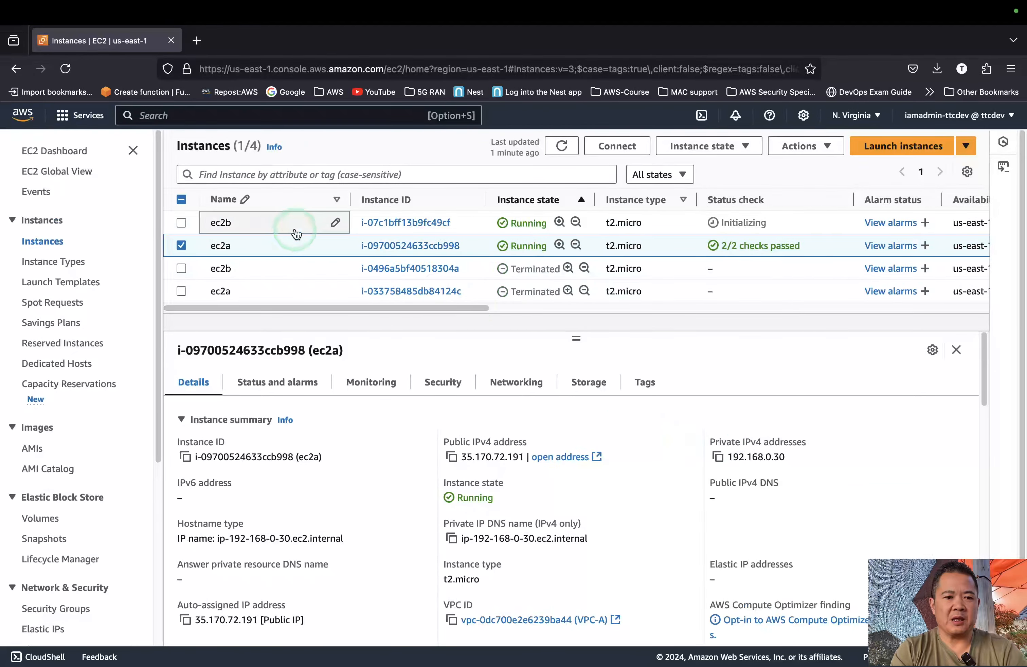
- Select only the running ec2b instance and copy its private IPv4 address
click(182, 246)
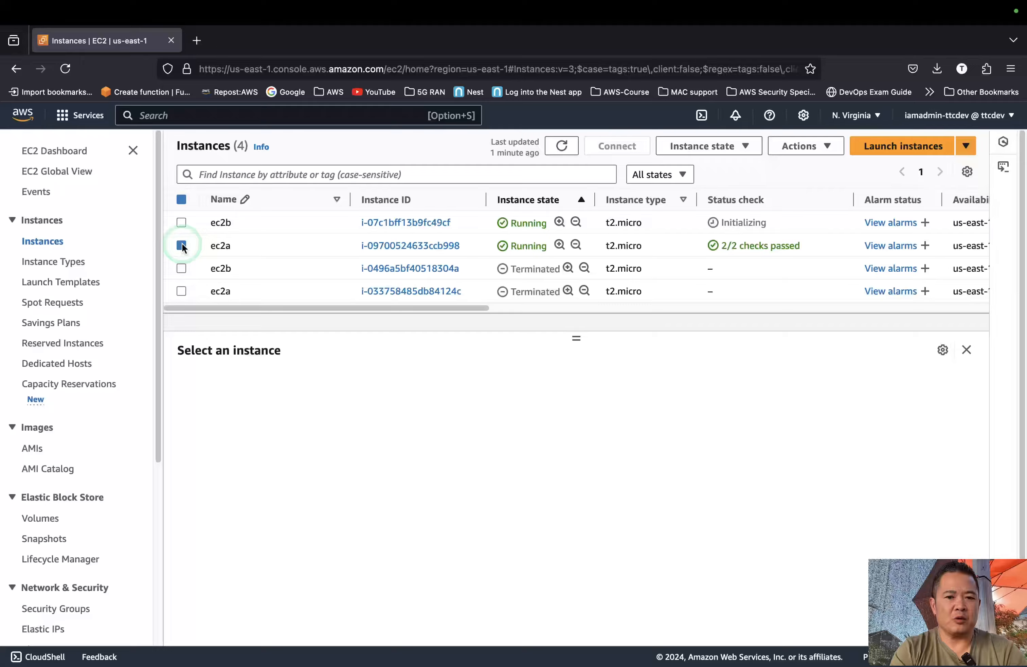
click(181, 222)
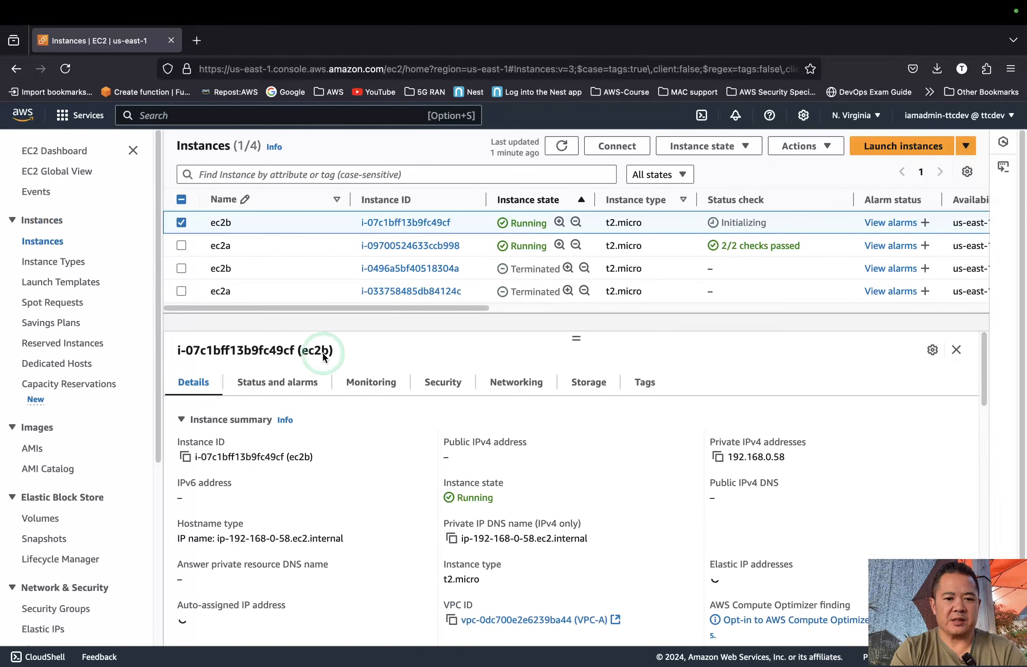
click(717, 456)
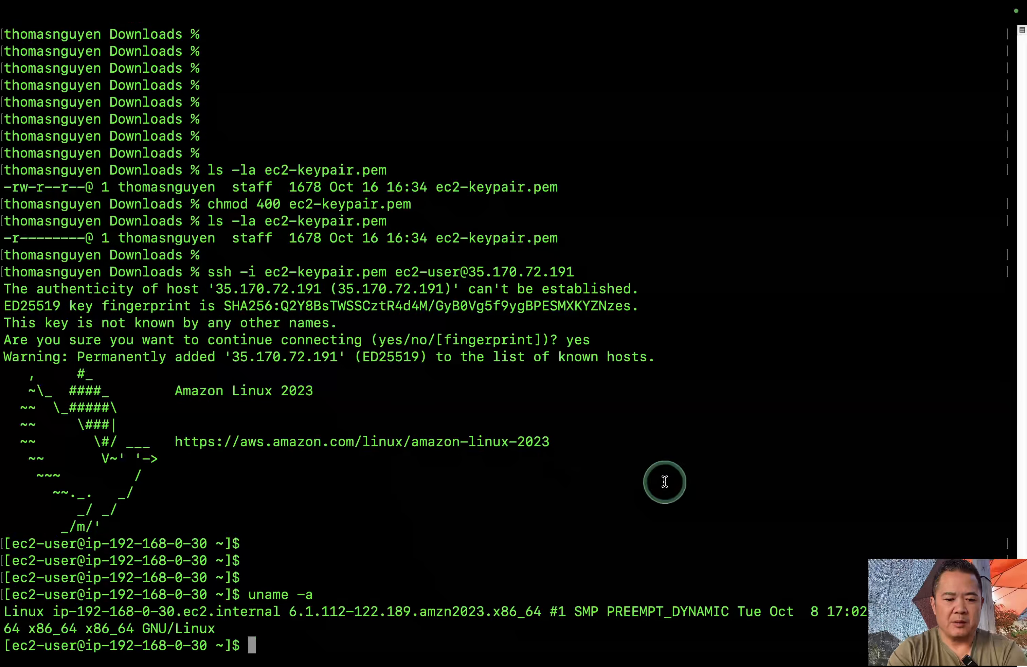
- Switch to the terminal and ping ec2b at 192.168.0.58 from ec2a, stopping after a few replies
text(ping)
key(super+v)
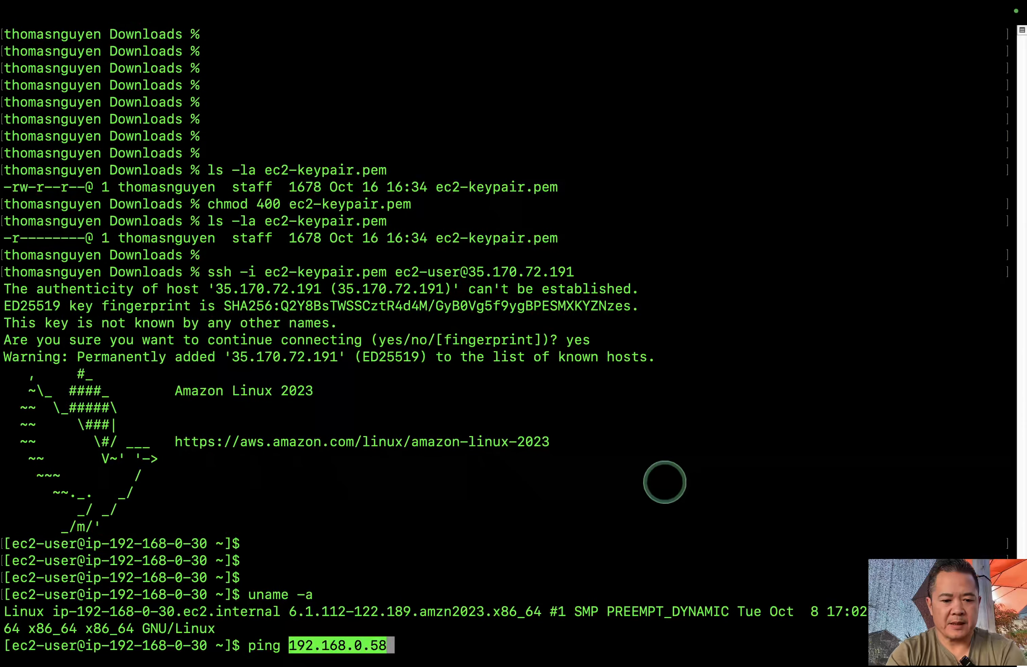
key(Return)
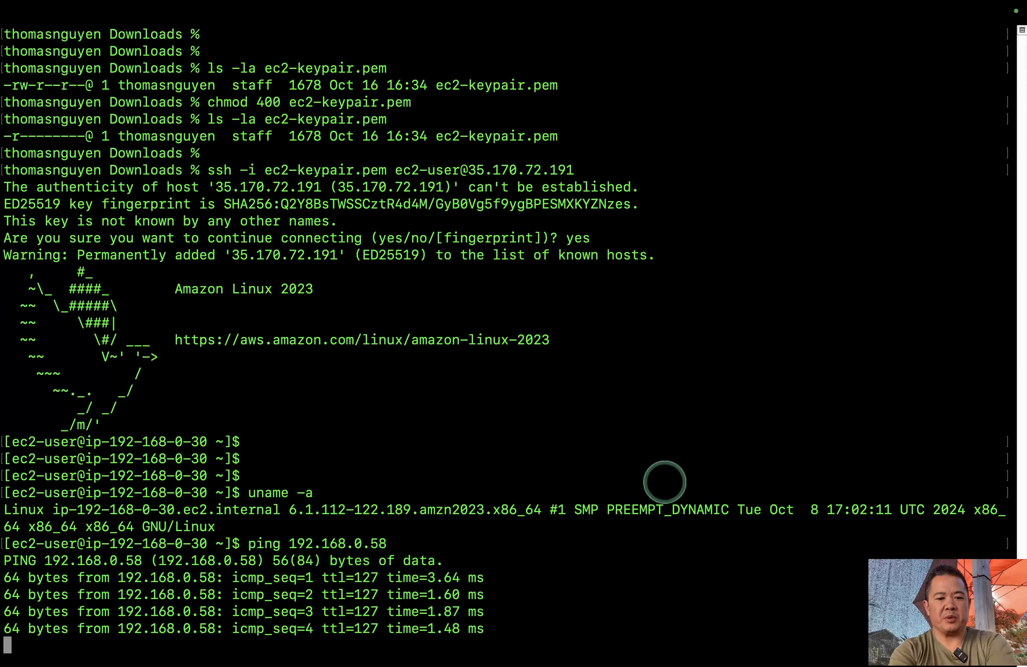
key(ctrl+c)
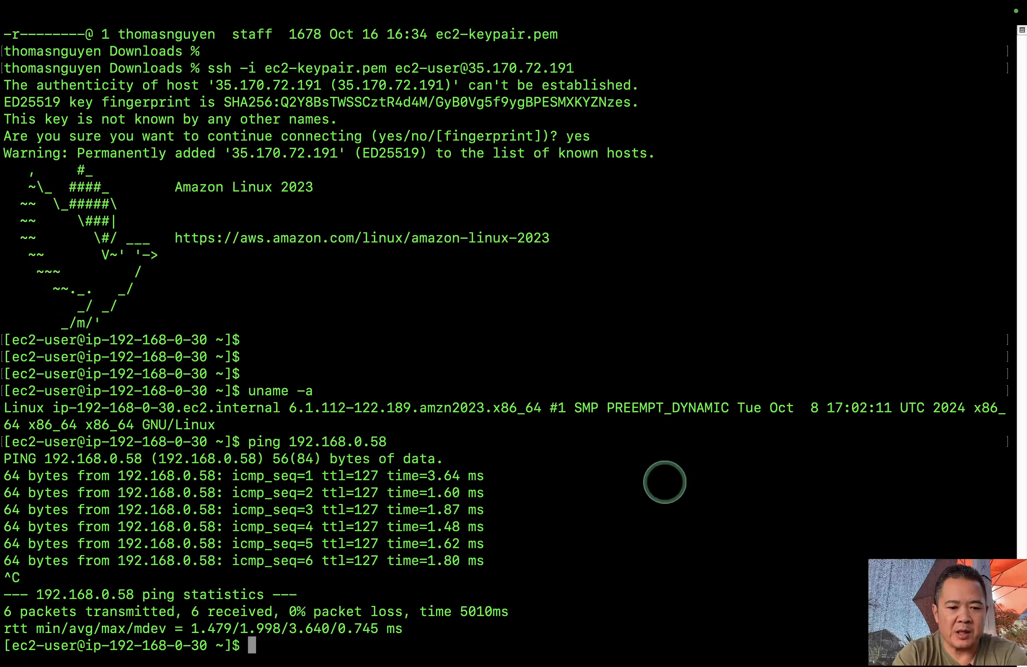
key(Return)
key(Return)
key(Return)
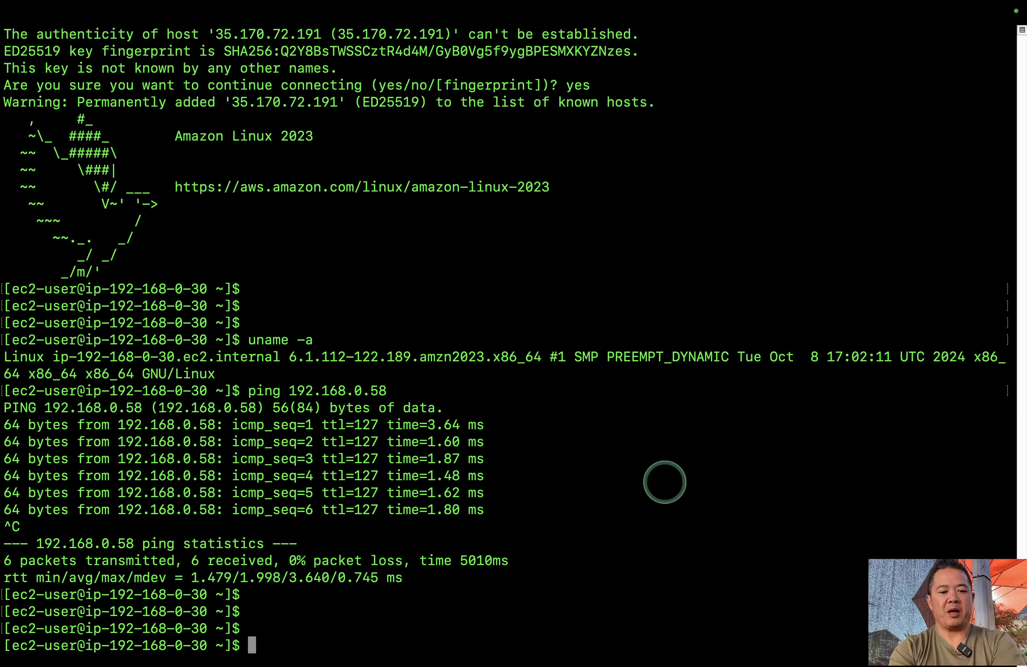
key(Return)
key(Return)
key(Return)
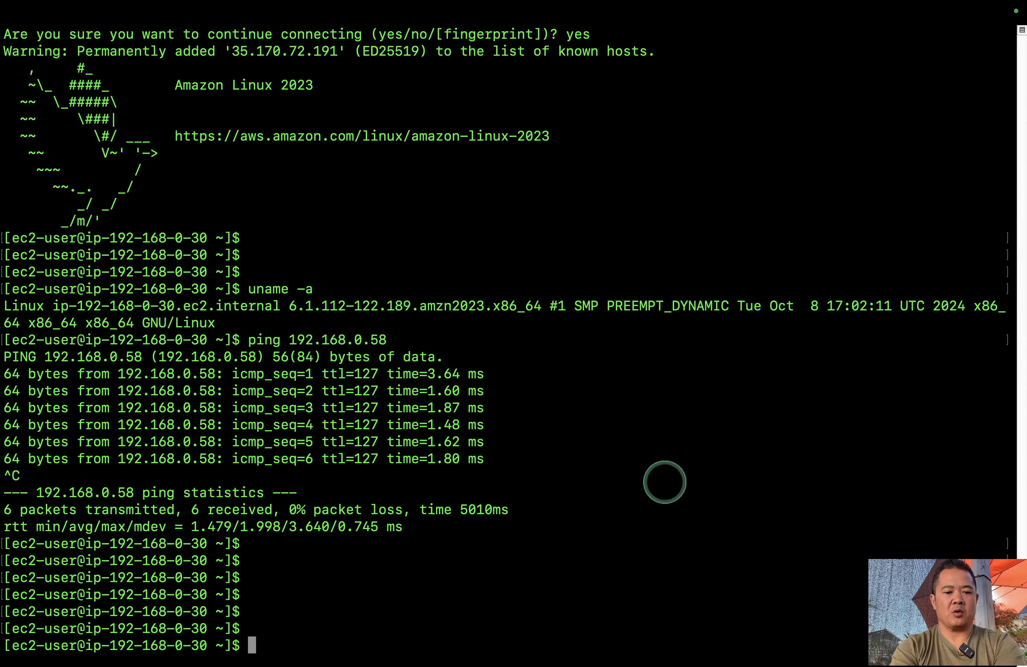
- Begin a cat > command at the ec2a prompt, leaving the target file name empty
key(Return)
key(Return)
text(ca)
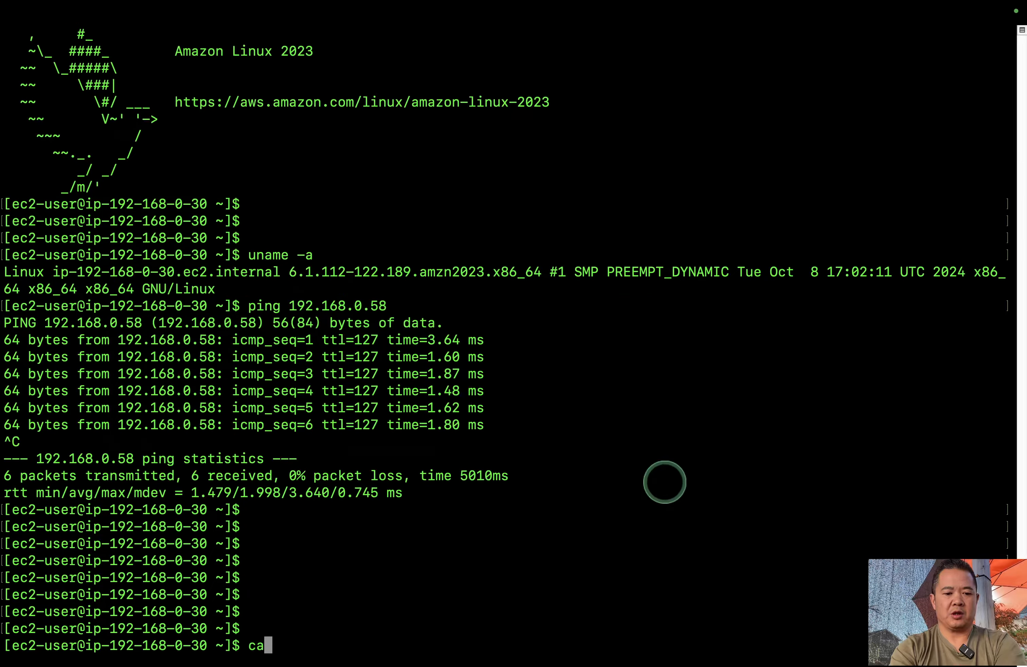
text(t >)
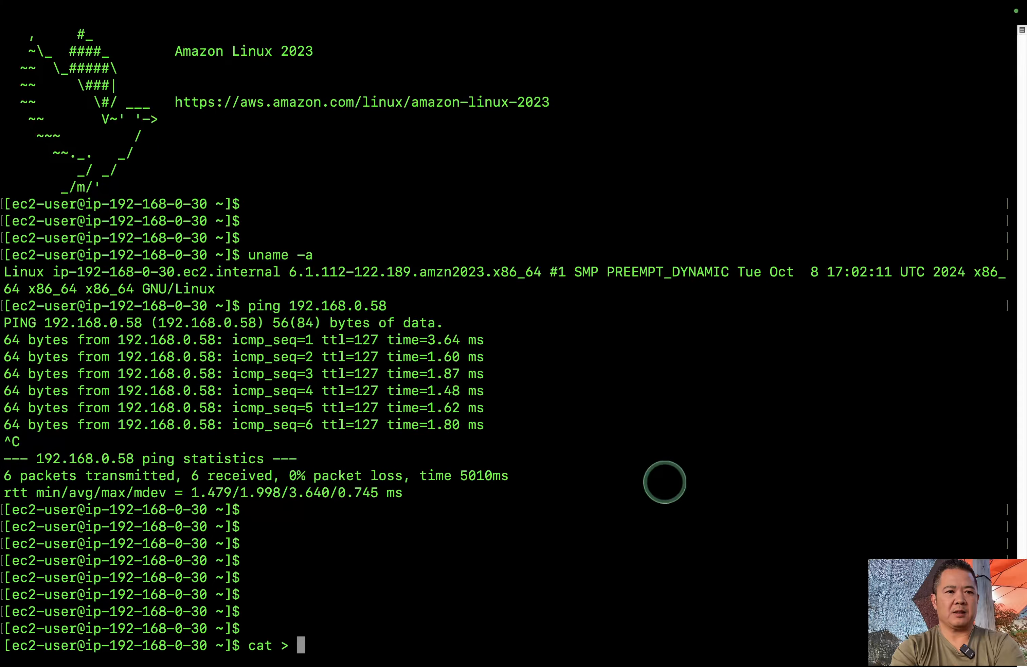
- Open a new local terminal tab and change to the Downloads directory
mouse_move(266, 8)
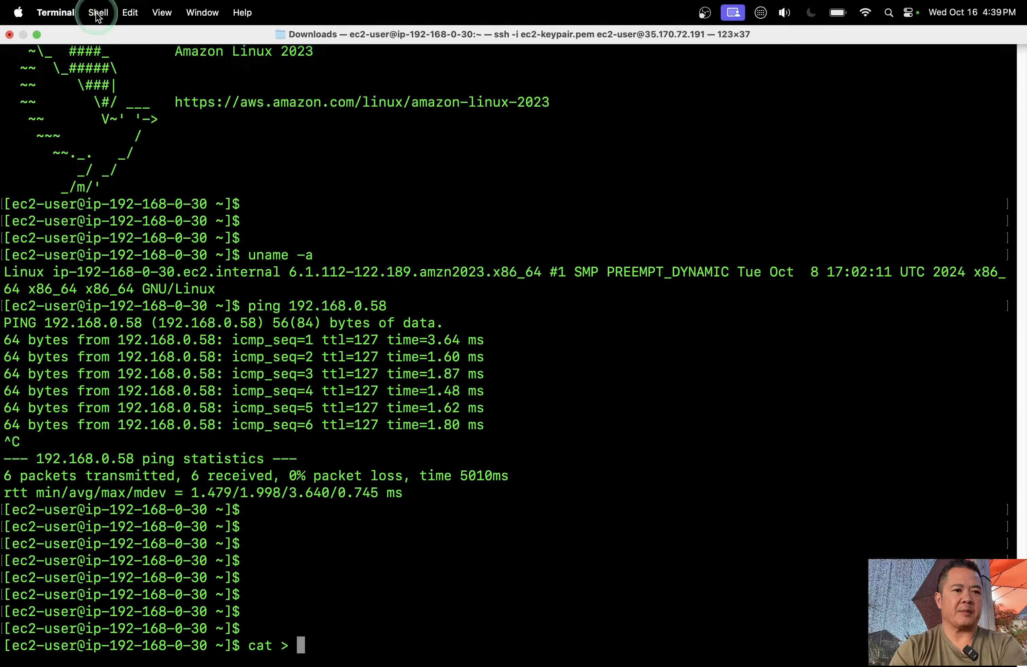
click(98, 12)
mouse_move(105, 39)
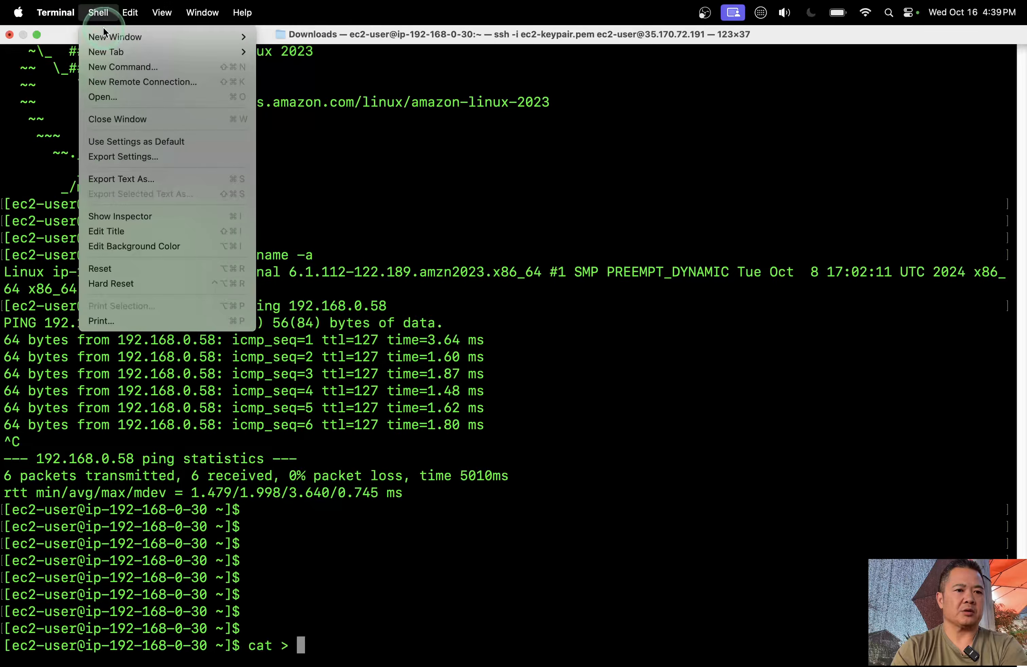
click(105, 38)
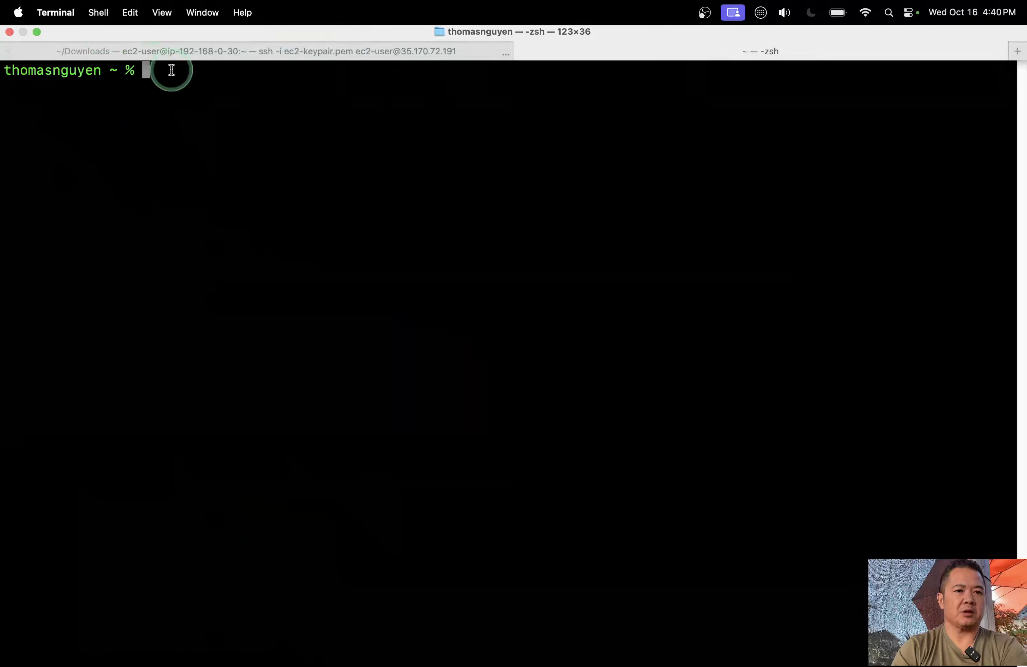
text(cd Downloads)
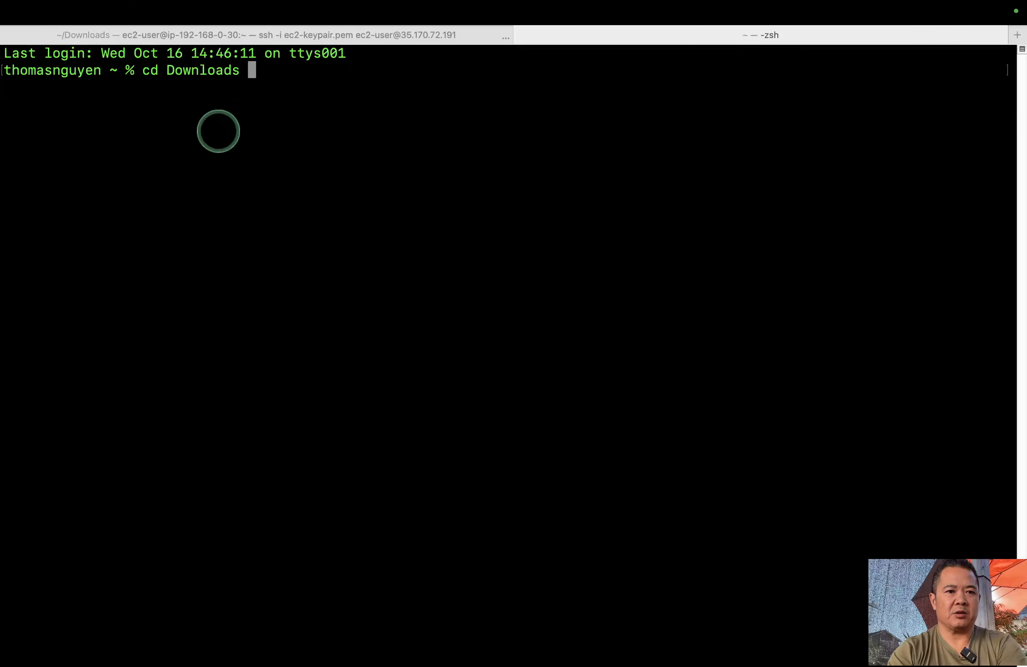
key(Return)
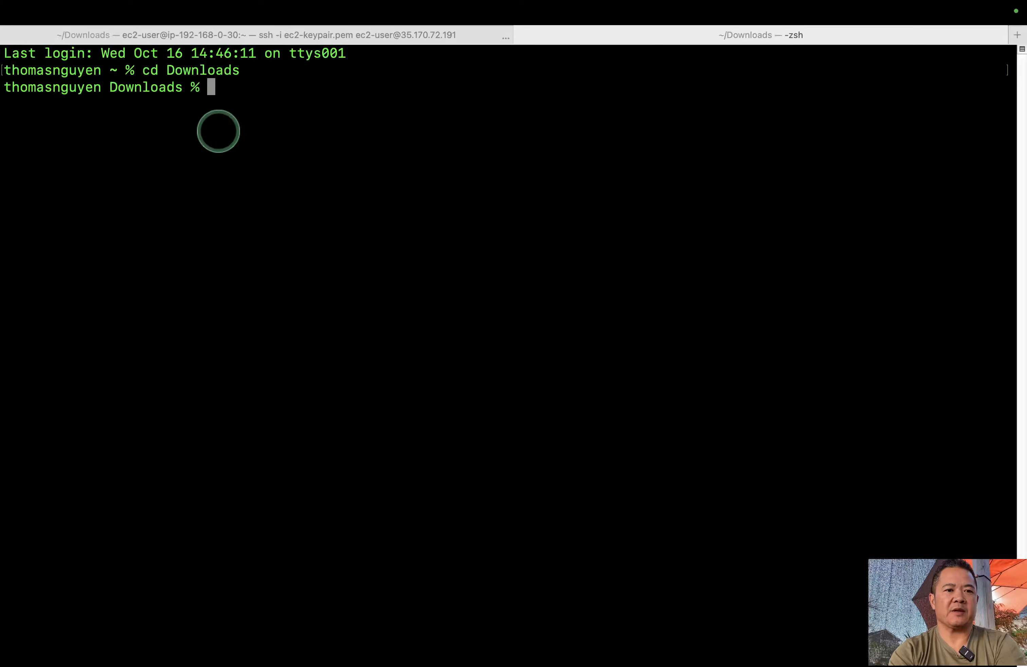
- Print ec2-keypair.pem with cat and select the complete private key text, including its BEGIN and END lines
text(cat ecw)
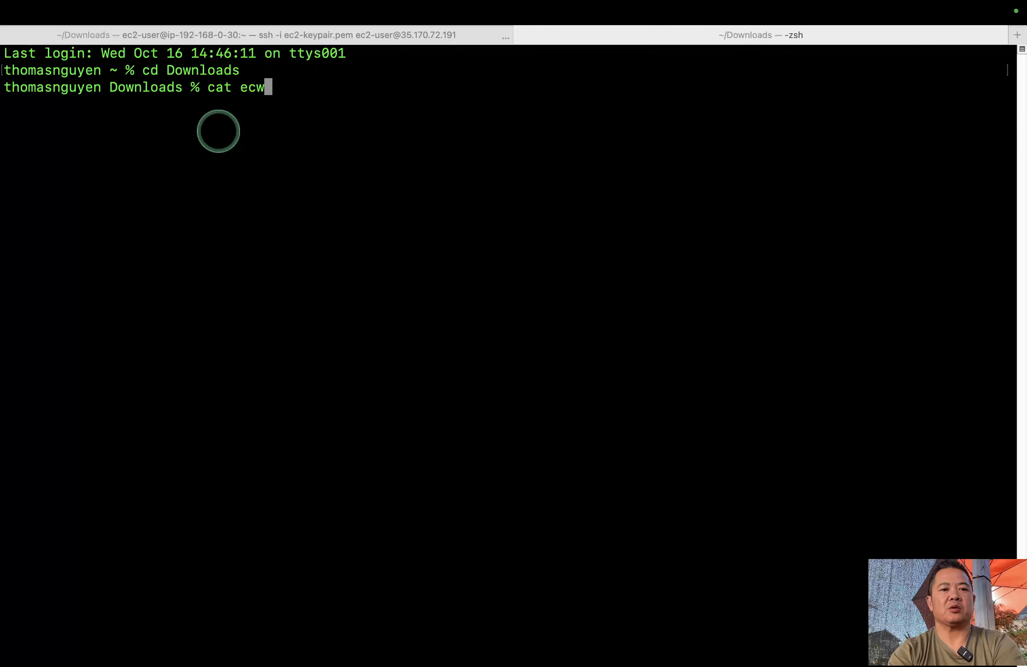
key(BackSpace)
text(2)
key(Tab)
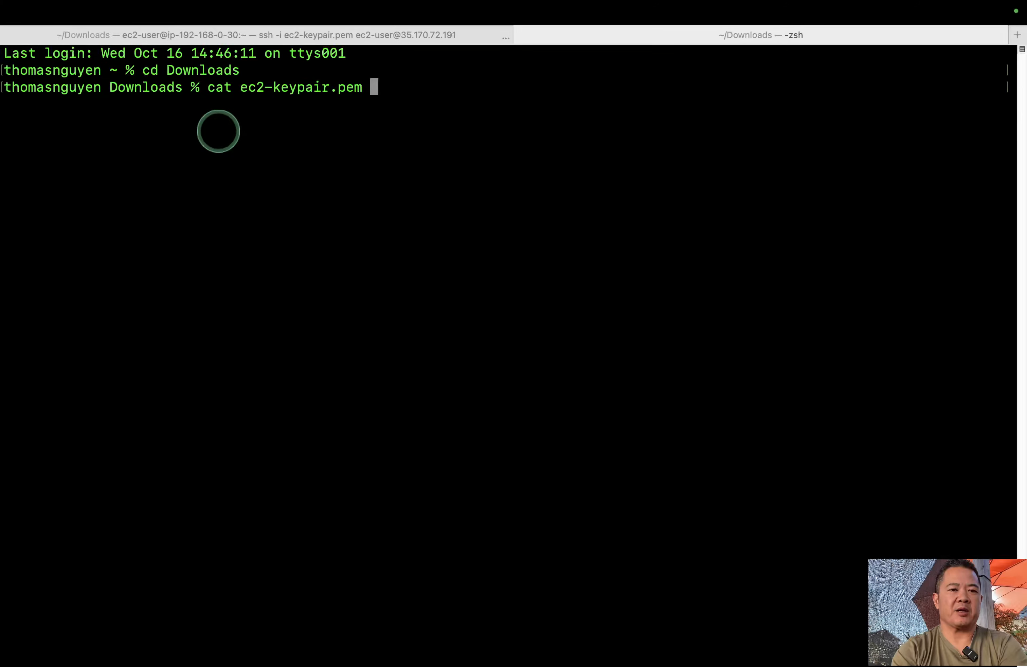
key(Return)
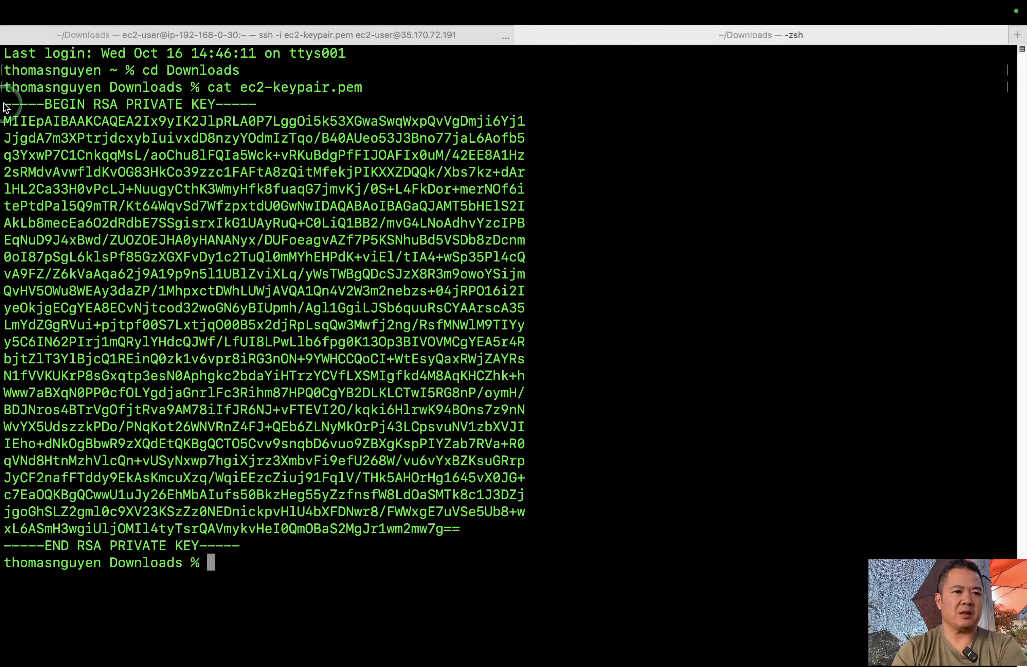
drag(6, 108, 243, 546)
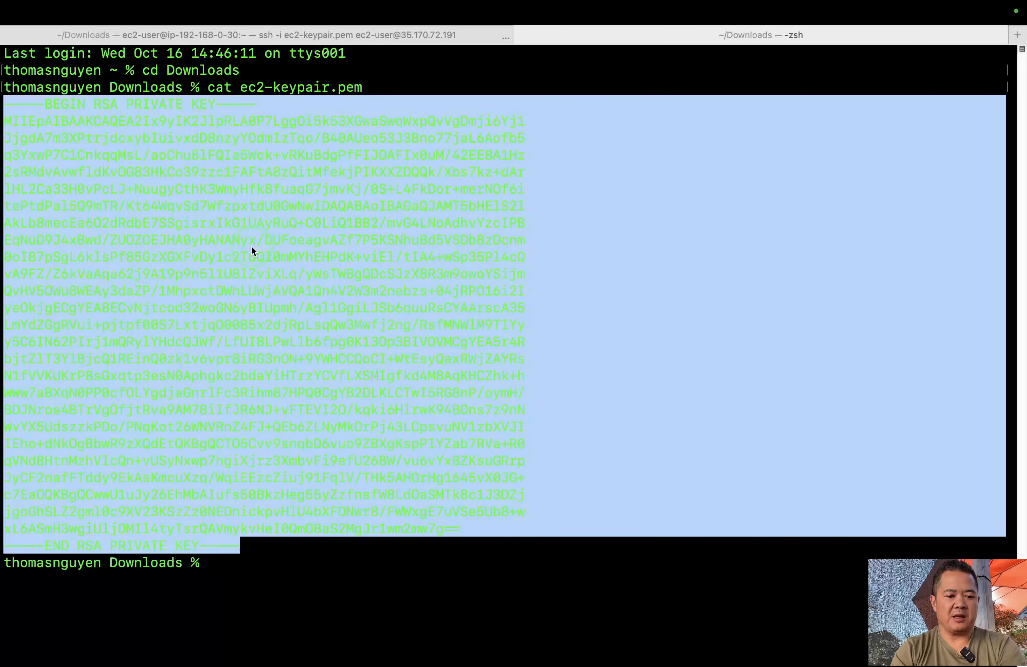
- Return to the ec2a SSH session and create ec2-keypair.pem with cat >, pasting in the complete copied private key and ending the input
mouse_move(259, 5)
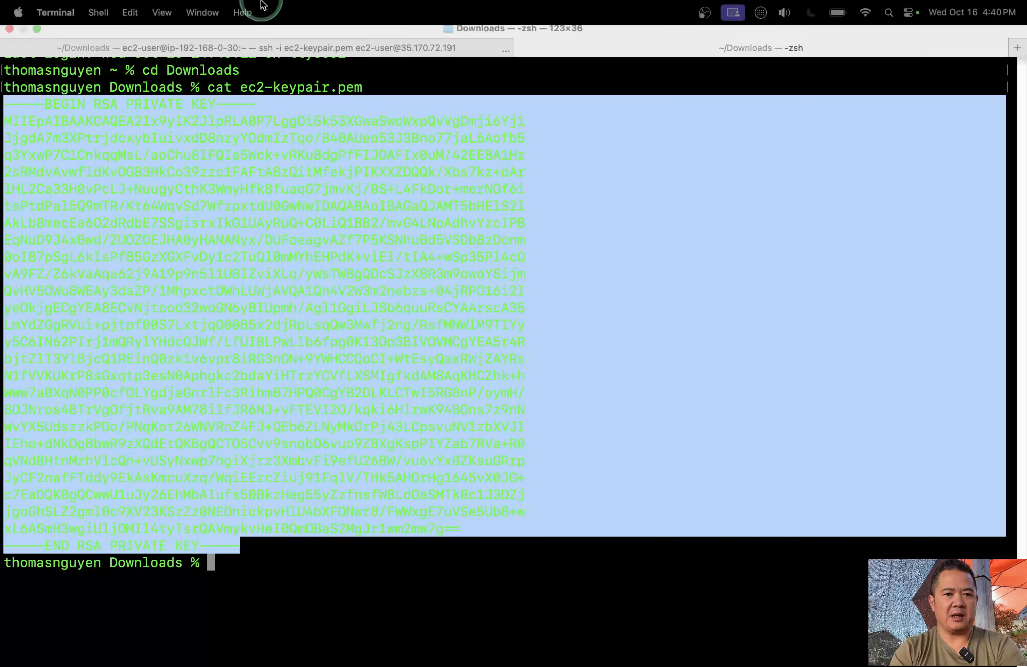
click(430, 52)
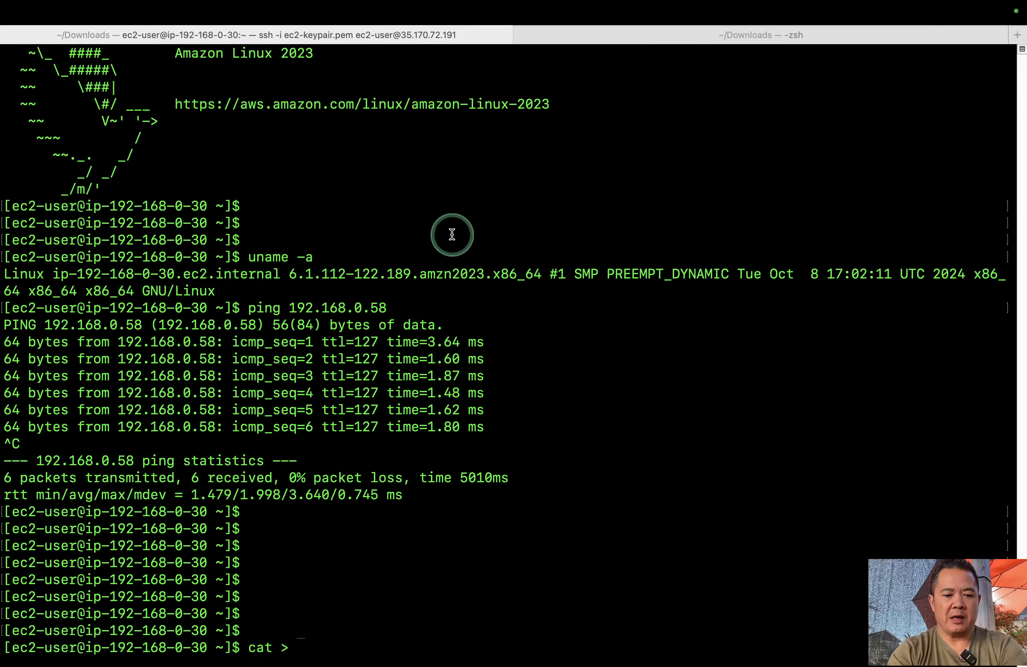
text(cat > ec2)
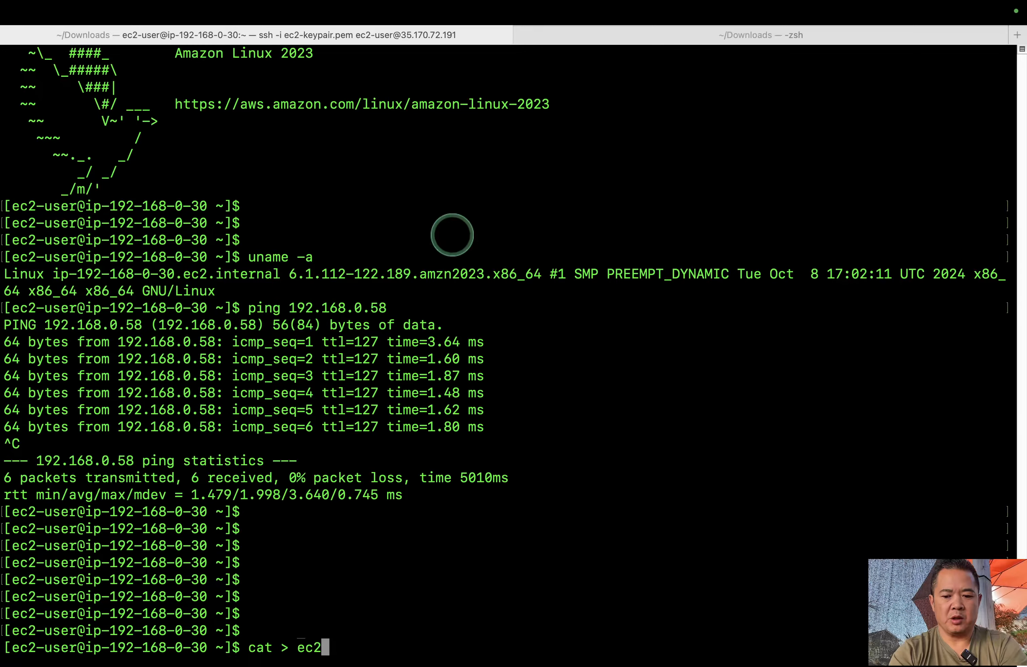
text(-keyp)
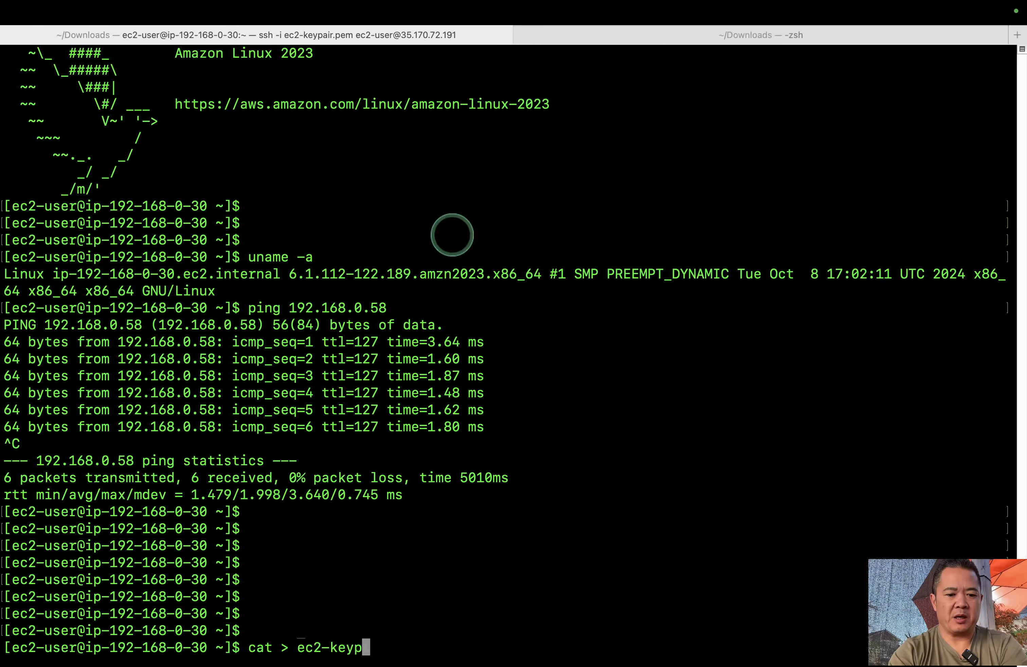
text(air.pem)
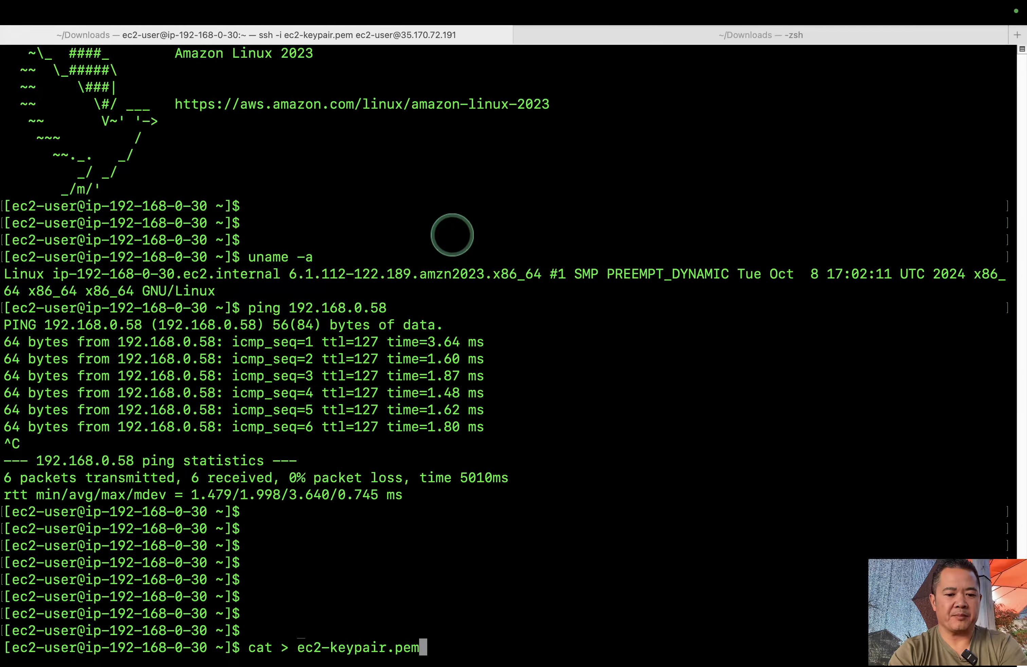
key(Return)
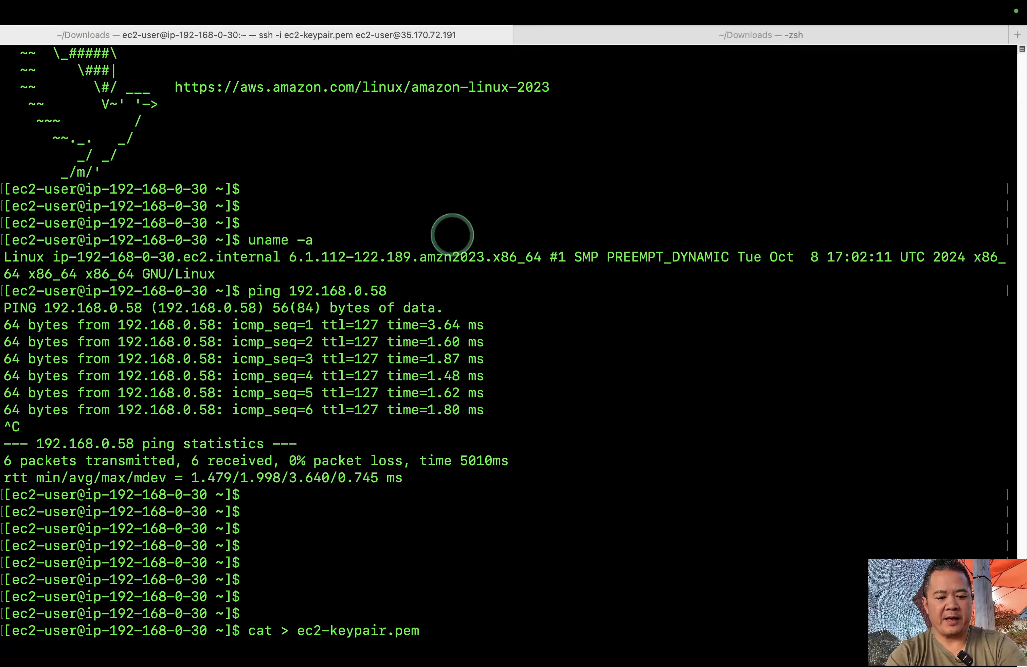
key(super+v)
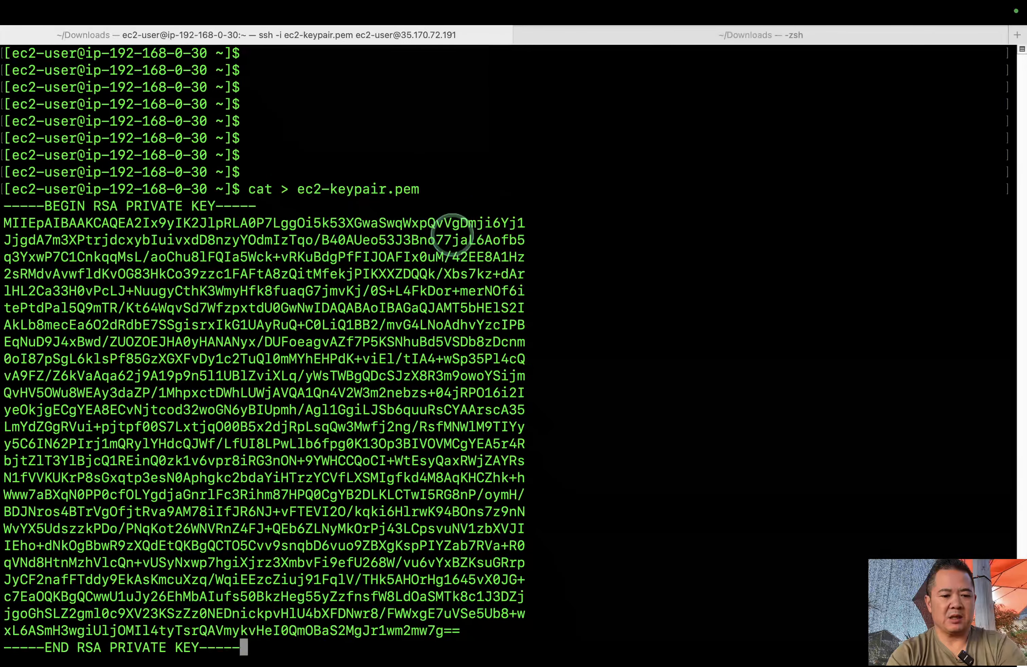
key(Return)
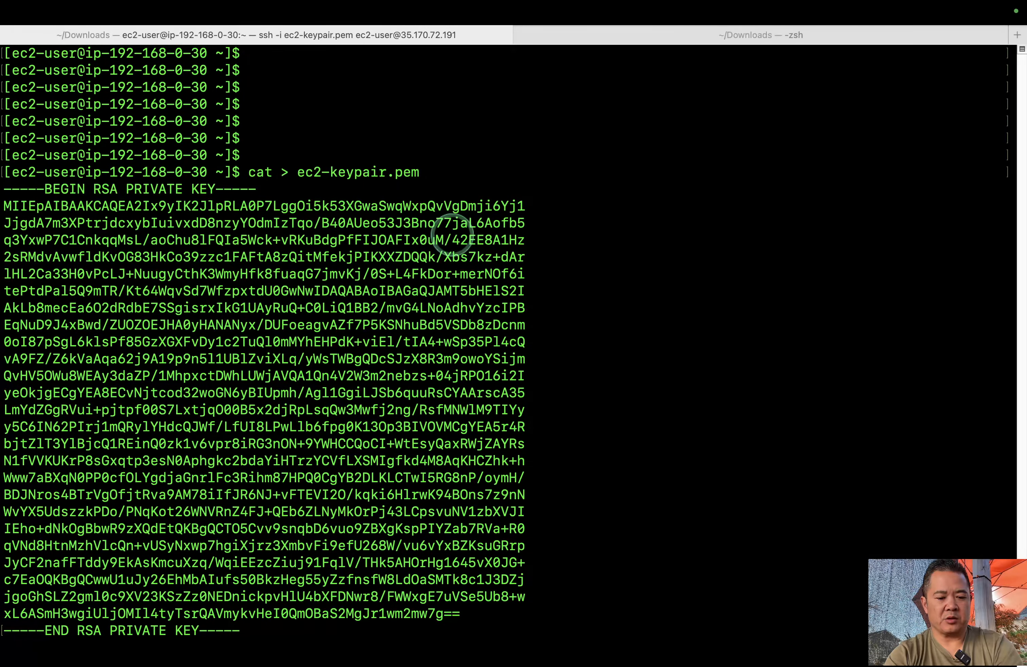
key(ctrl+c)
- List the details of ec2-keypair.pem on ec2a with ls -la
text(ls -la)
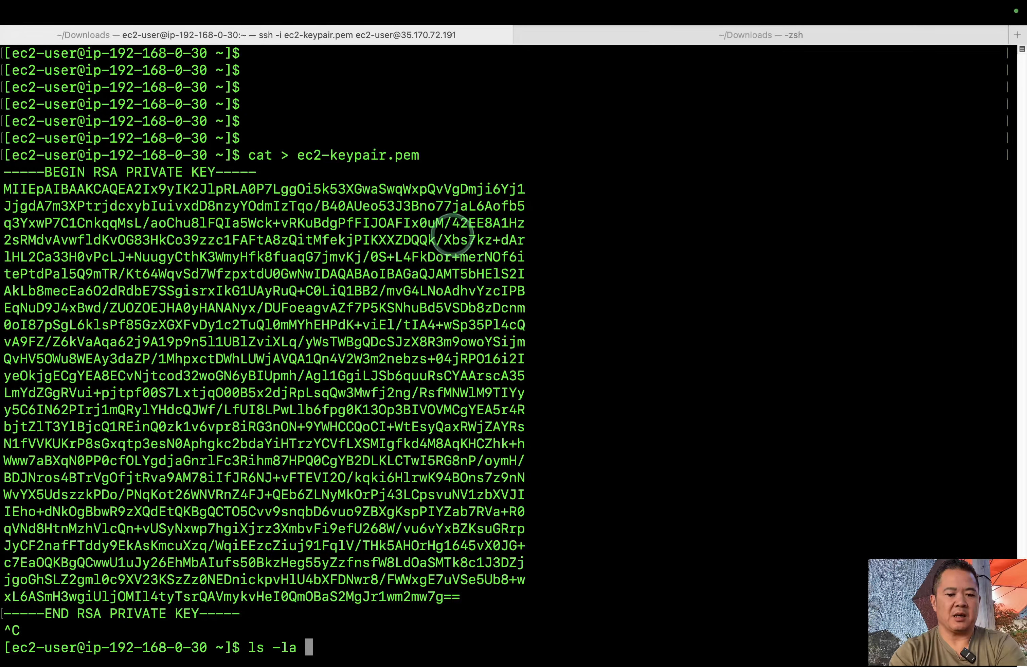
text( e)
key(Tab)
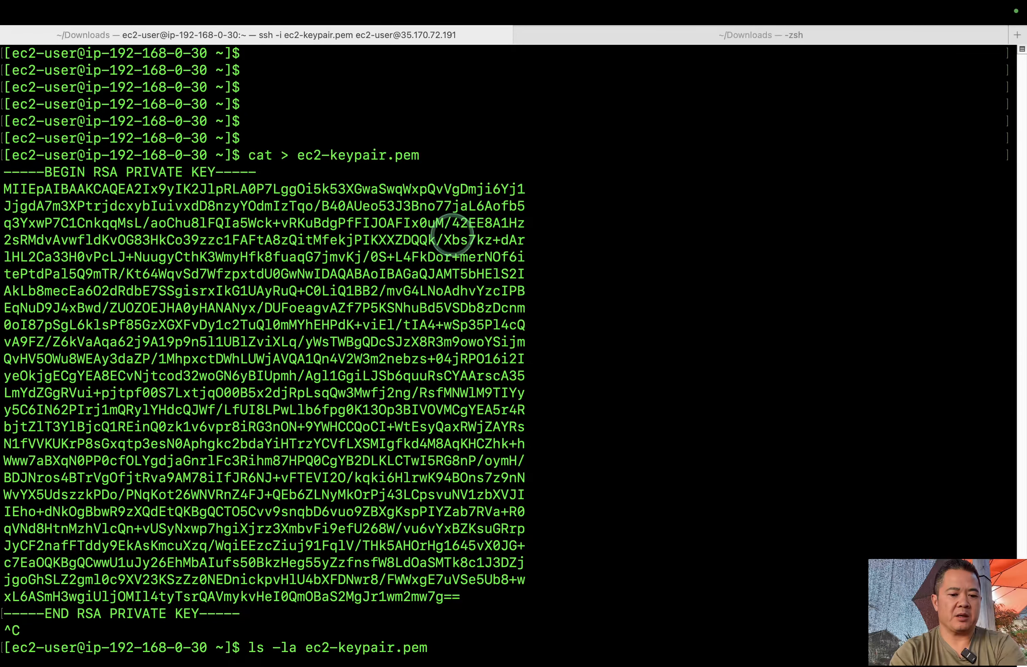
- List the details of ec2-keypair.pem and restrict its permissions with chmod 400
key(Return)
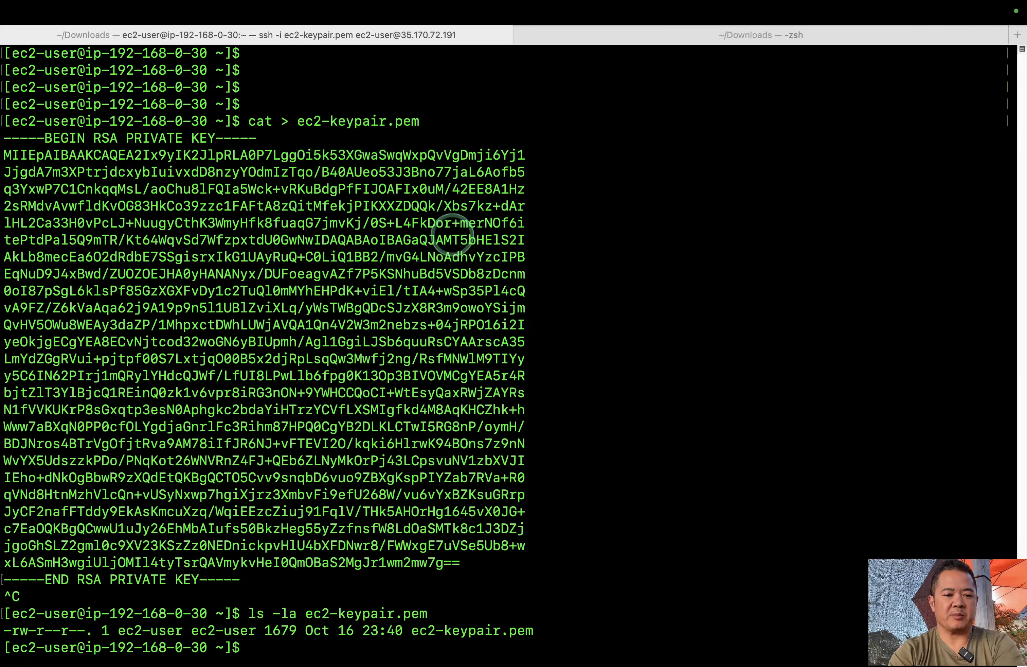
text(chm)
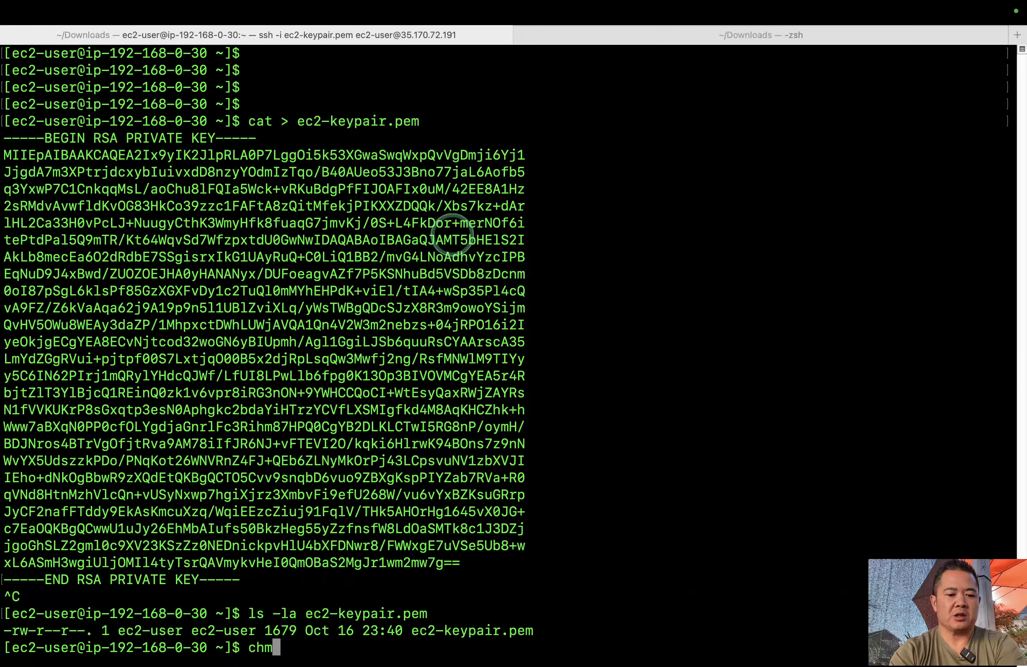
text(od 400 e)
key(Tab)
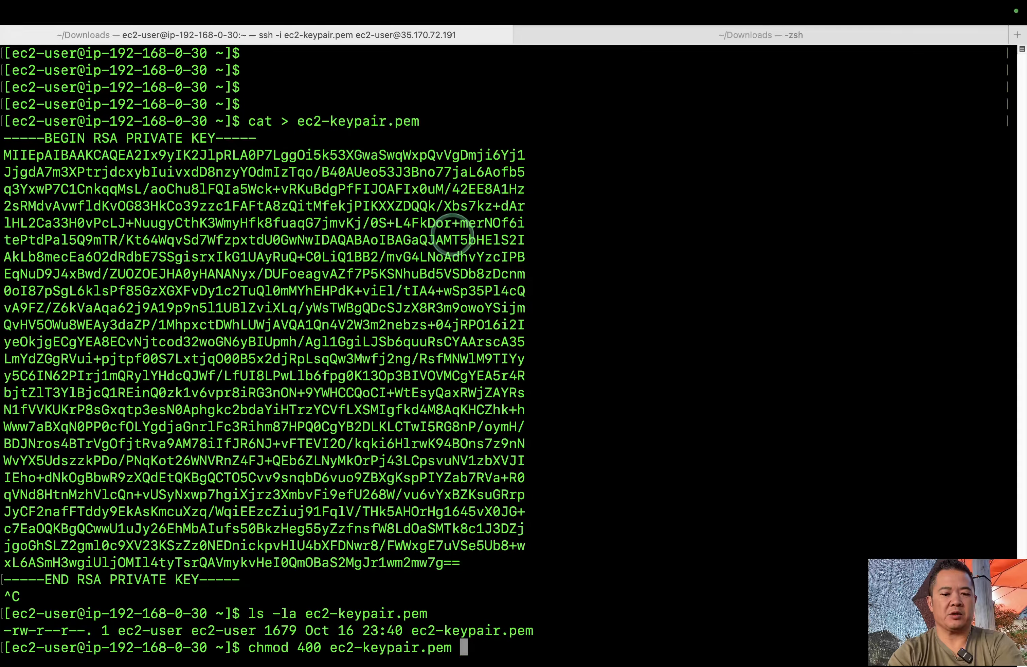
key(Return)
key(Return)
key(Return)
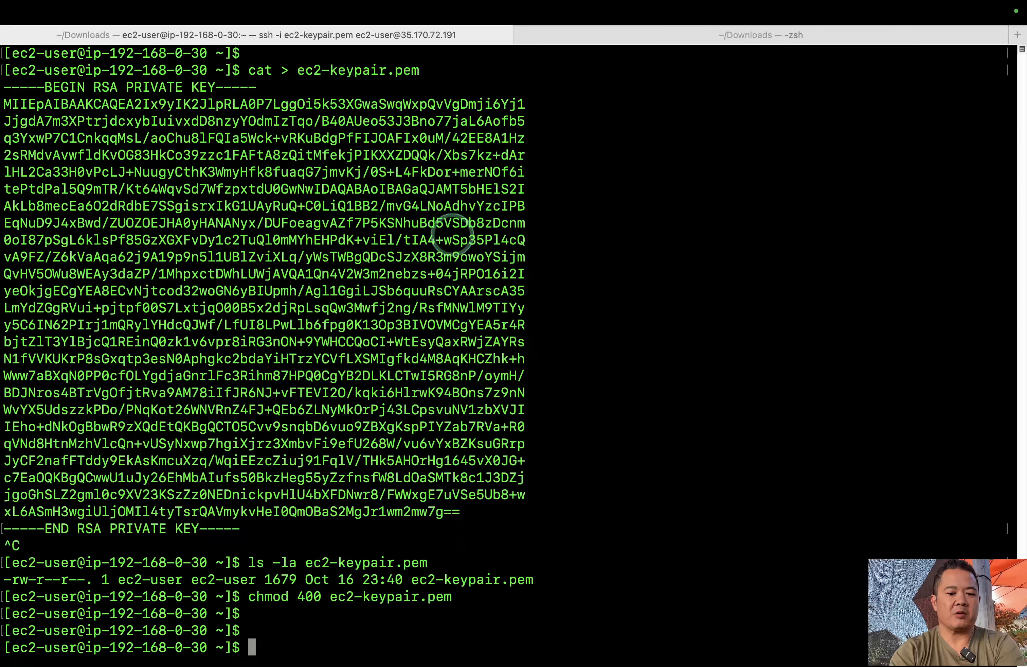
- Run an SSH connection as ec2-user with ec2-keypair.pem to 192.168.0.58, copying the private IPv4 address from the ec2b instance details
text(ssh -i )
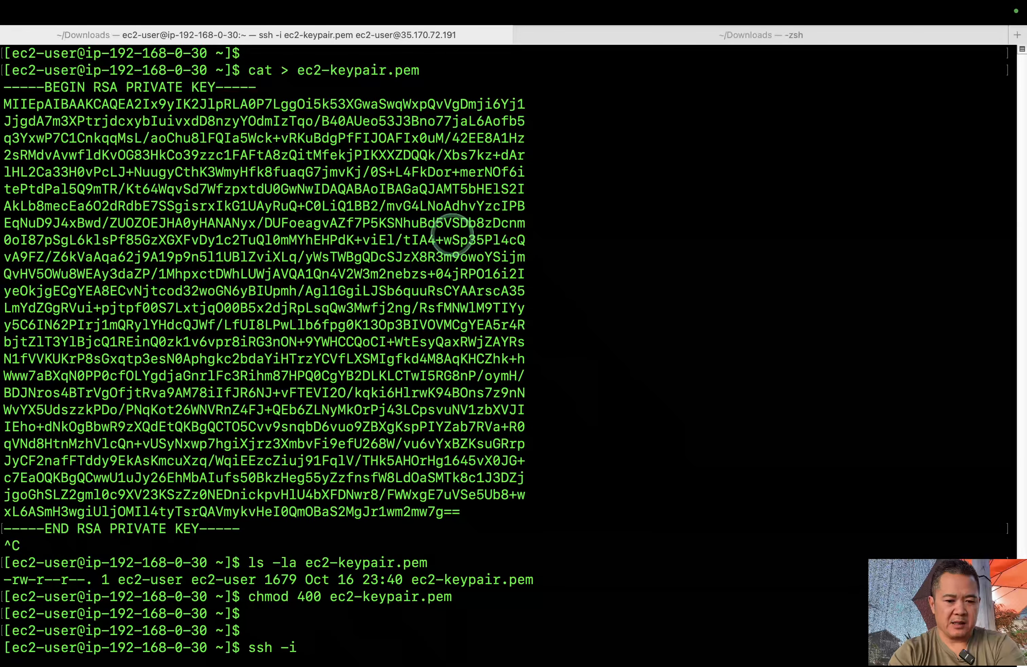
text(ec)
key(Tab)
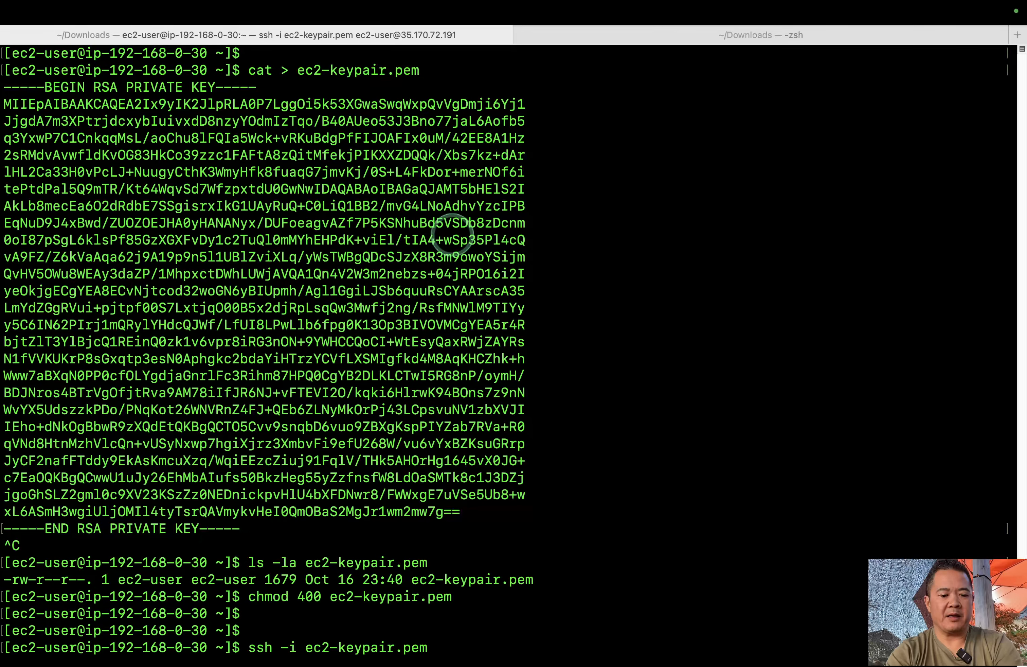
text(ec2-)
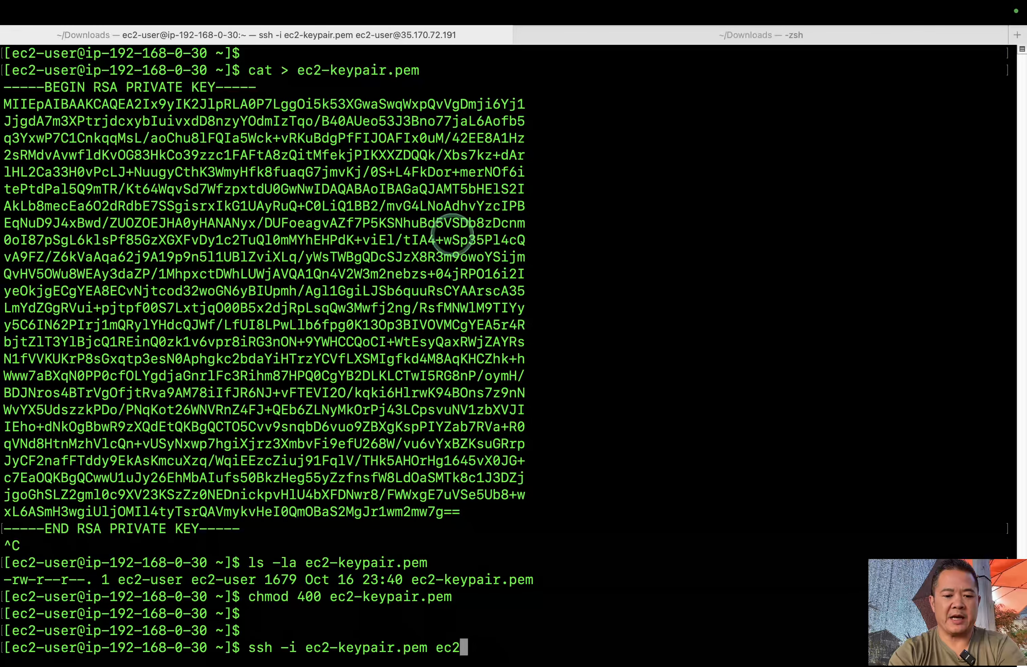
text(user@)
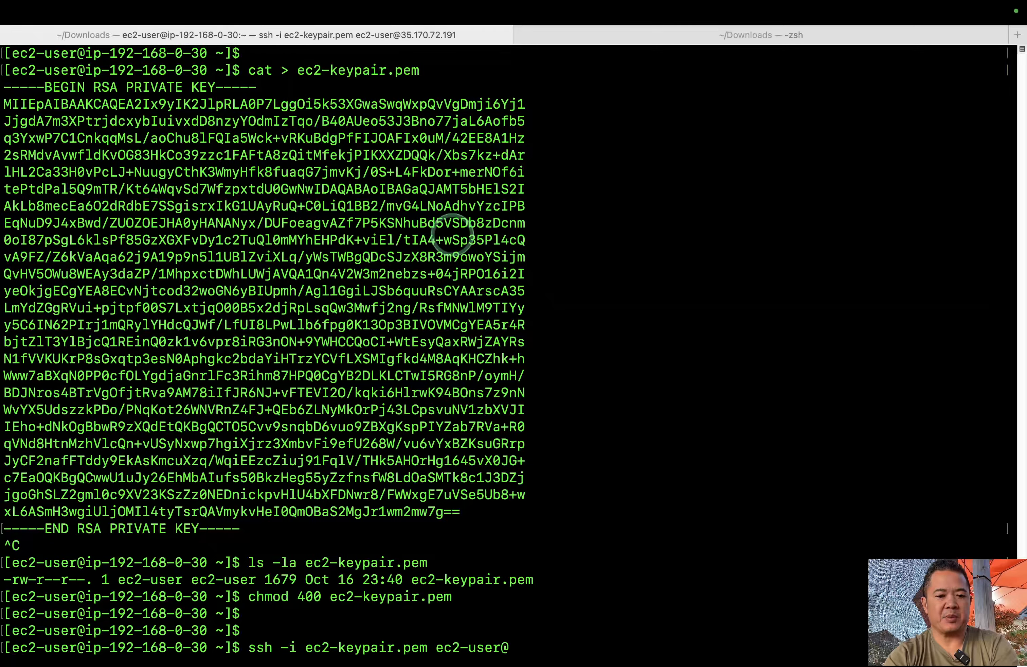
key(ctrl+Left)
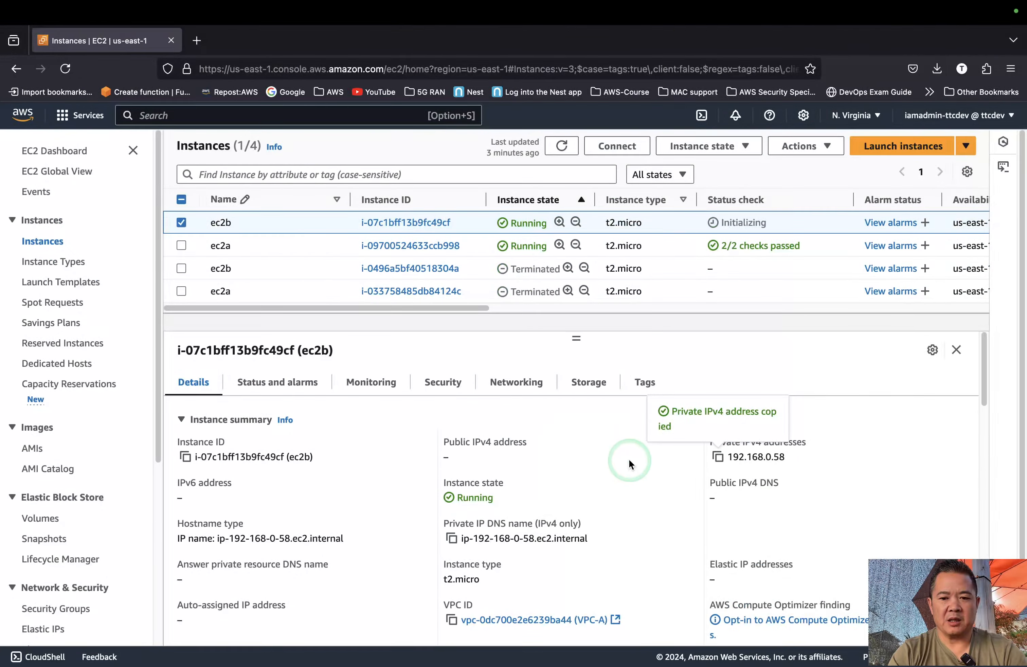
click(718, 458)
key(ctrl+Right)
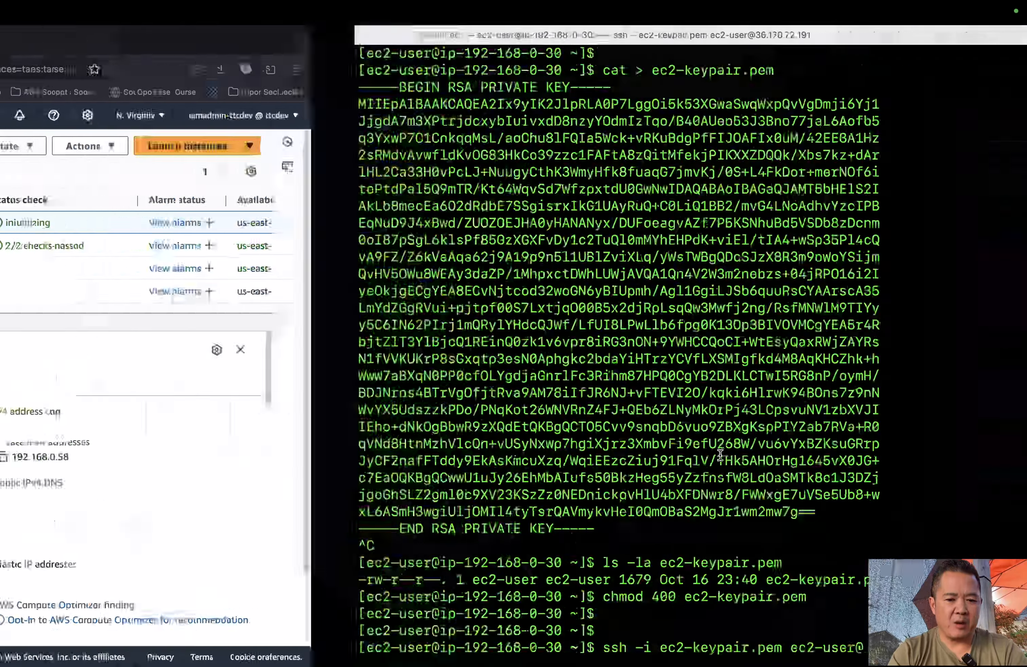
key(super+v)
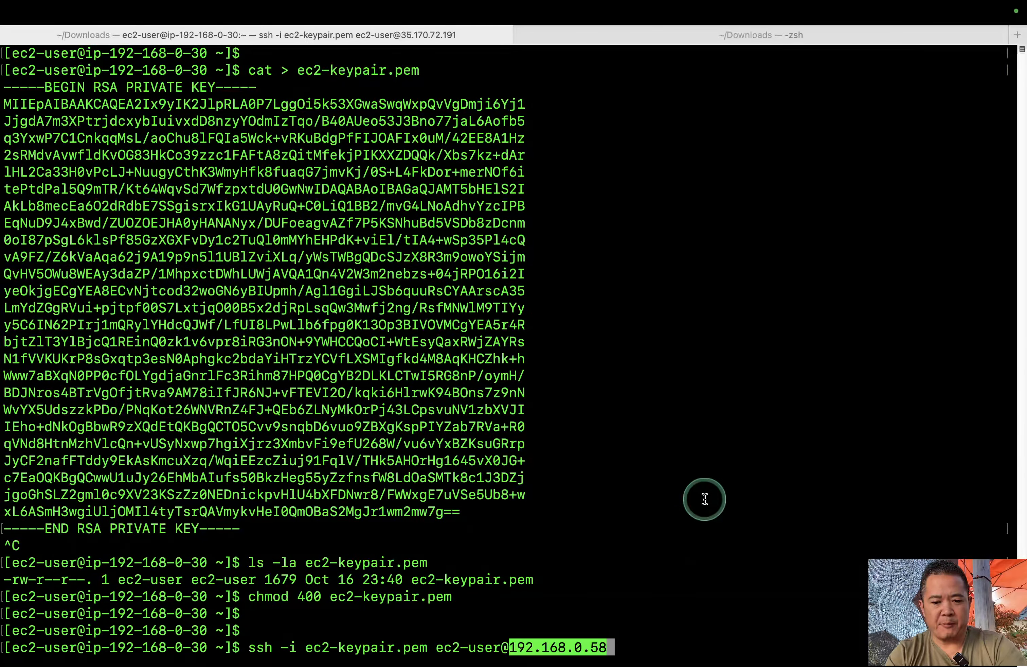
key(Return)
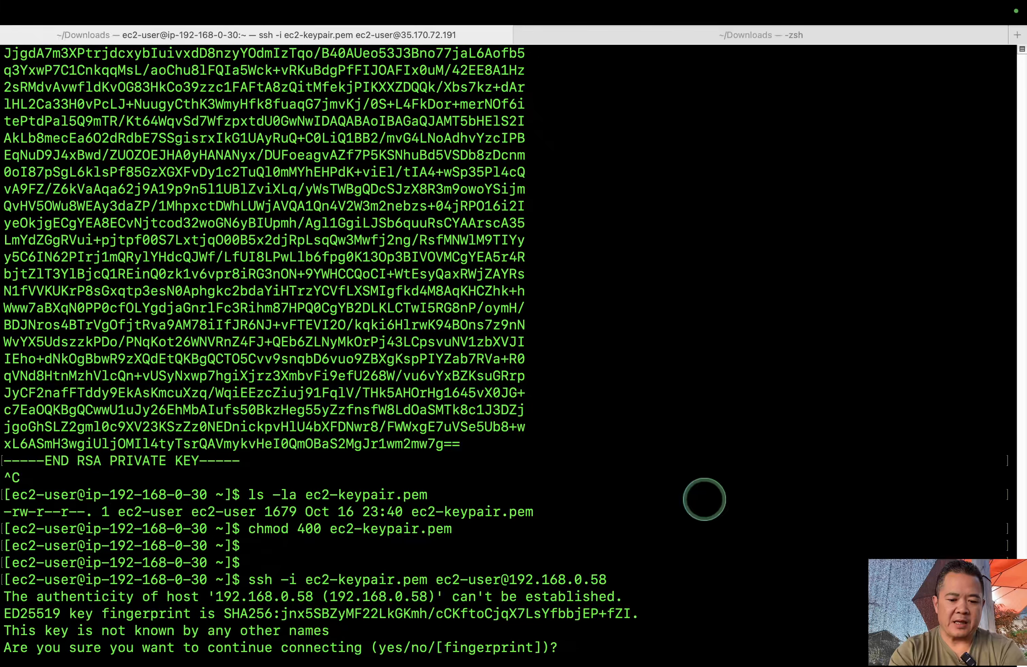
- Accept the authenticity of the ec2b host with yes to log in to the private instance
text(yes)
key(Return)
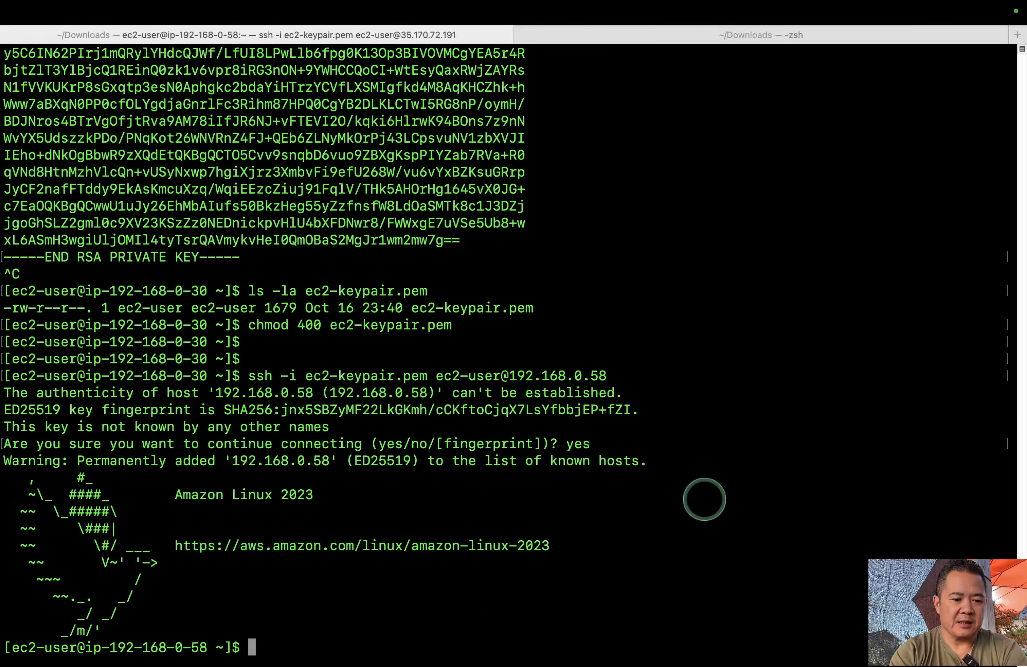
key(Return)
key(Return)
key(Return)
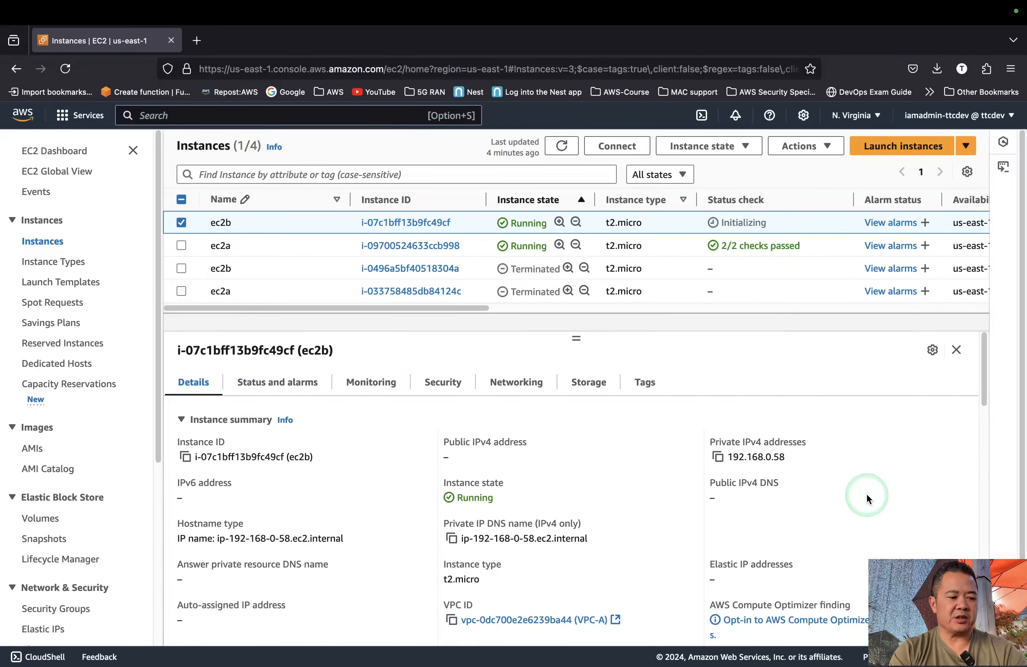
- Review the S3 VPC endpoint diagram and try listing the S3 buckets from the ec2b session with aws s3 ls
key(ctrl+Right)
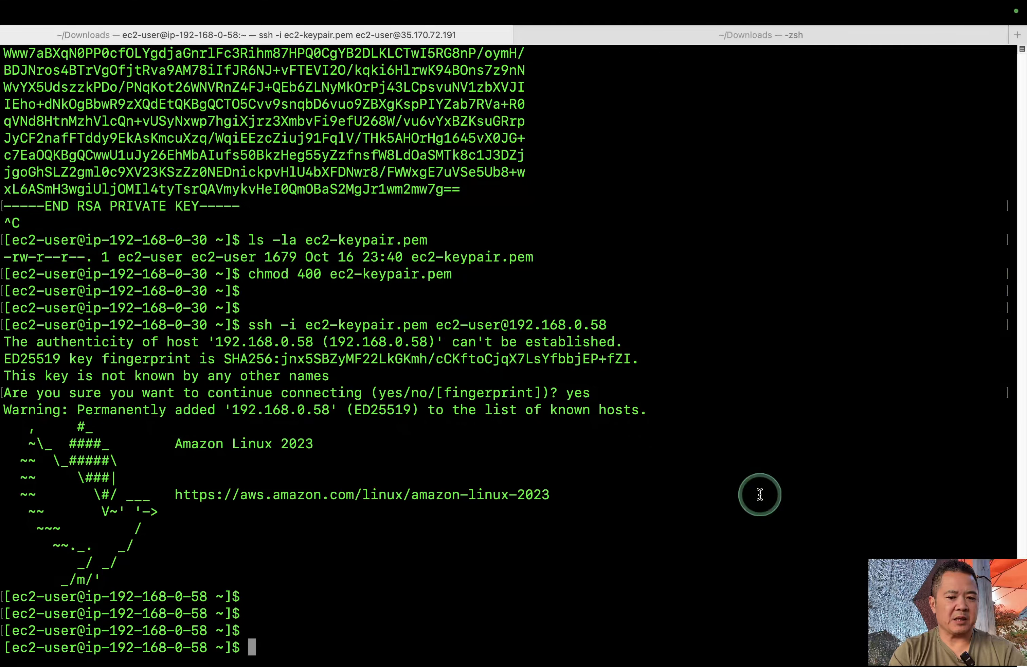
key(ctrl+Right)
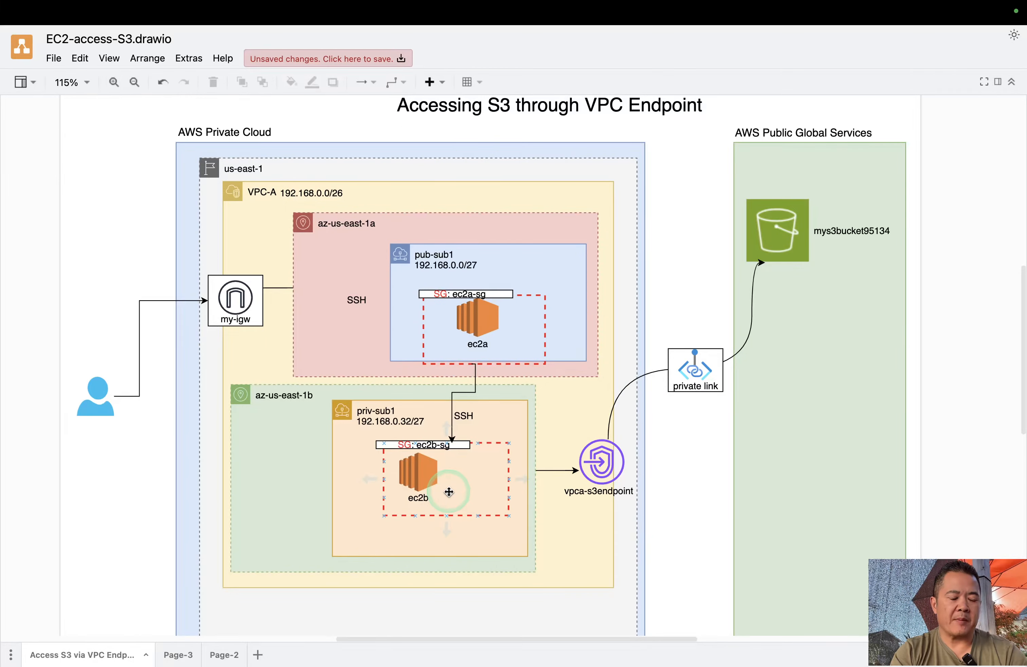
key(ctrl+Left)
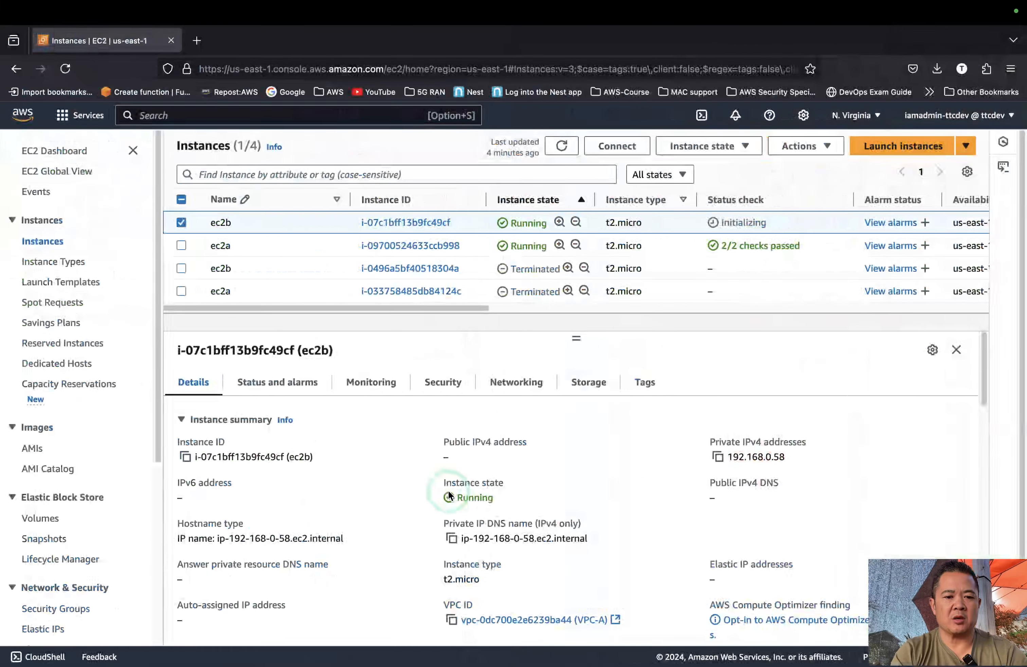
key(ctrl+Left)
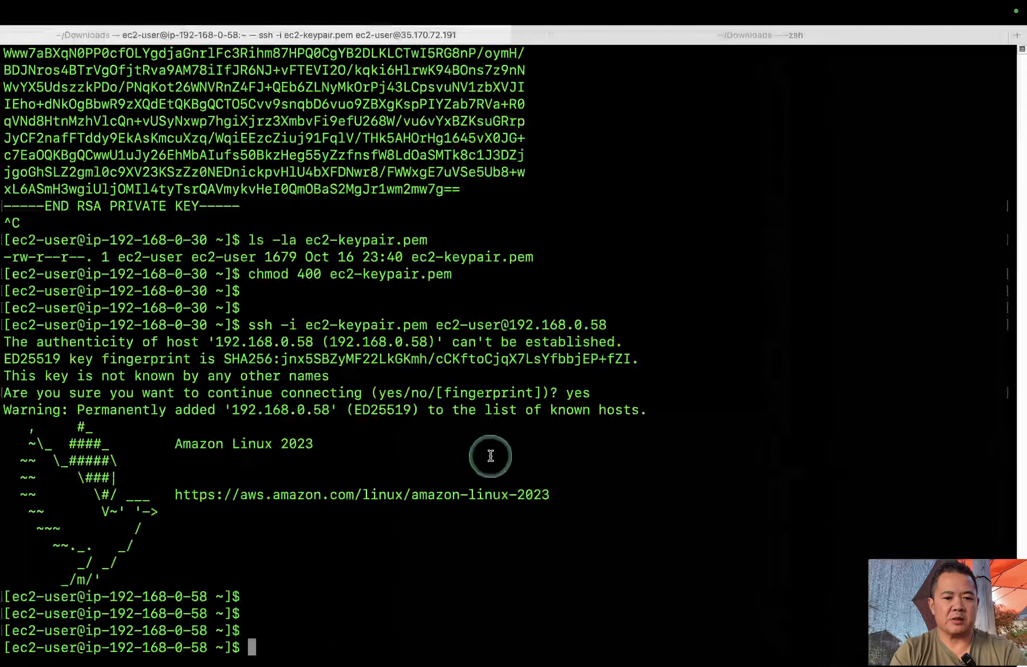
text(aws s3 ls)
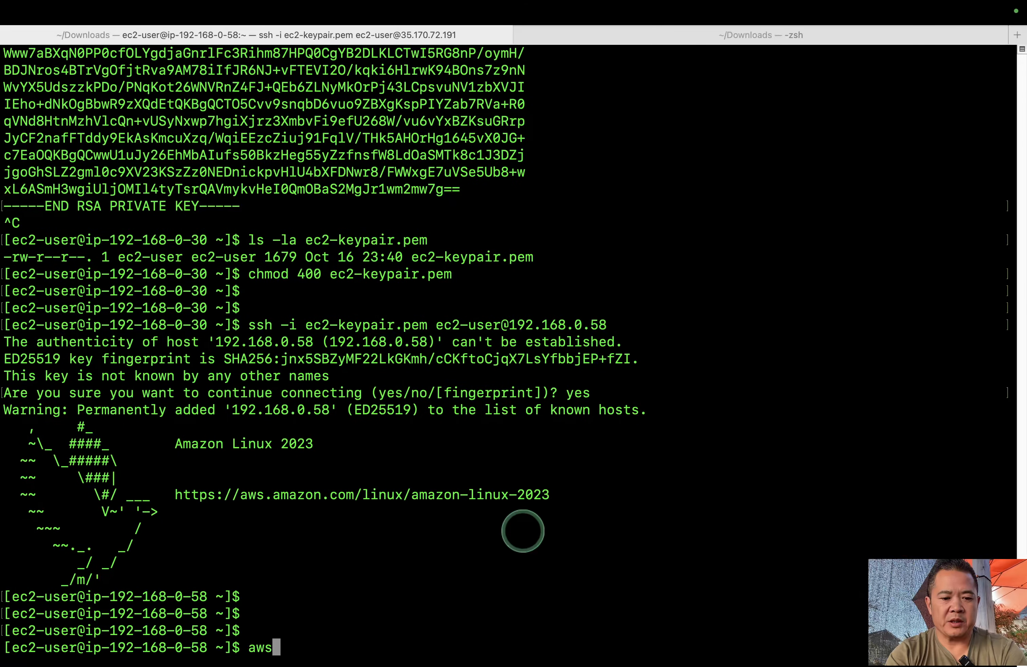
key(Return)
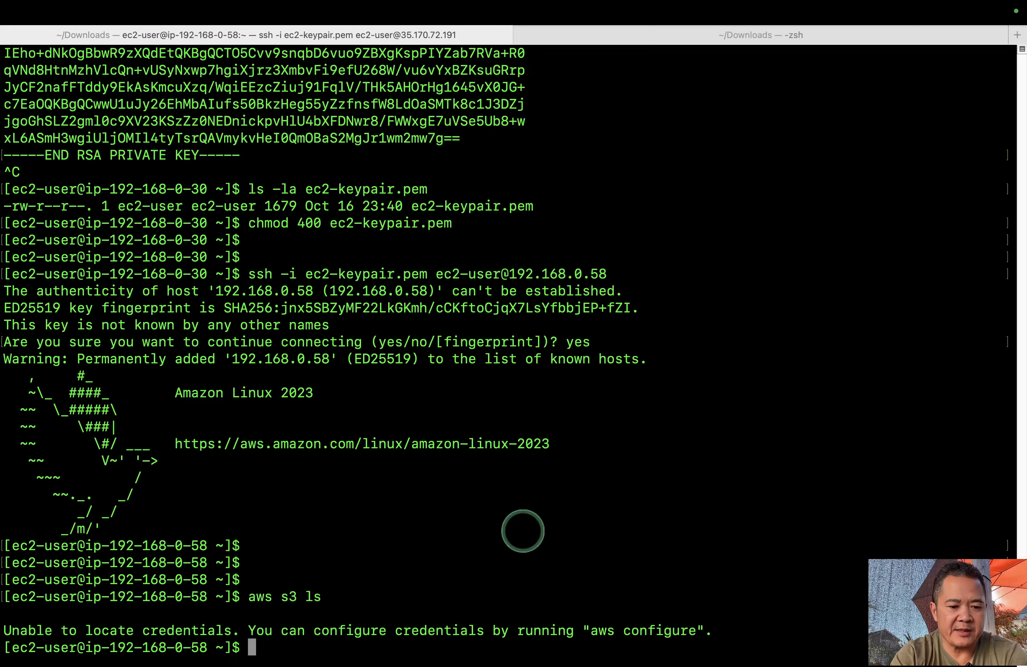
key(Return)
key(Return)
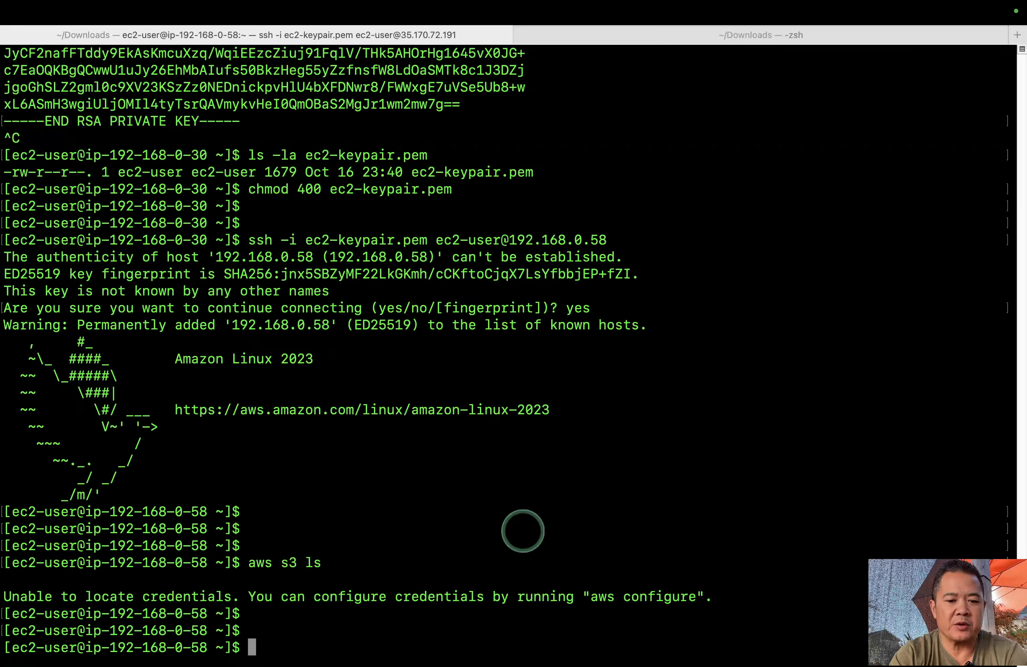
- Switch to the AWS console and start creating a new access key in the signed-in IAM user's security credentials
key(ctrl+Right)
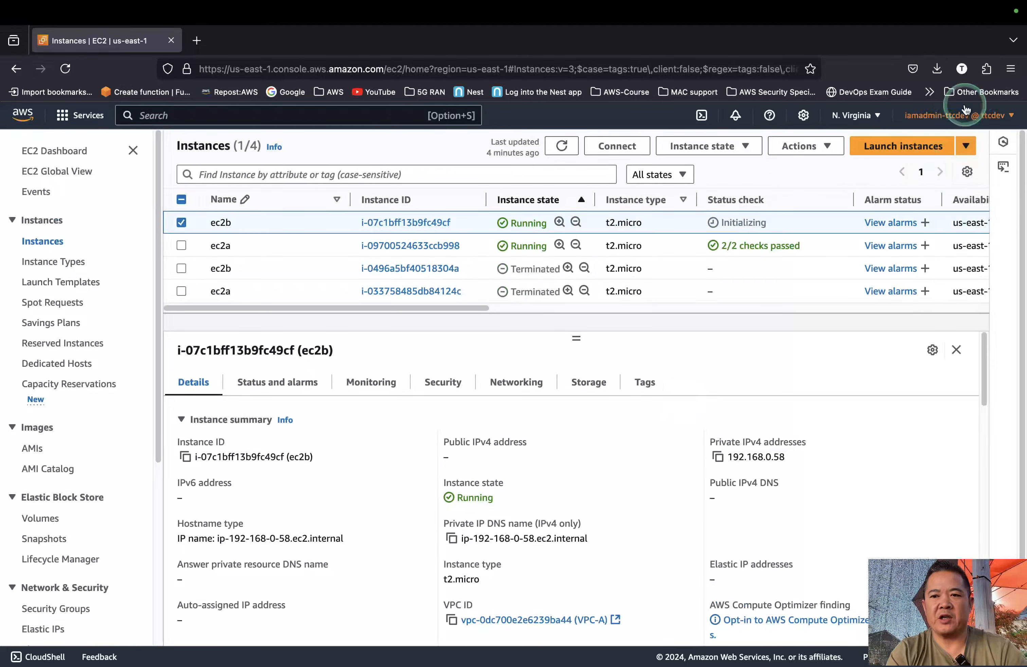
click(998, 115)
click(858, 317)
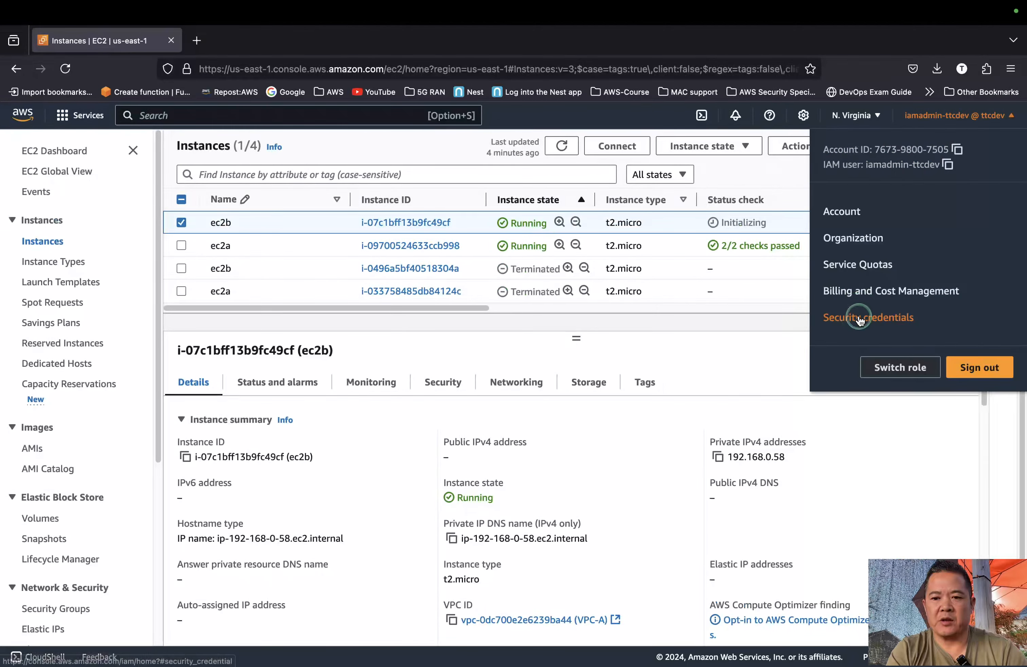
scroll(686, 343, down, 10)
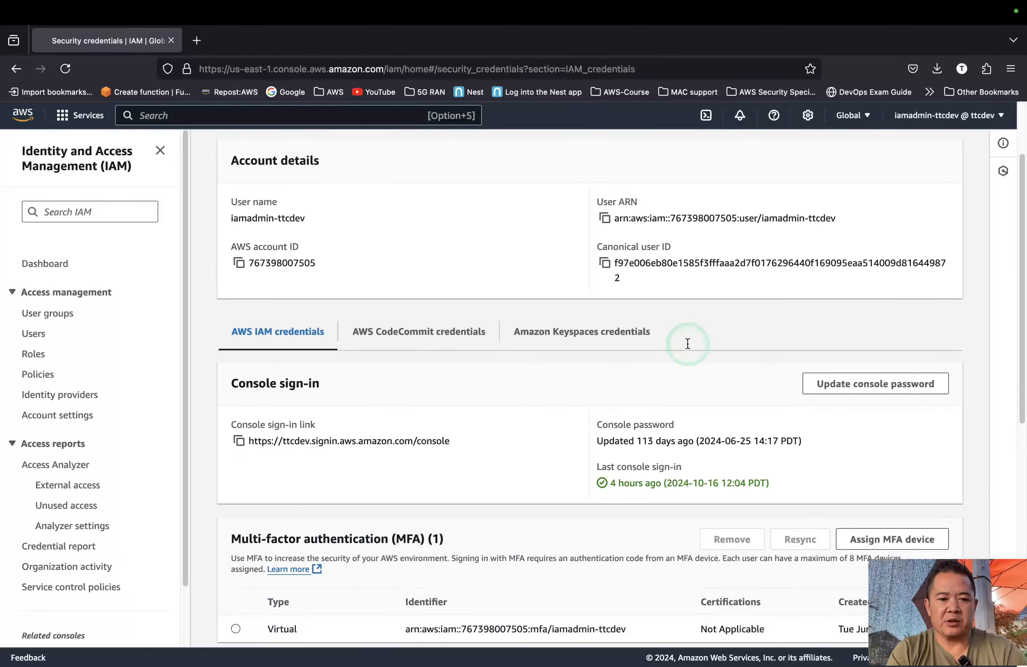
scroll(687, 342, up, 1)
scroll(686, 343, down, 1)
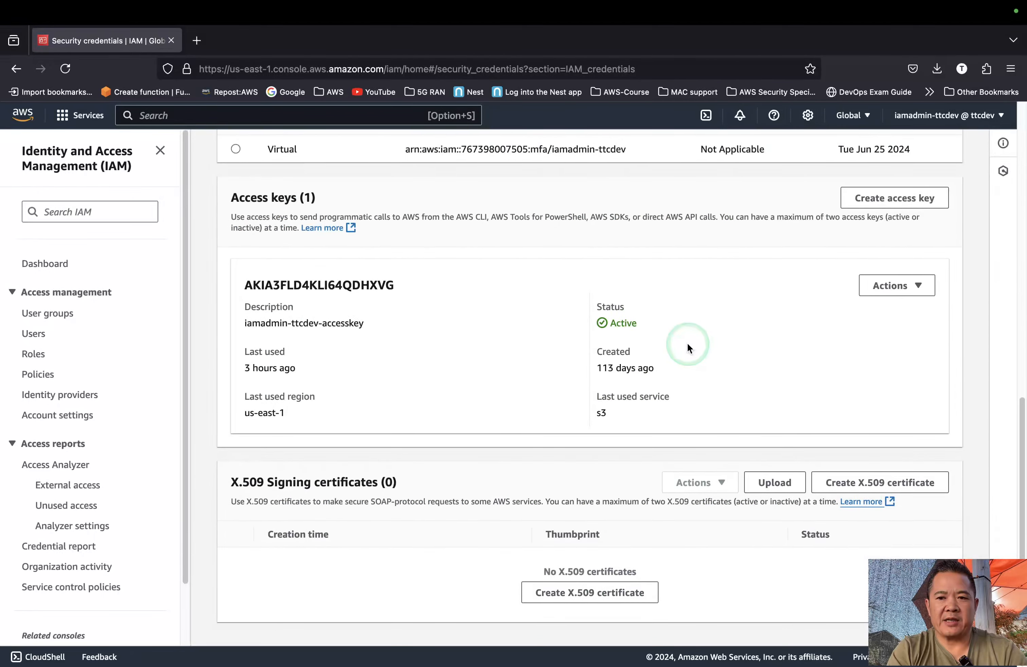
click(904, 198)
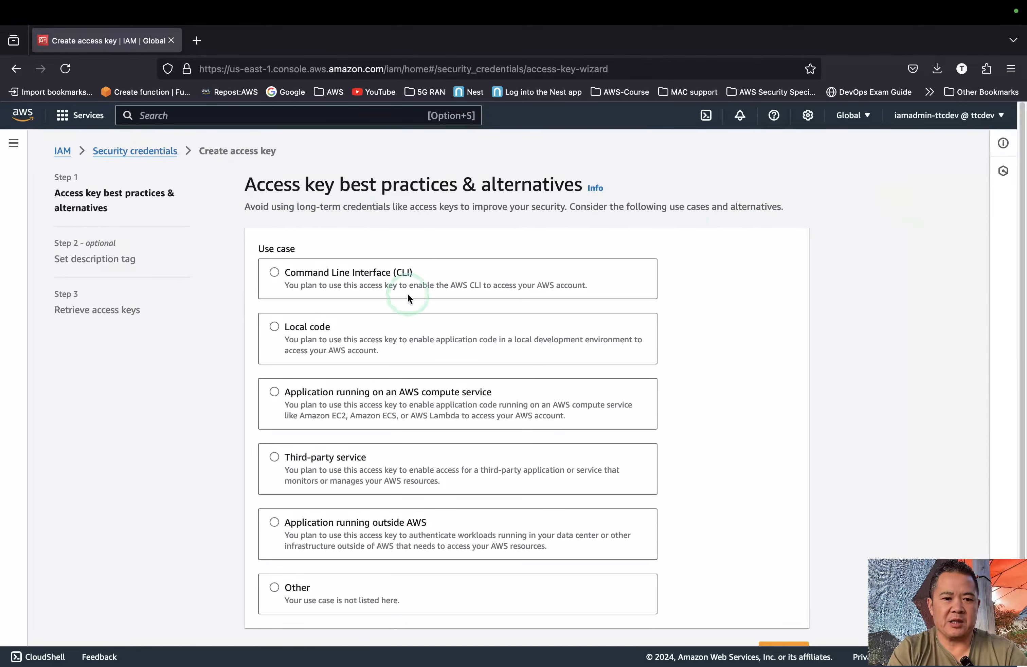
- Choose Command Line Interface (CLI) as the access key's use case, acknowledge the recommendation and proceed to the description tag
click(322, 281)
scroll(400, 336, down, 5)
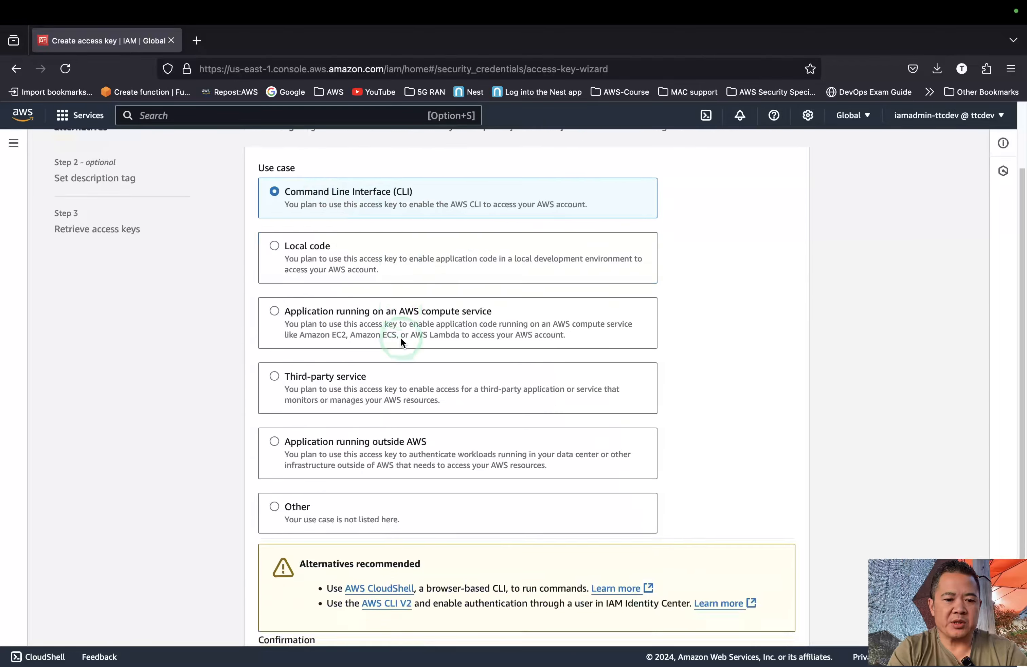
click(784, 622)
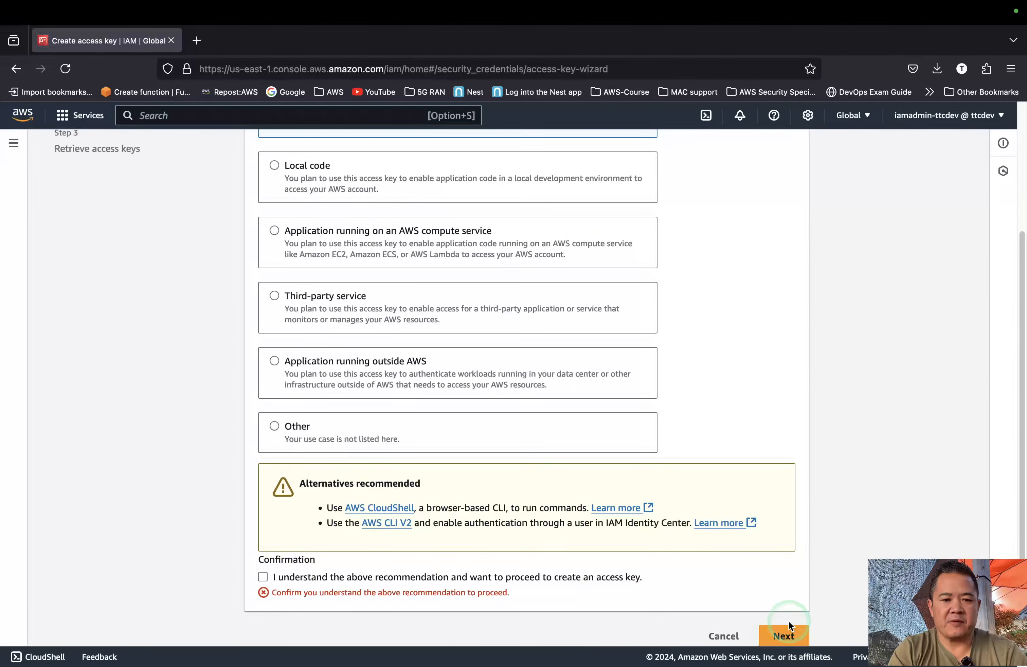
click(353, 581)
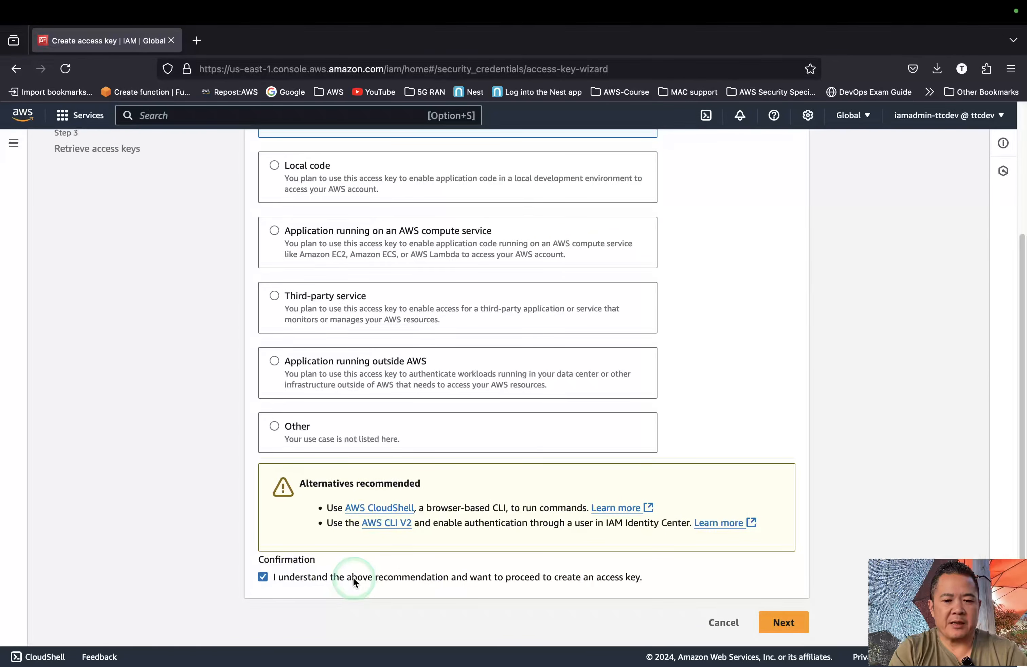
click(785, 622)
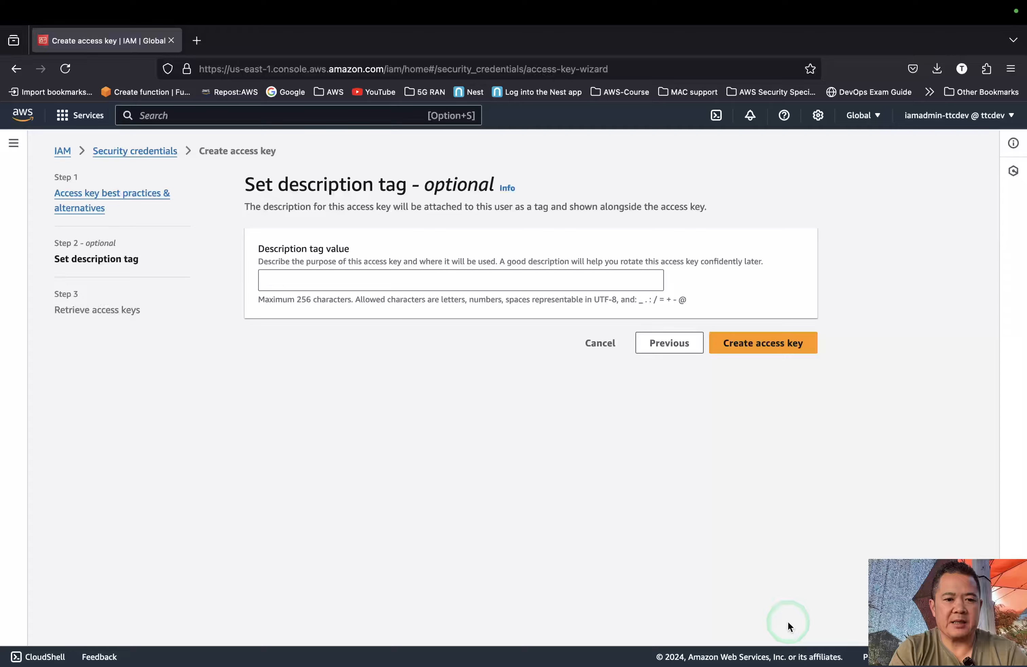
- Create the access key with the description tag "aws cli" and copy its access key ID
click(413, 269)
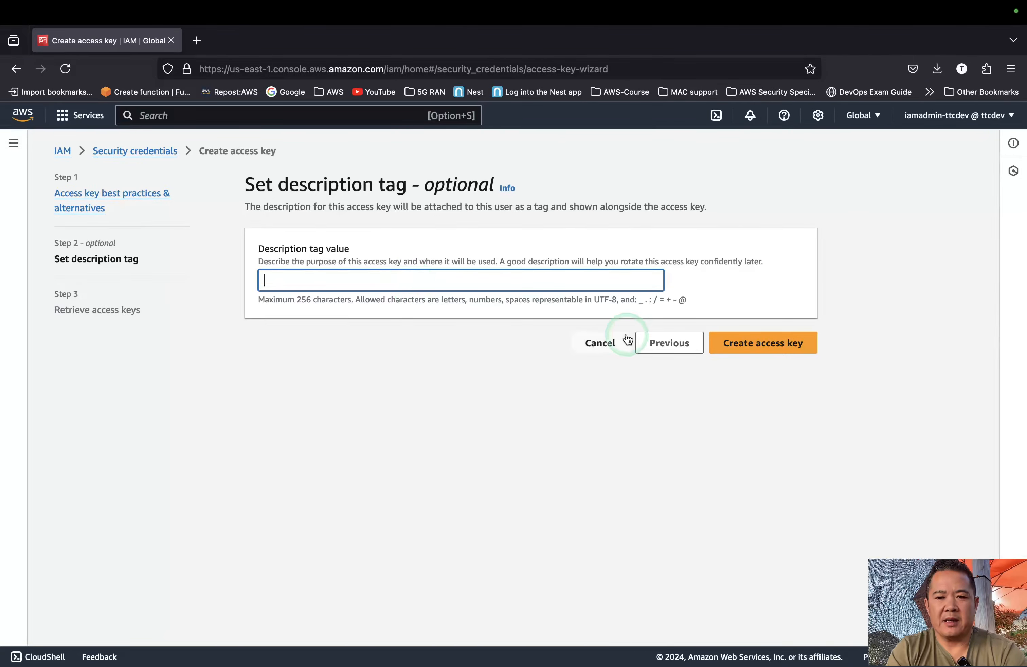
text(a)
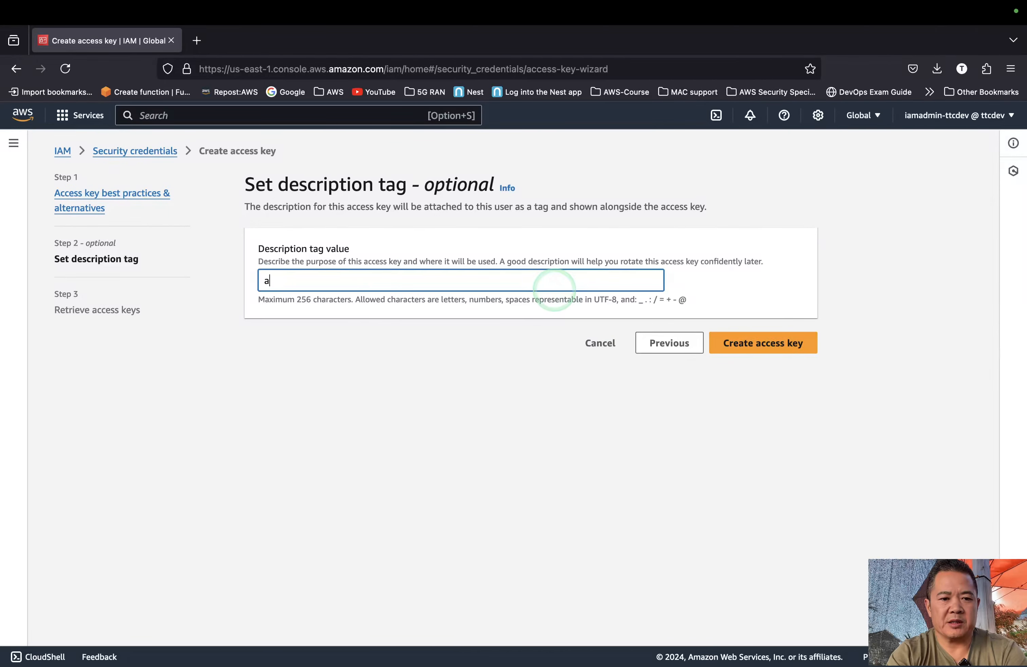
text(ws sli)
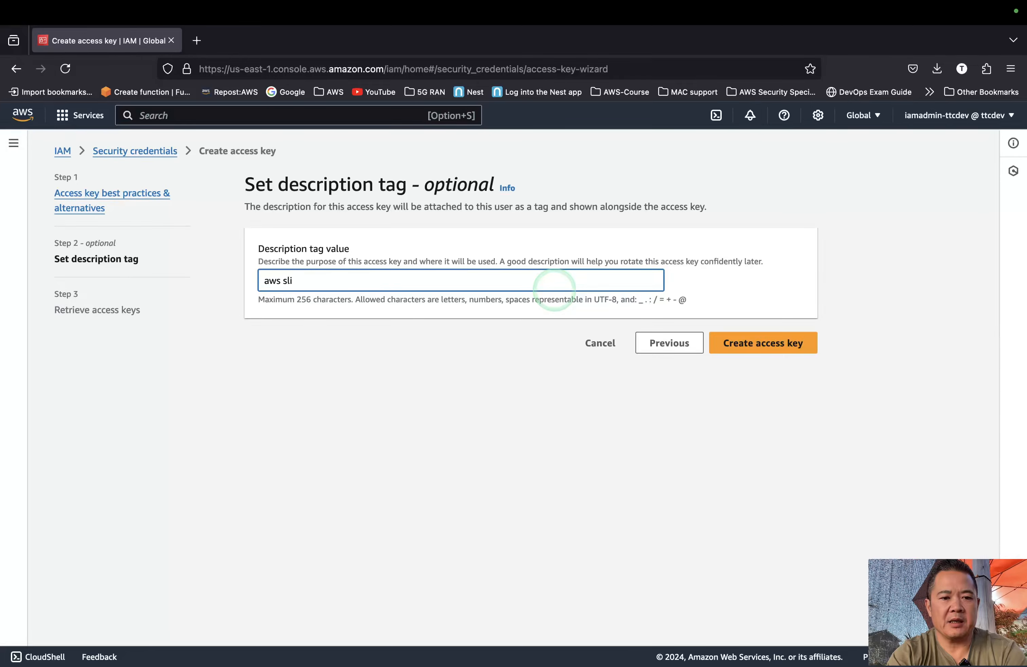
key(BackSpace)
key(BackSpace)
key(BackSpace)
text(cli)
click(779, 352)
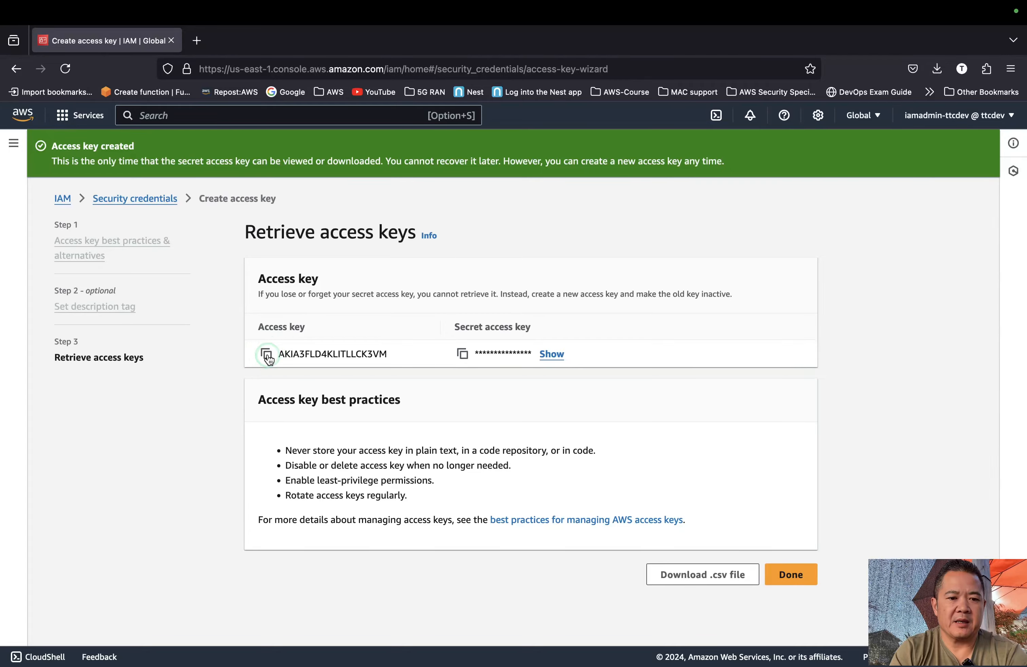
click(267, 354)
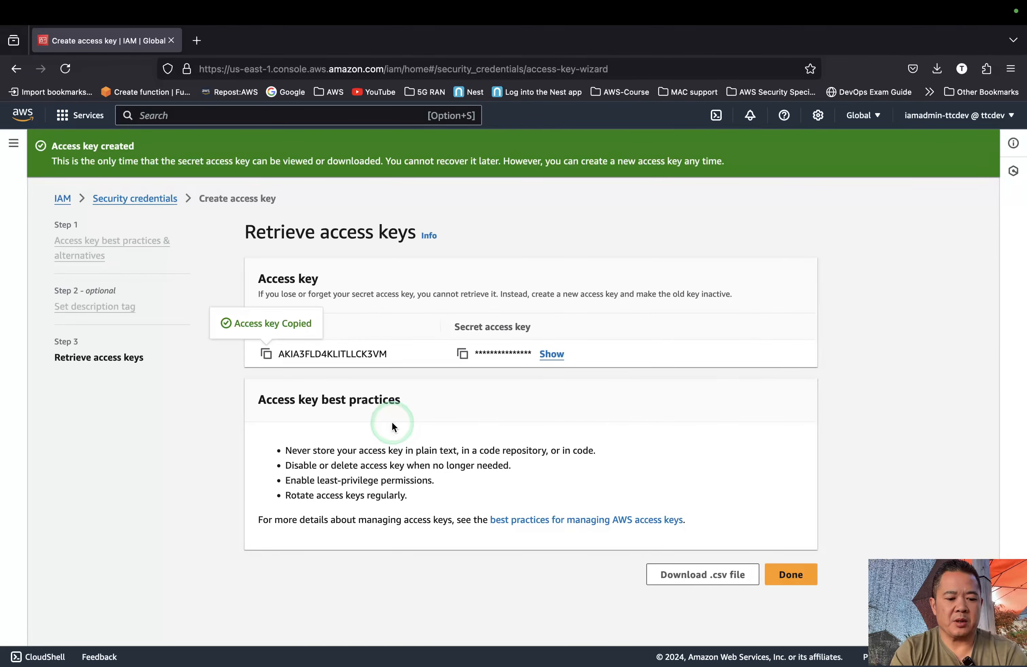
- Switch to the terminal, run aws configure in the ec2b session and enter the copied AWS access key ID
key(ctrl+Left)
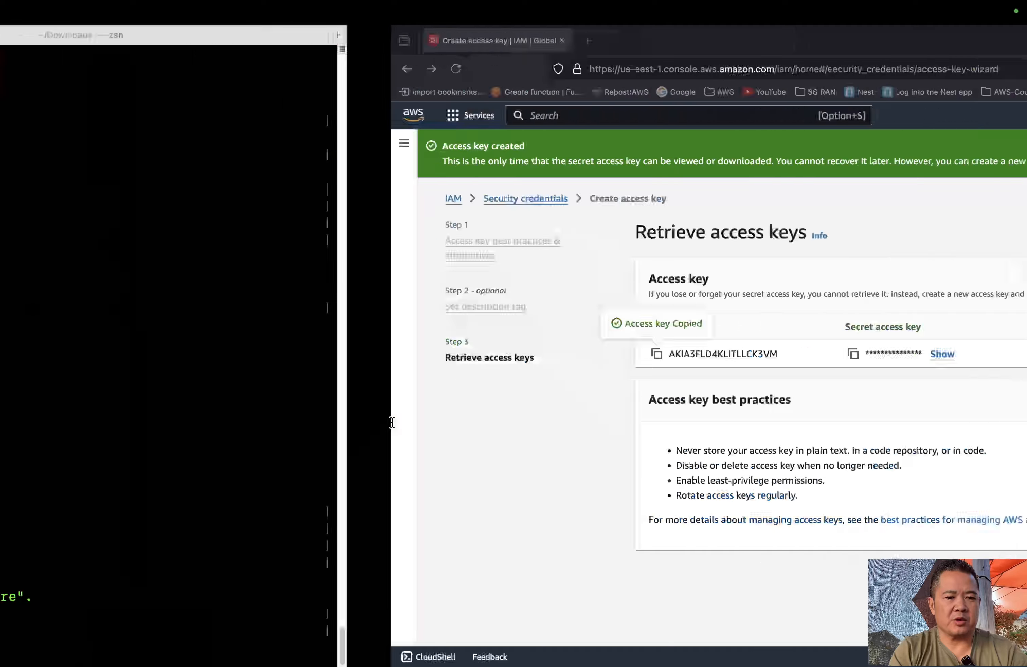
text(aws)
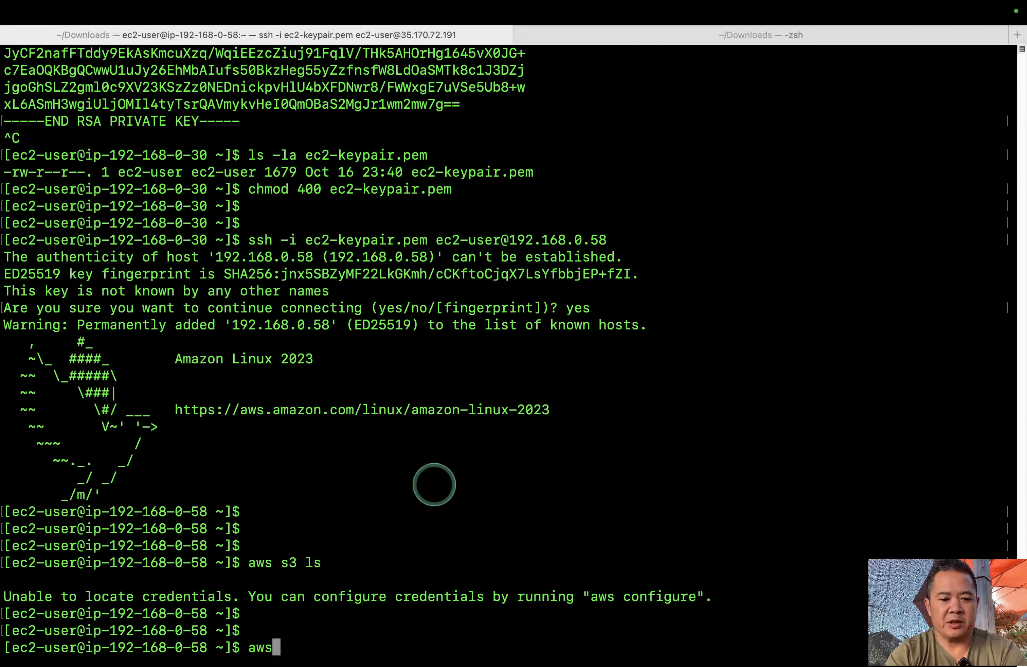
text( configure)
key(Return)
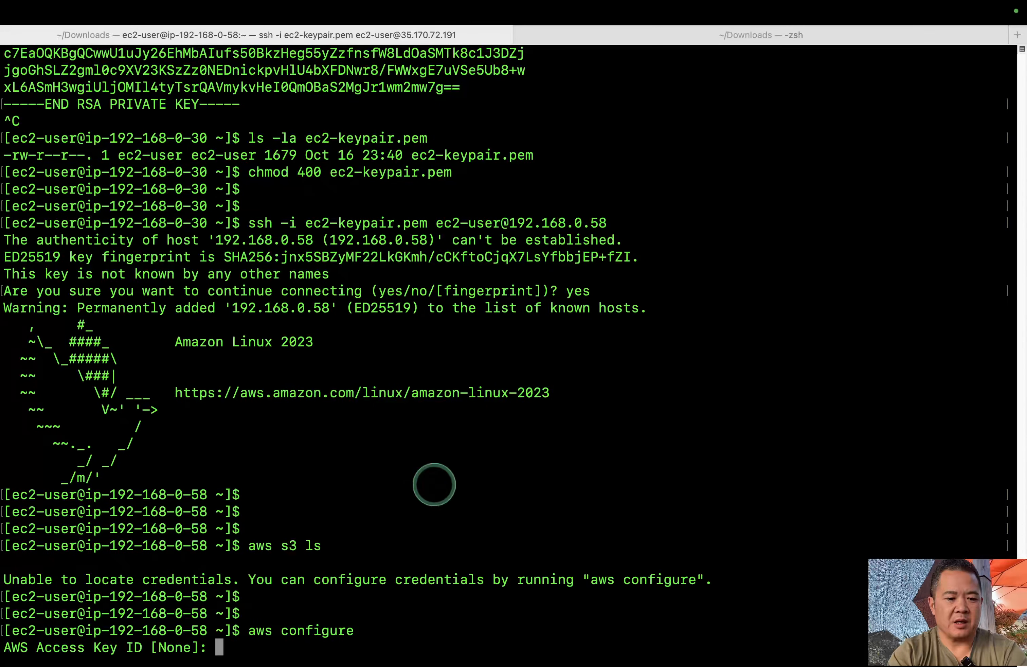
key(super+v)
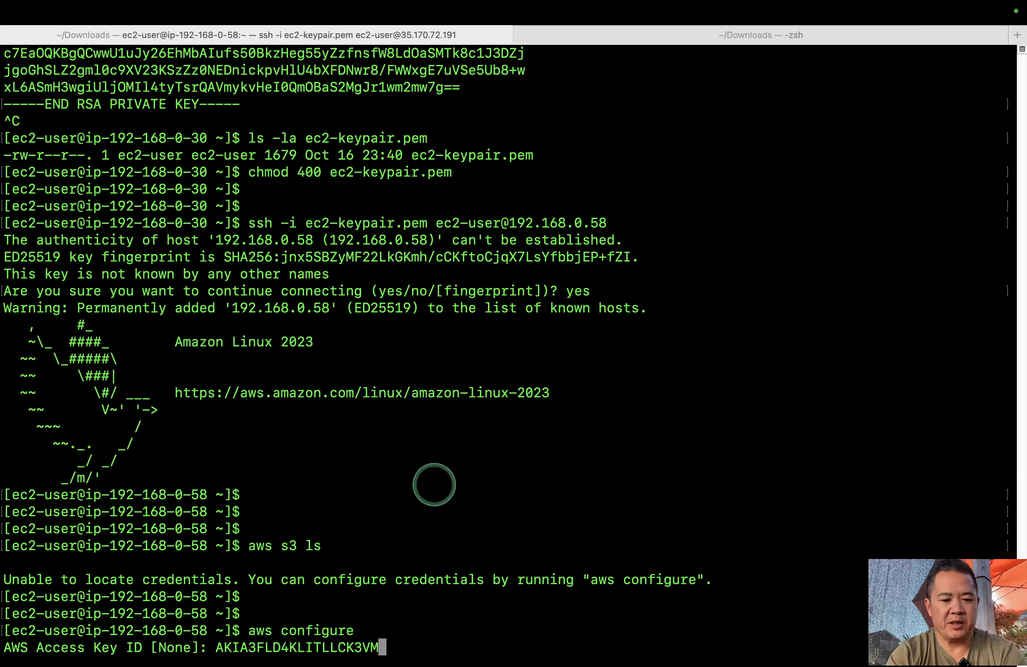
key(Return)
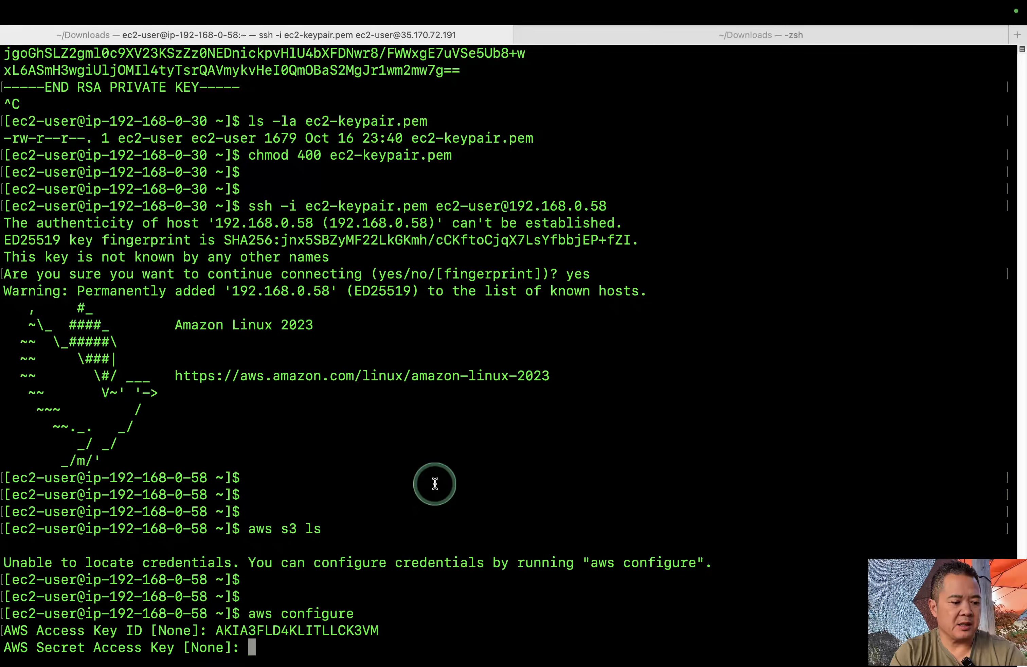
- Reveal and copy the secret access key in the AWS console, and enter it at the AWS Secret Access Key prompt in the terminal
key(super+Tab)
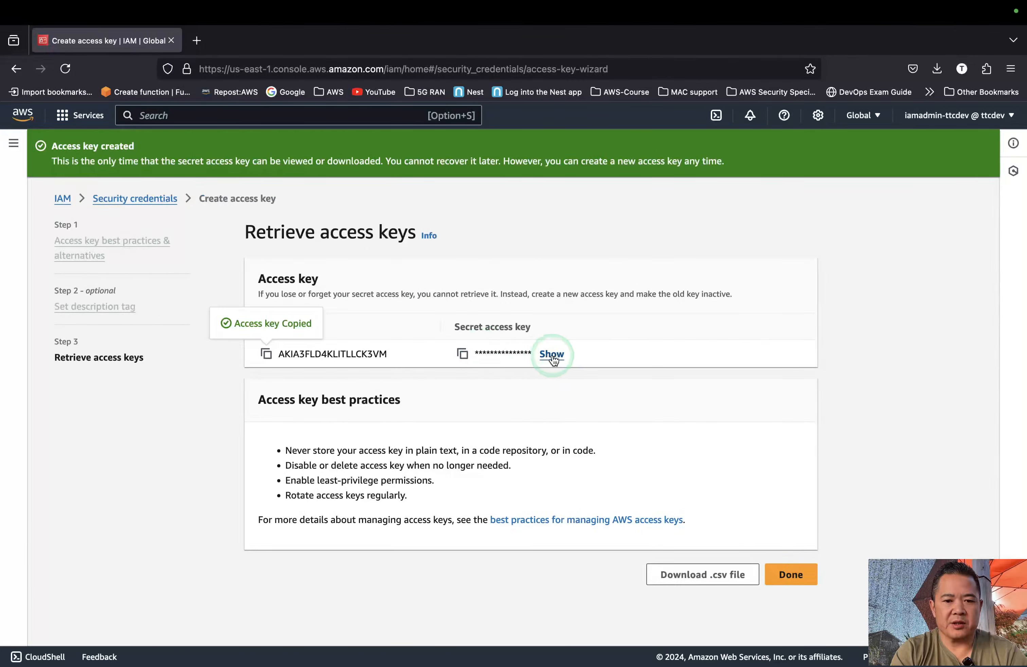
click(552, 359)
click(463, 356)
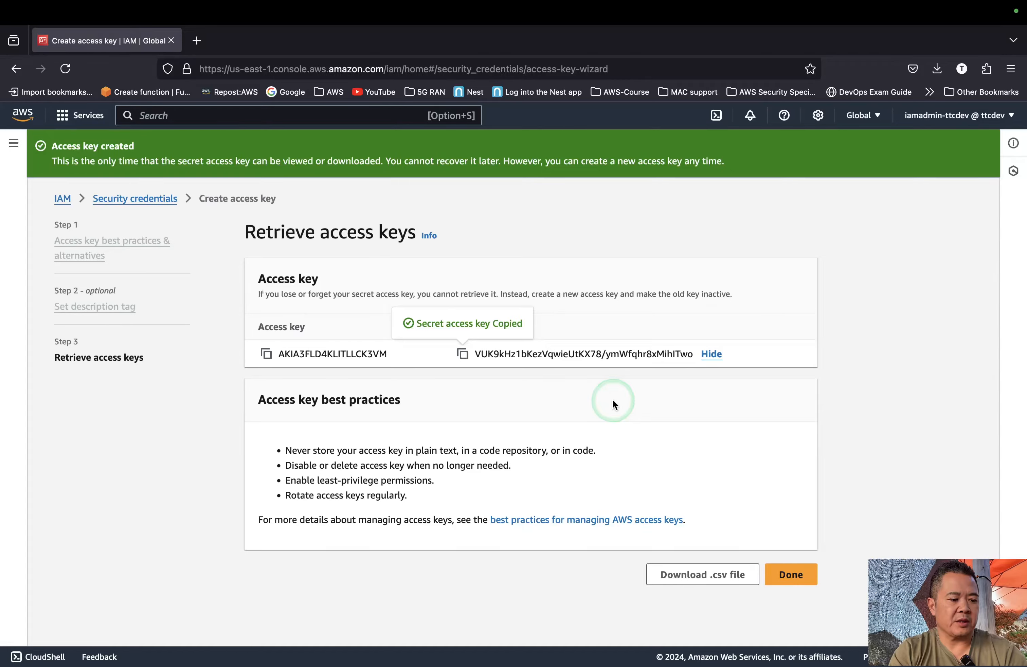
key(super+Tab)
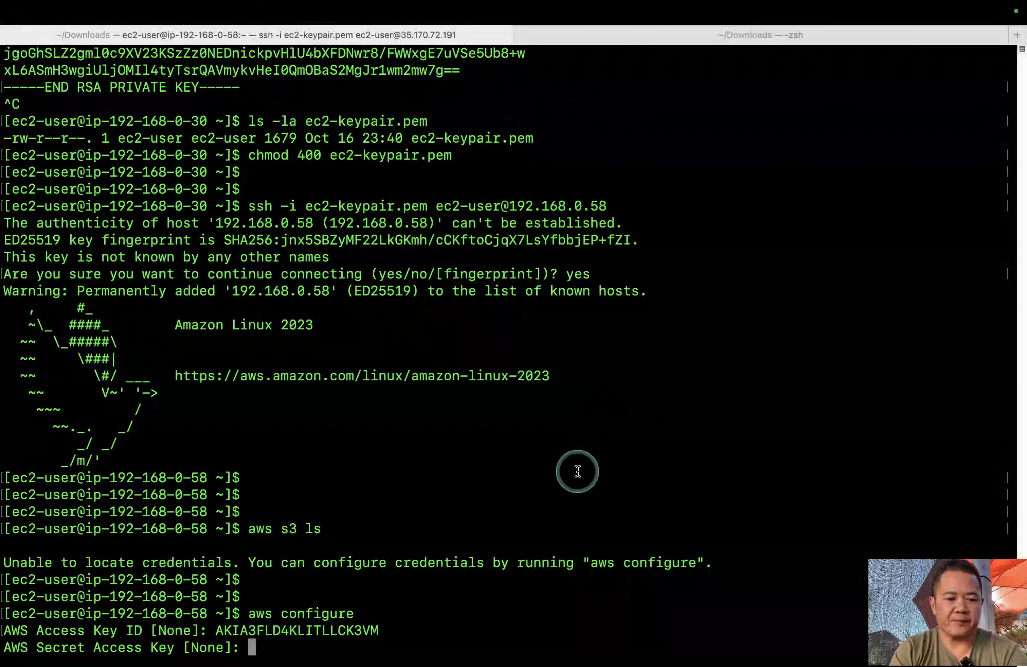
key(super+v)
key(Return)
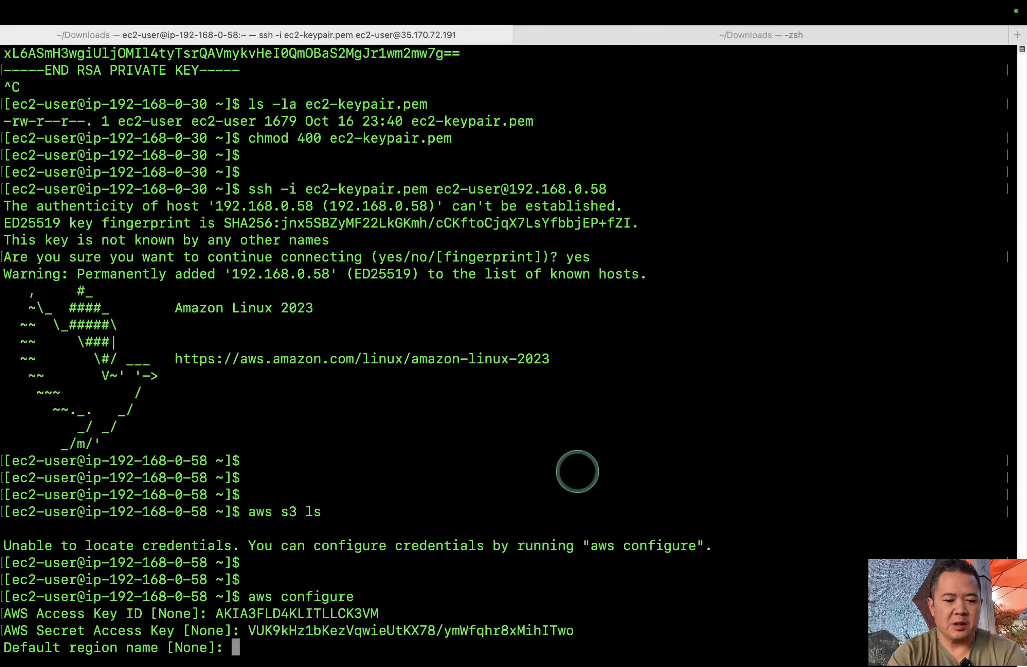
- Set the default region name to us-east-1 and leave the default output format empty
text(us-east-)
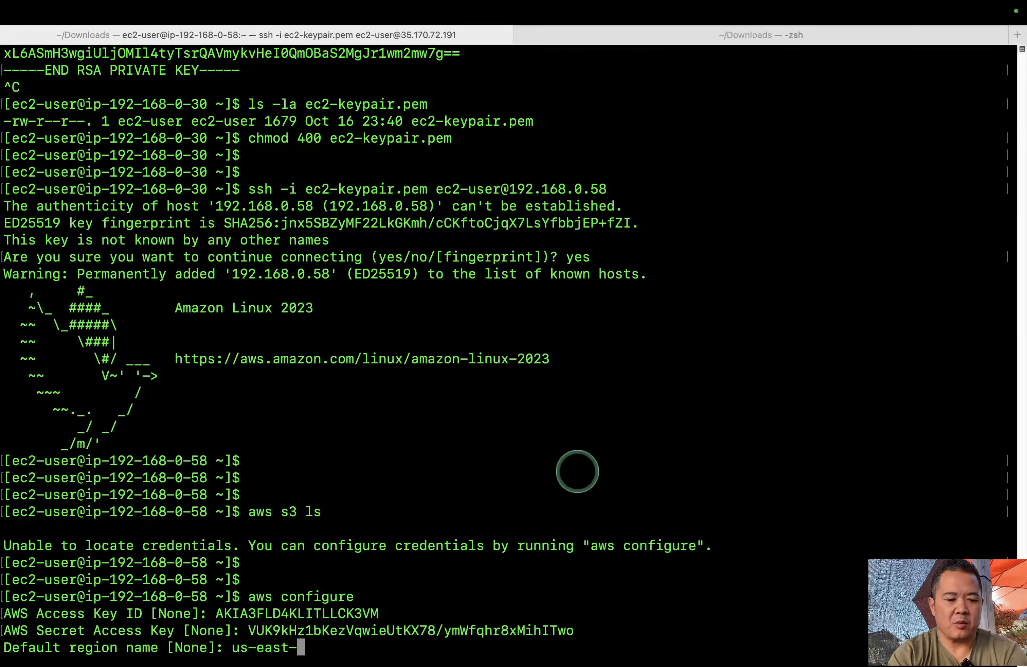
text(1)
key(Return)
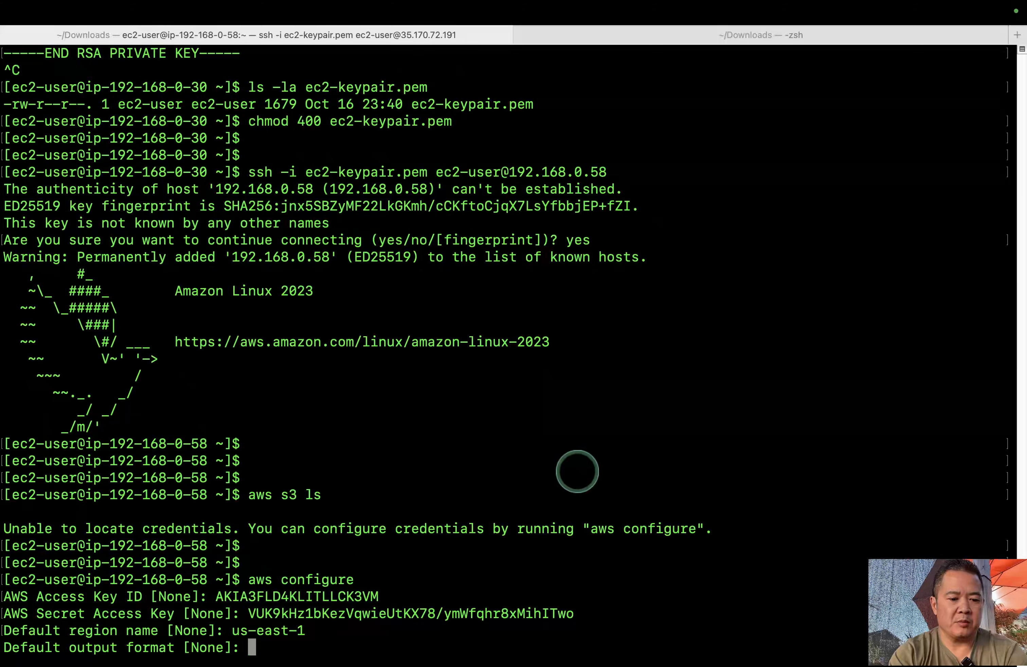
key(Return)
key(Return)
key(Return)
key(Return)
key(Return)
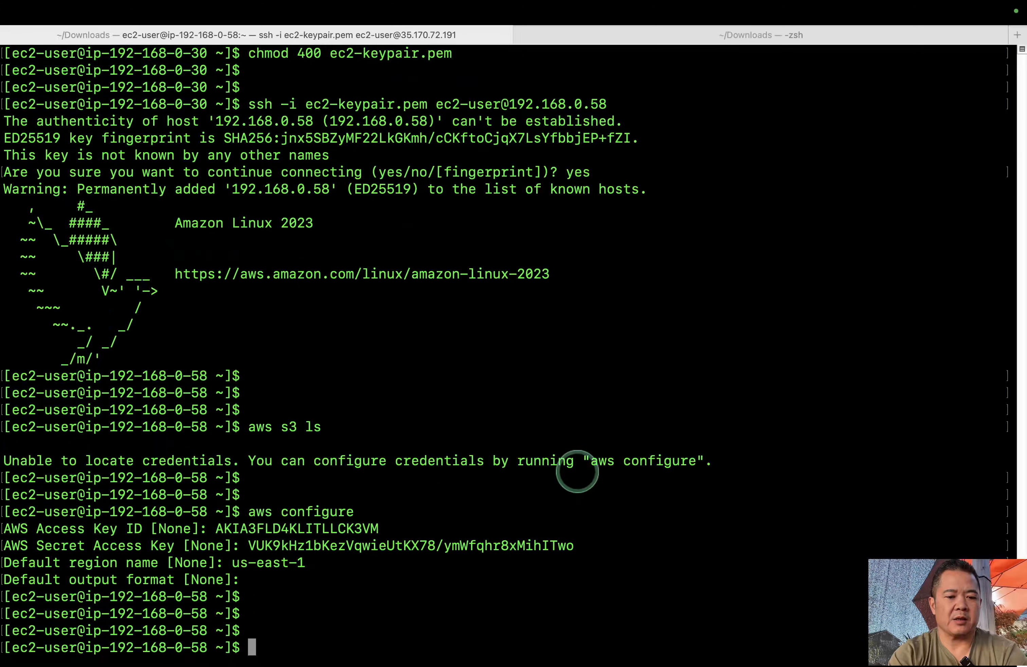
- Run aws s3 ls again in the ec2b session with the configured credentials
key(Up)
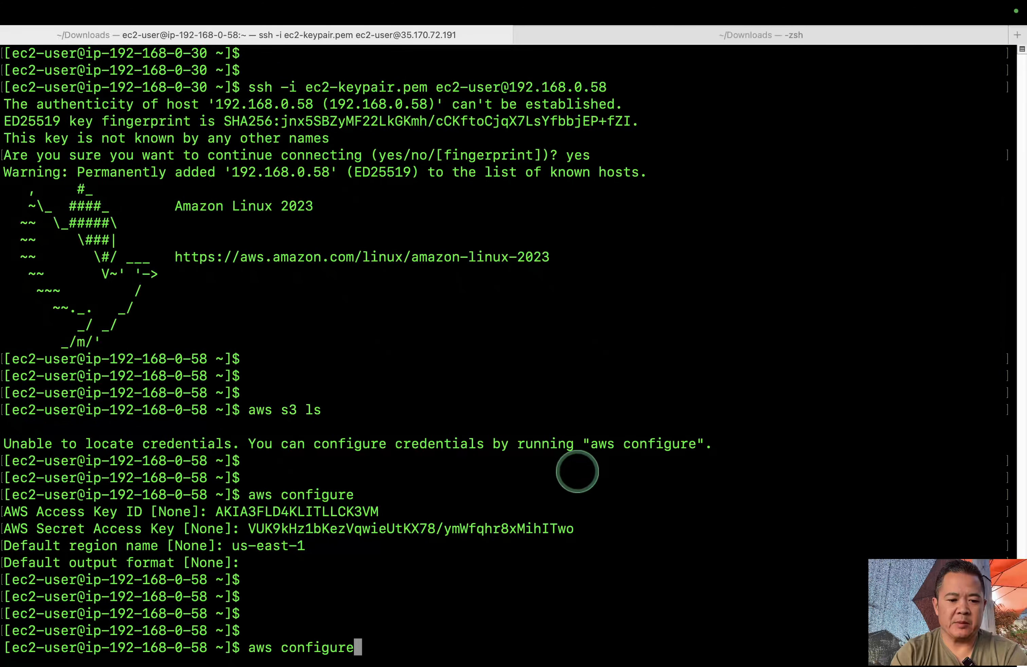
key(Up)
key(Return)
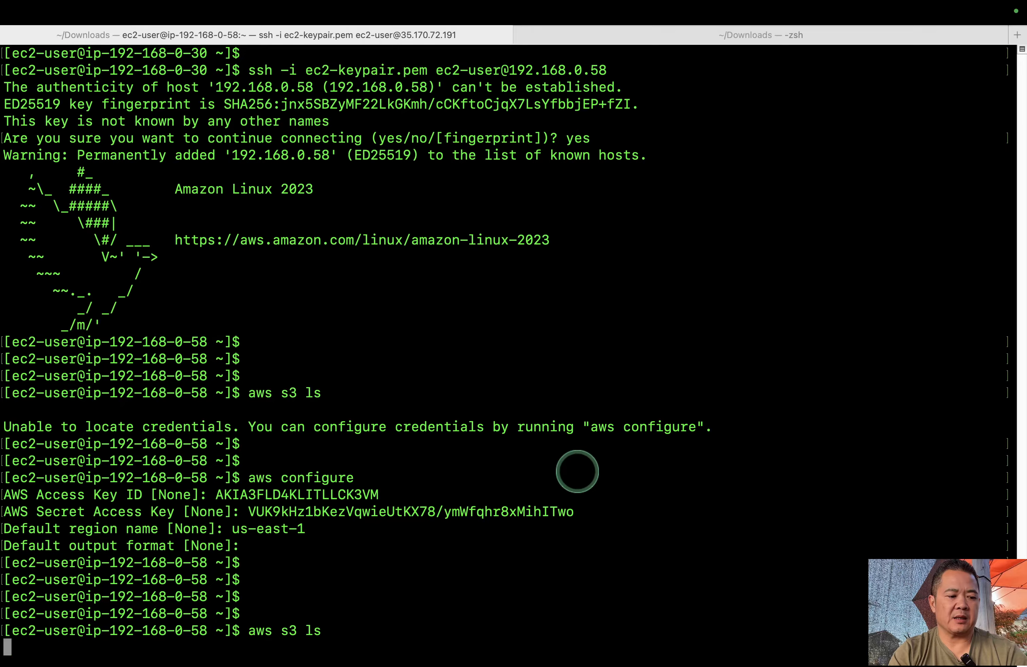
- Switch to the AWS console, find the S3 service and start creating a bucket
key(ctrl+Right)
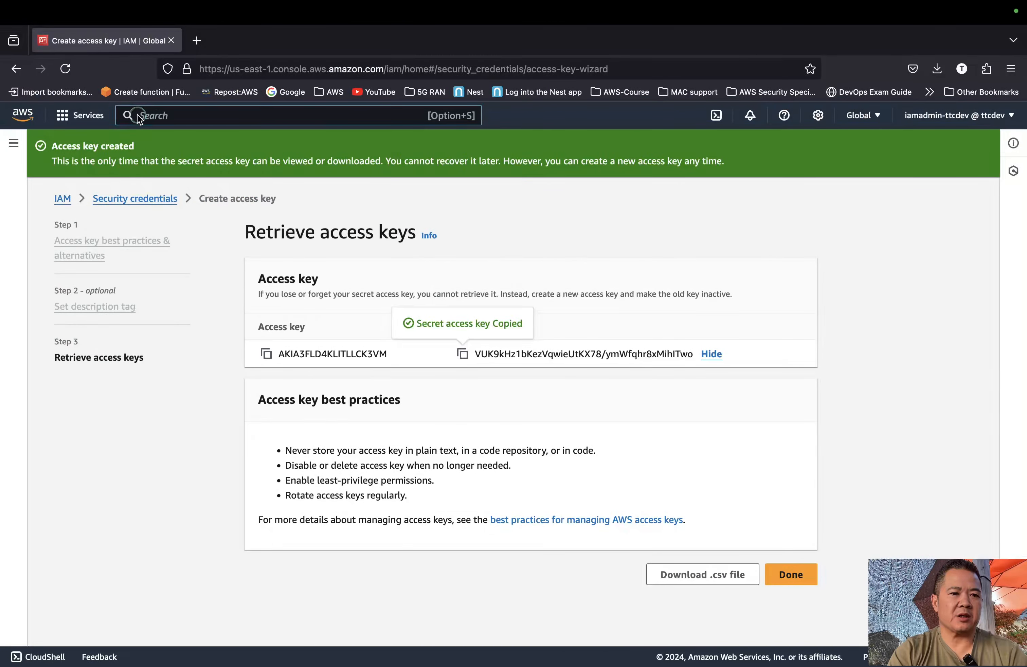
click(210, 112)
text(s3)
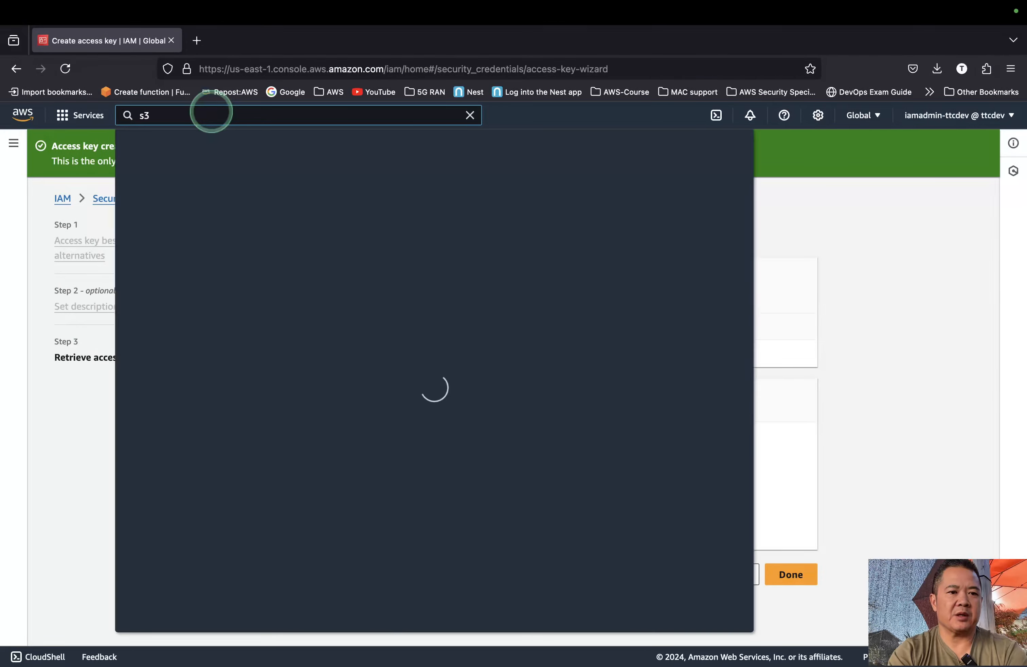
click(333, 222)
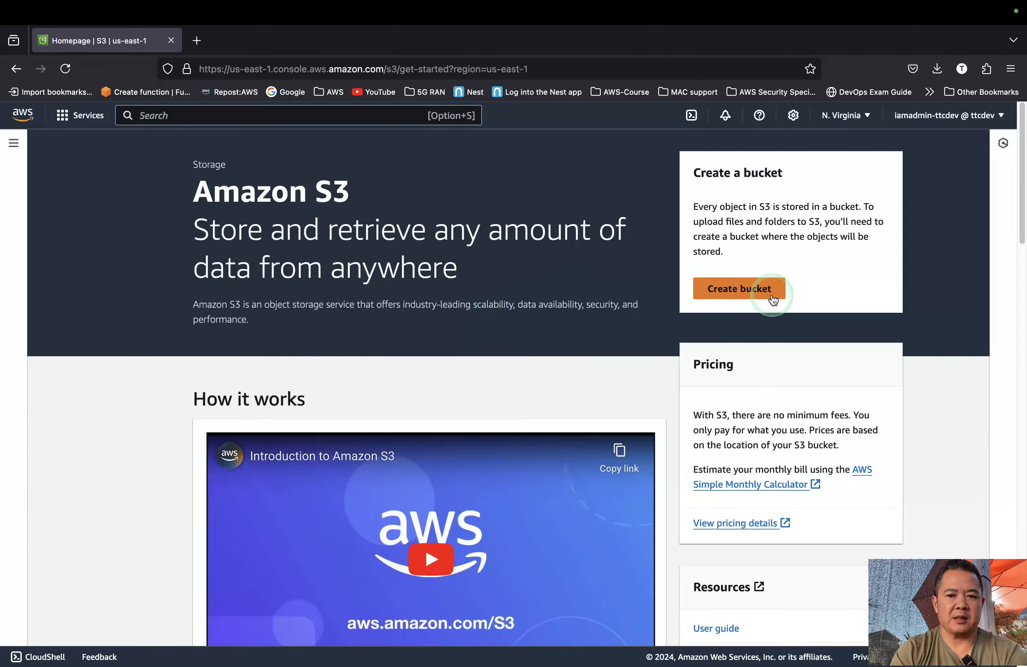
click(773, 298)
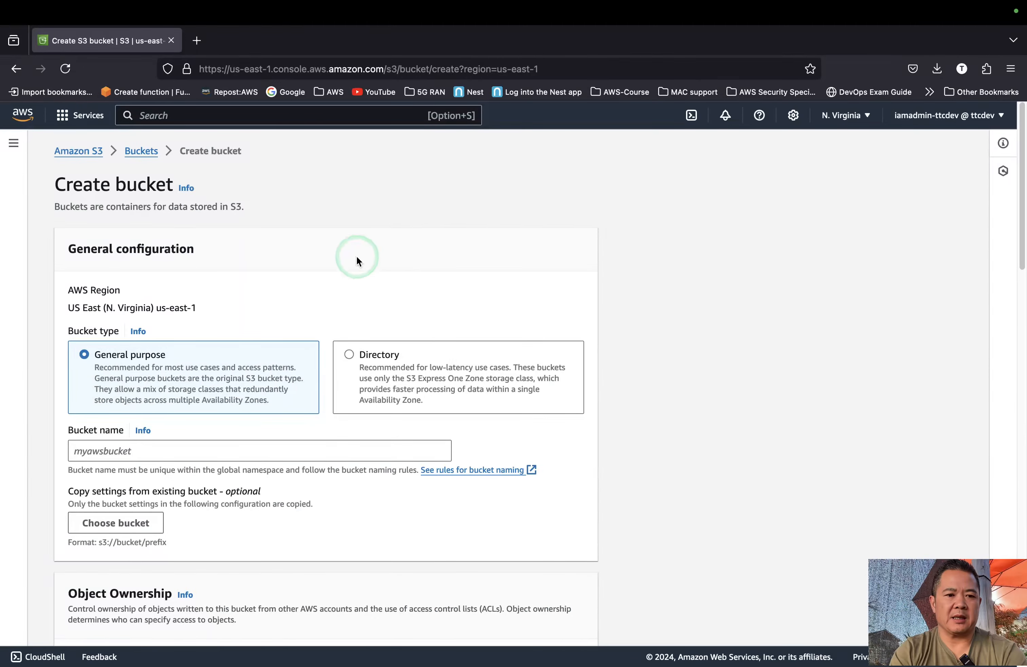
- Name the general purpose bucket s3bucket-95131 and create it with the default ownership, public access, versioning and encryption settings
scroll(298, 355, down, 3)
click(298, 356)
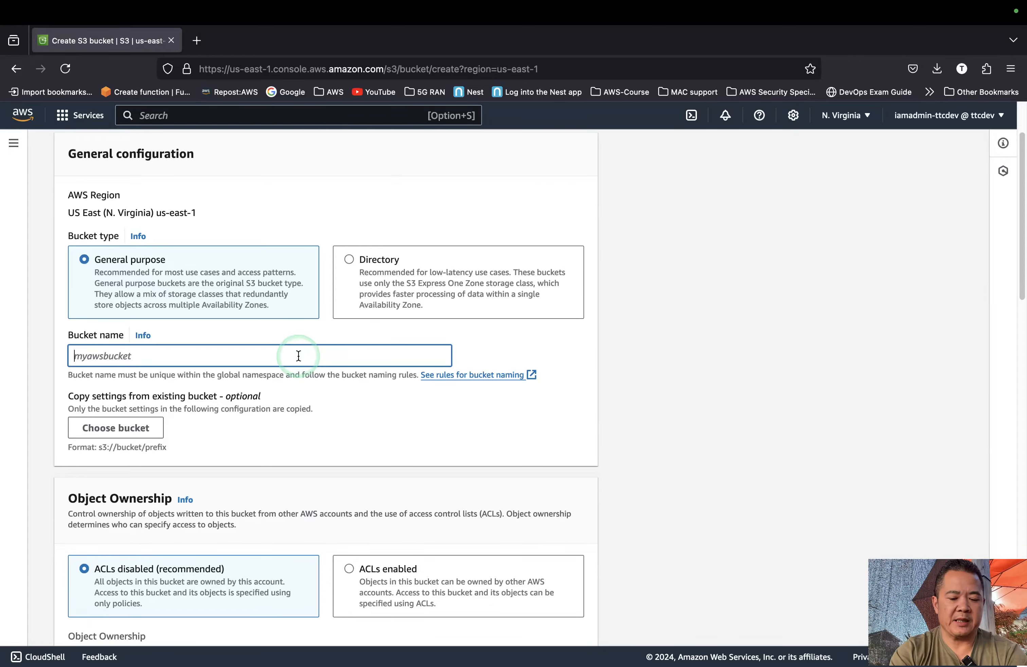
text(s3bucket-95131)
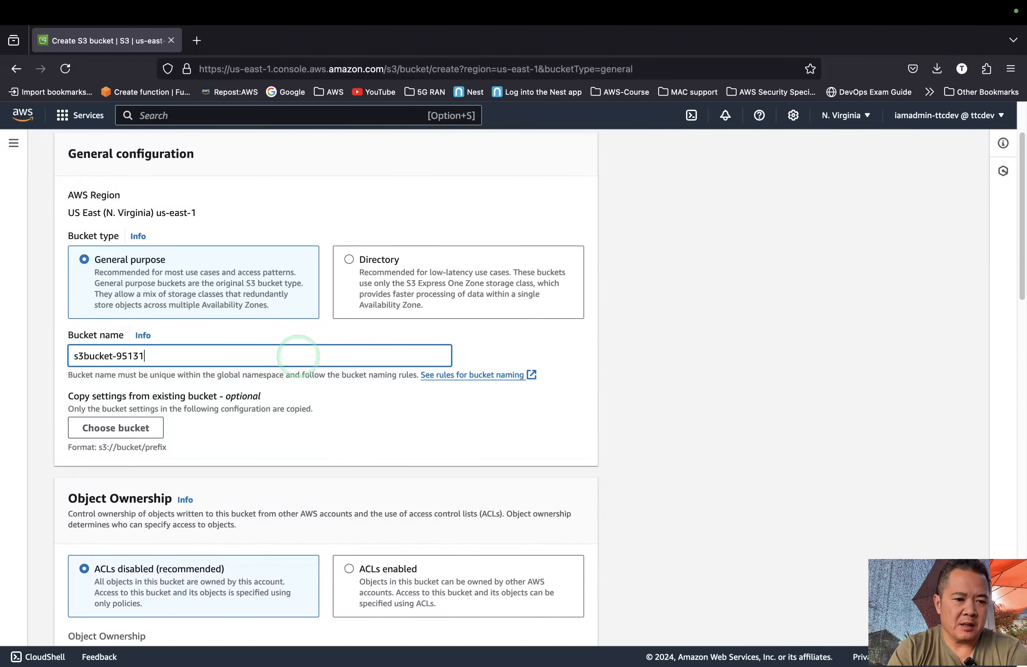
scroll(287, 407, down, 4)
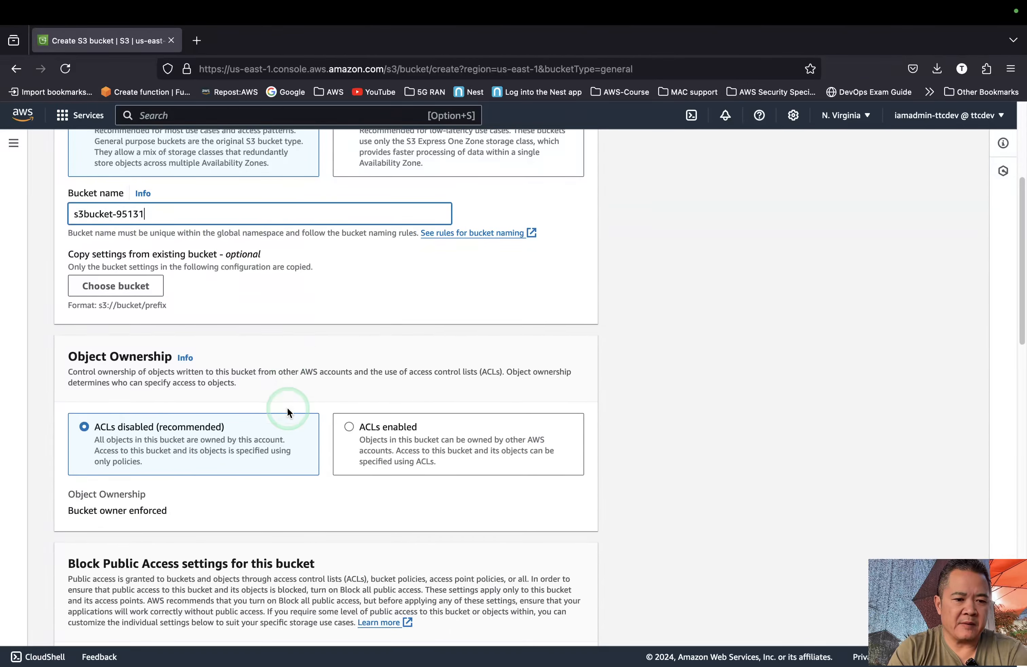
scroll(286, 408, down, 10)
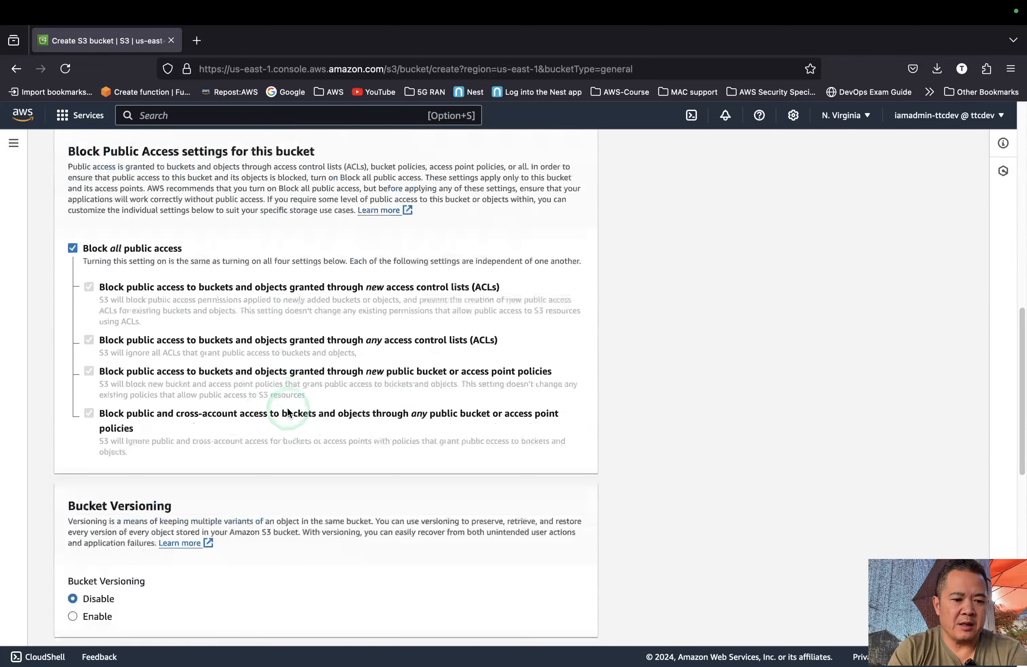
scroll(287, 408, down, 15)
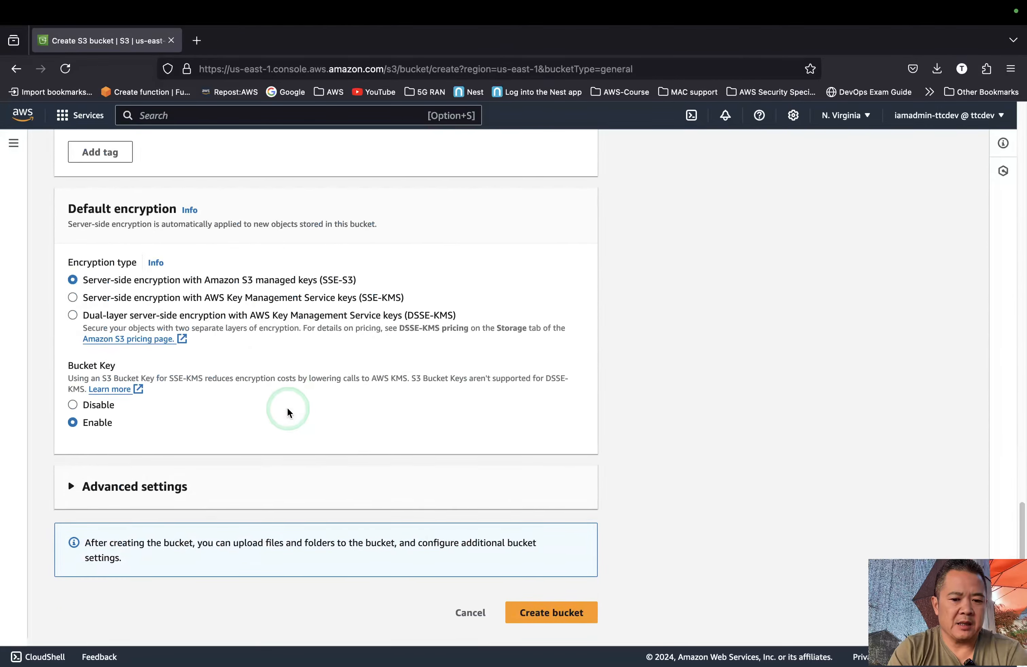
click(553, 625)
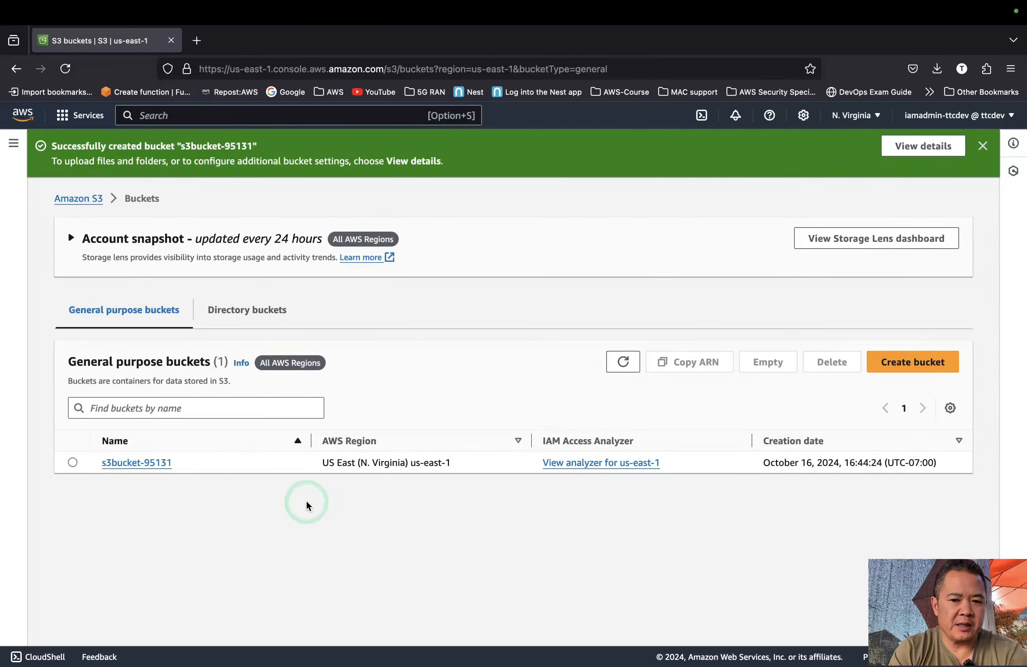
- Open the s3bucket-95131 bucket and start uploading objects to it
click(168, 462)
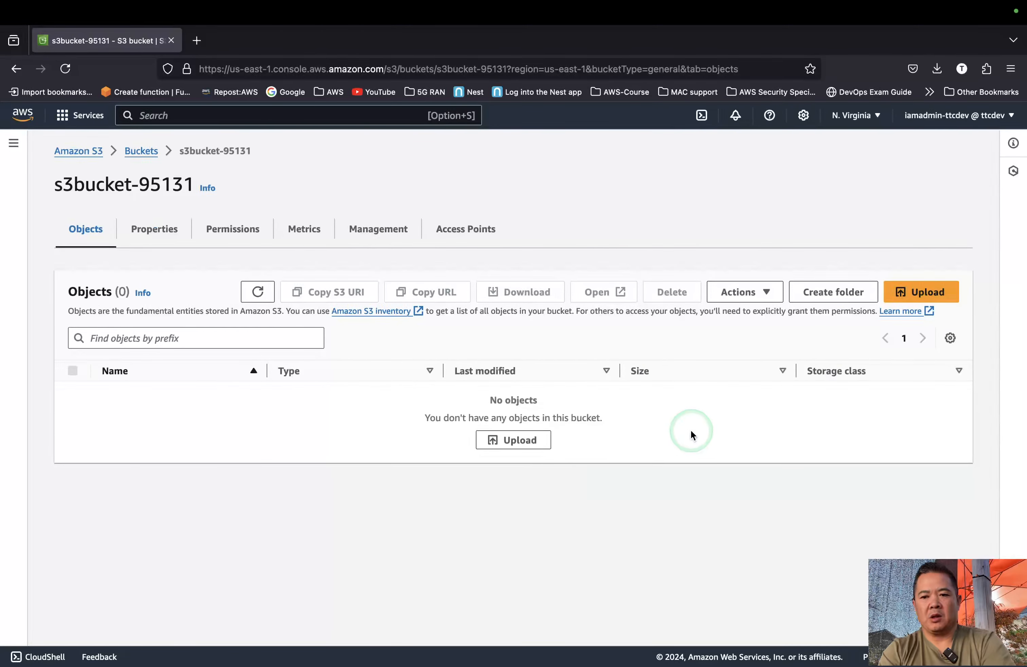
click(924, 295)
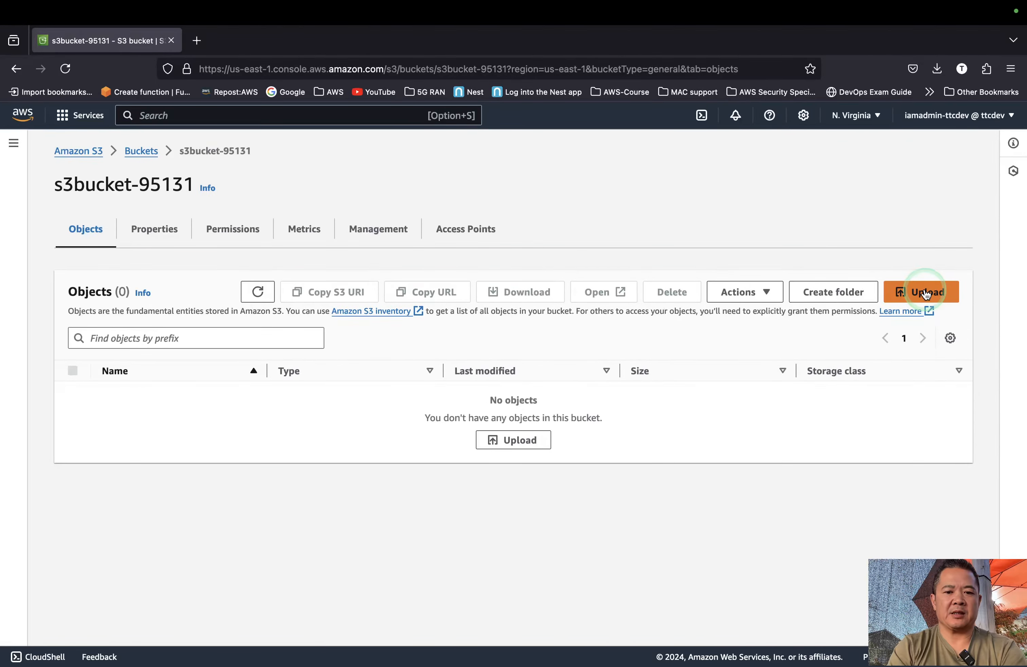
click(926, 296)
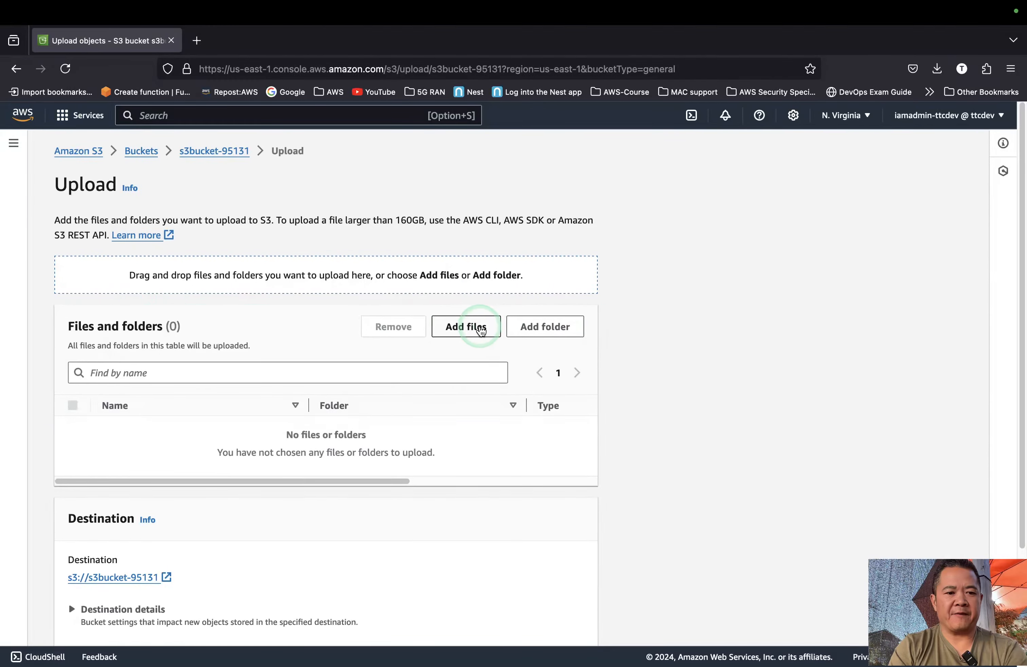
- Try to add s3bucketfile.txt from the Downloads folder to the upload, and cancel the file selection
click(481, 331)
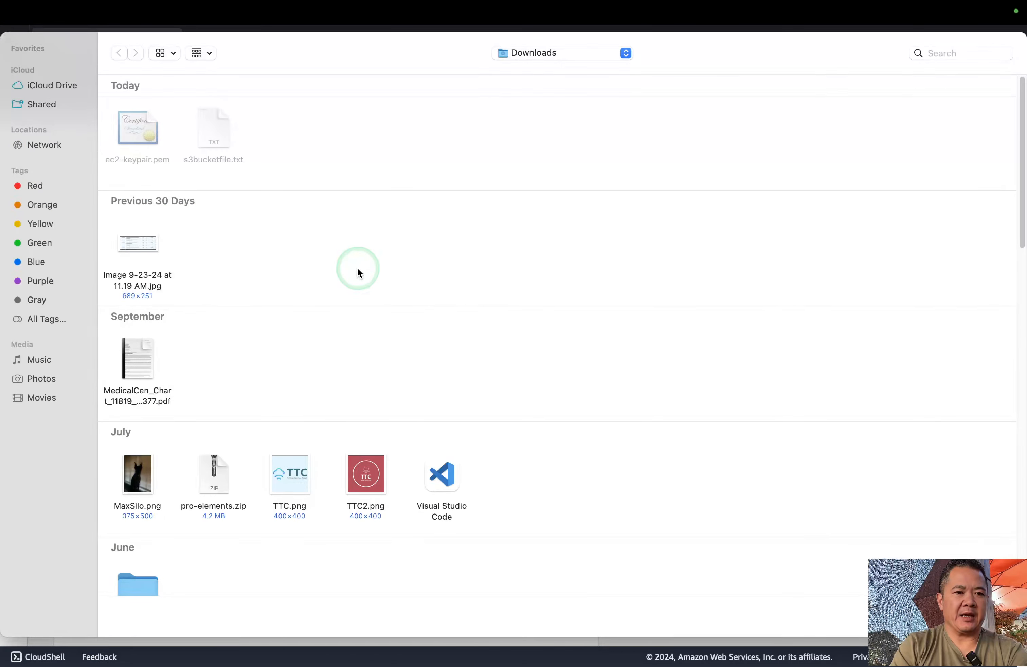
click(219, 138)
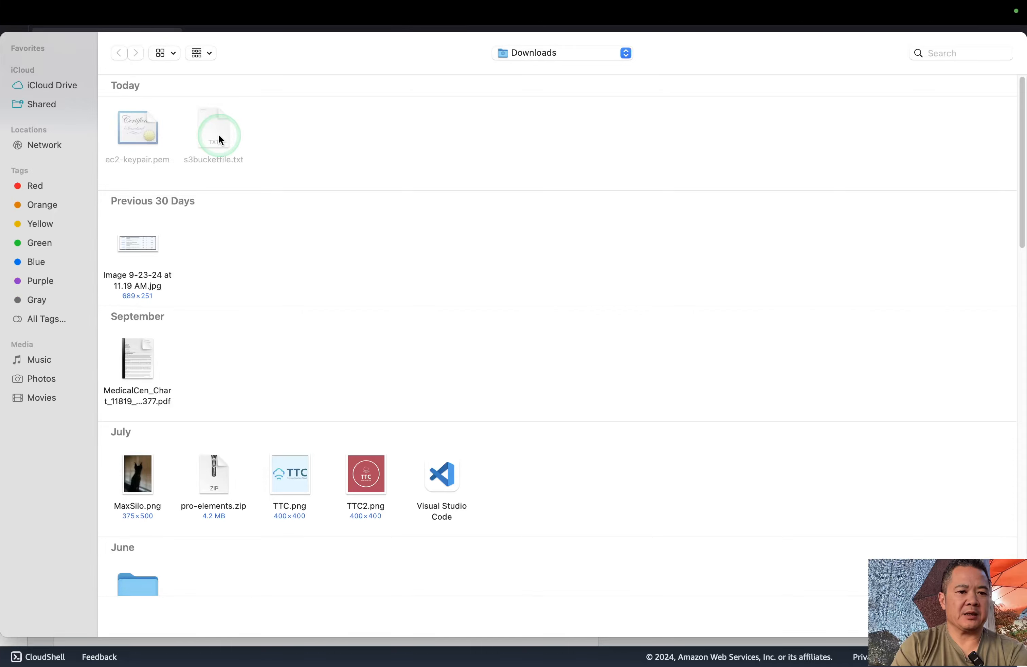
click(314, 253)
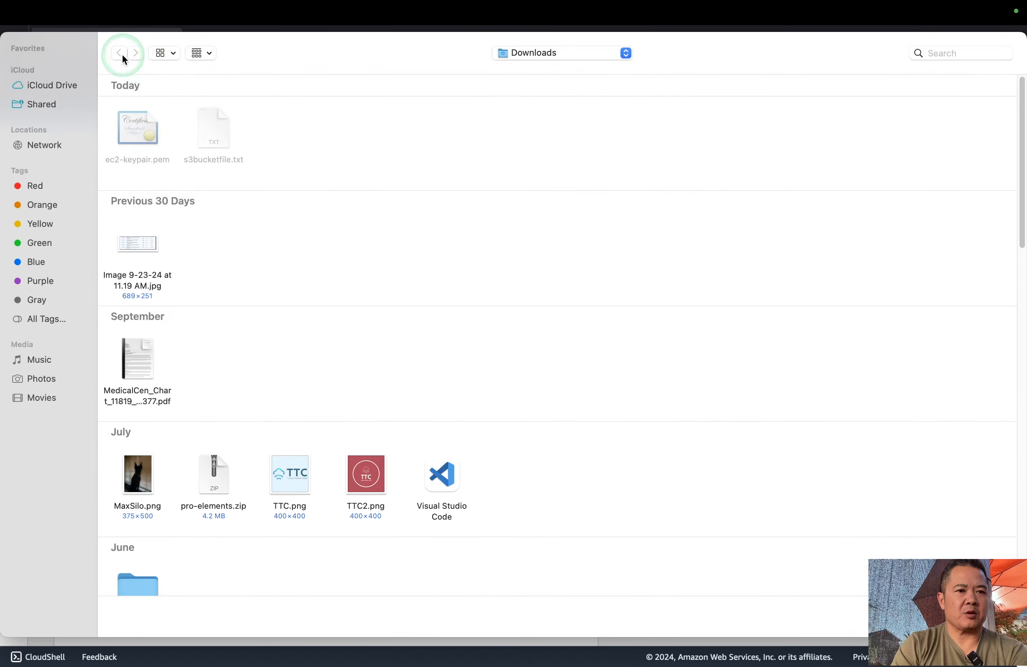
mouse_move(68, 3)
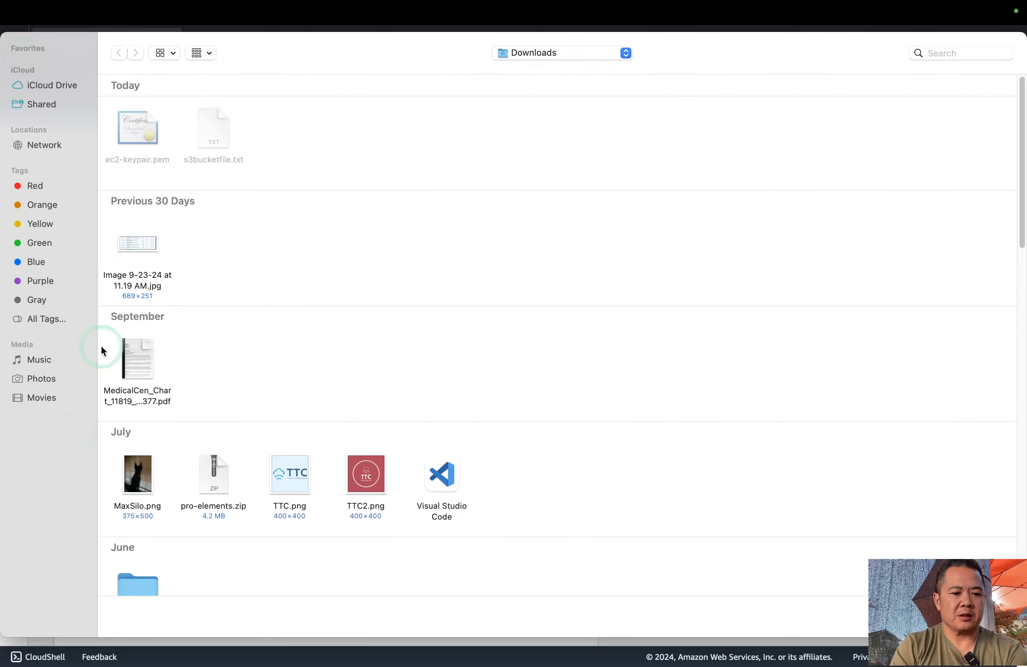
click(645, 633)
click(936, 617)
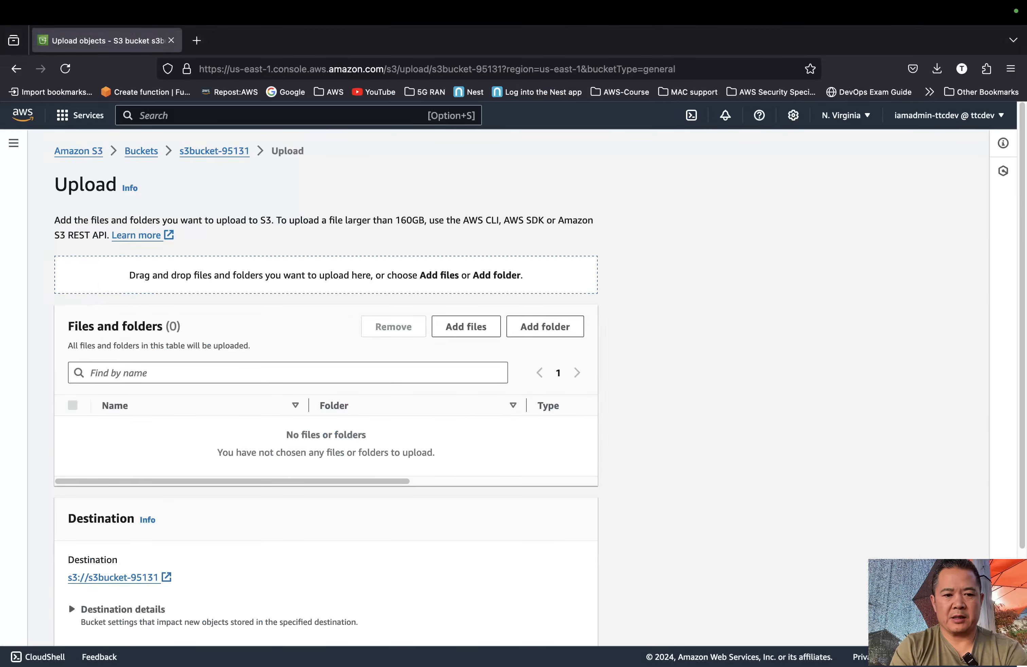
- Switch to the local Downloads shell in Terminal and start writing a new file named news3bucketfile.txt with cat
mouse_move(646, 659)
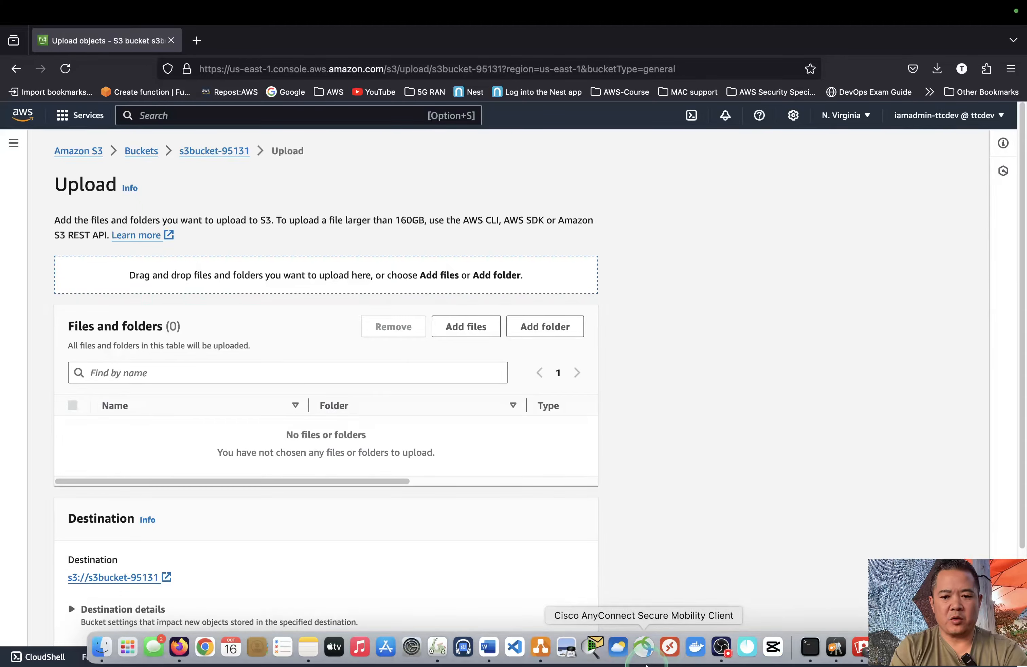
click(812, 649)
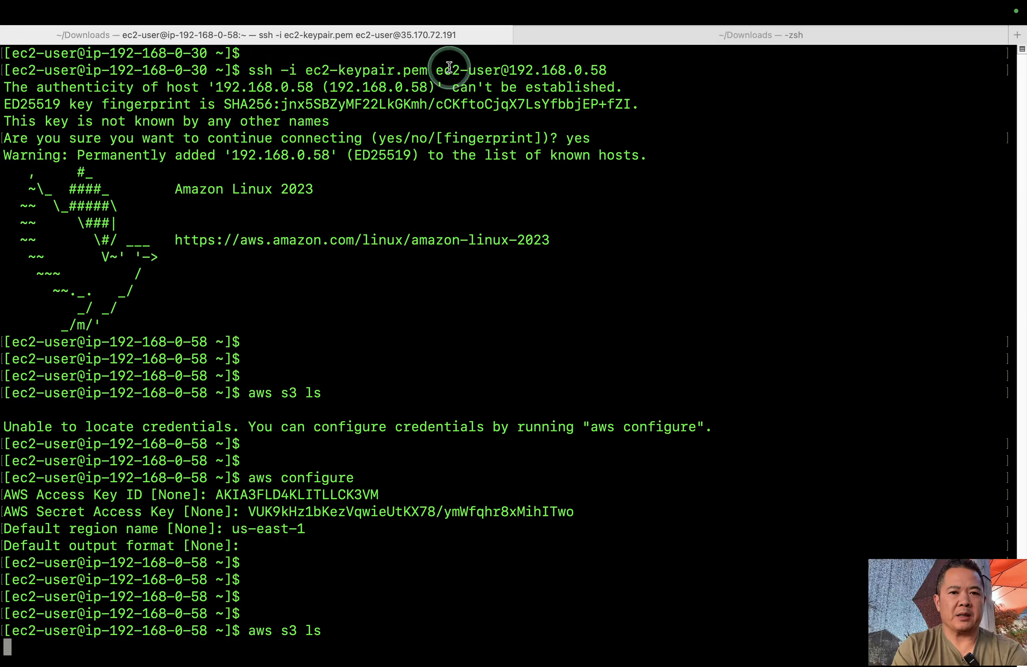
click(561, 34)
click(470, 381)
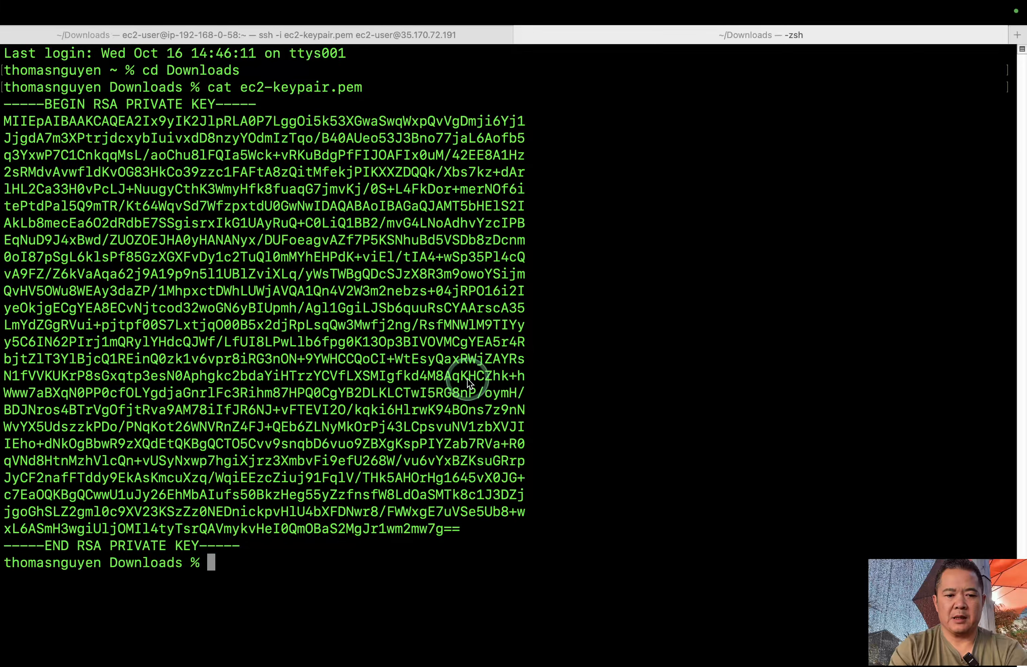
key(Return)
key(Return)
key(Return)
key(Return)
text(cat)
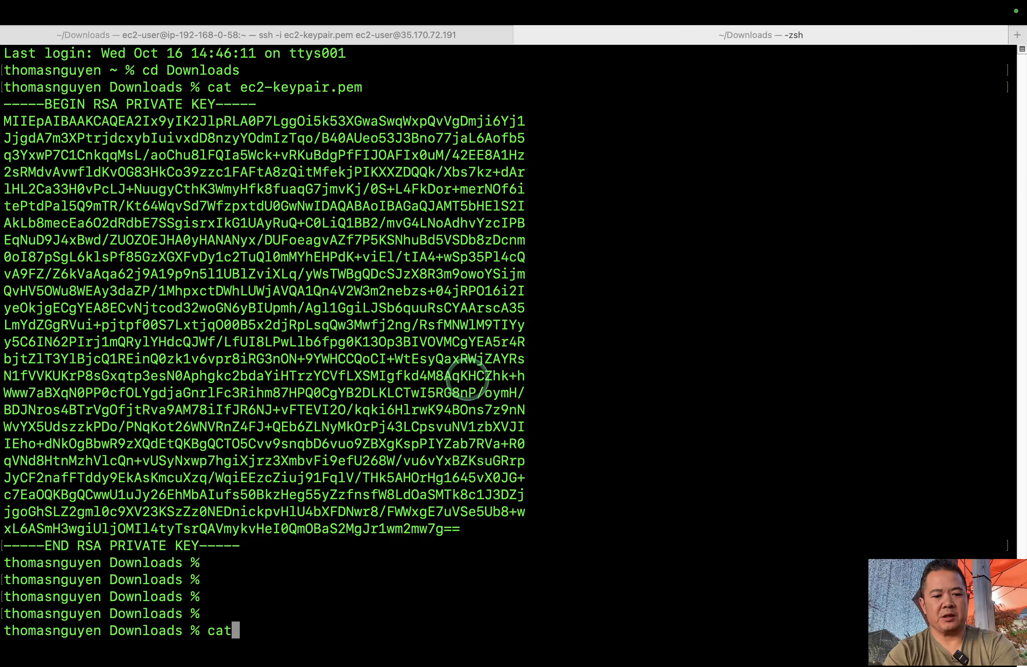
text( > news3)
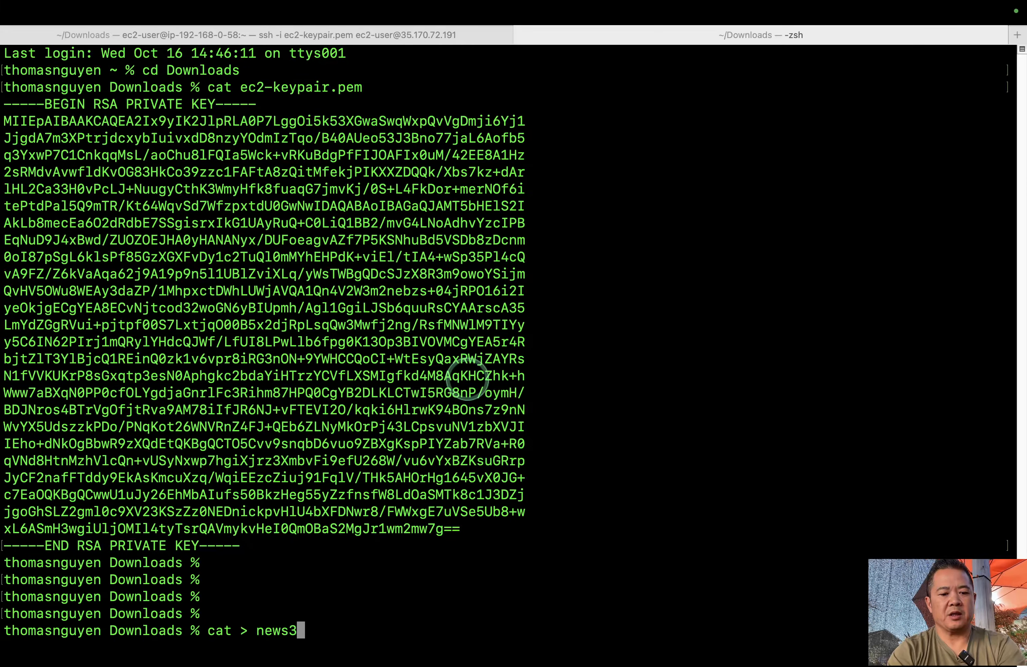
key(BackSpace)
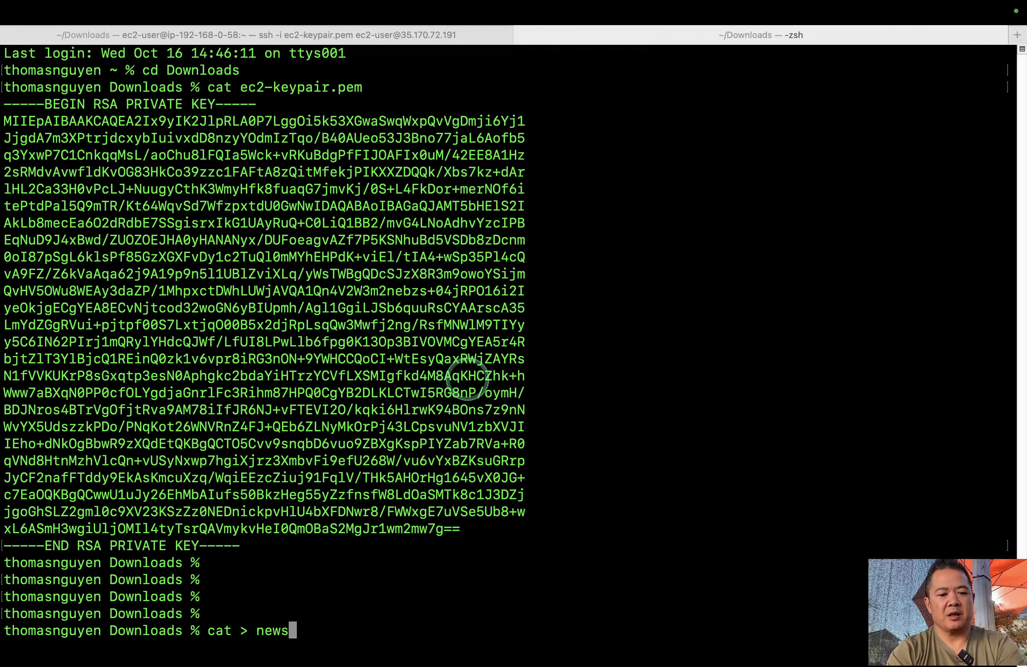
text(3bucketfile)
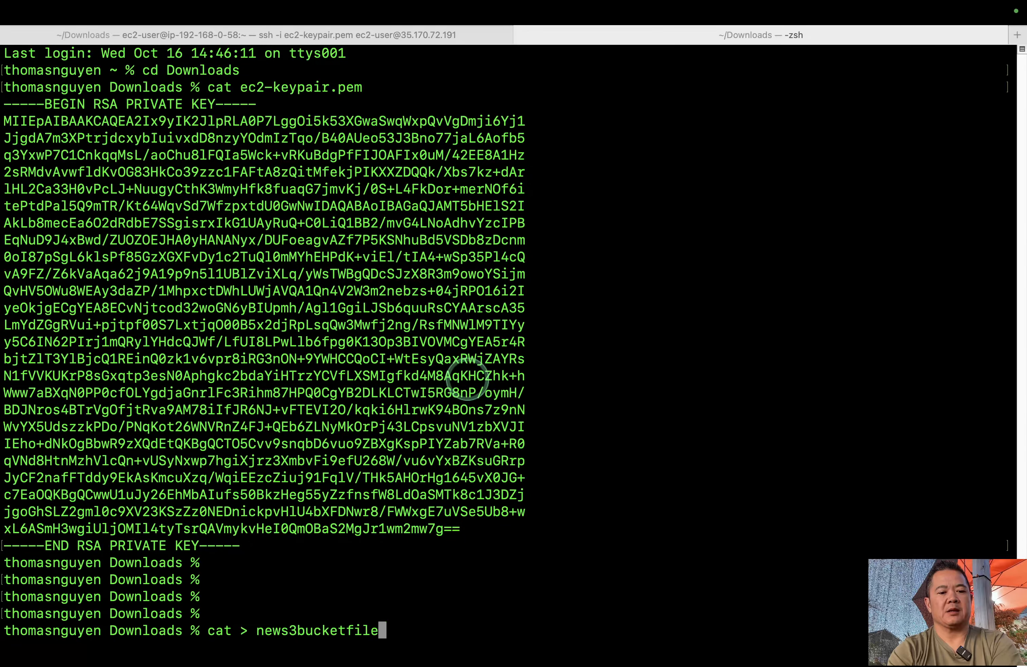
text(.txt)
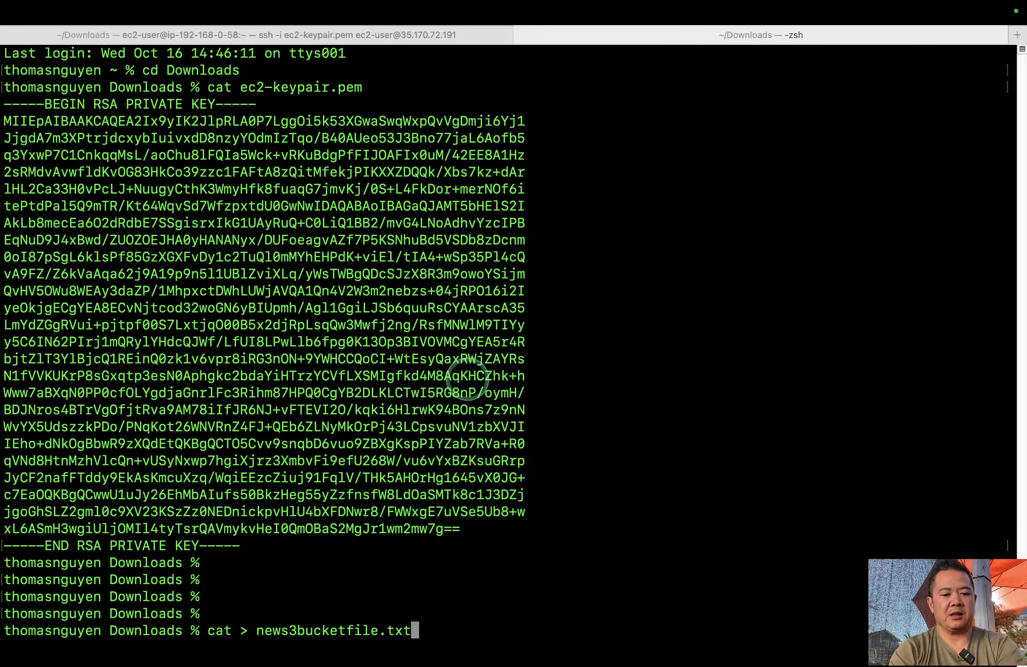
key(Return)
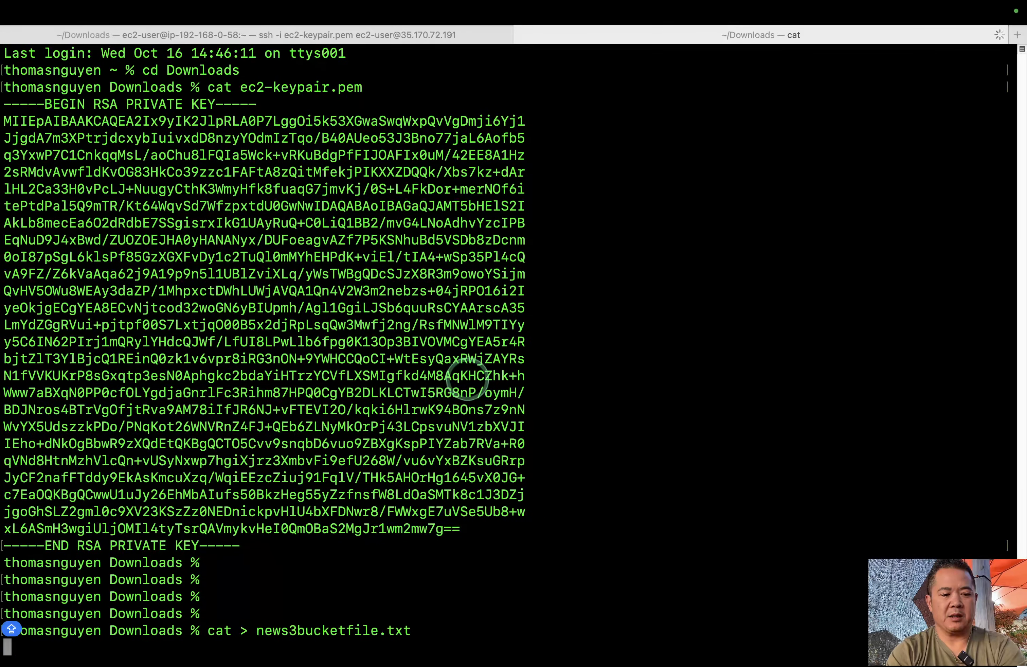
- Enter the line "THIS IS A NEW S3 BUCKET FILE TO VERIFY S3 ACCESS VIA VPC ENDPOINT" as the file's content and end the input
text(THIS IS A)
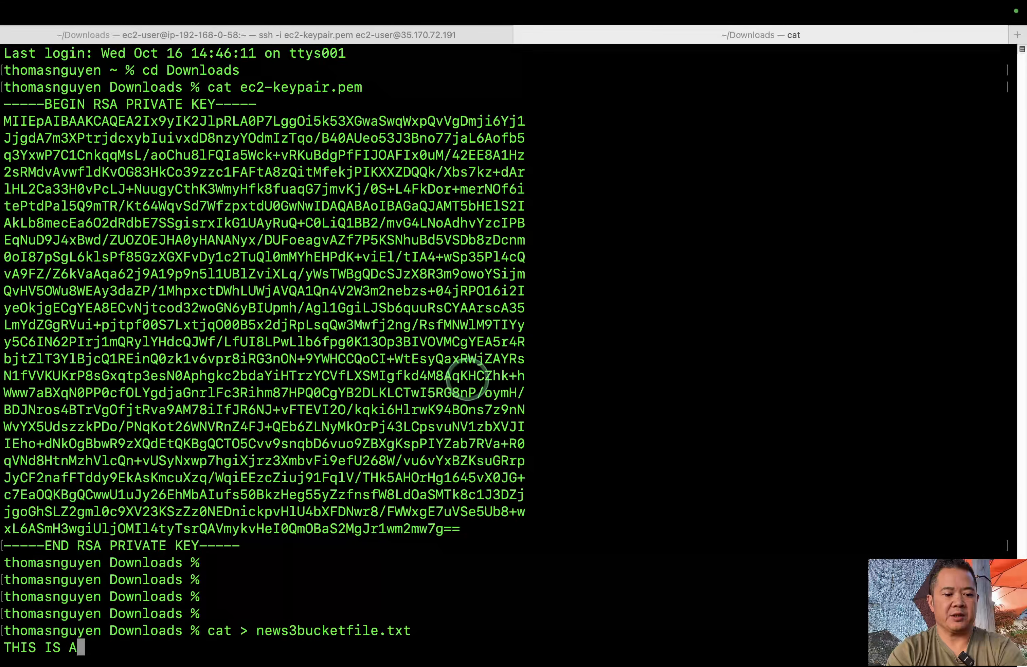
text( NEW S3 )
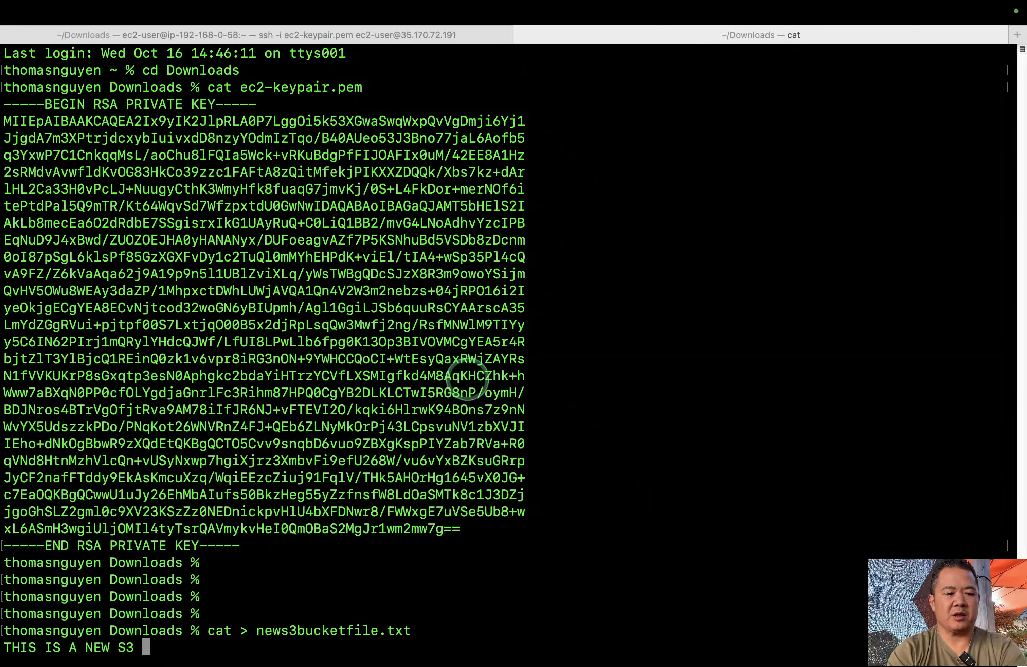
text(BUCKET FILE)
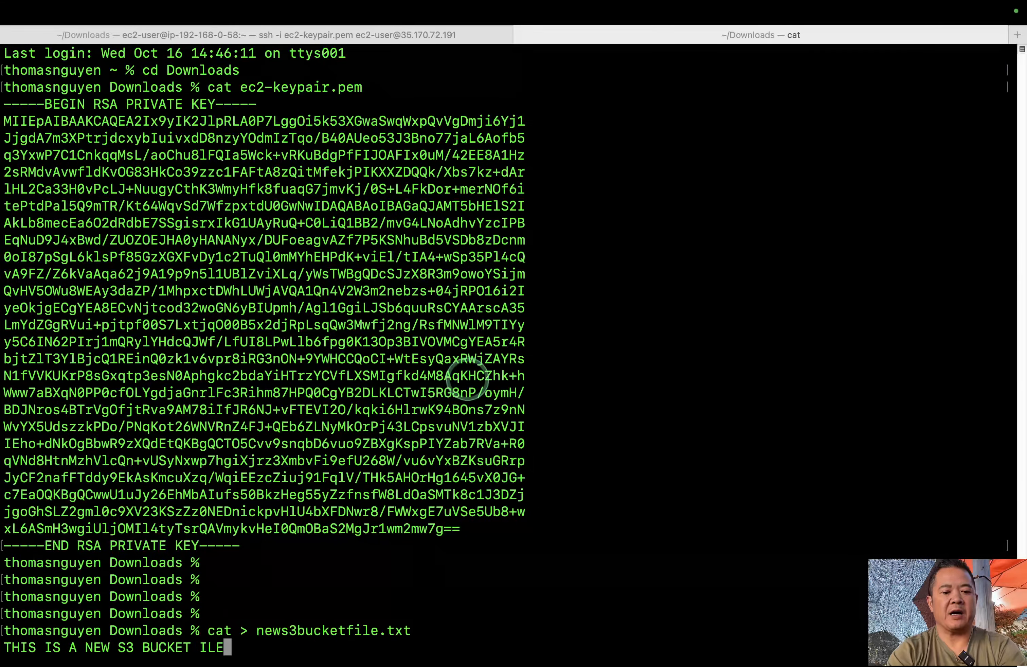
key(BackSpace)
key(BackSpace)
key(BackSpace)
text(FILE TO VERIFY)
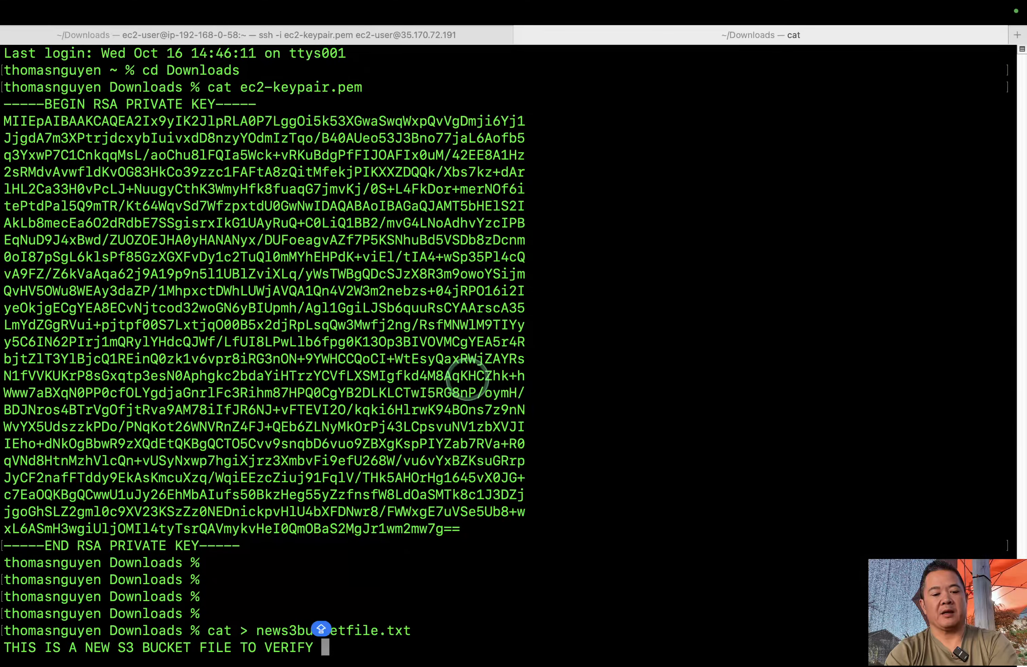
text( S3 ACC)
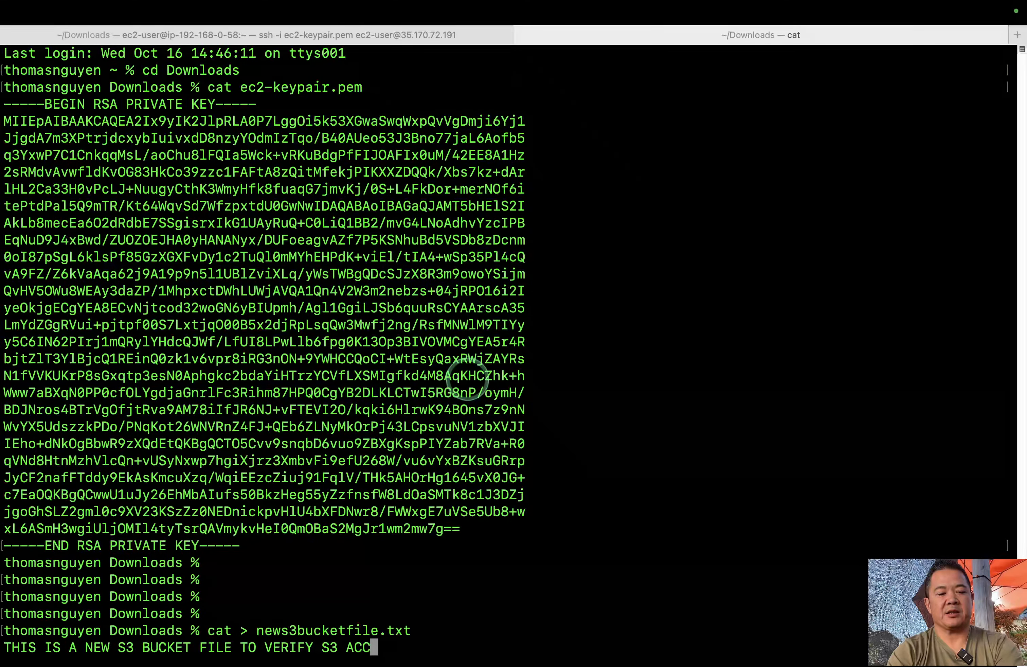
text(ESS VIA V)
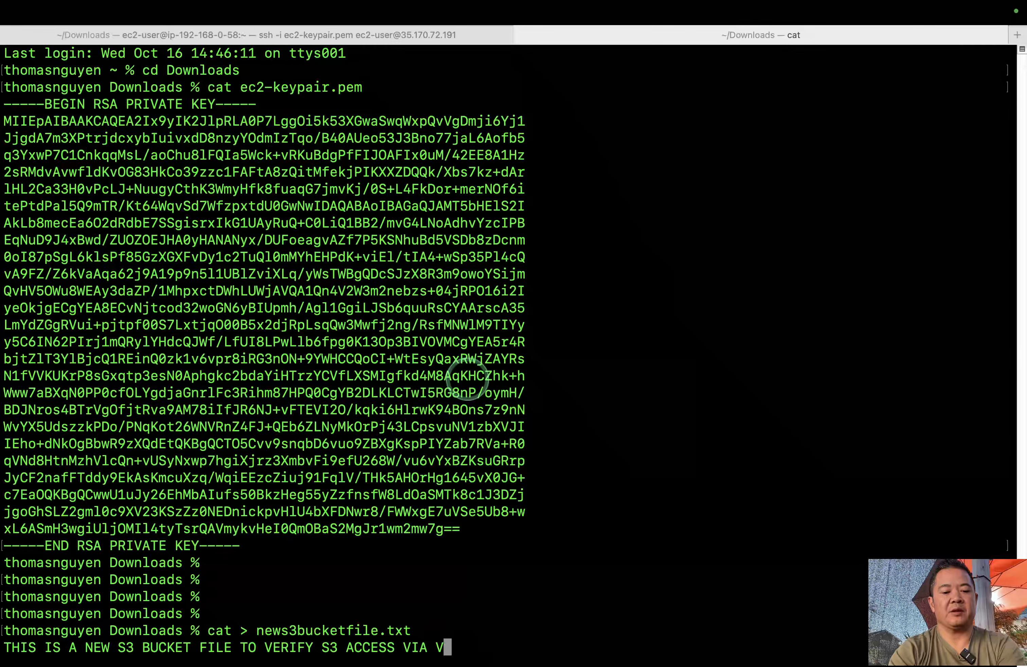
text(PC ENDP)
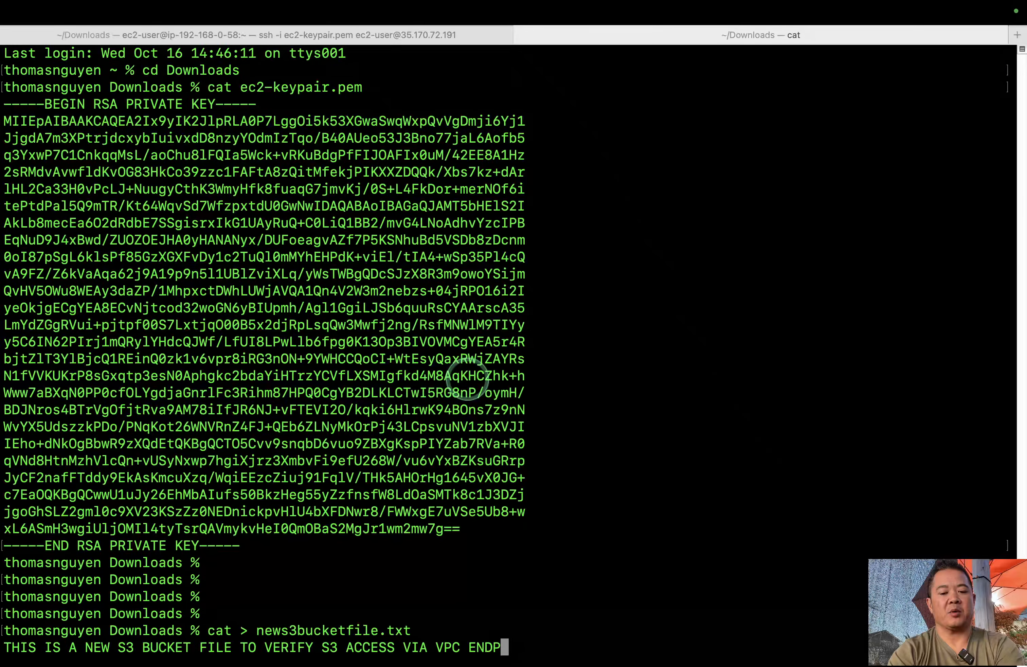
text(OINT)
key(Return)
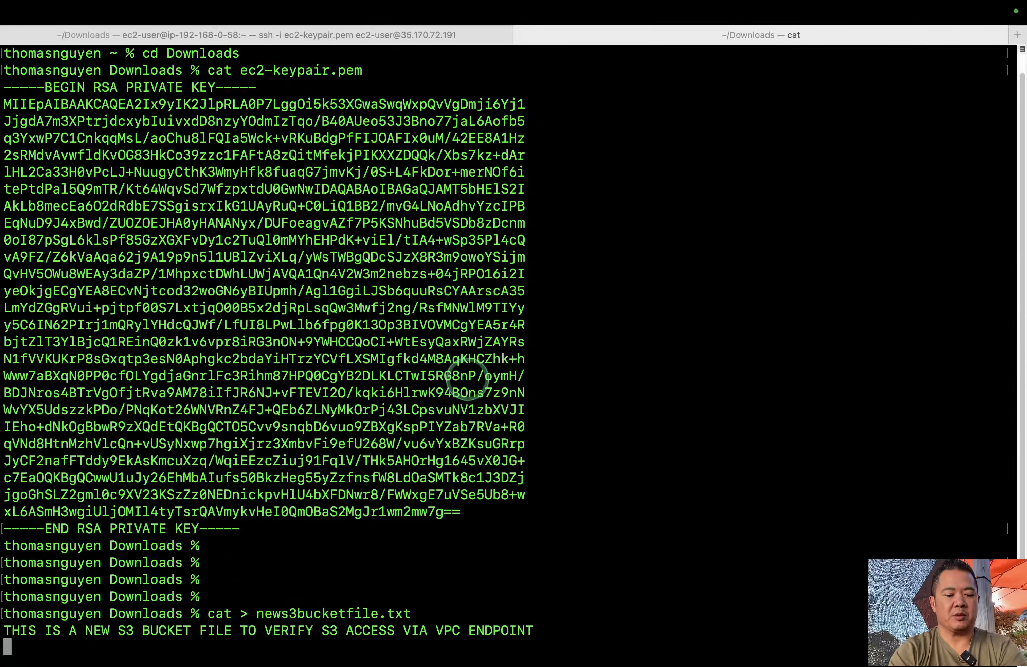
key(ctrl+c)
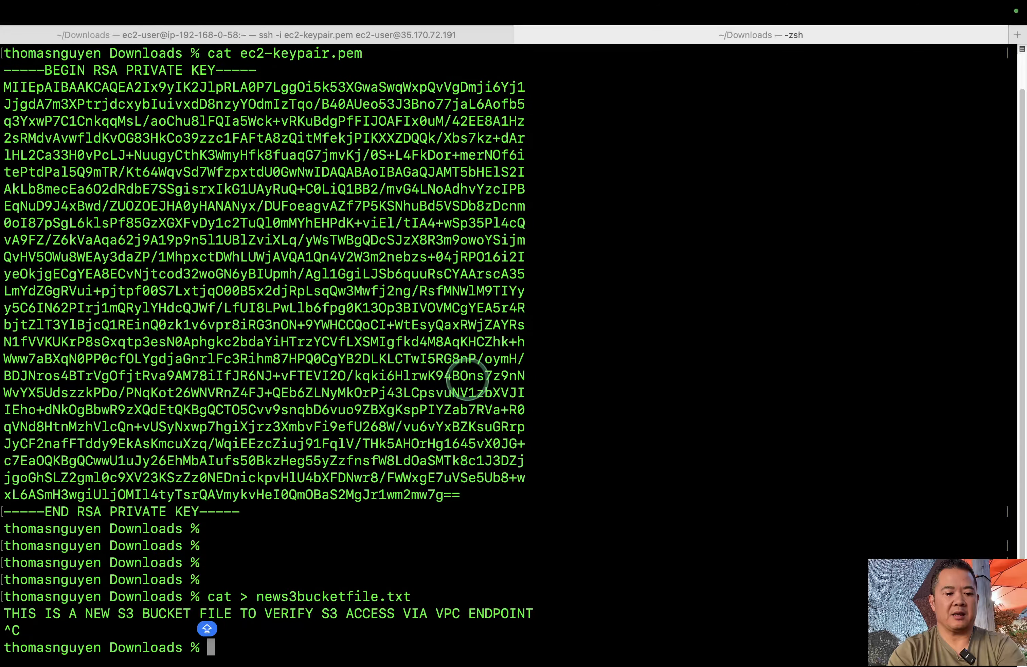
- Display the contents of news3bucketfile.txt with cat to check the text
text(LS)
key(Caps_Lock)
key(BackSpace)
key(BackSpace)
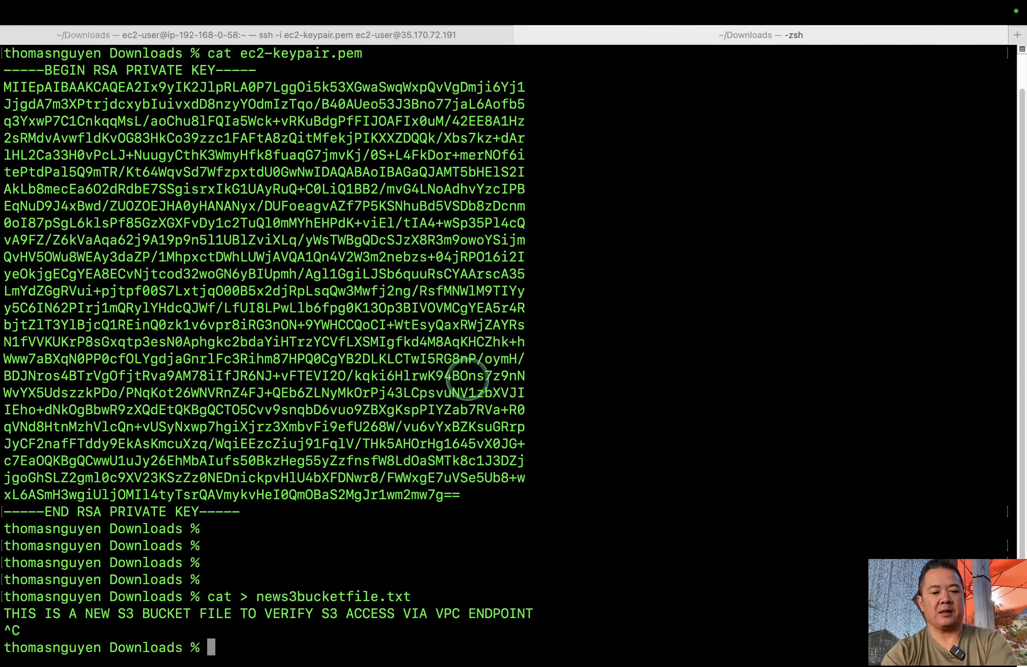
text(cat news3bucketfile.txt)
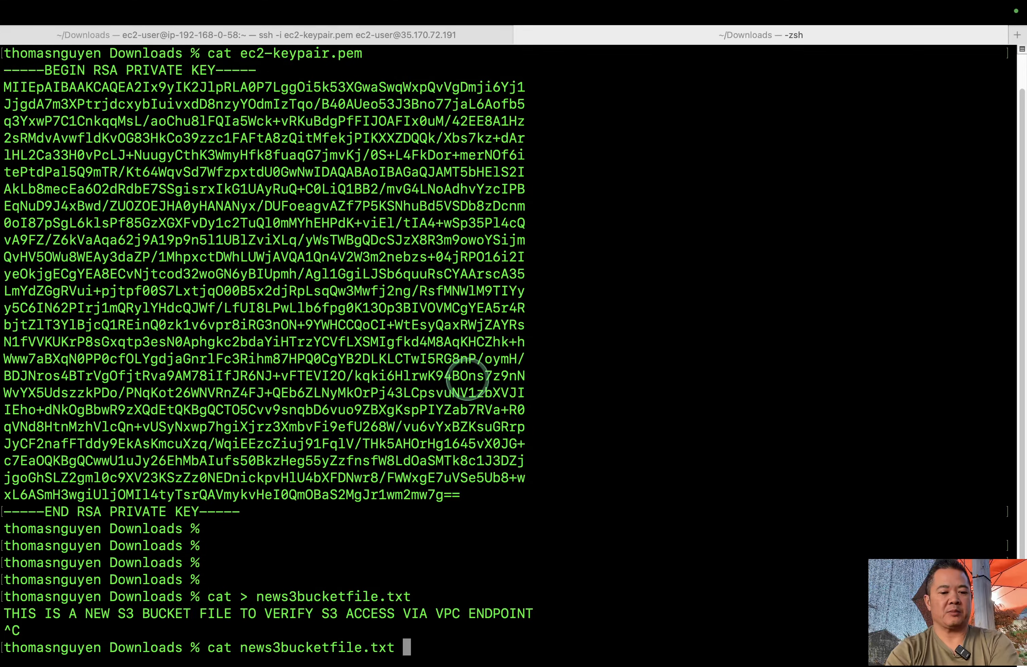
key(Return)
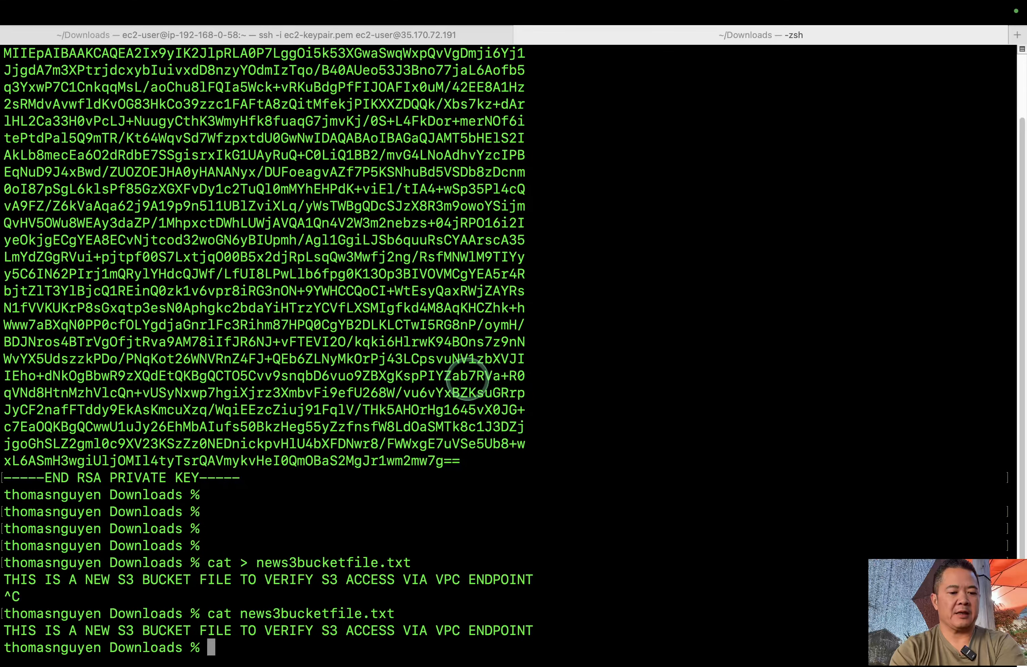
key(Return)
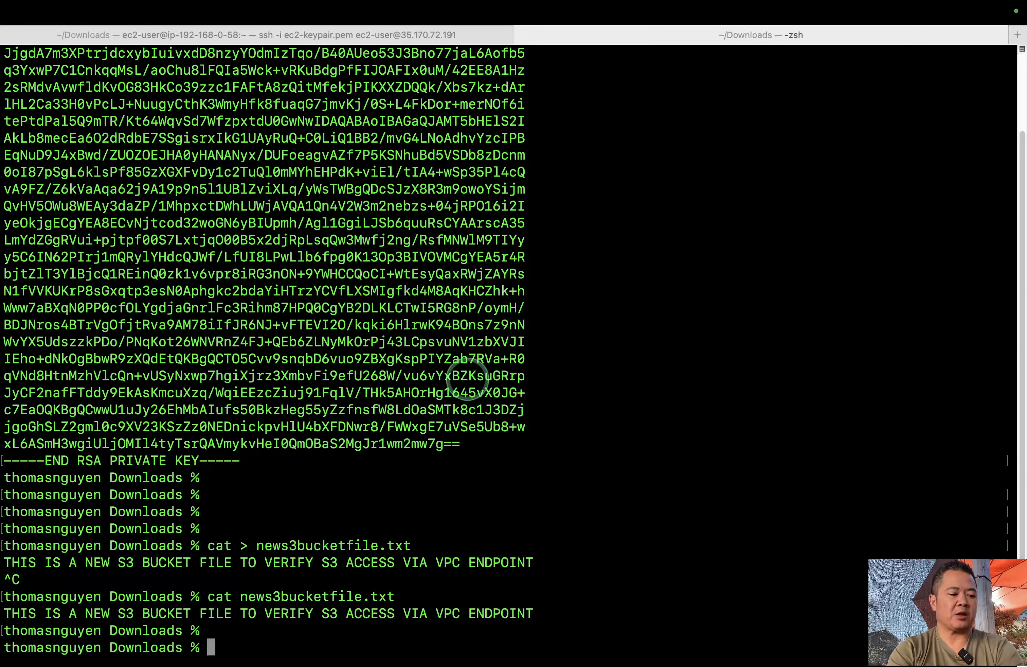
- Switch back to the S3 upload page in the browser and add news3bucketfile.txt from the Downloads folder
key(ctrl+Right)
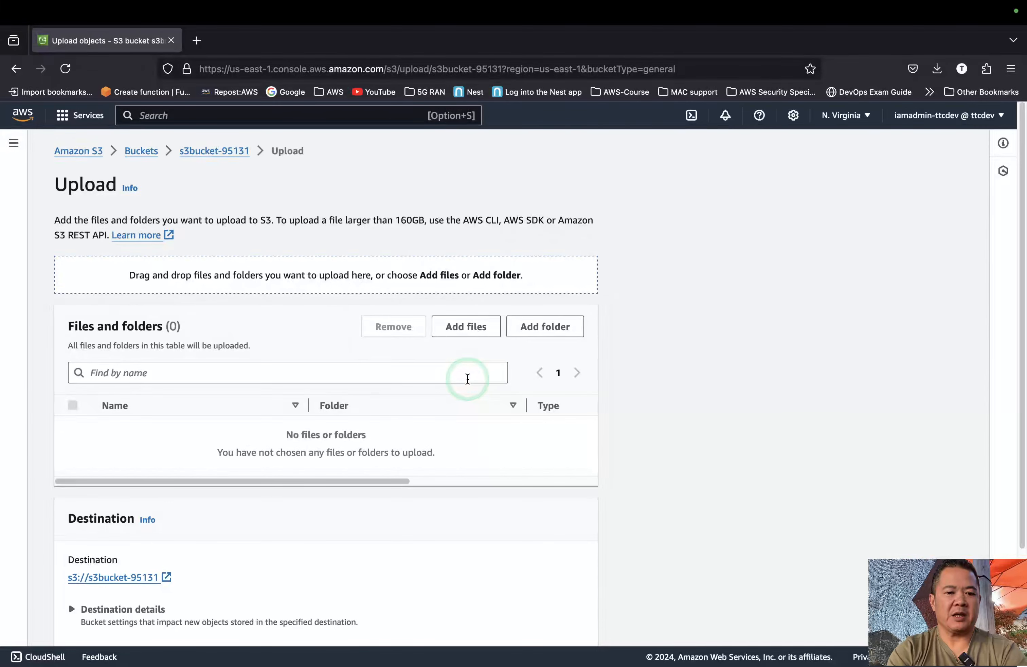
click(466, 326)
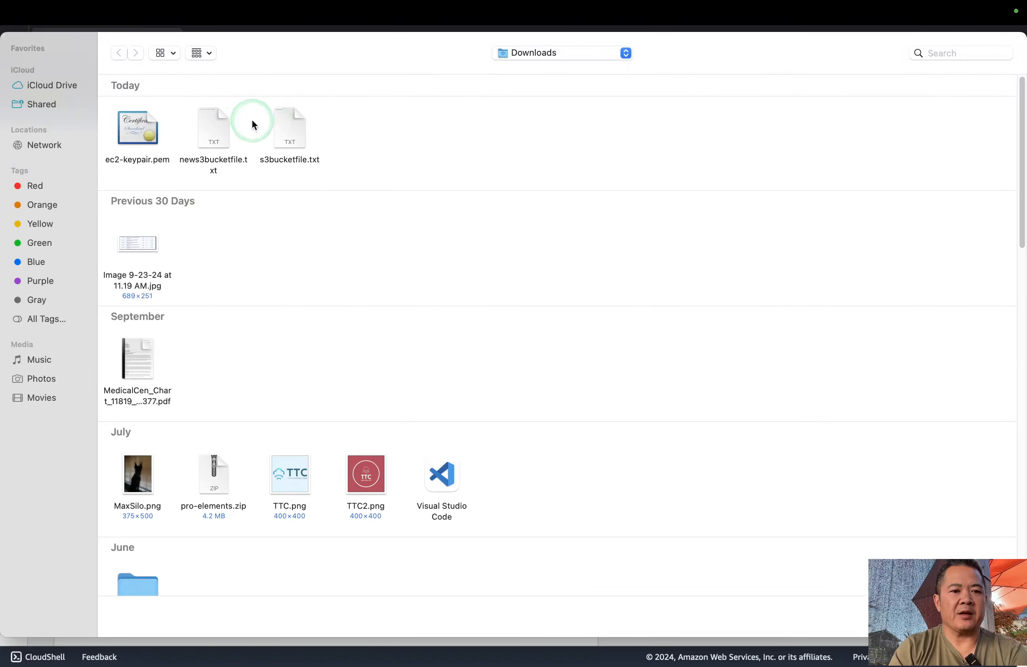
click(223, 131)
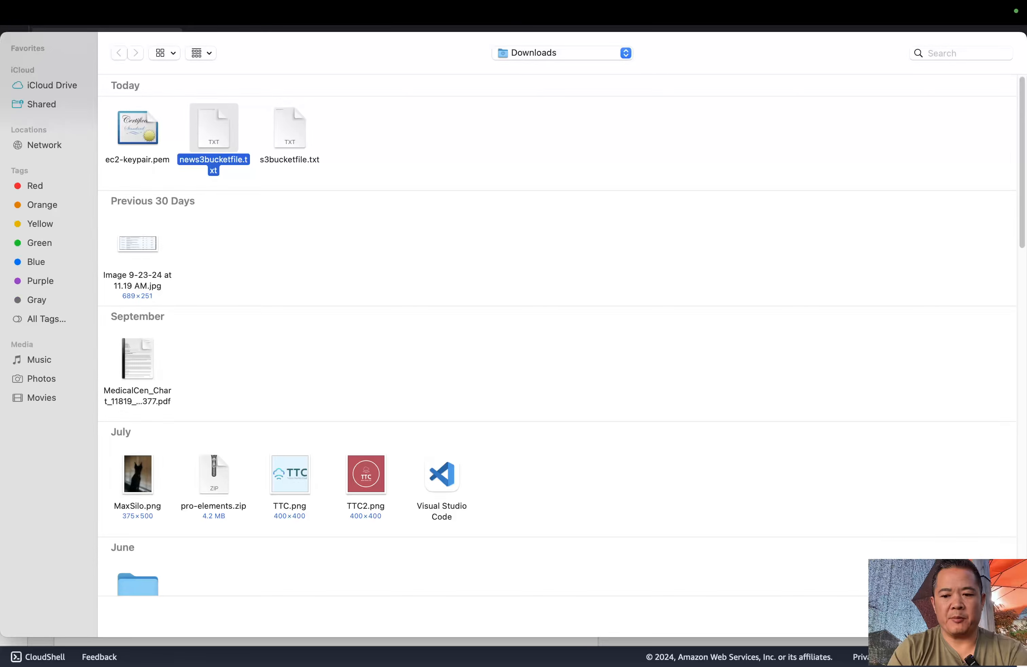
click(901, 511)
click(758, 470)
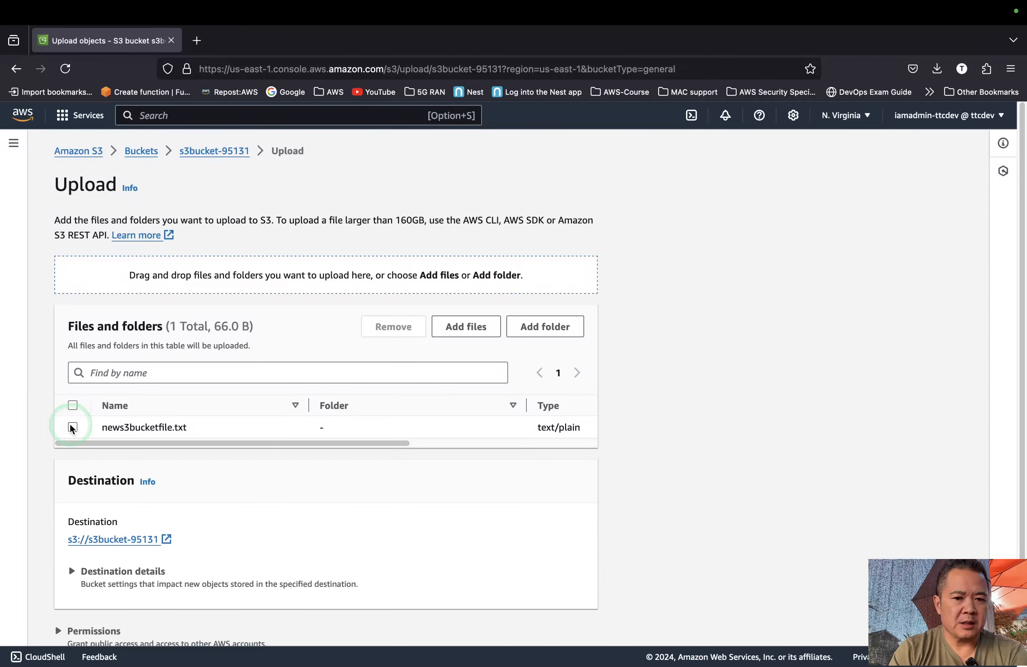
- Upload the added file to s3bucket-95131 and close the upload status to return to the bucket's object list
scroll(175, 430, down, 3)
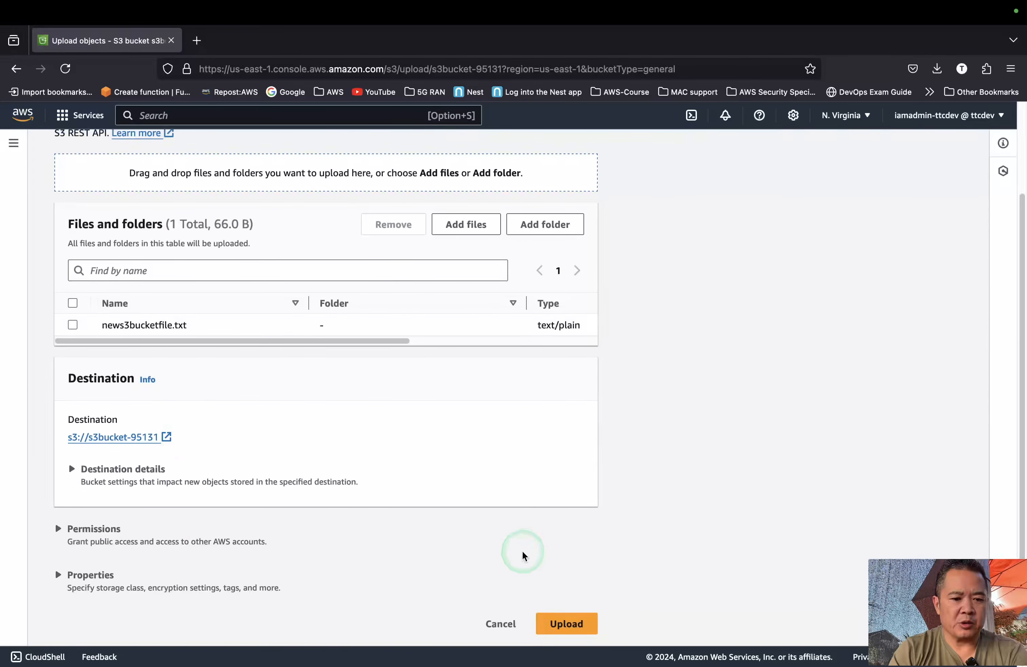
click(558, 621)
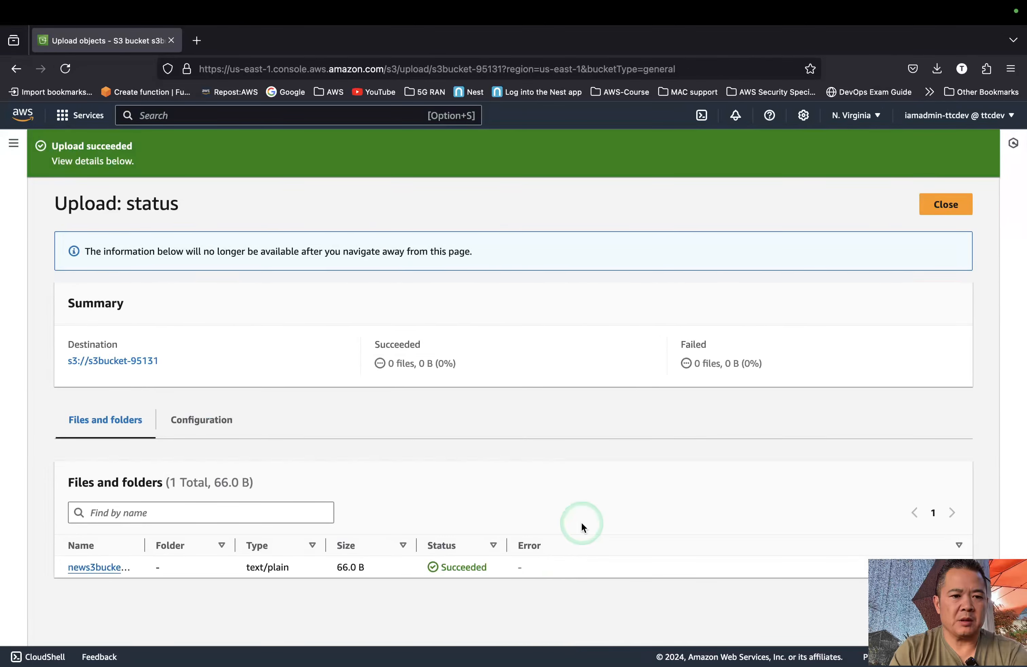
click(939, 205)
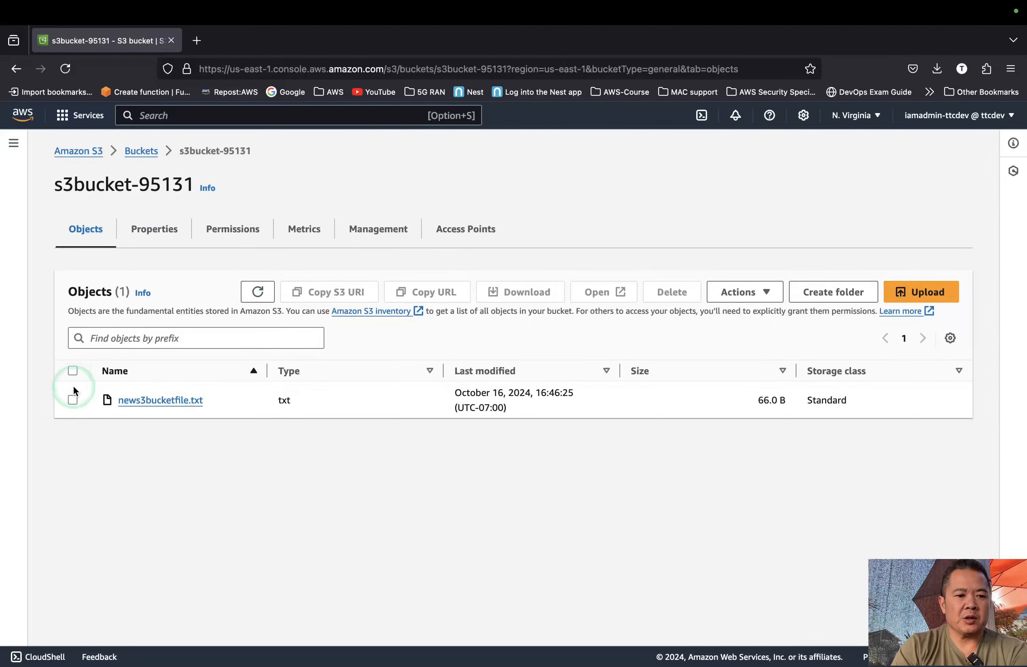
click(73, 401)
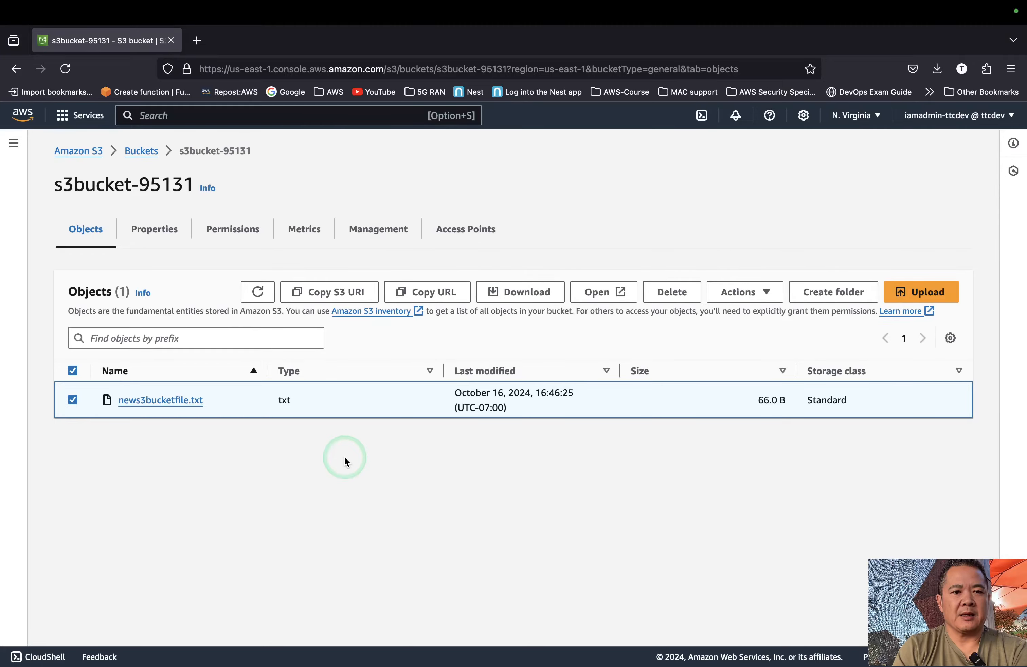
click(74, 400)
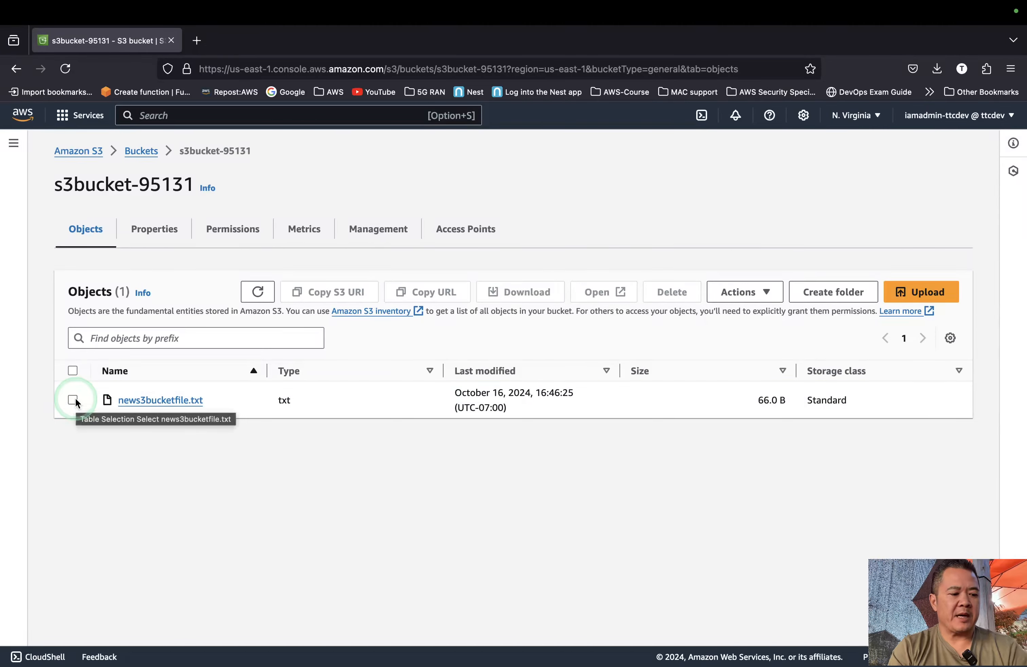
- Switch to the Terminal SSH session on the private instance and interrupt the hanging aws s3 ls command
key(ctrl+Left)
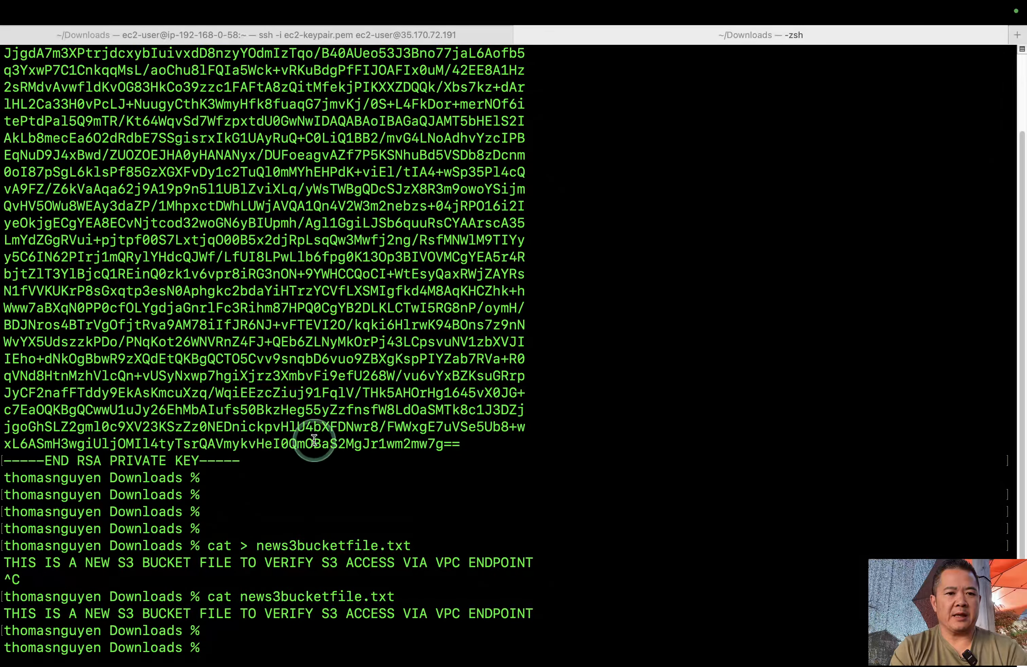
click(333, 51)
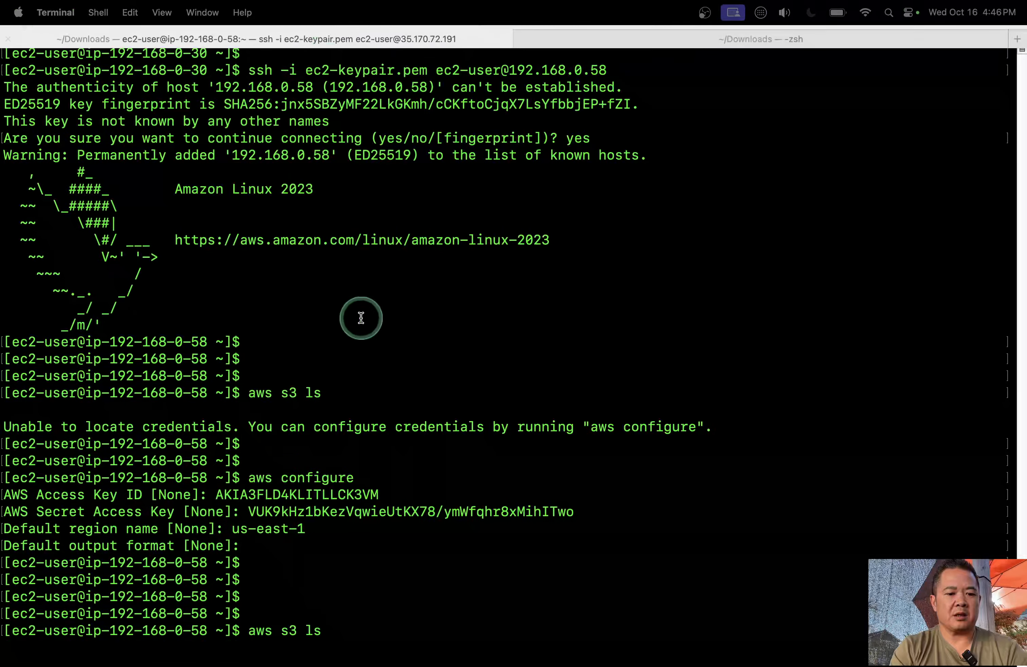
key(ctrl+c)
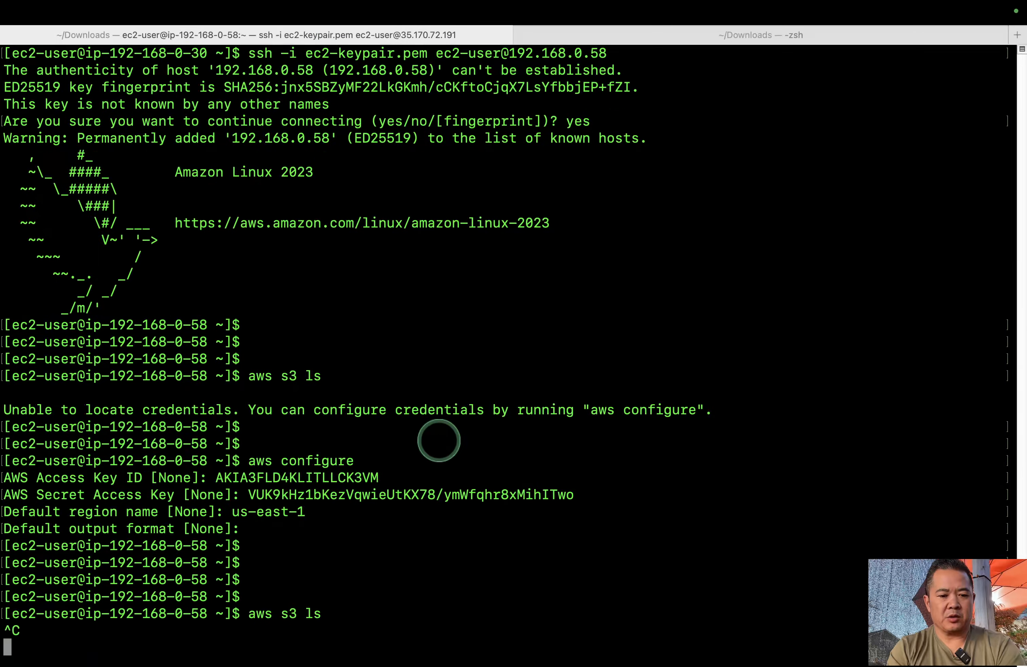
key(Return)
key(Return)
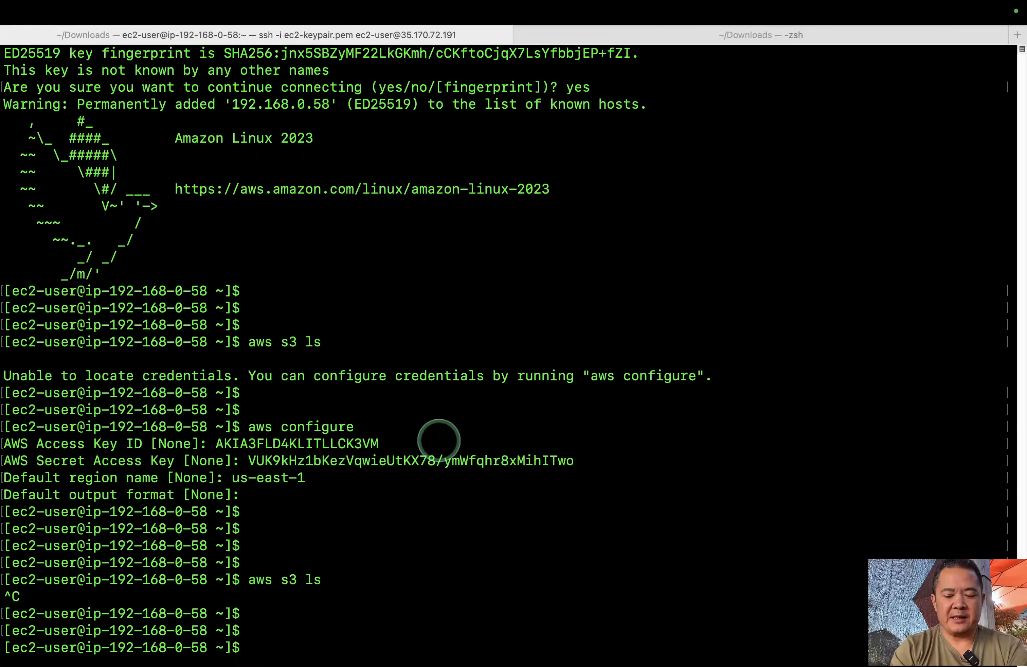
- Run aws s3 ls again on the private instance to list the S3 buckets
key(Up)
key(Return)
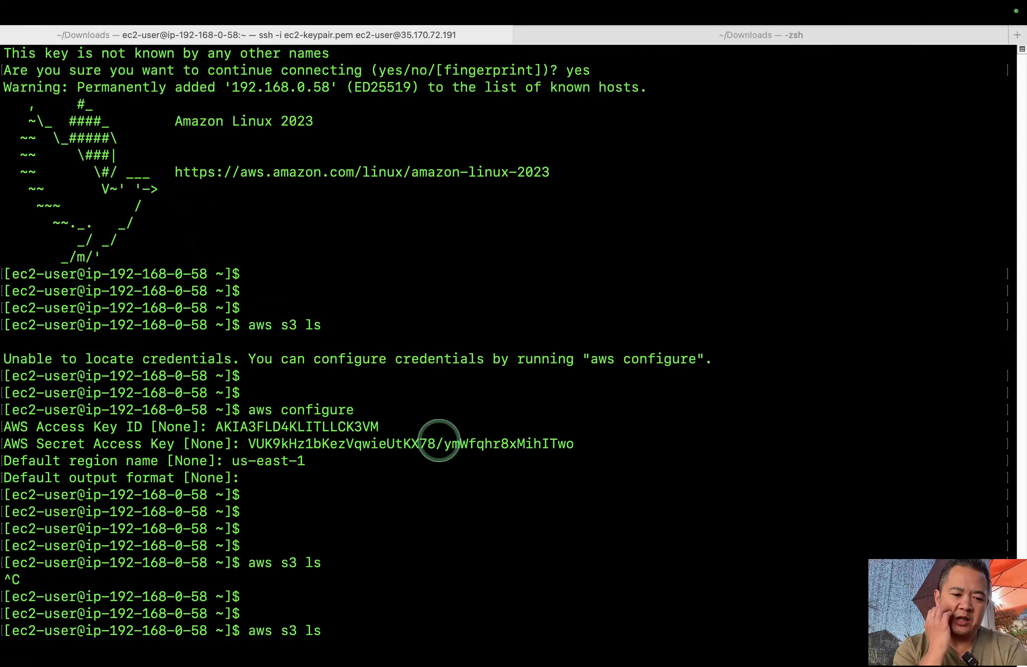
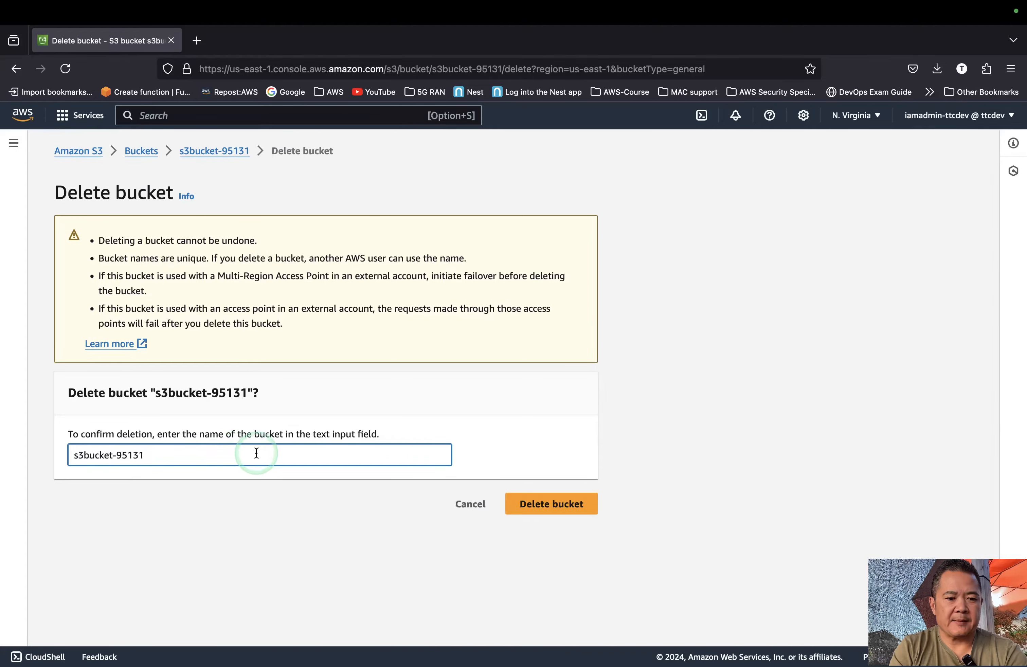
- Confirm the deletion of bucket s3bucket-95131 and open the S3 Buckets list
click(574, 502)
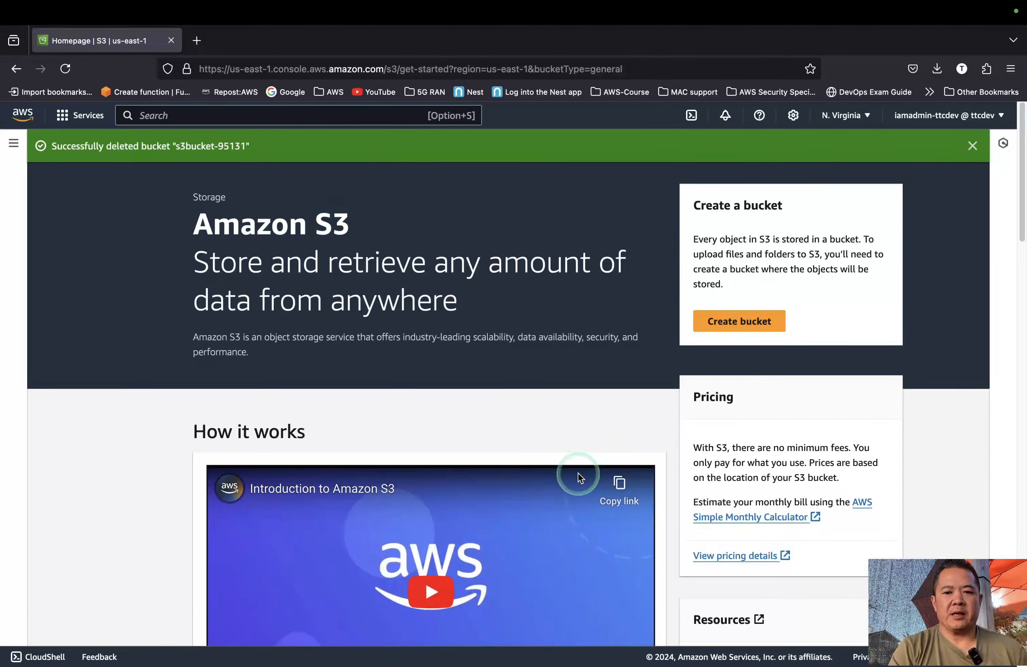
click(13, 143)
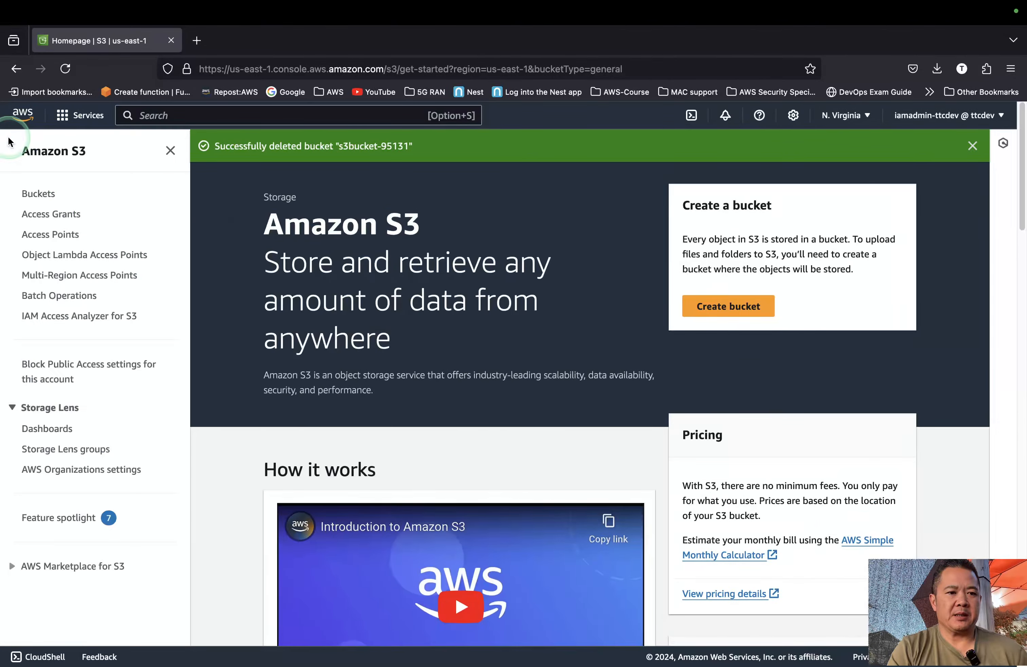
click(30, 195)
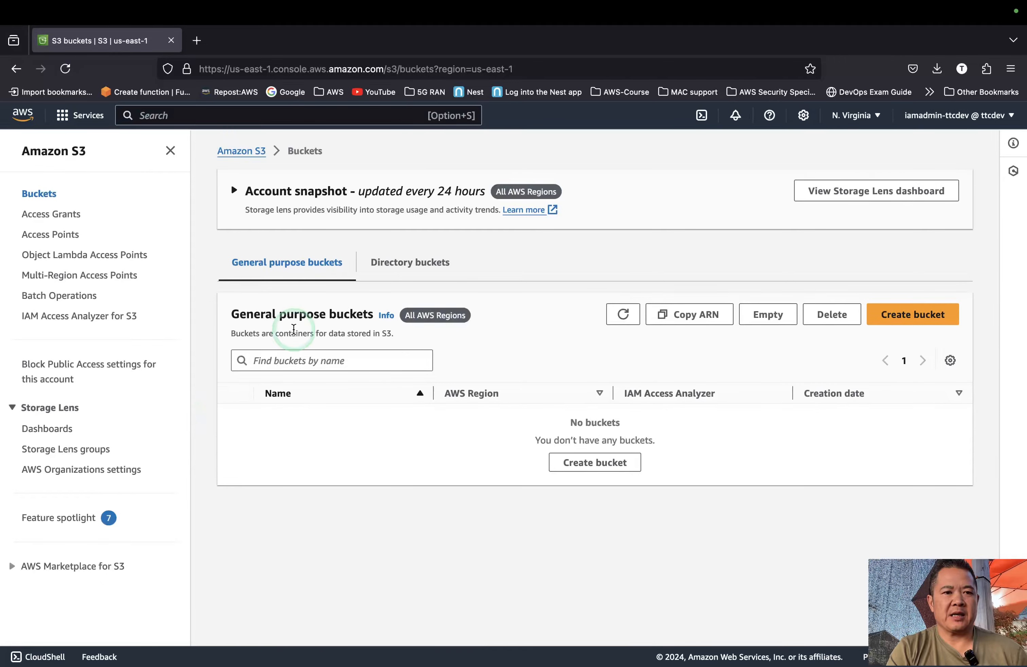
- Find the EC2 service in the AWS console and open its list of all instances
click(187, 93)
click(192, 115)
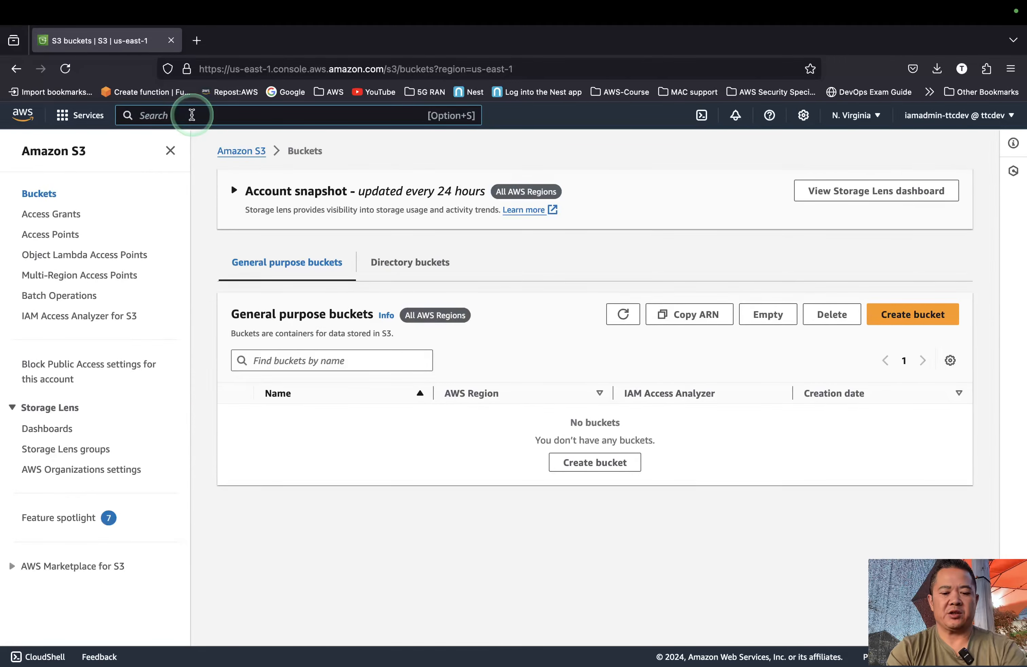
text(ec2)
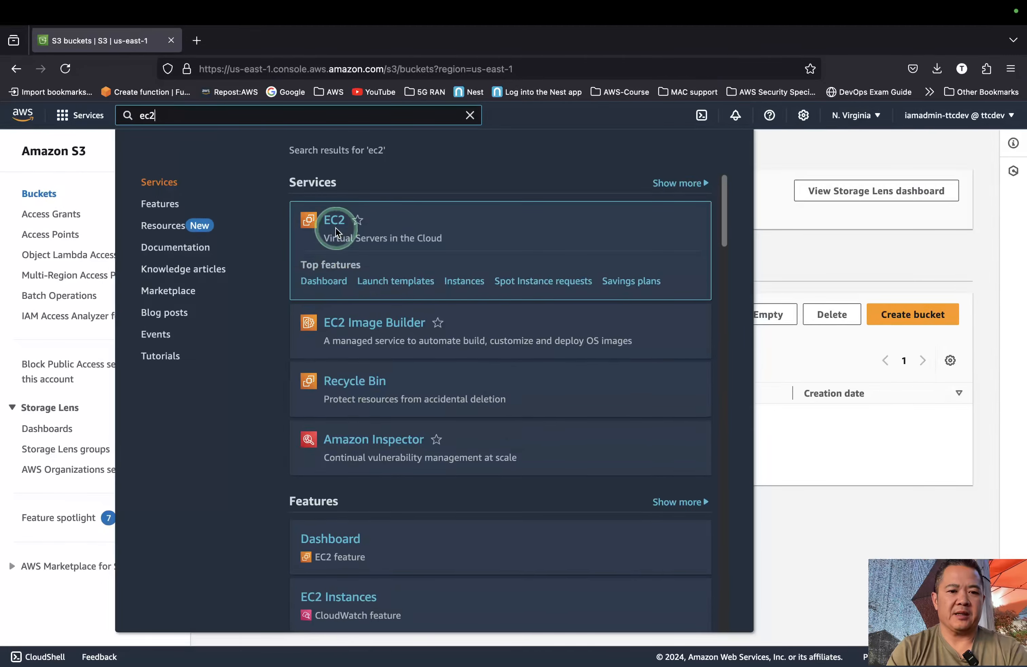
click(336, 227)
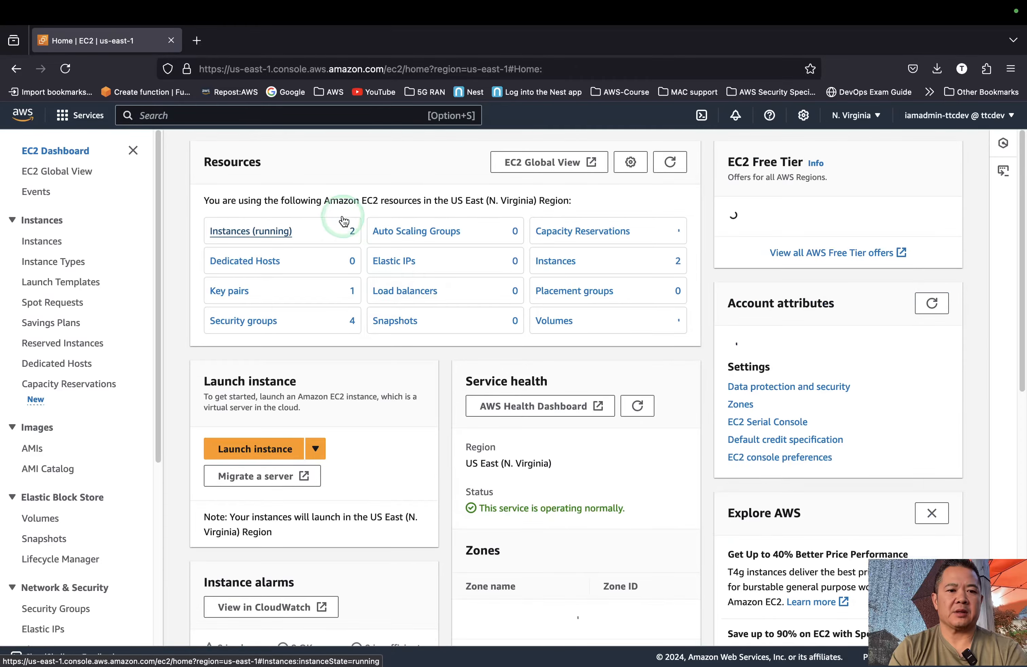
click(545, 260)
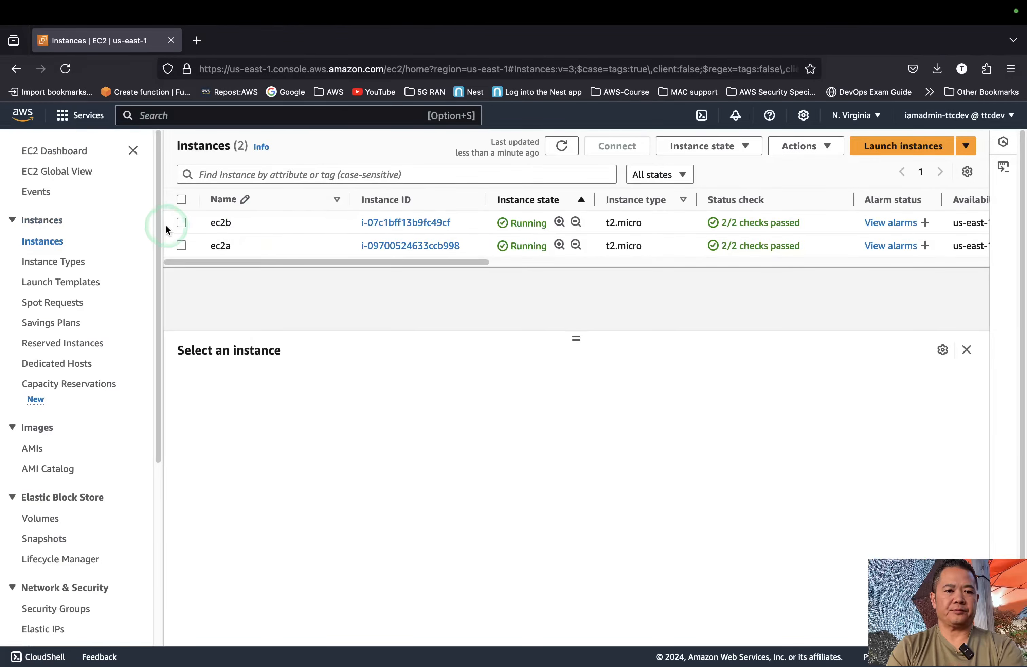
- Terminate both EC2 instances, ec2b and ec2a, and confirm the deletion
click(182, 222)
click(181, 246)
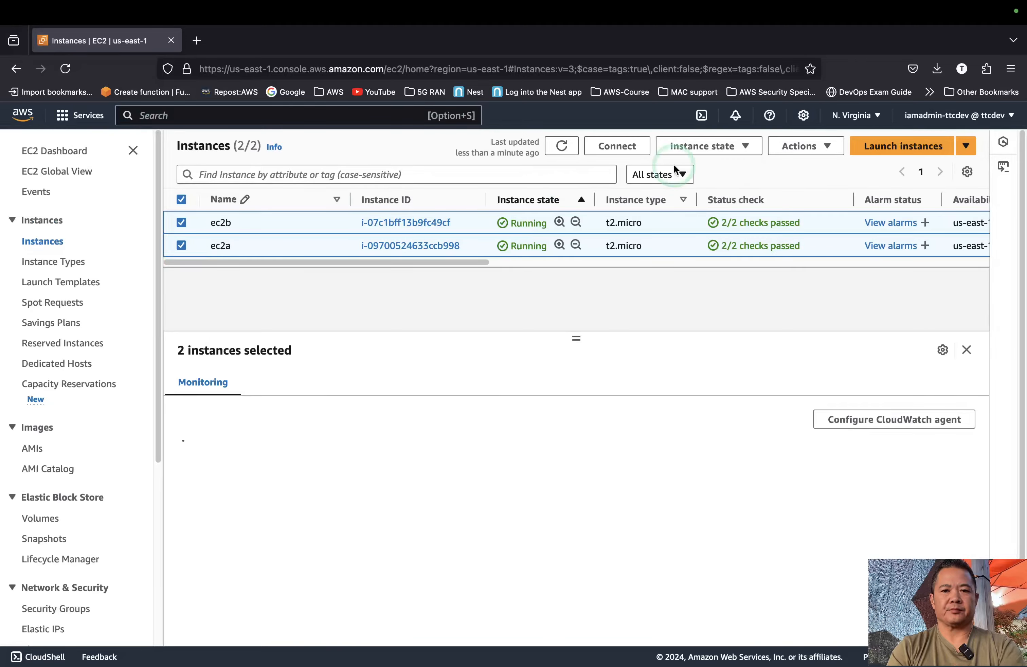
click(802, 147)
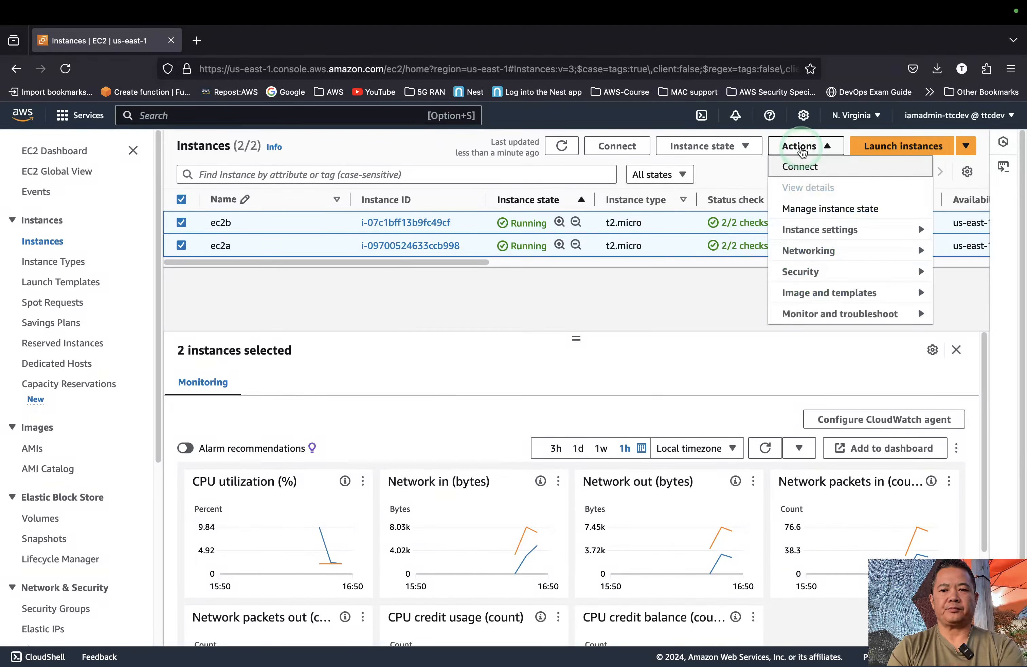
click(739, 150)
click(718, 250)
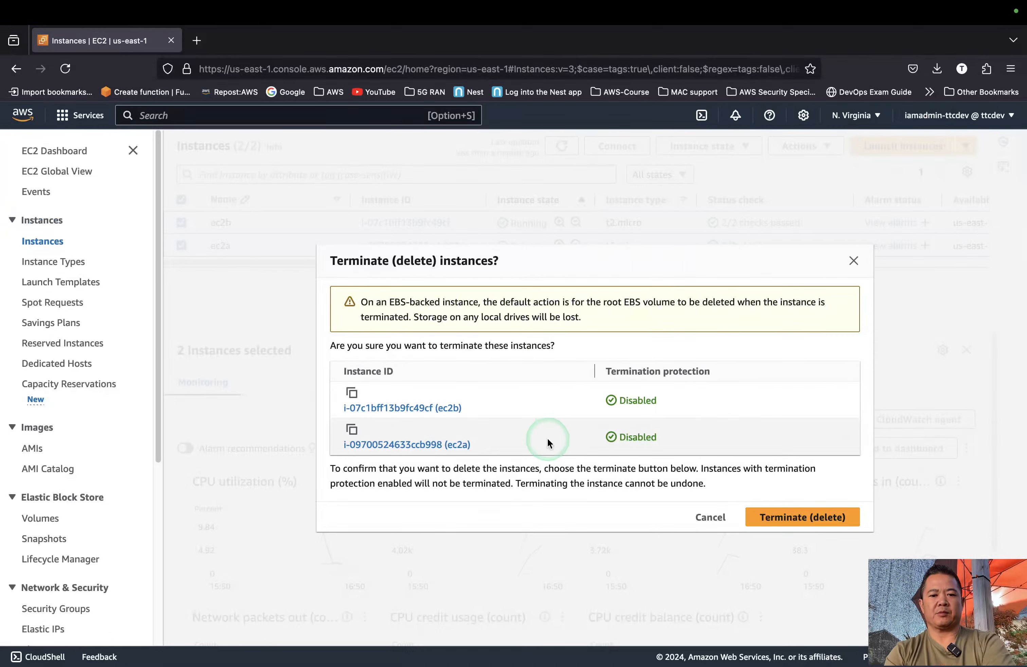
click(814, 517)
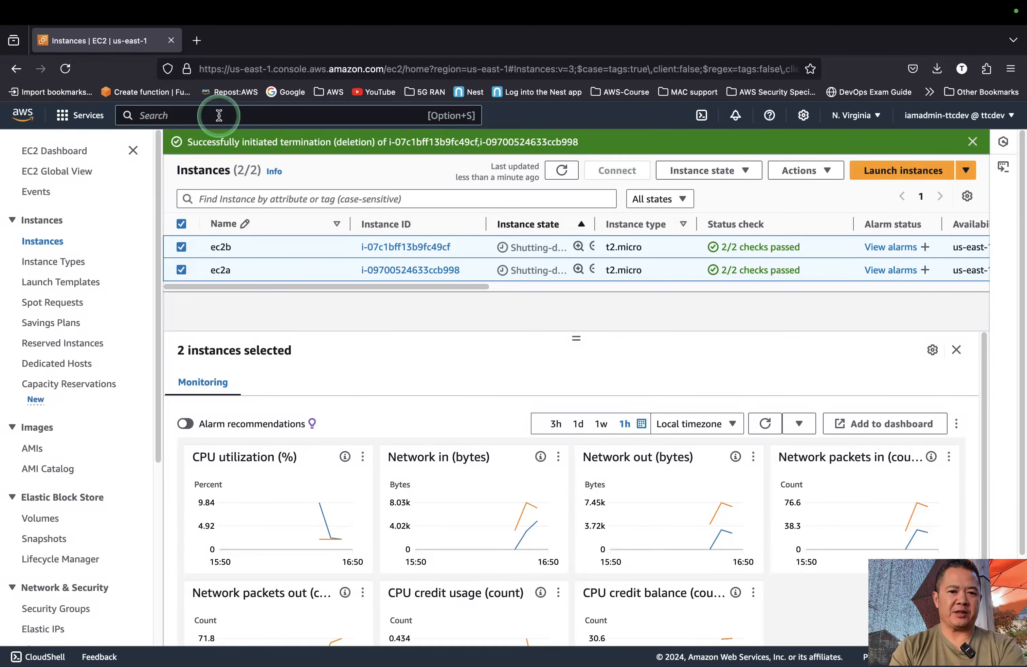
- Open the VPC console's internet gateways and try to detach my-igw from VPC-A
text(c)
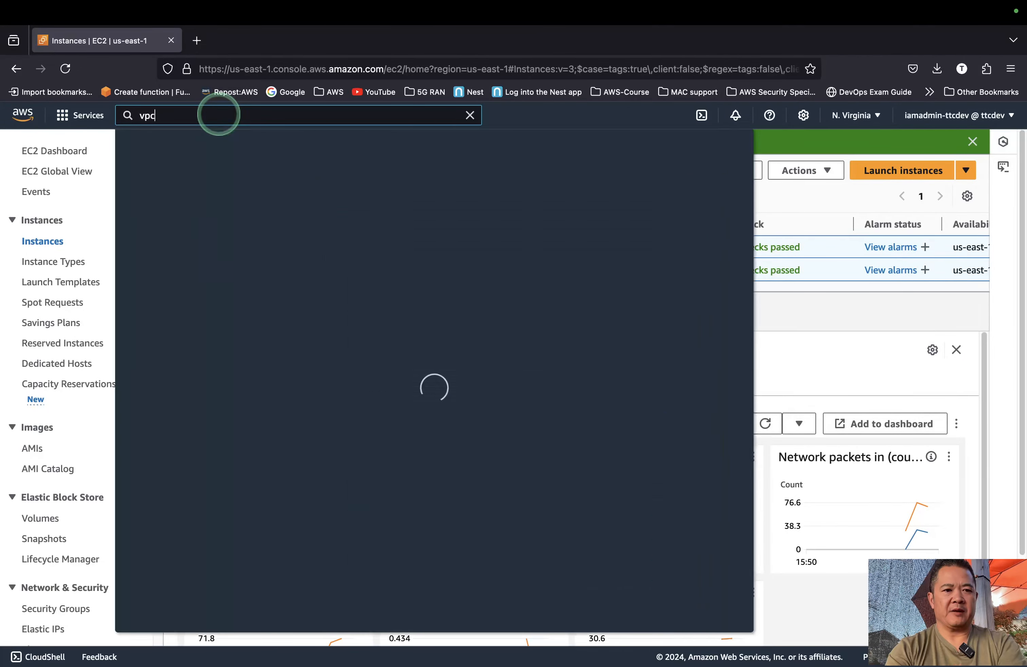
key(Return)
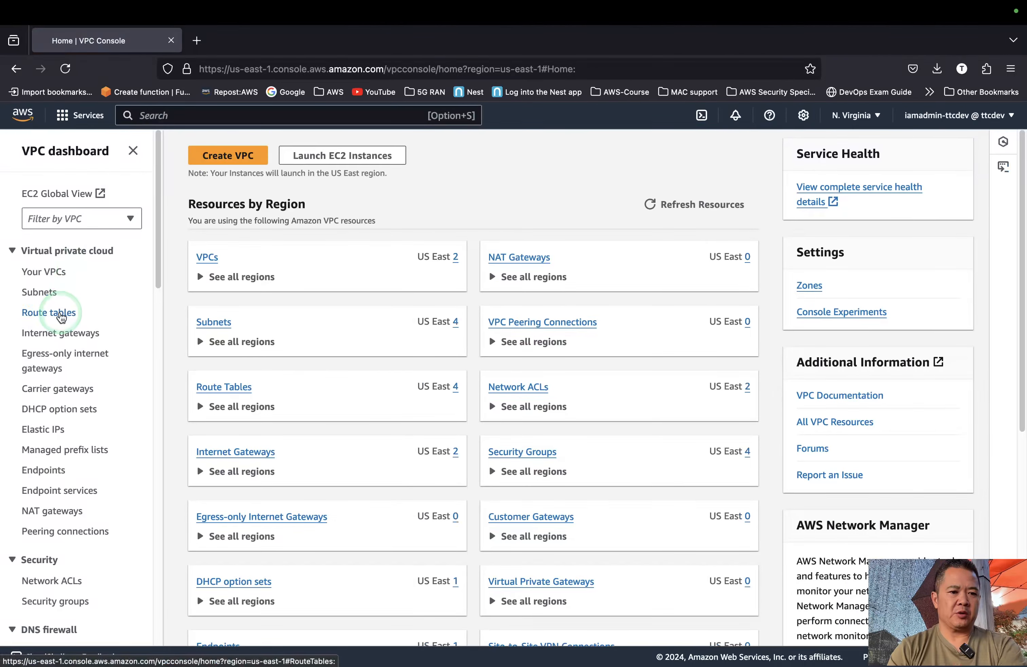
click(63, 332)
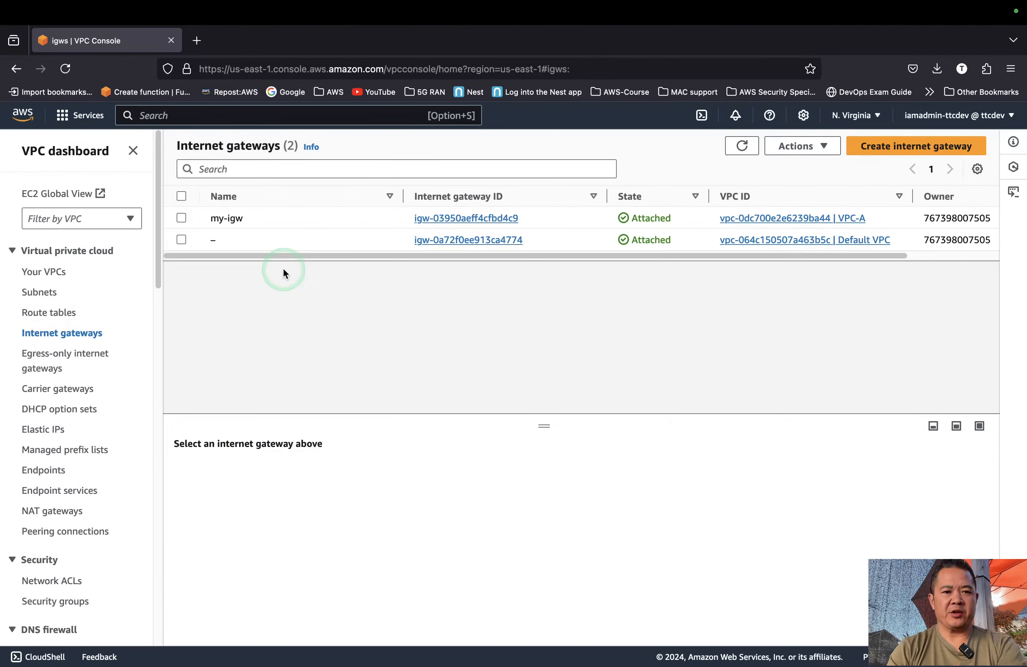
click(181, 217)
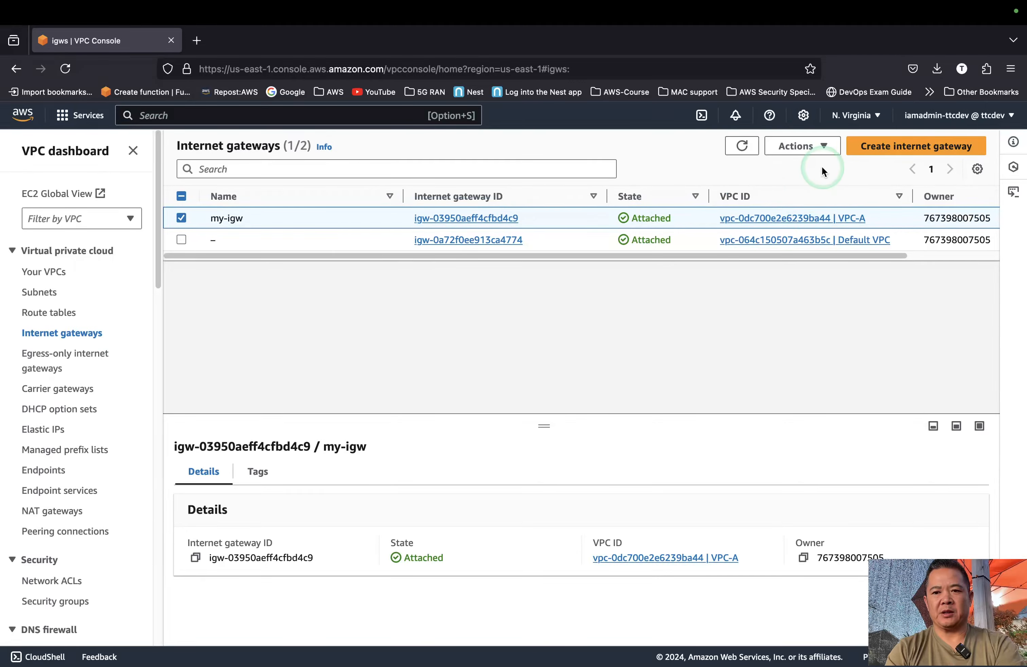
click(827, 147)
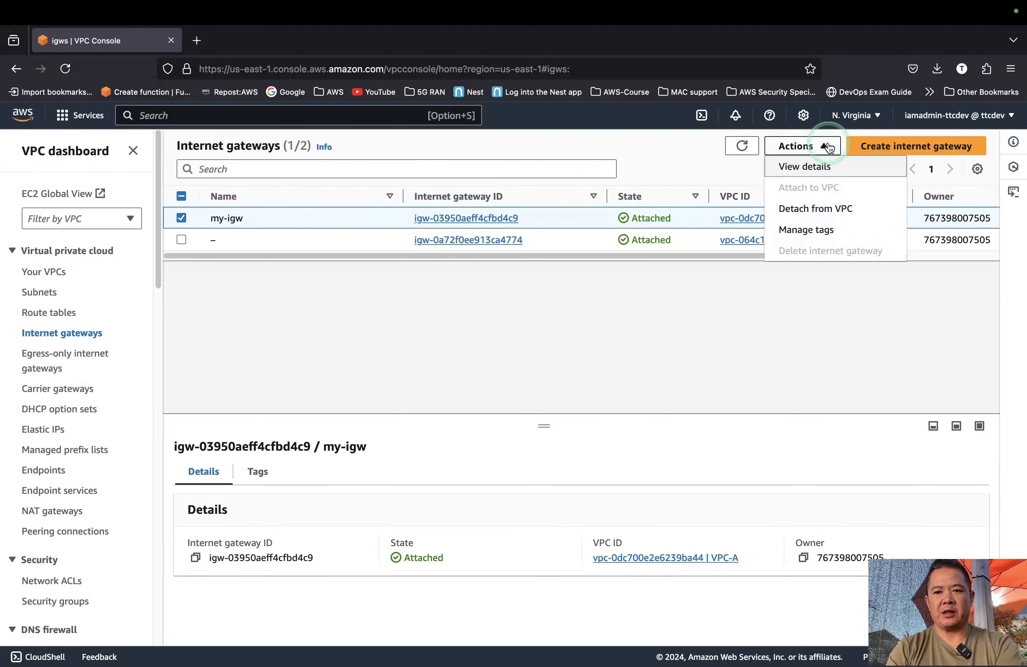
click(823, 210)
click(718, 461)
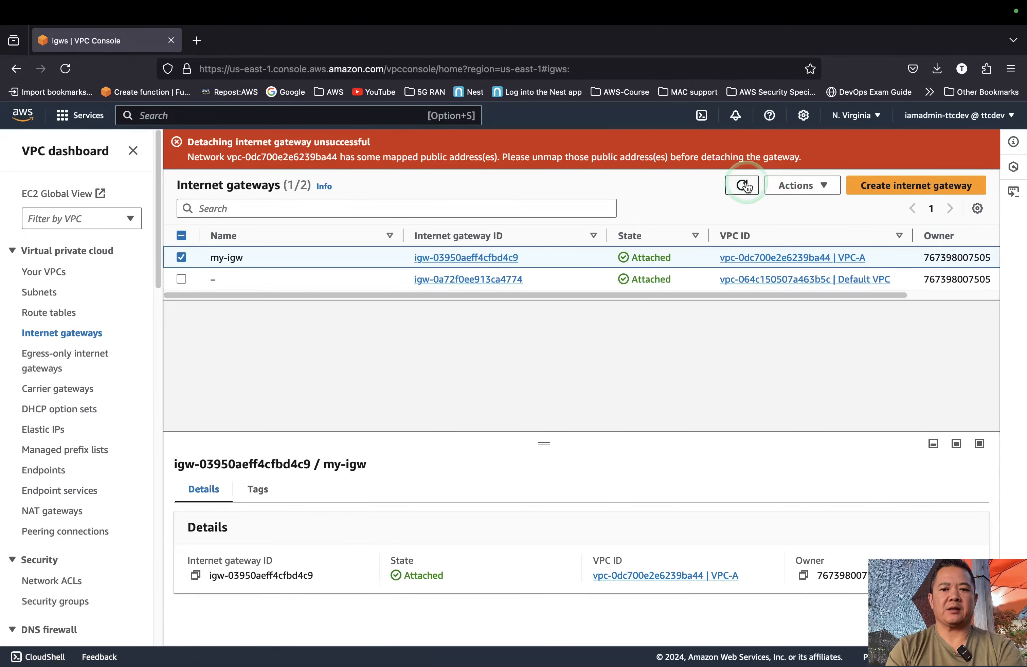
click(181, 257)
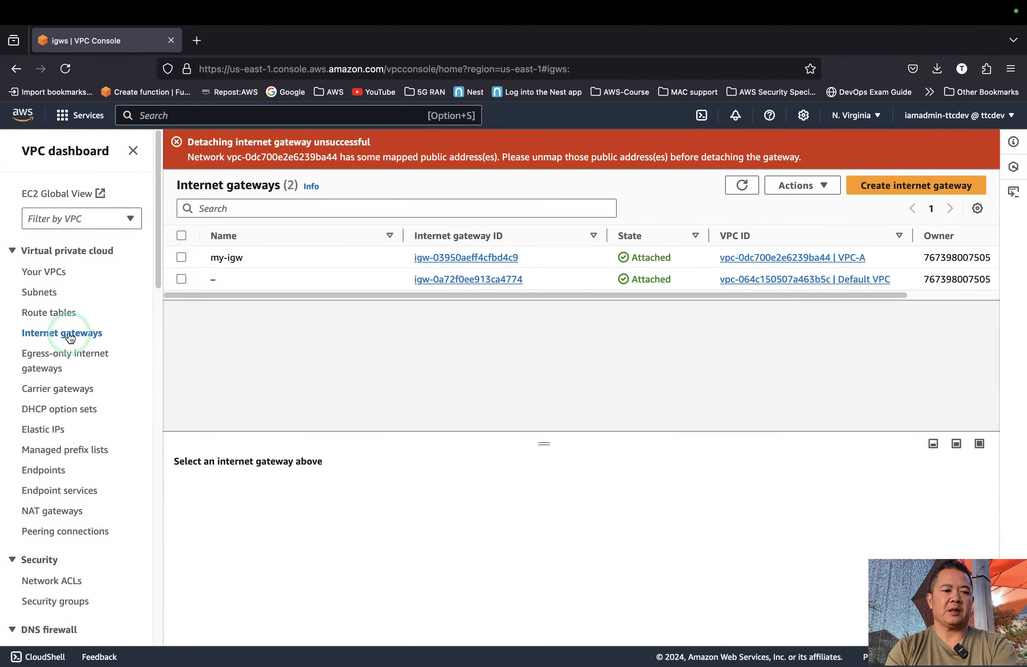
- Try to delete the VPC-A subnets pub-sub1 and priv-sub1, then dismiss the deletion dialog
click(52, 293)
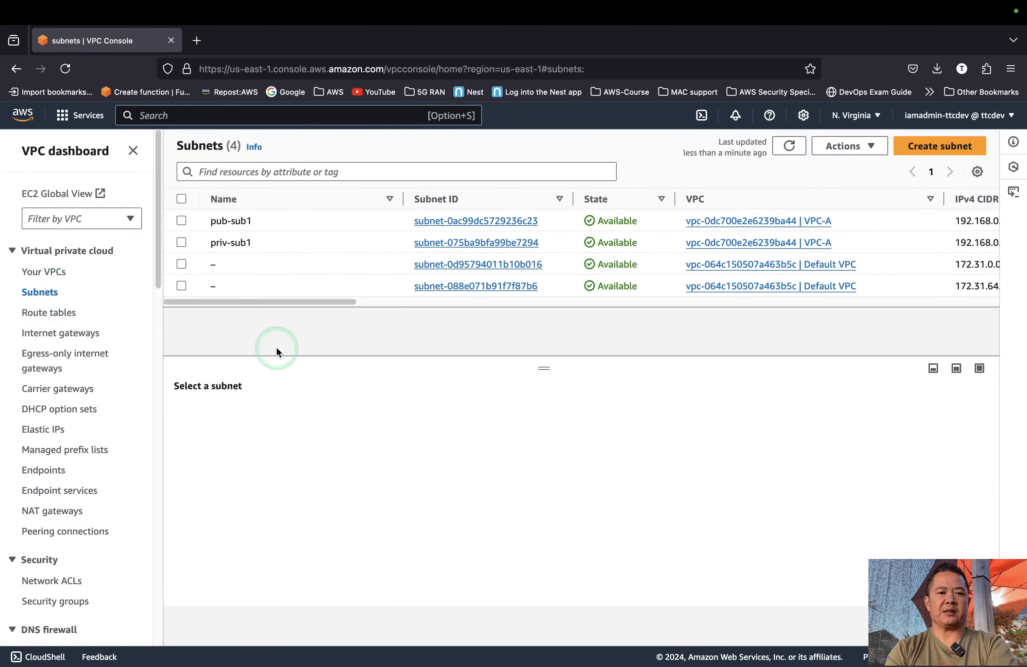
click(181, 221)
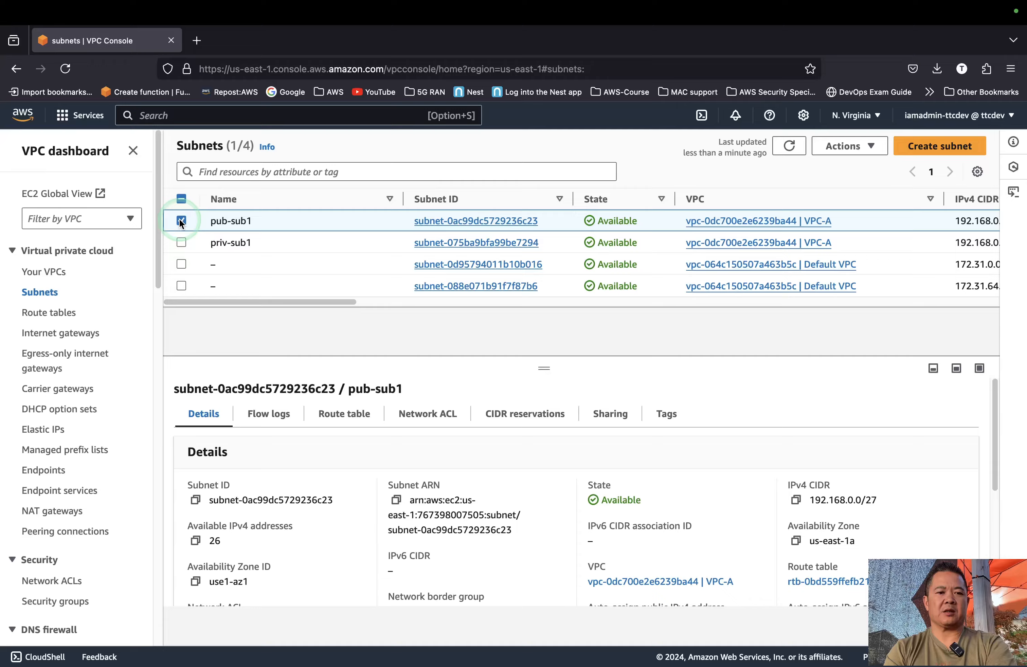
click(182, 242)
click(853, 156)
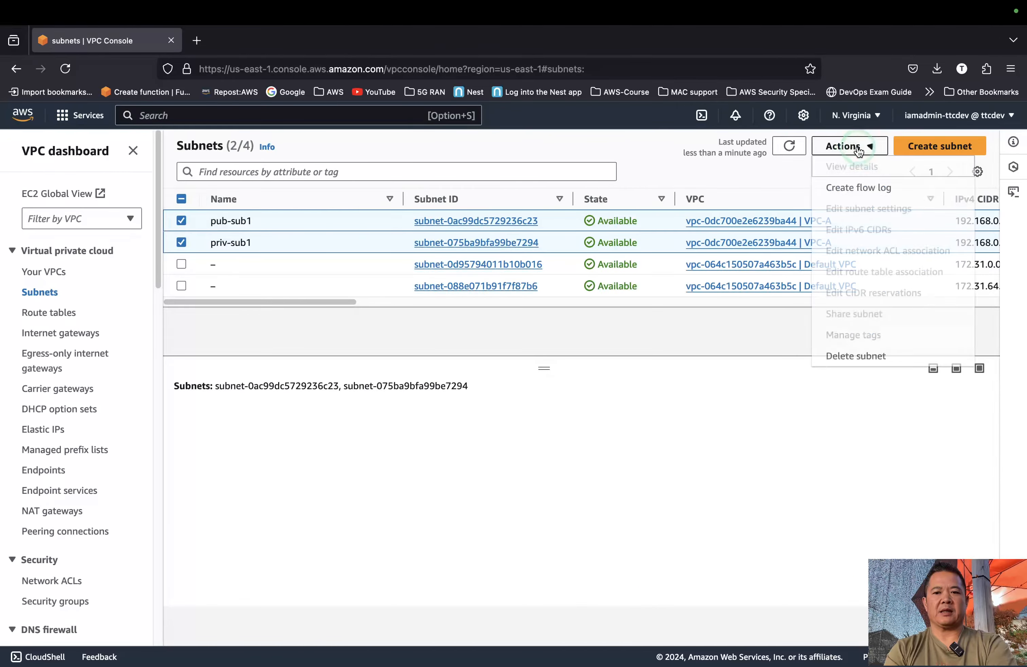
click(845, 354)
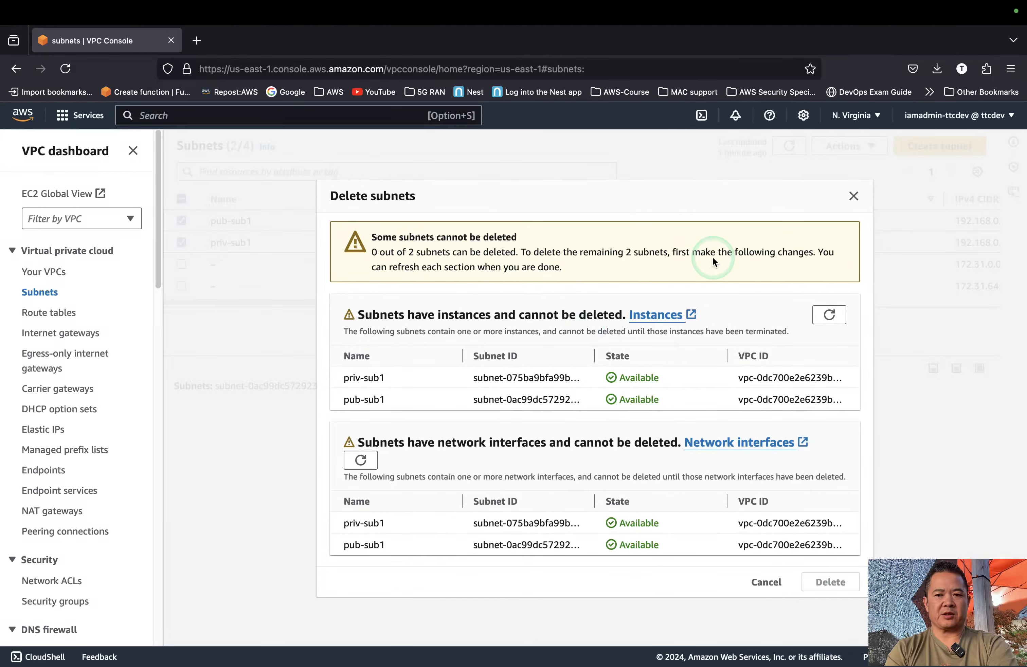
click(853, 197)
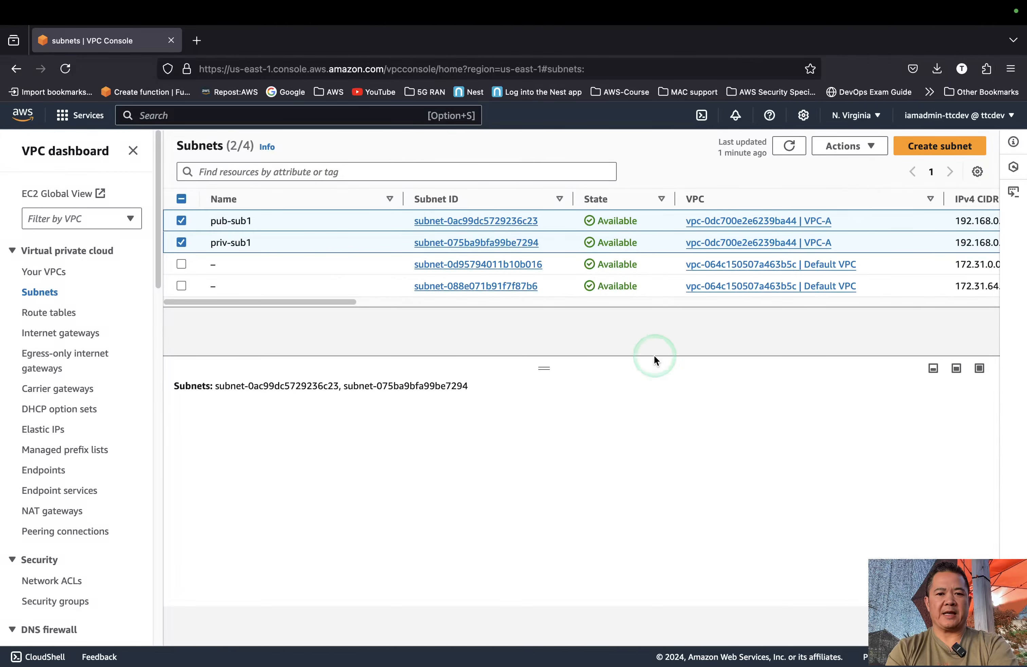
- Return to the EC2 instances list and widen the Instance state column so the full states are readable
click(223, 115)
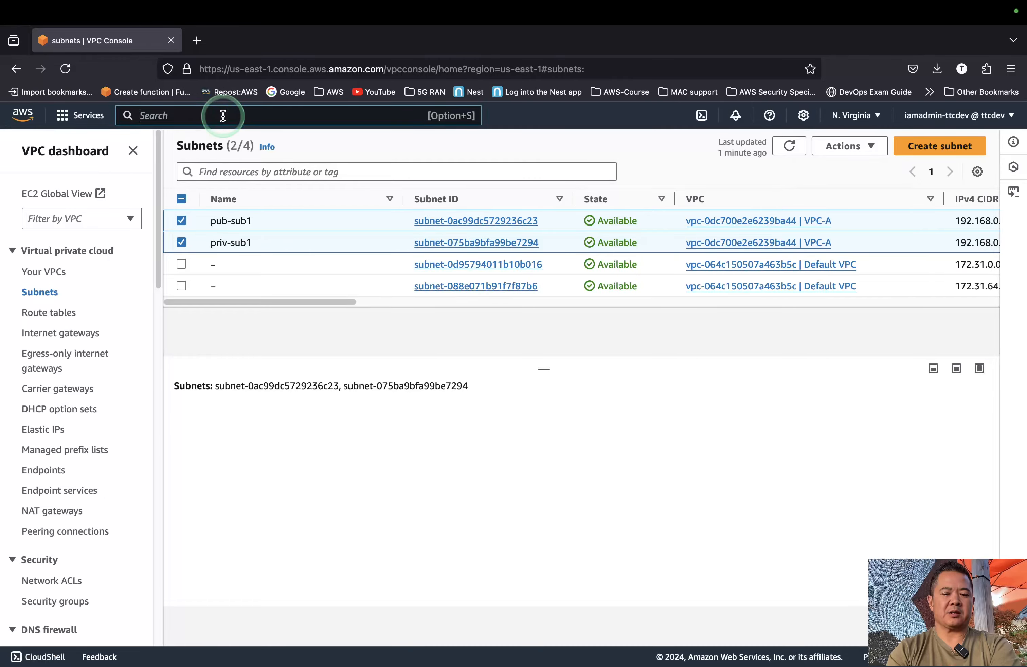
text(ec2)
key(Return)
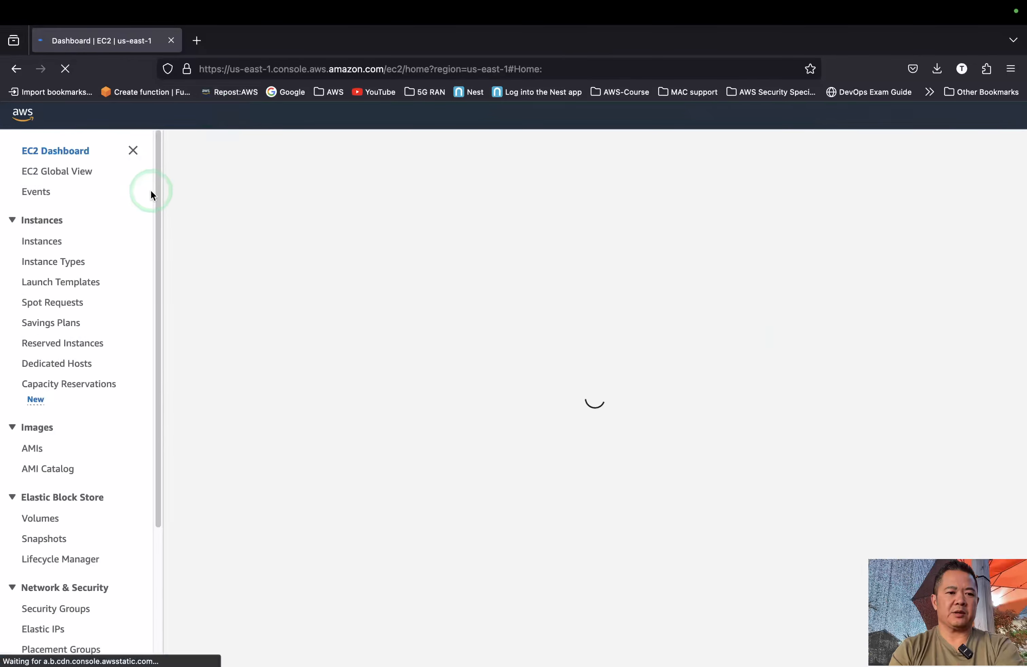
click(41, 241)
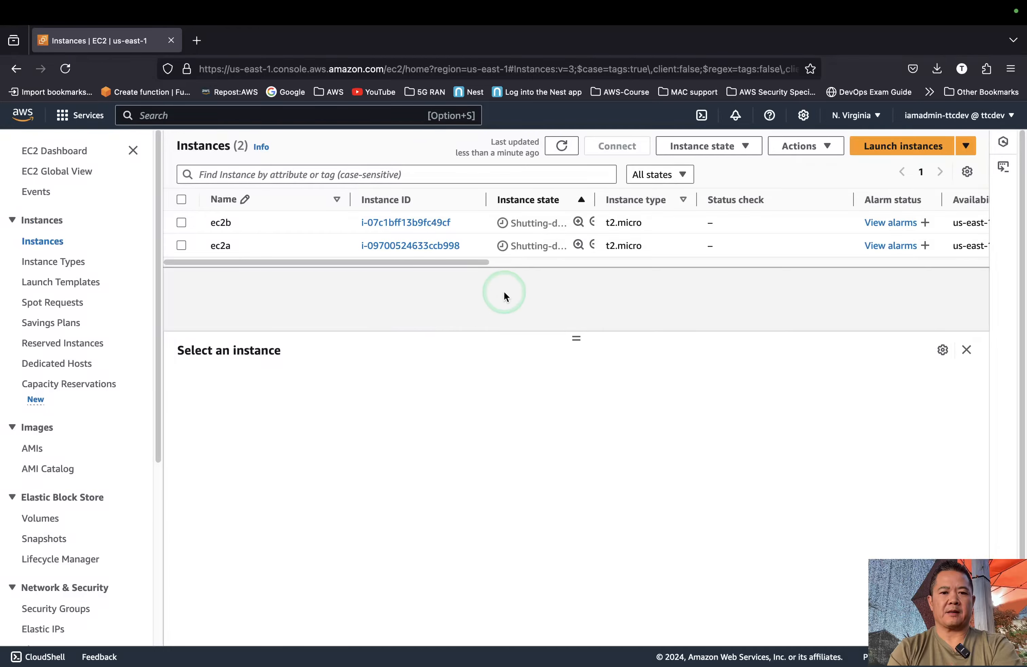
drag(588, 202, 670, 197)
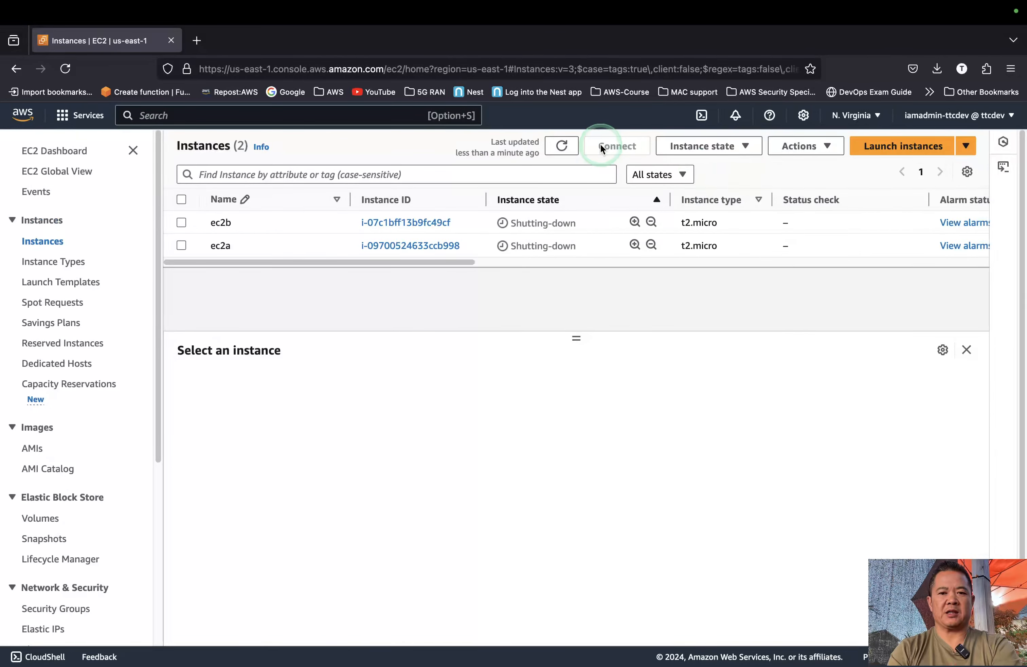
- Refresh the EC2 instances list repeatedly to check the termination state of ec2a and ec2b
click(562, 147)
click(563, 148)
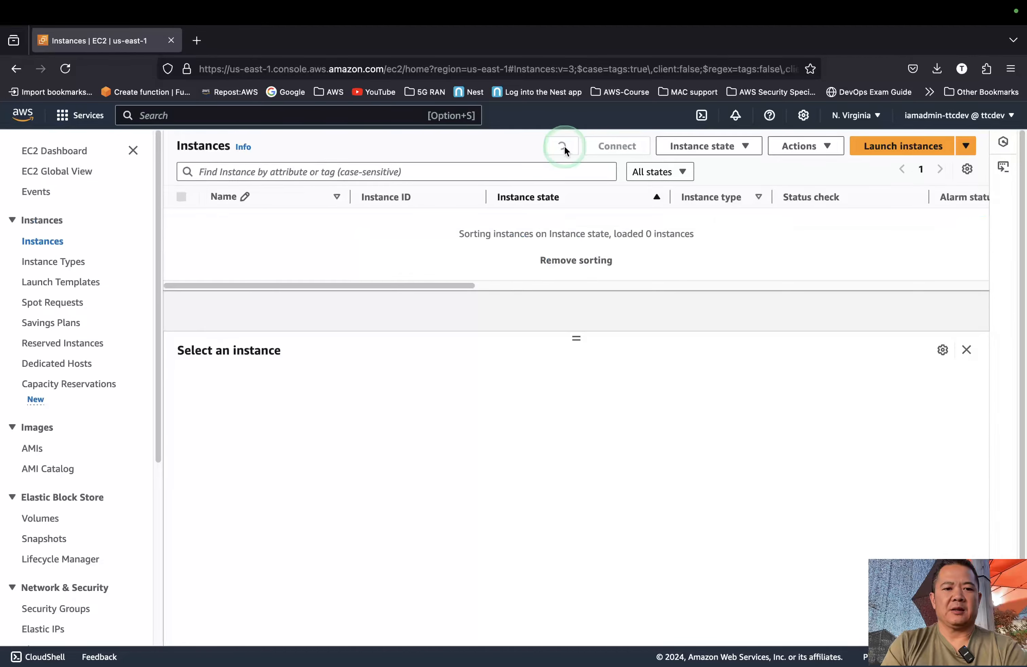
click(563, 147)
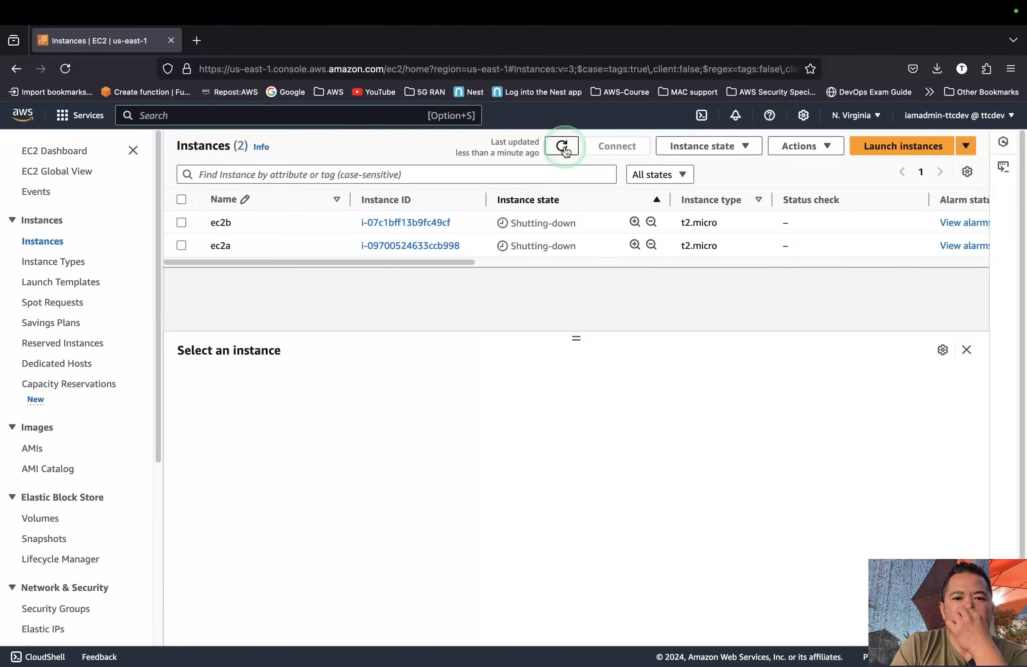
click(562, 148)
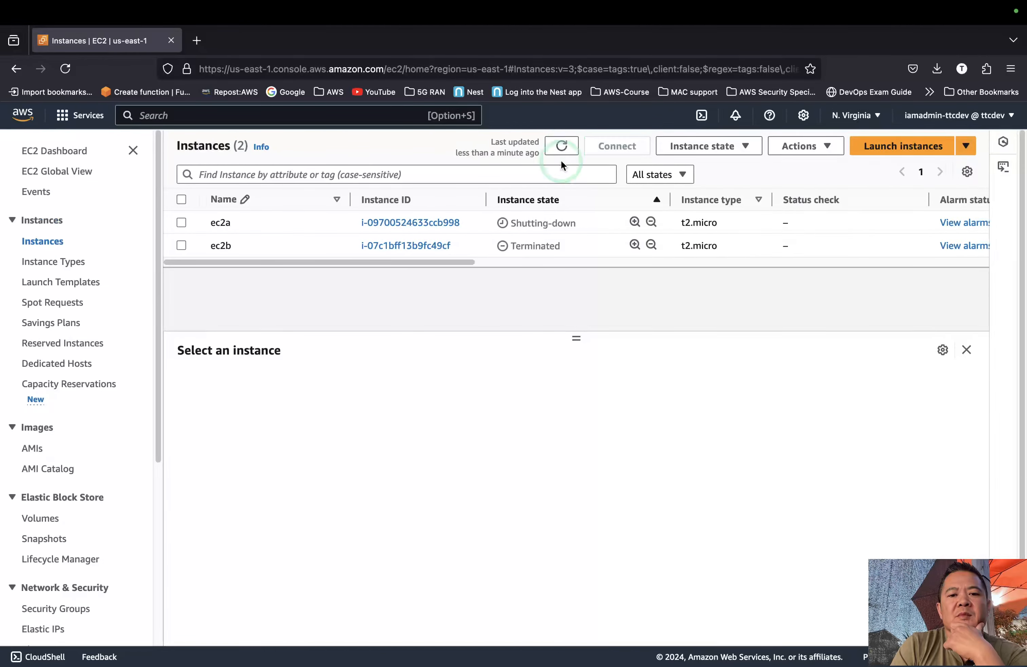
click(559, 149)
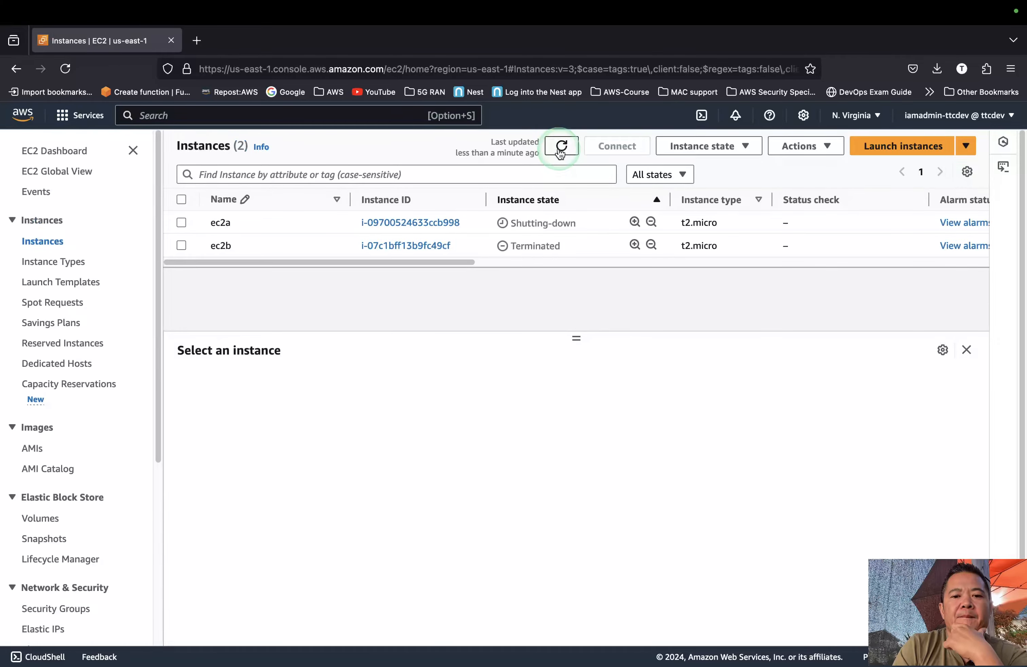
click(565, 148)
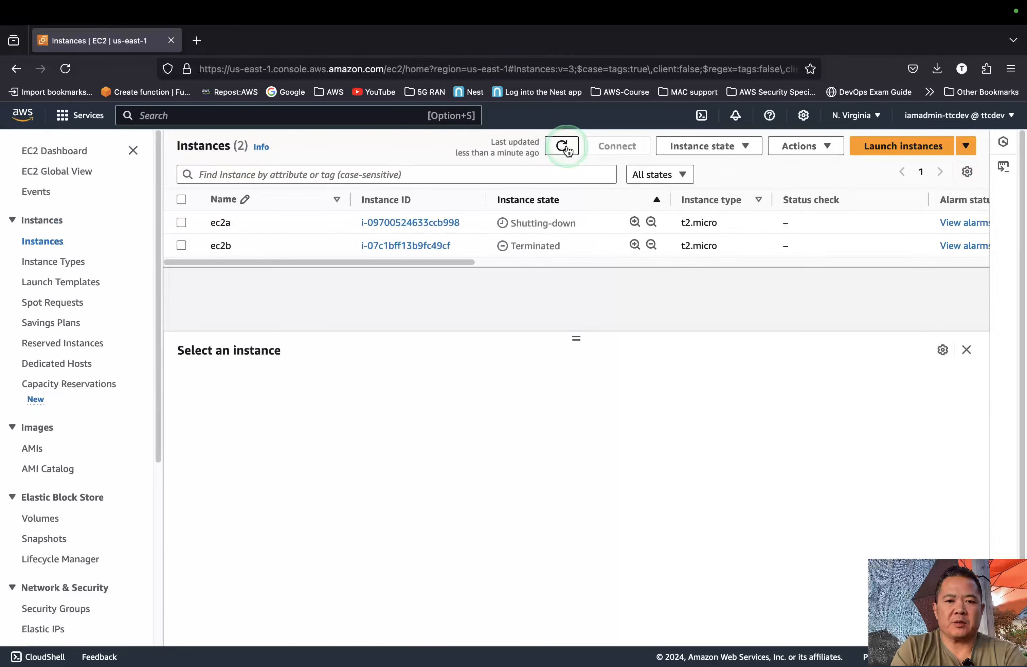
click(563, 148)
click(563, 148)
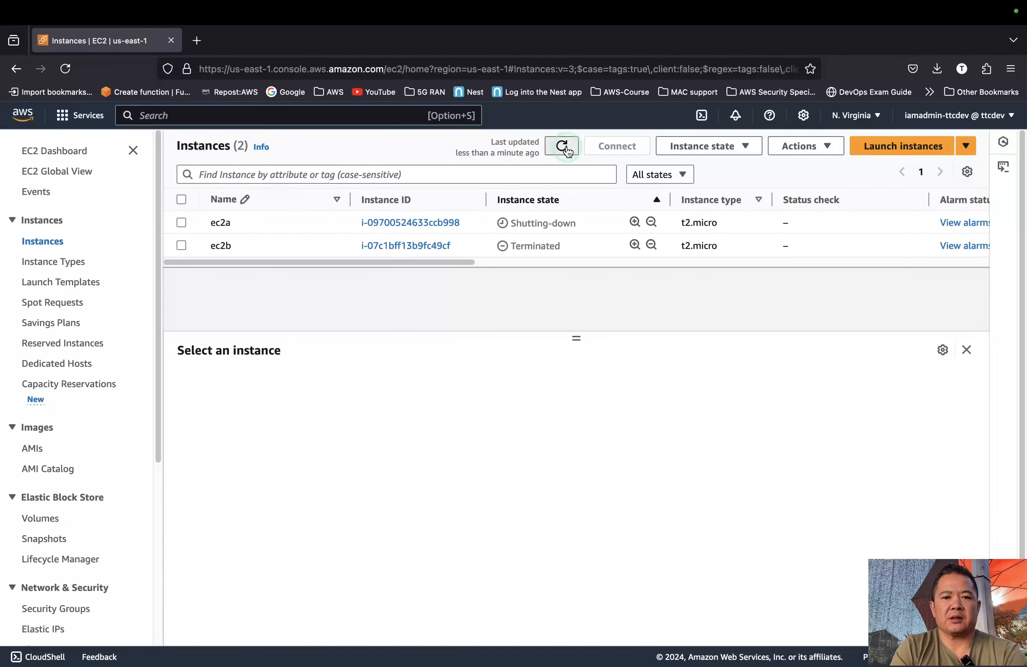
click(562, 148)
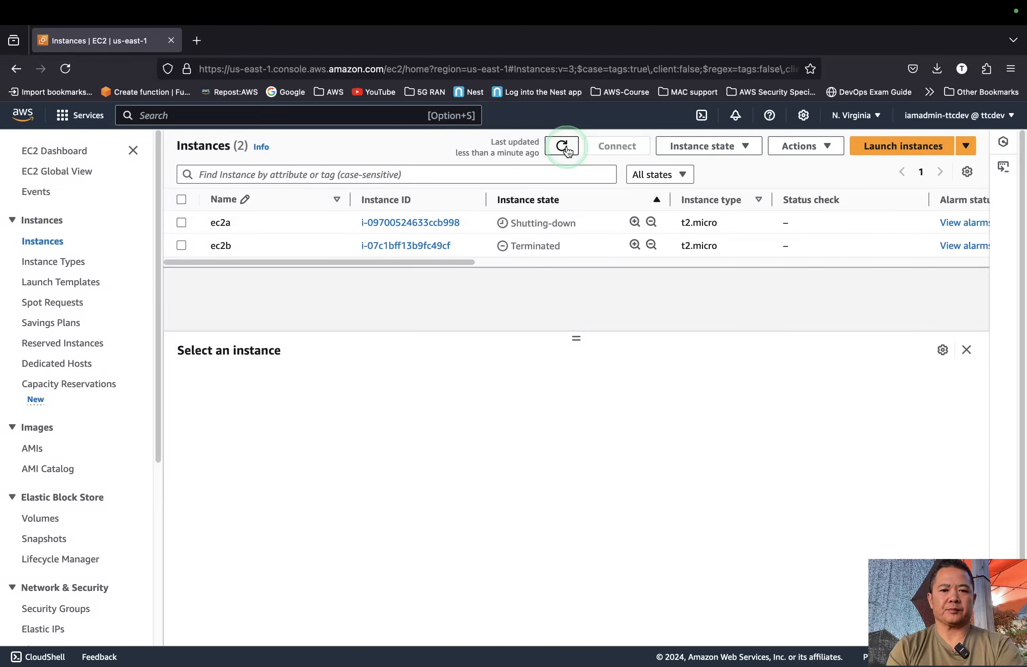
click(562, 146)
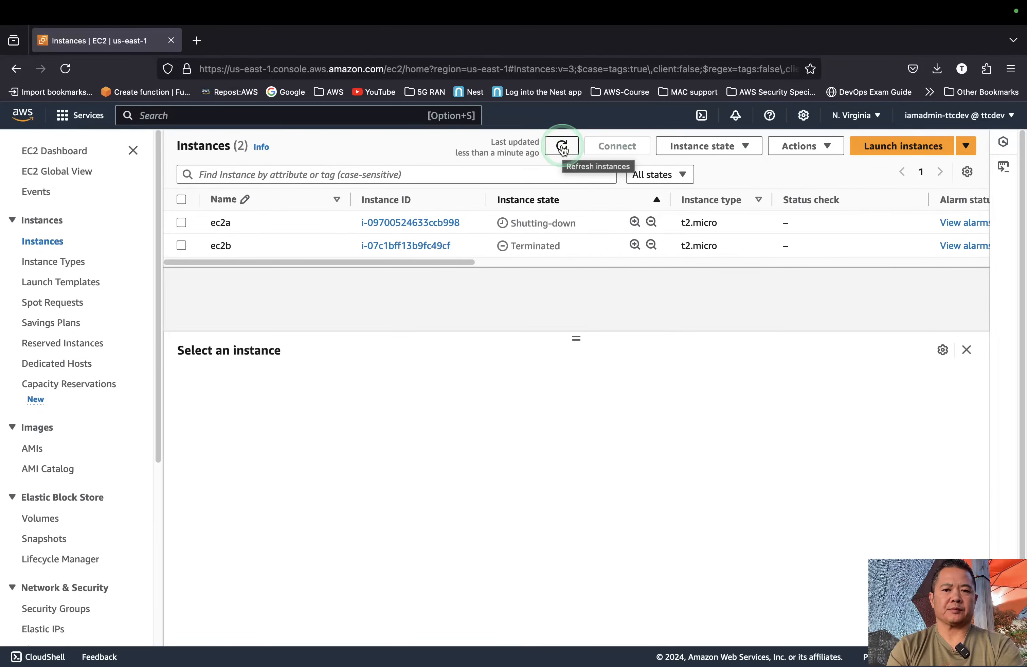
click(563, 147)
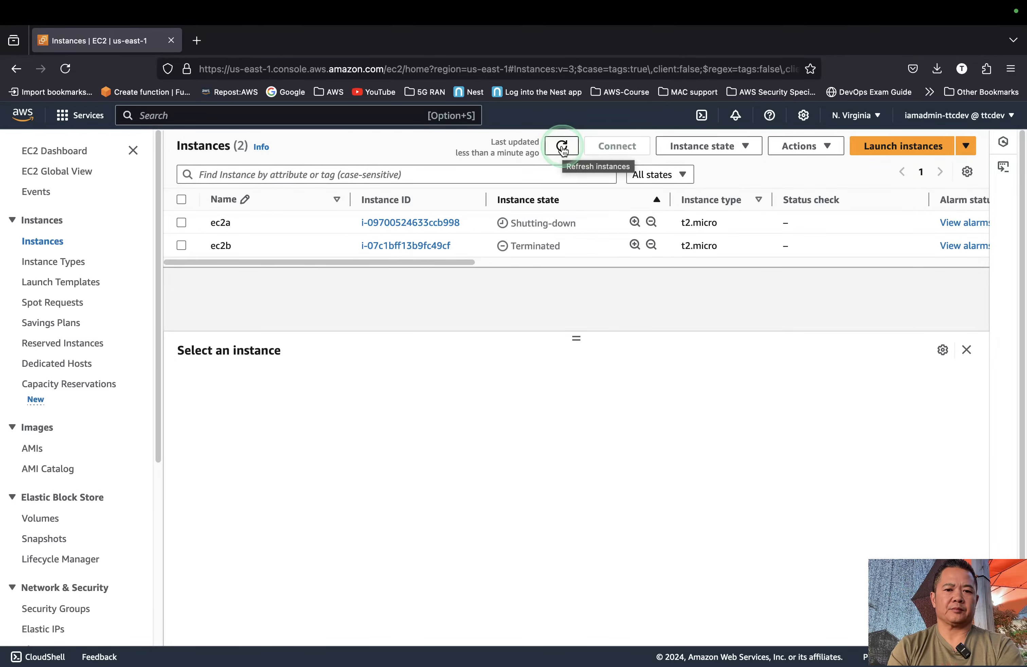
click(563, 147)
click(563, 147)
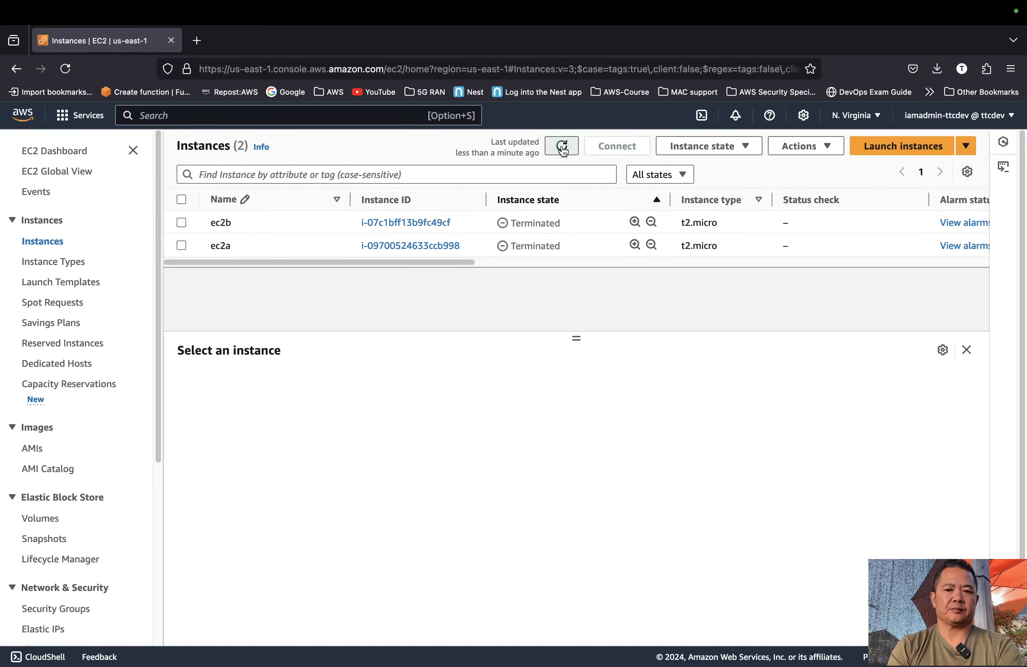
click(563, 148)
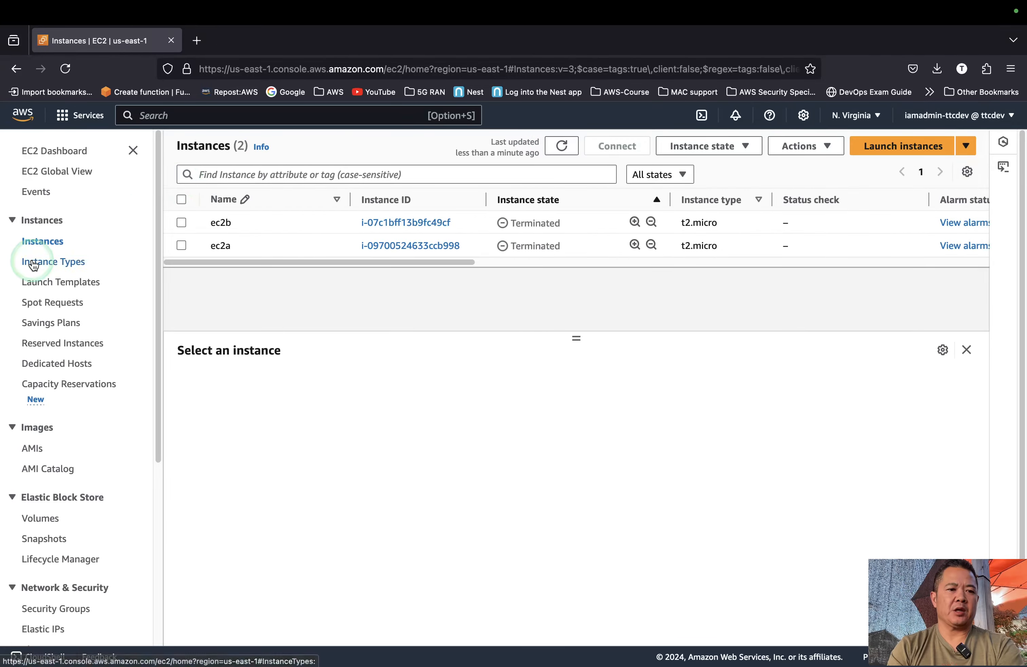
- Delete the security groups ec2b-sg and ec2a-sg, confirming with "delete", and refresh the security groups list
click(78, 301)
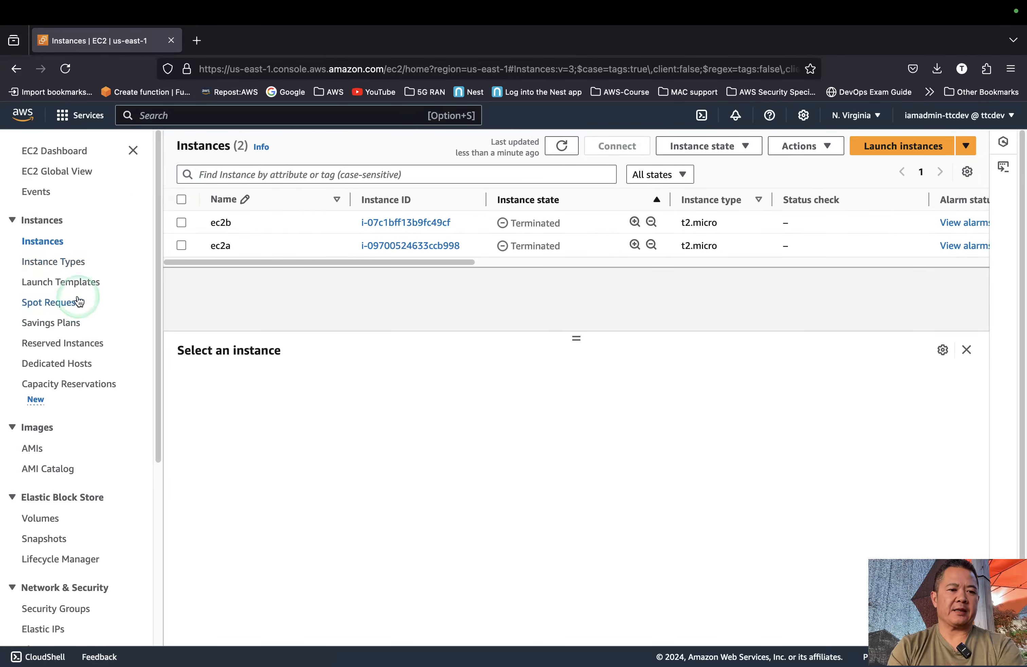
click(185, 116)
click(84, 171)
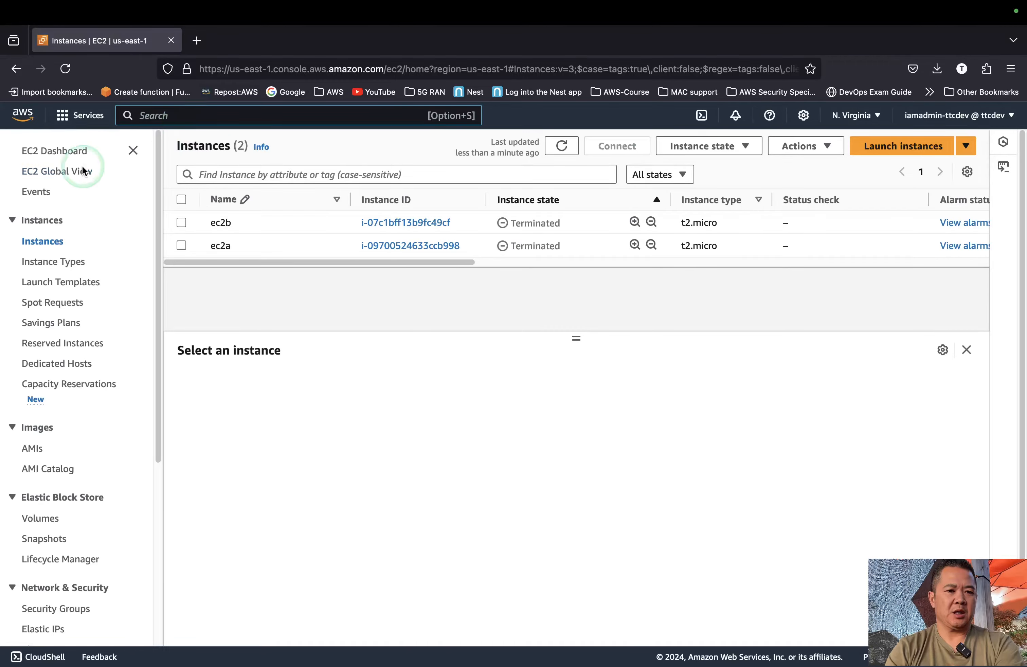
scroll(69, 287, down, 5)
click(54, 415)
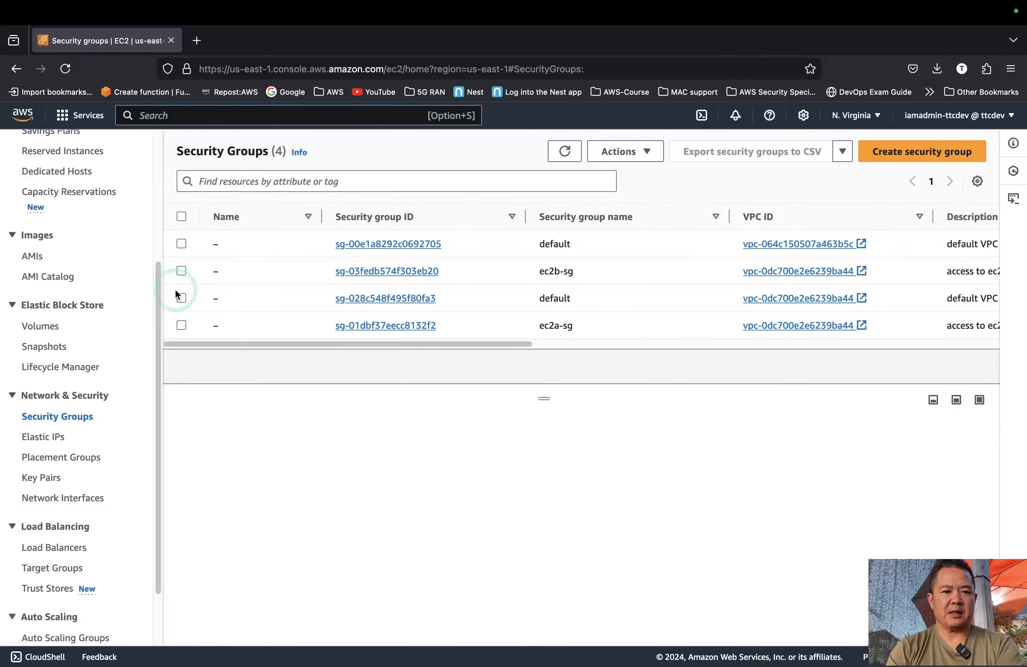
click(182, 270)
click(181, 325)
click(662, 183)
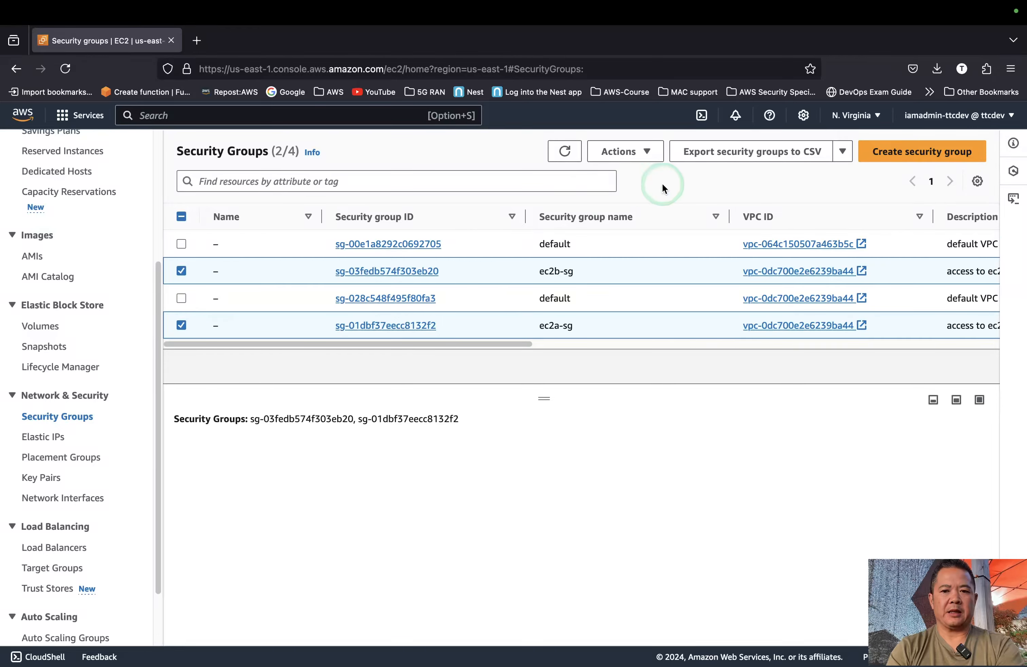
click(650, 160)
click(645, 299)
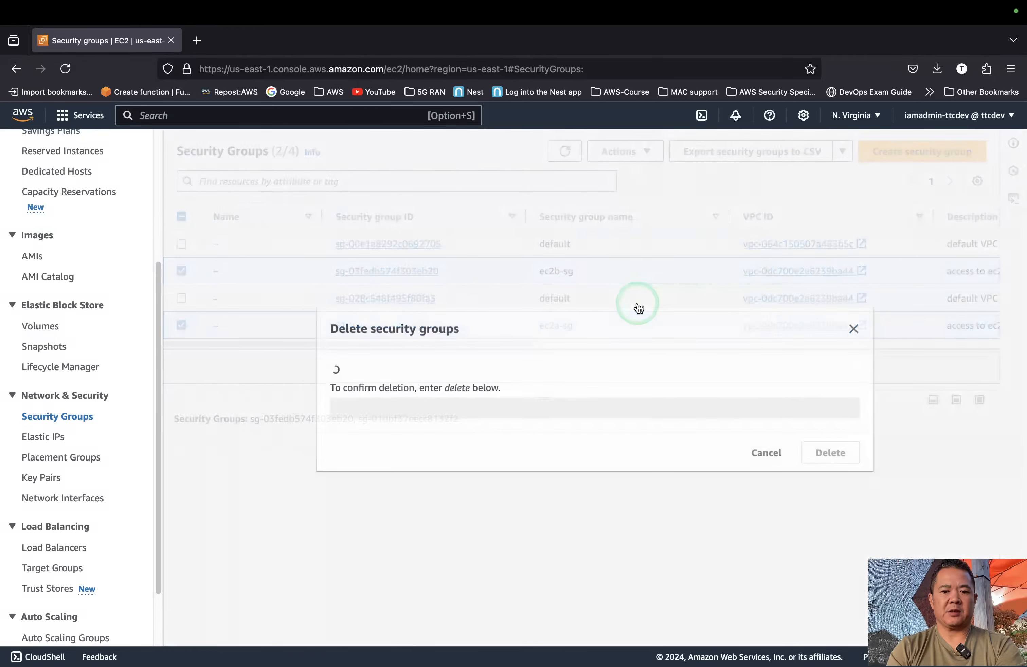
click(558, 436)
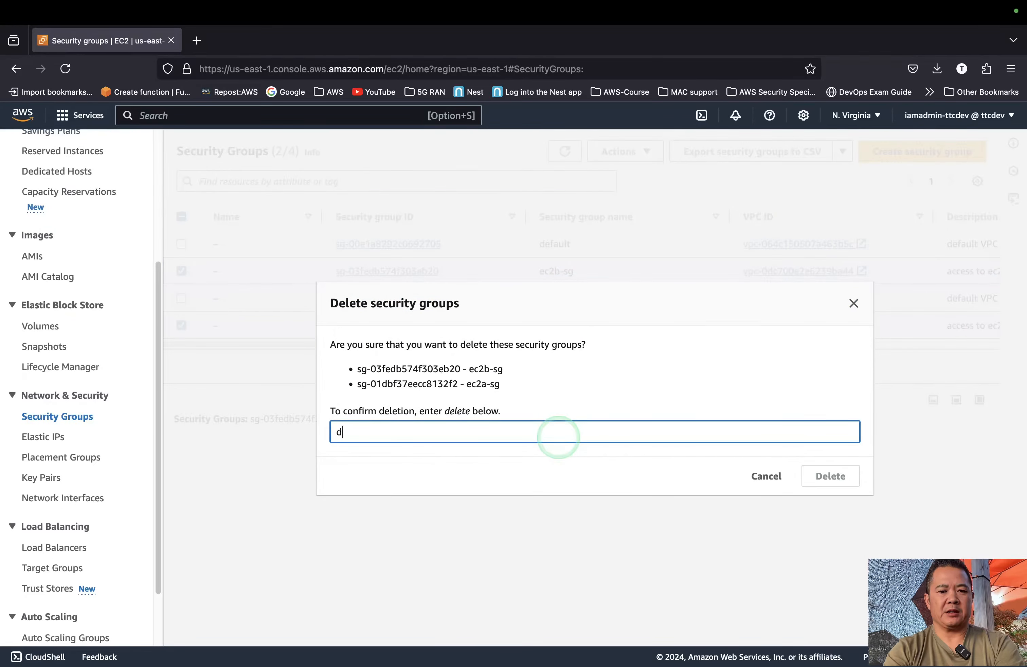
text(delete)
key(Return)
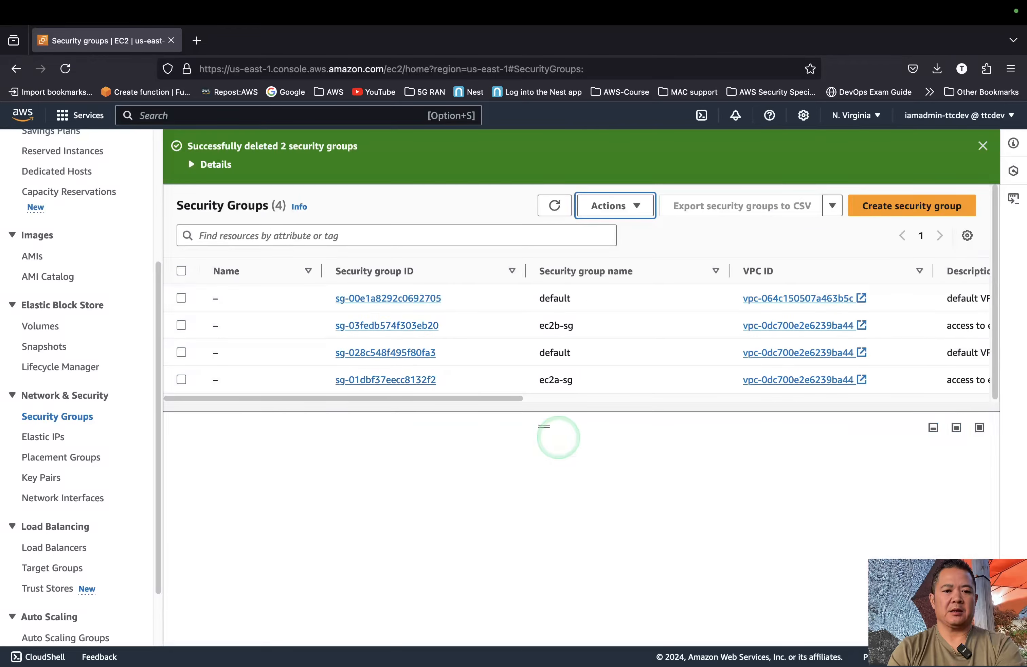
click(554, 206)
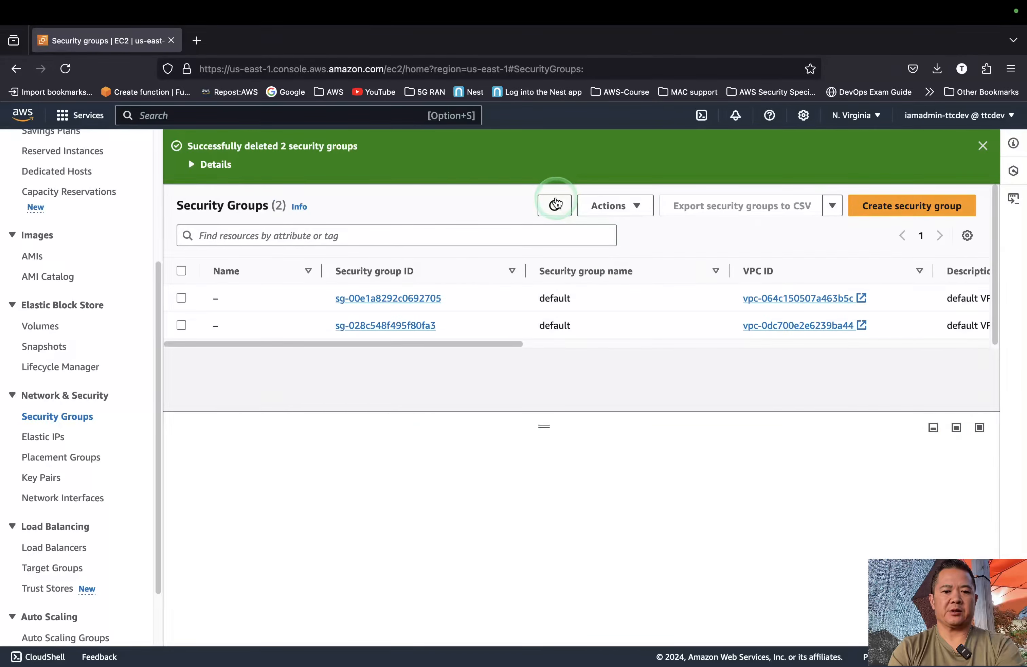
- Switch to the VPC console's internet gateways and detach my-igw from VPC-A
scroll(85, 349, up, 5)
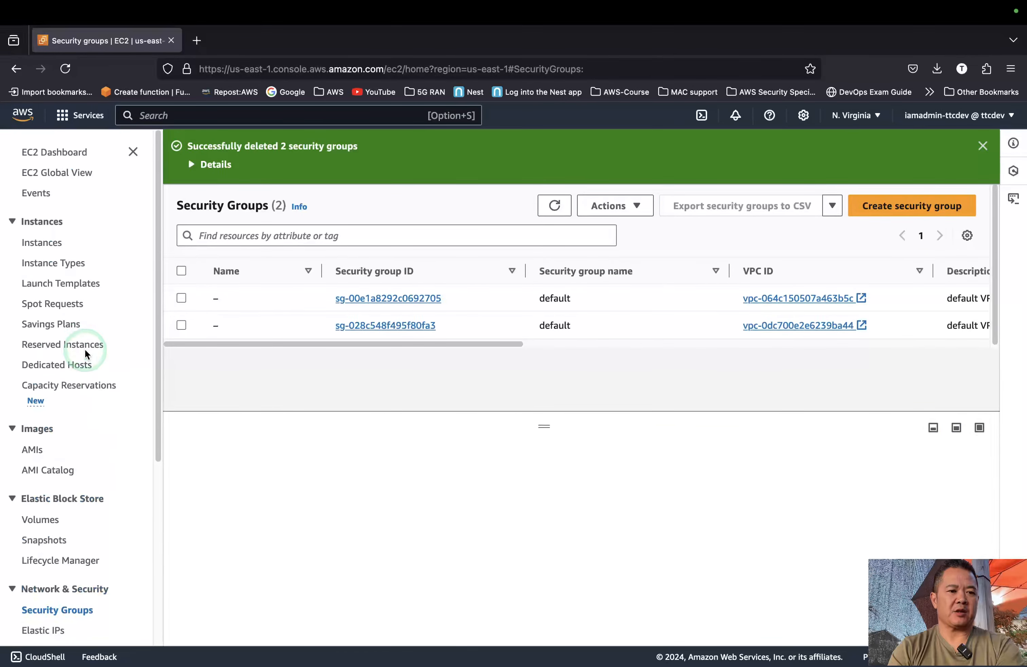
click(231, 114)
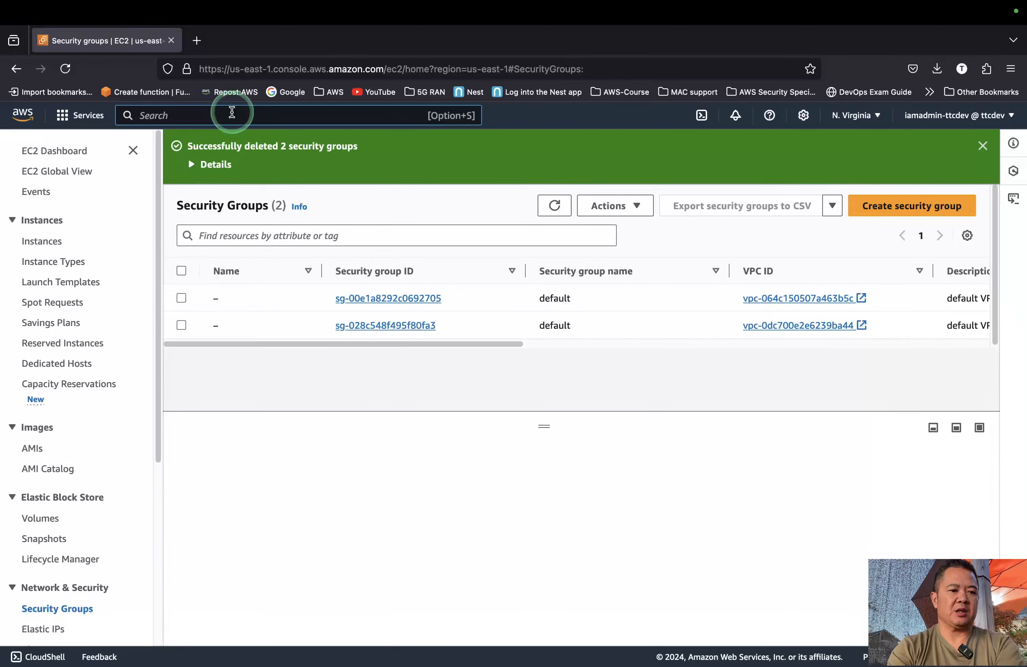
text(vpc)
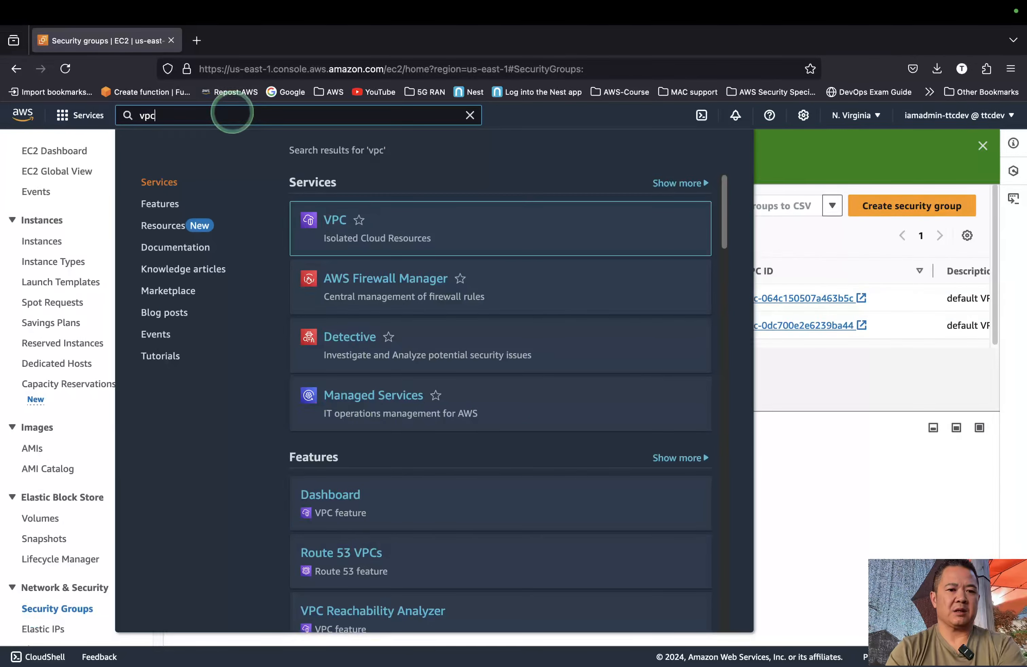
click(335, 220)
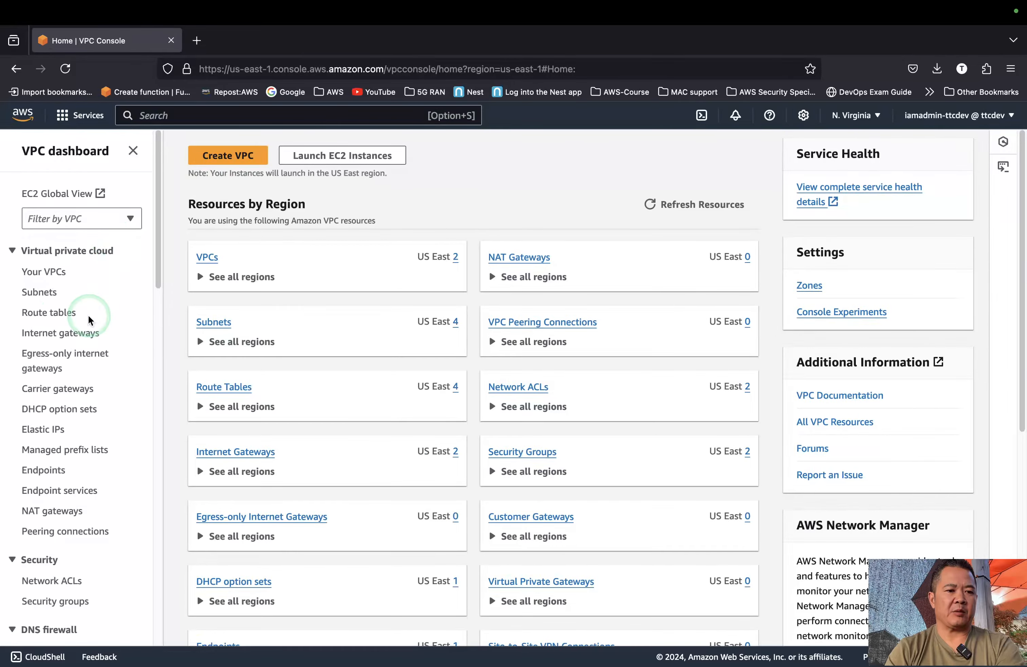
click(56, 333)
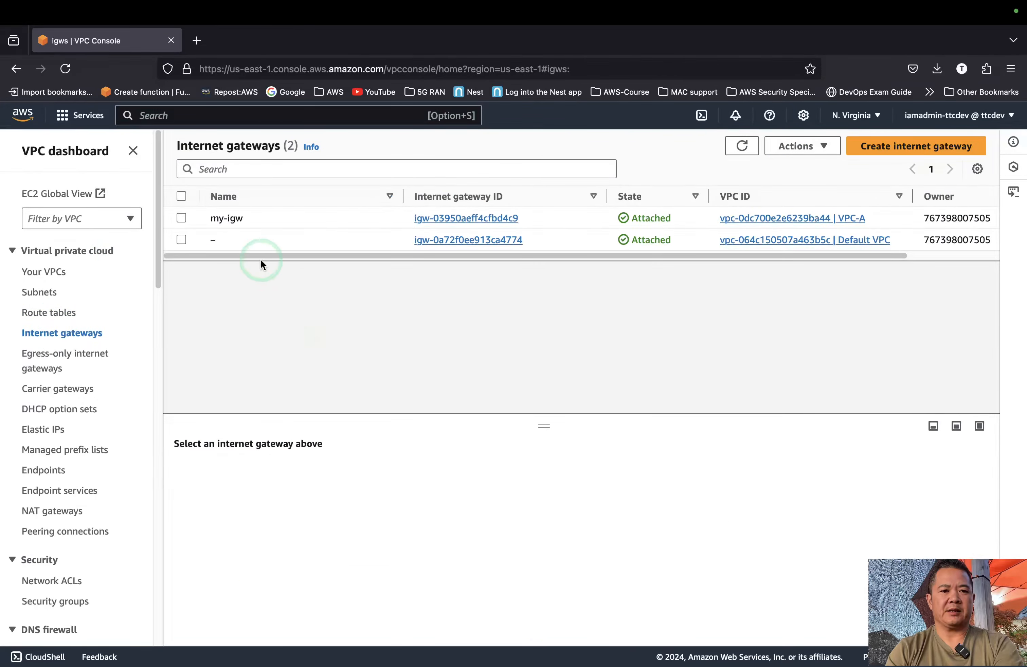
click(181, 218)
click(811, 148)
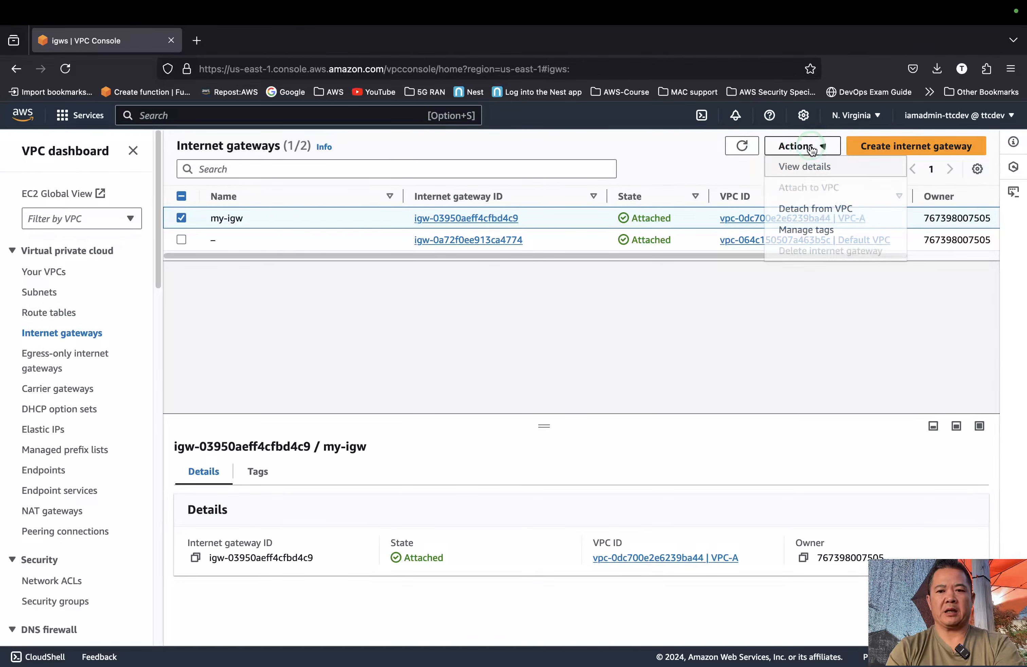
click(816, 209)
click(702, 452)
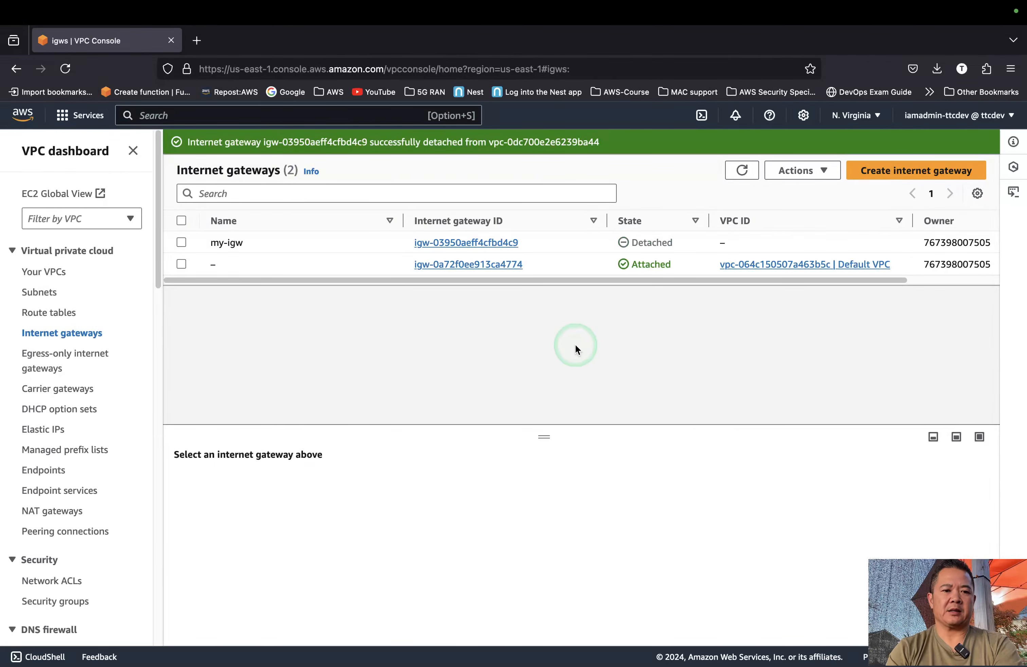
- Delete the internet gateway my-igw, confirming with "delete"
click(182, 242)
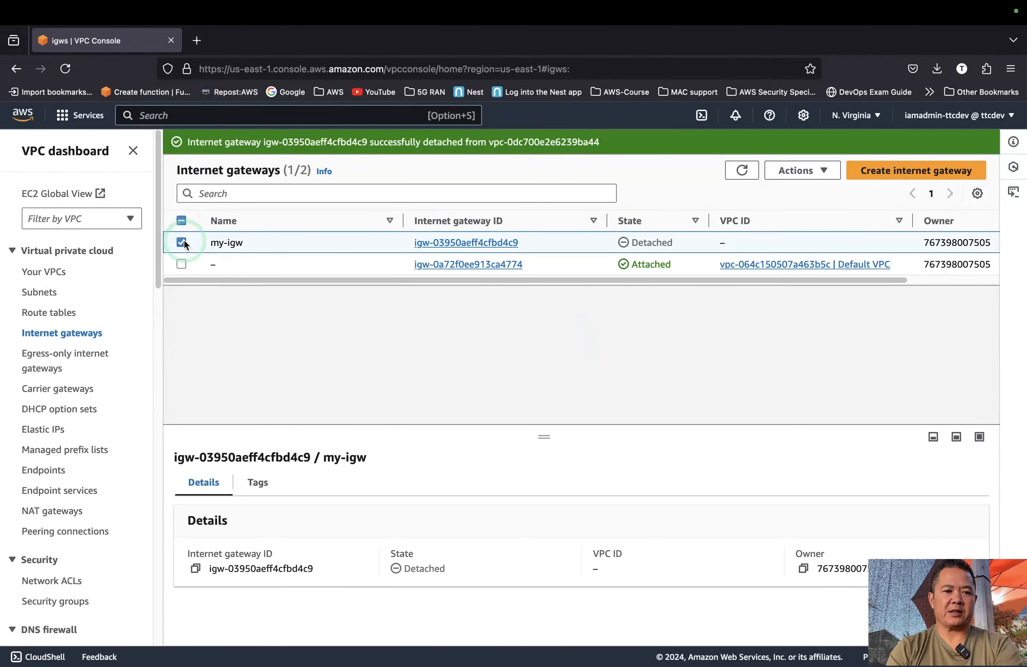
click(821, 171)
click(816, 276)
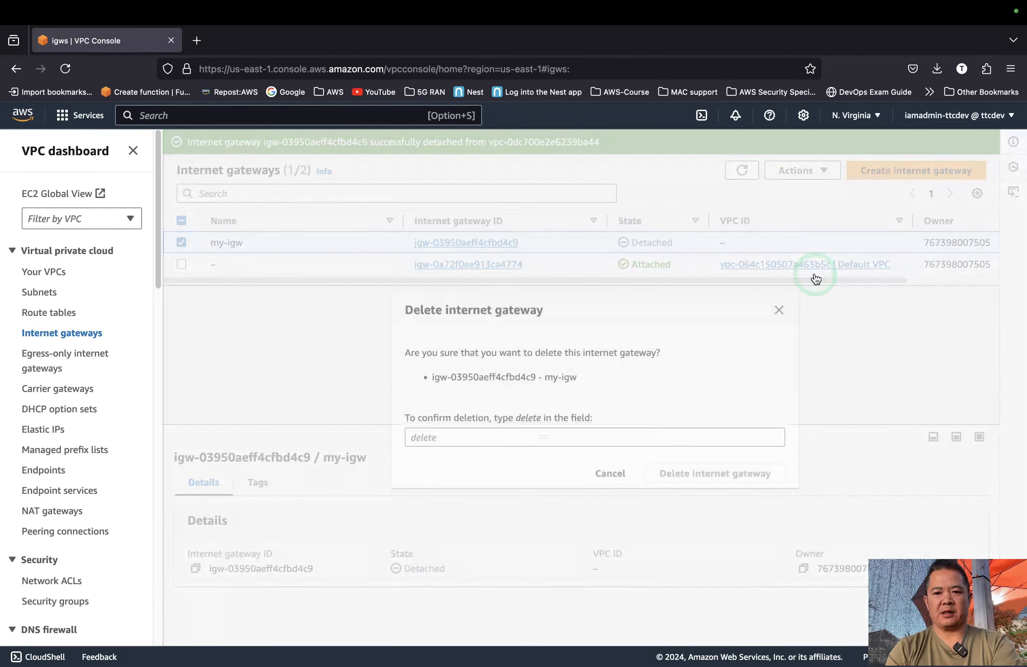
click(675, 432)
text(delet)
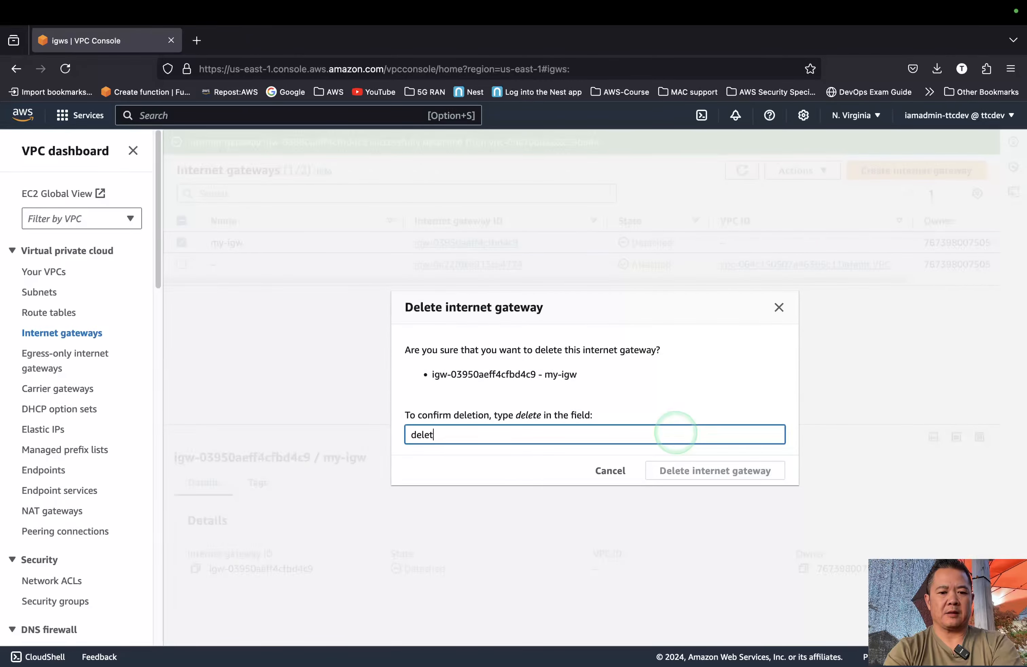
text(e)
key(Return)
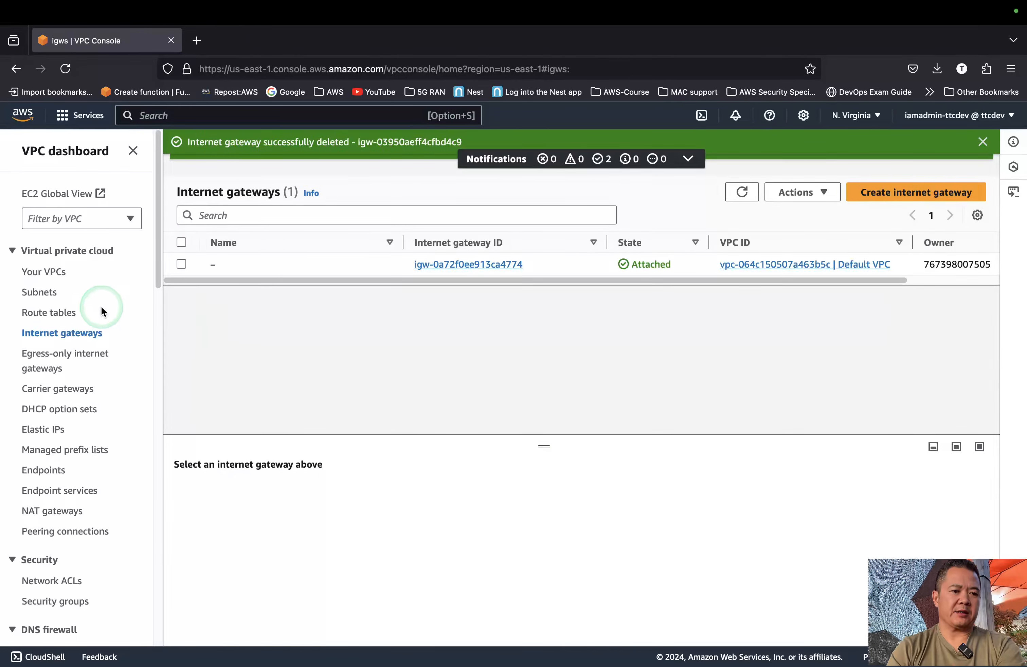
- Try to delete the VPC-A route tables priv-rt1 and pub-rt1, then dismiss the deletion dialog
click(70, 318)
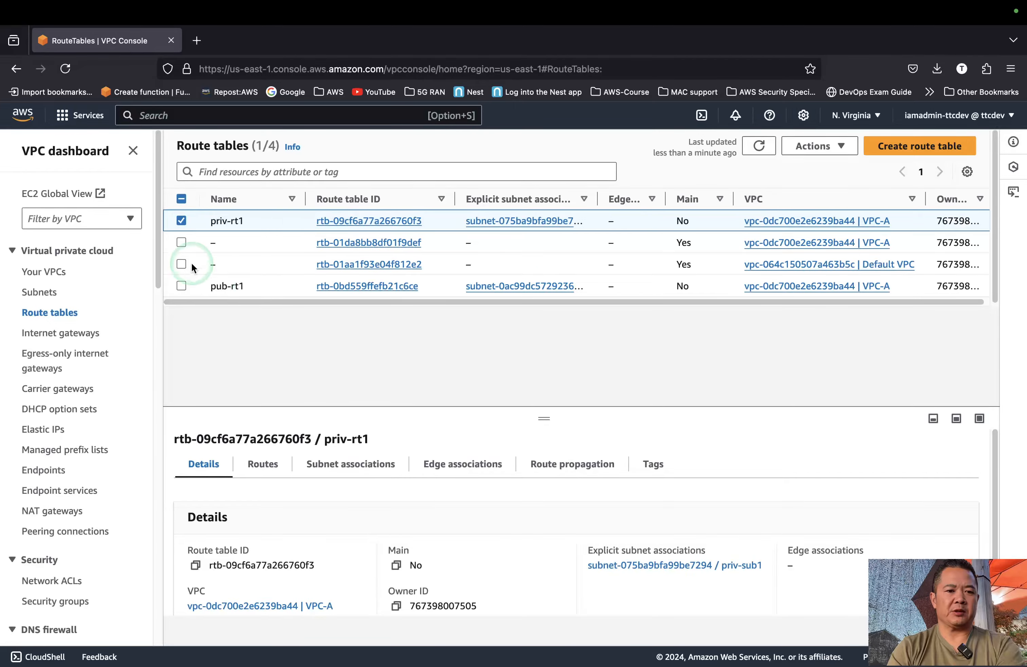
click(182, 286)
click(818, 155)
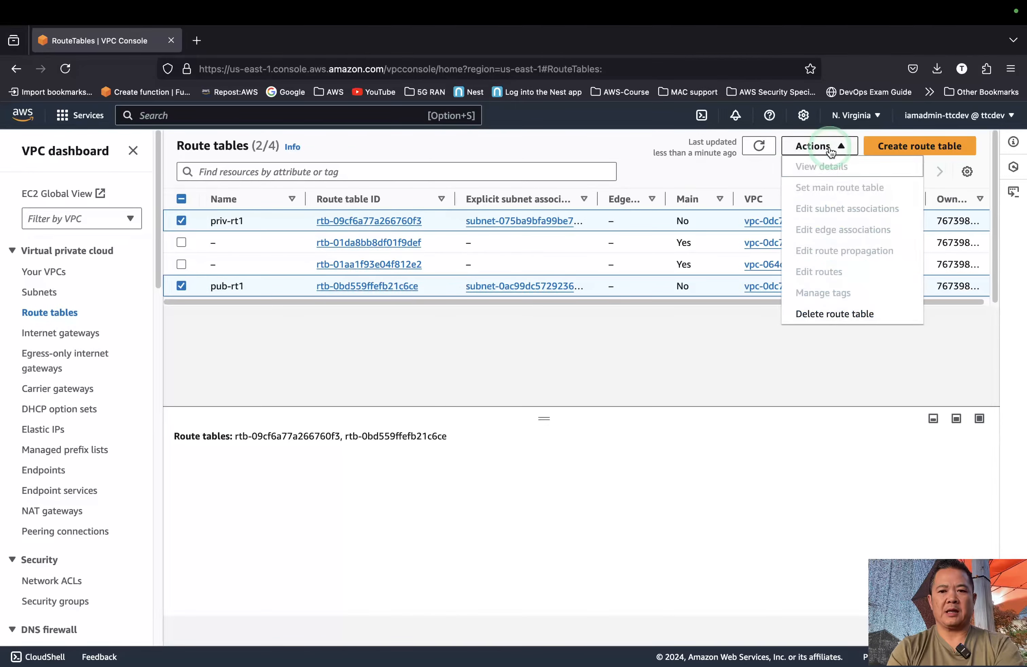
click(816, 311)
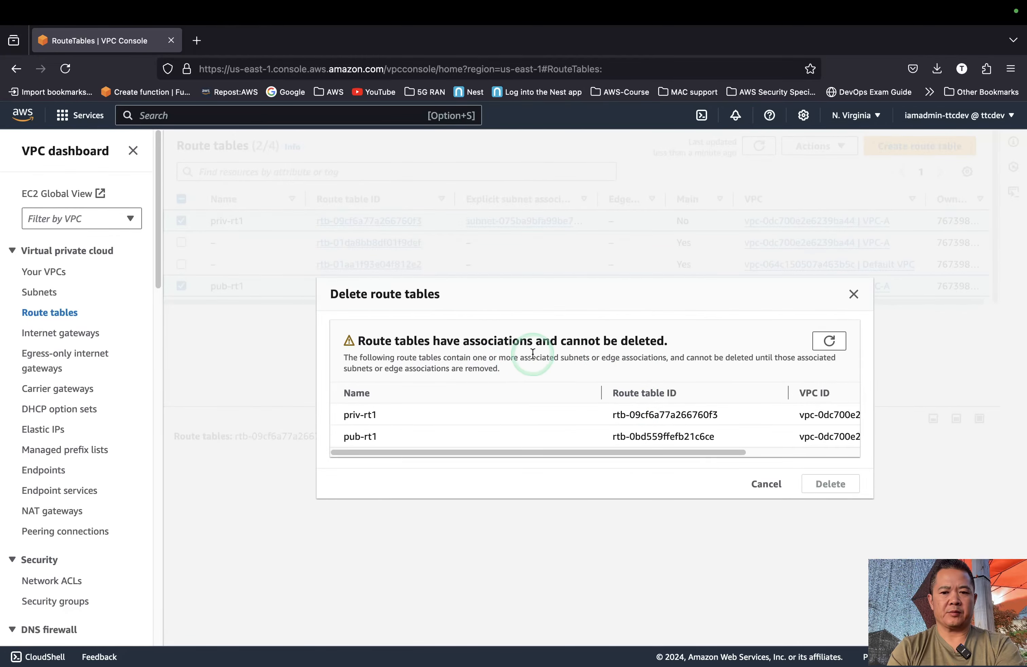
click(851, 296)
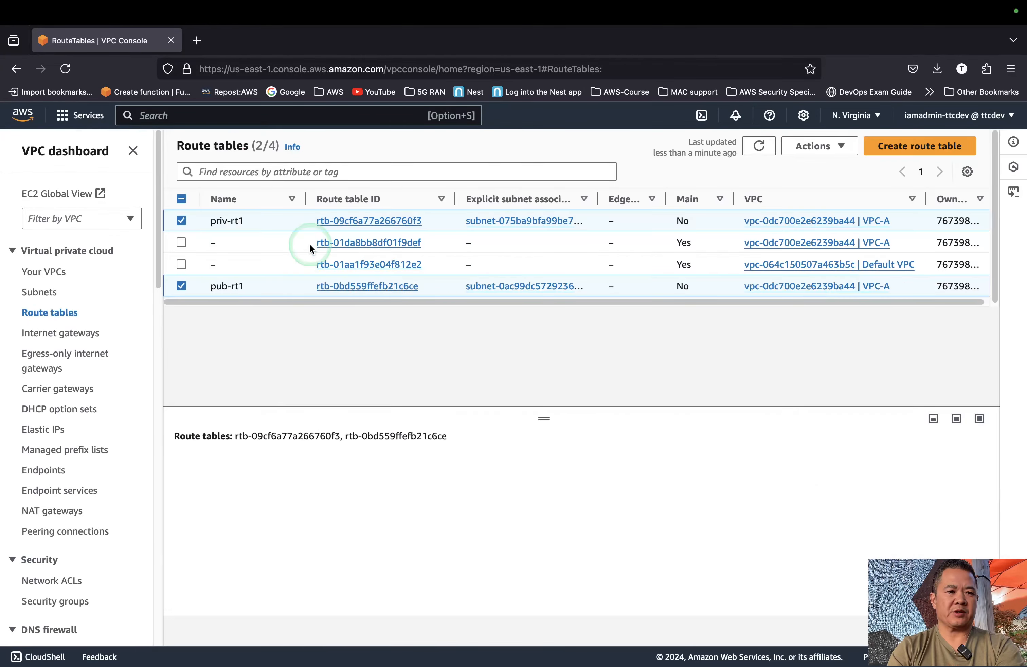
- Delete the VPC-A subnets pub-sub1 and priv-sub1 after refreshing the subnet list, confirming with "delete"
click(30, 291)
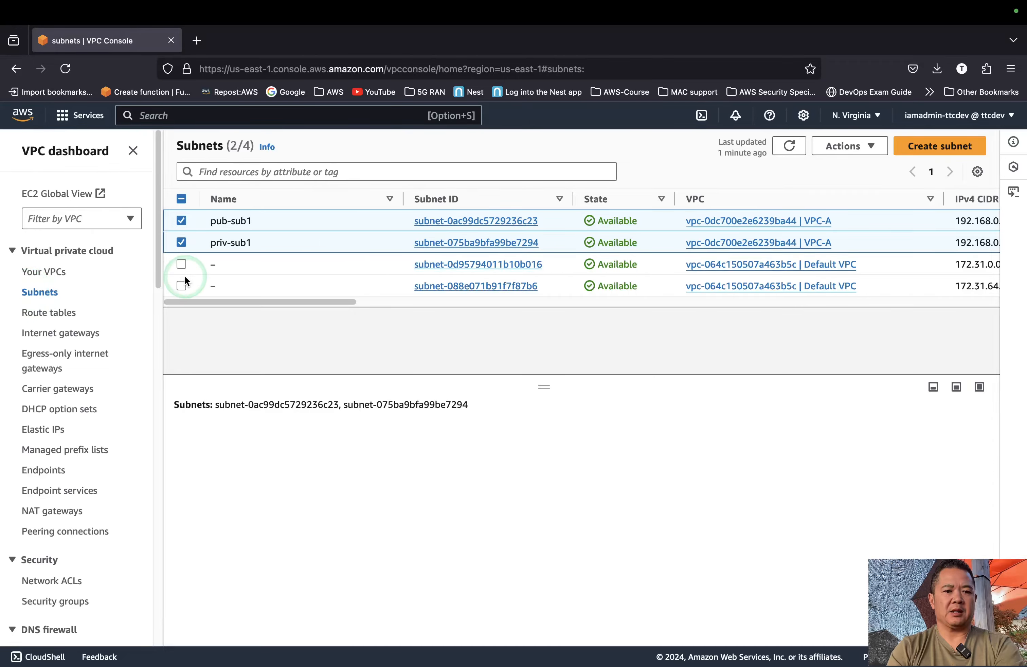
click(182, 242)
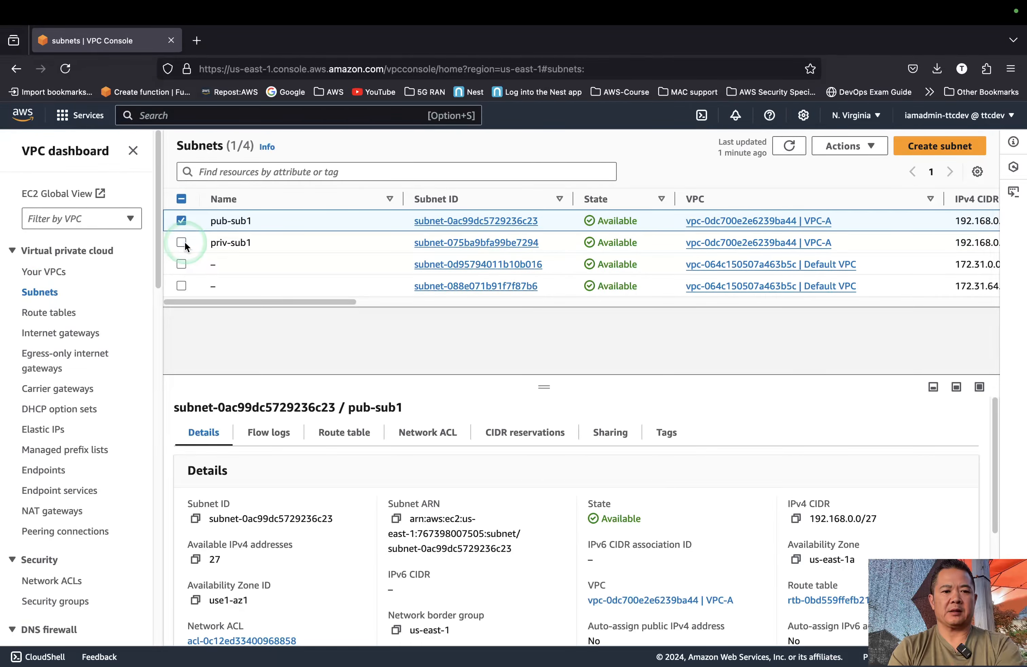
click(181, 242)
click(790, 147)
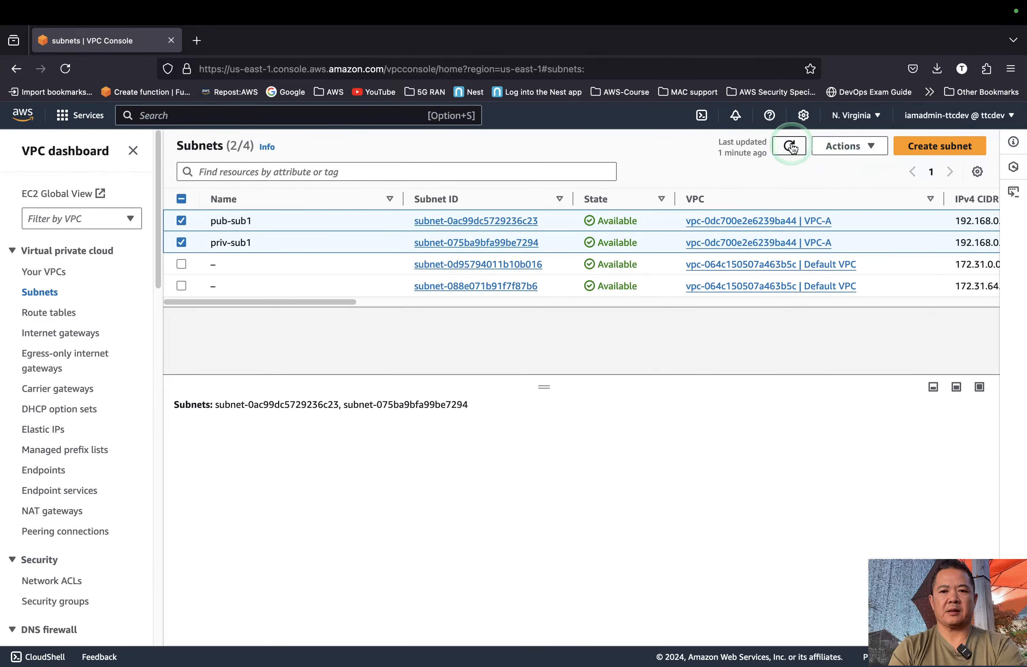
click(181, 221)
click(182, 242)
click(846, 146)
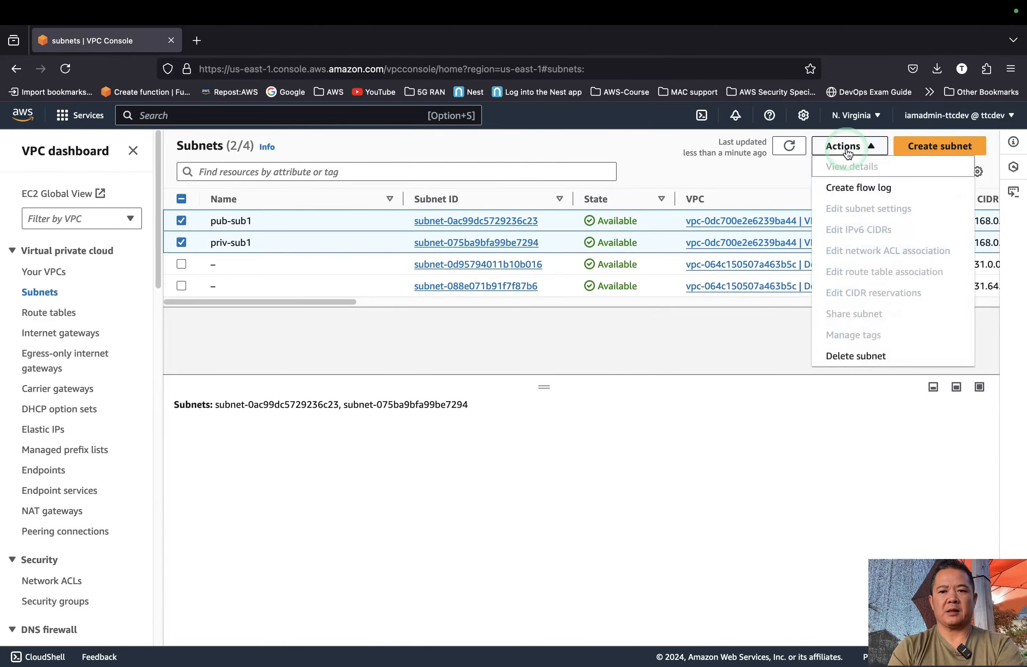
click(844, 356)
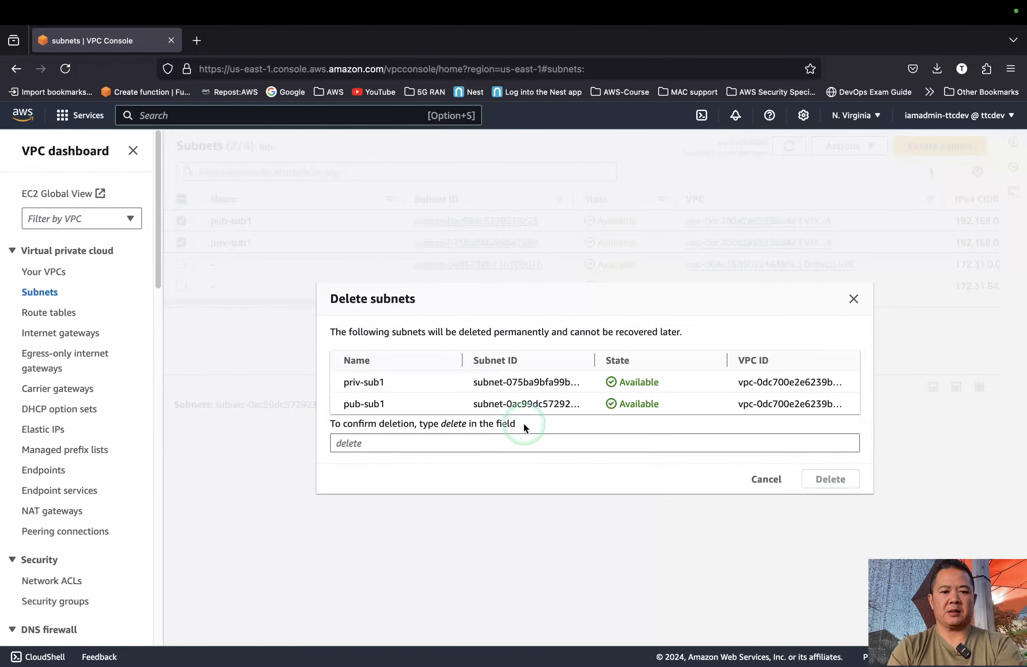
click(532, 441)
text(dele)
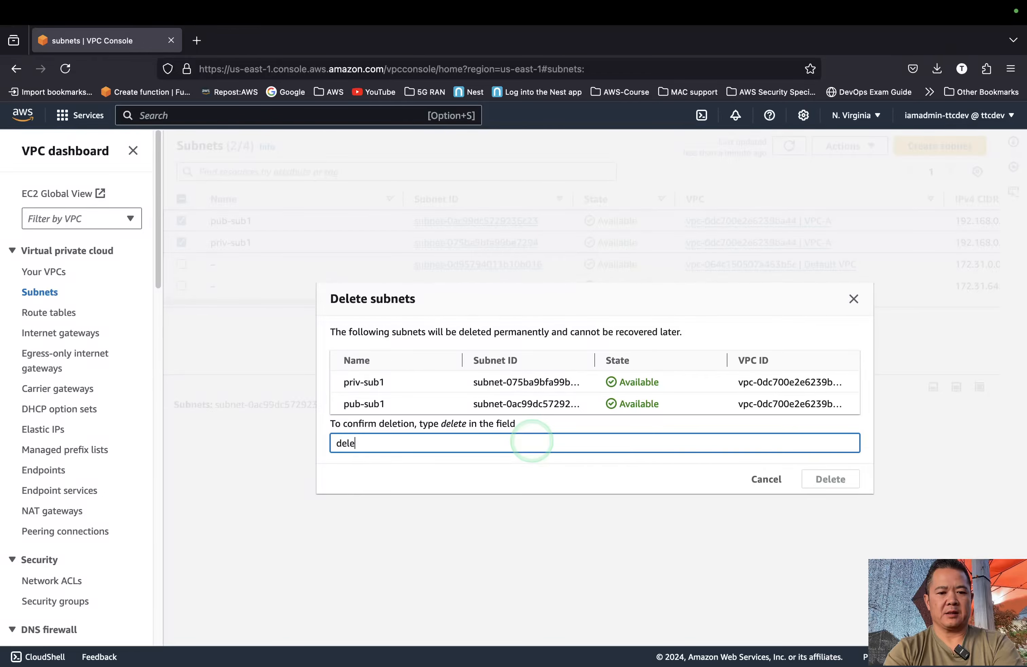
text(te)
key(Return)
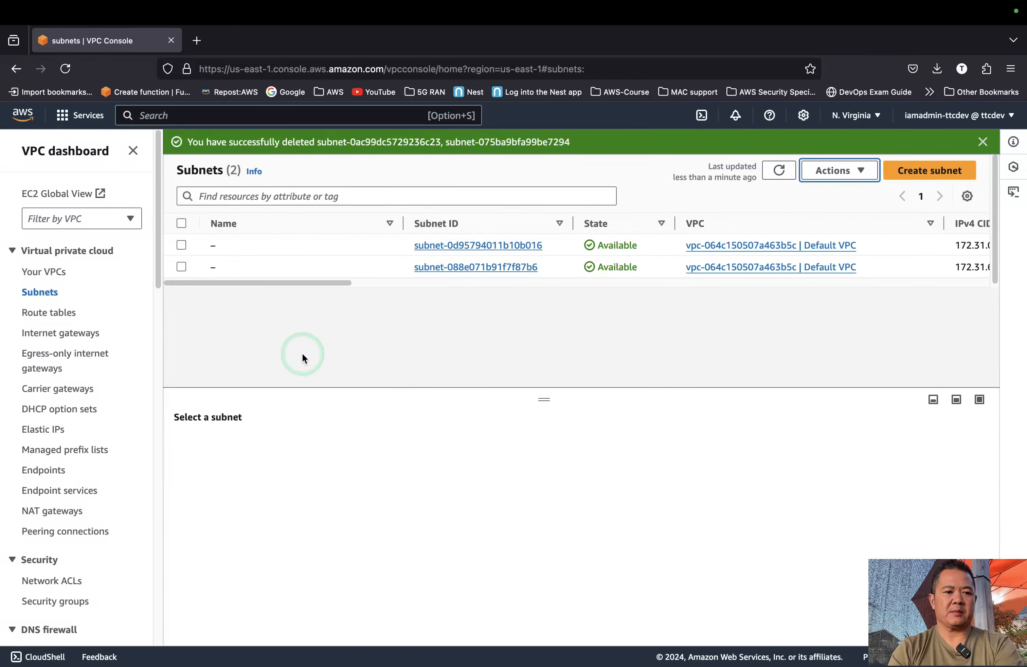
- Delete the route tables priv-rt1 and pub-rt1 after refreshing the route table list, confirming with "delete"
click(66, 312)
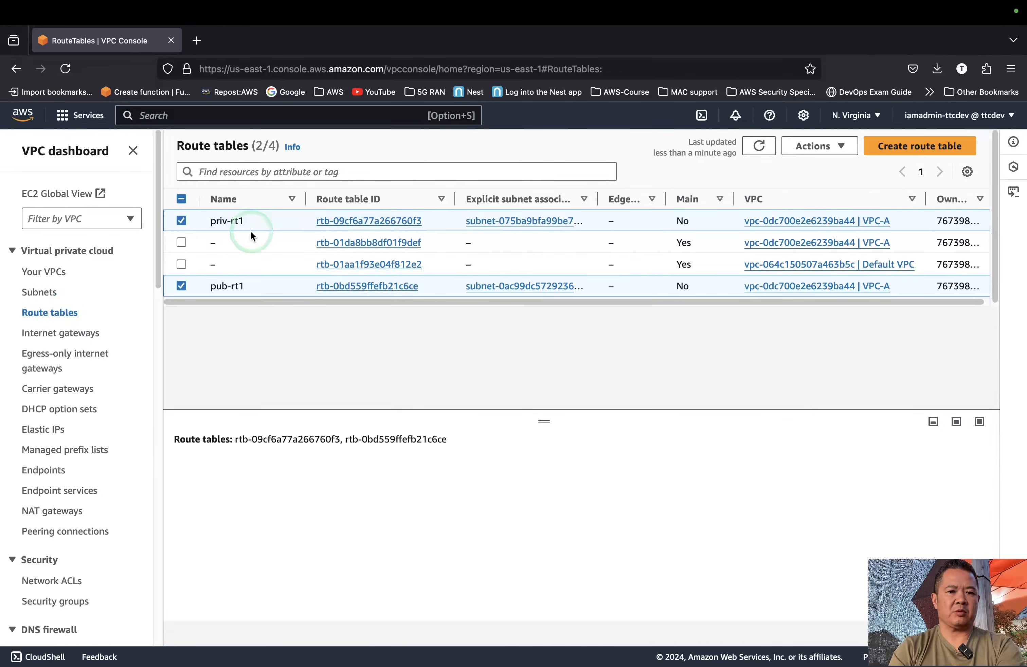
click(759, 146)
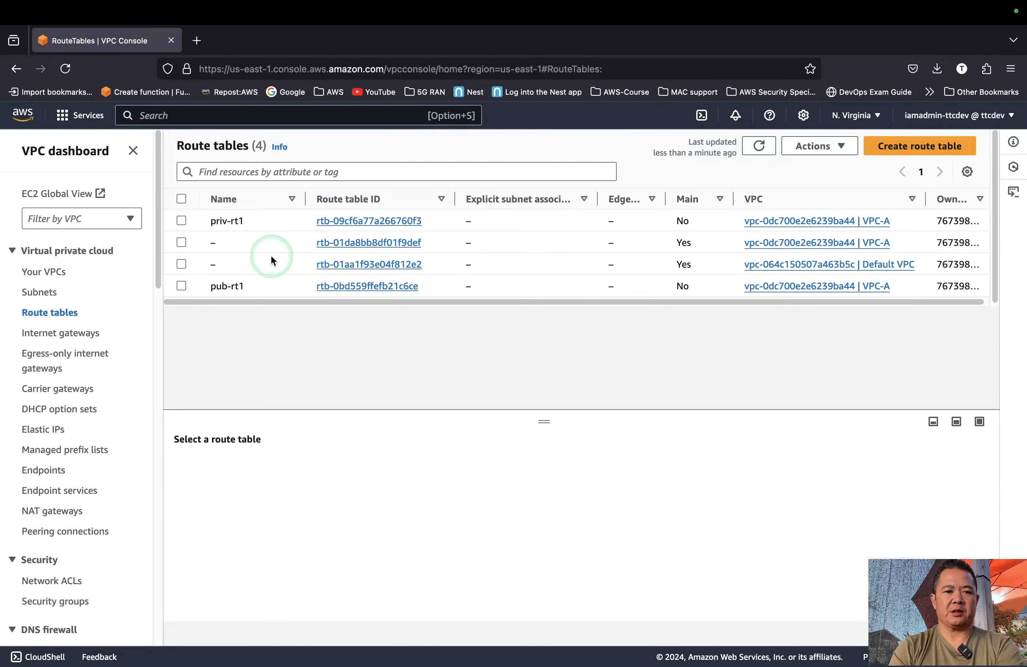
click(181, 220)
click(182, 286)
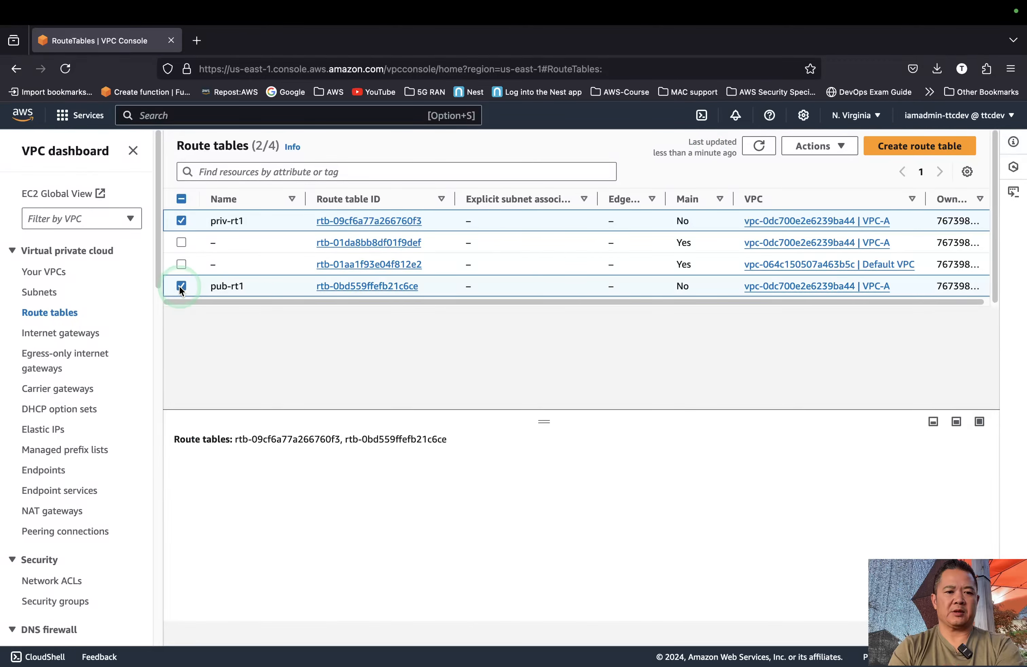
click(816, 146)
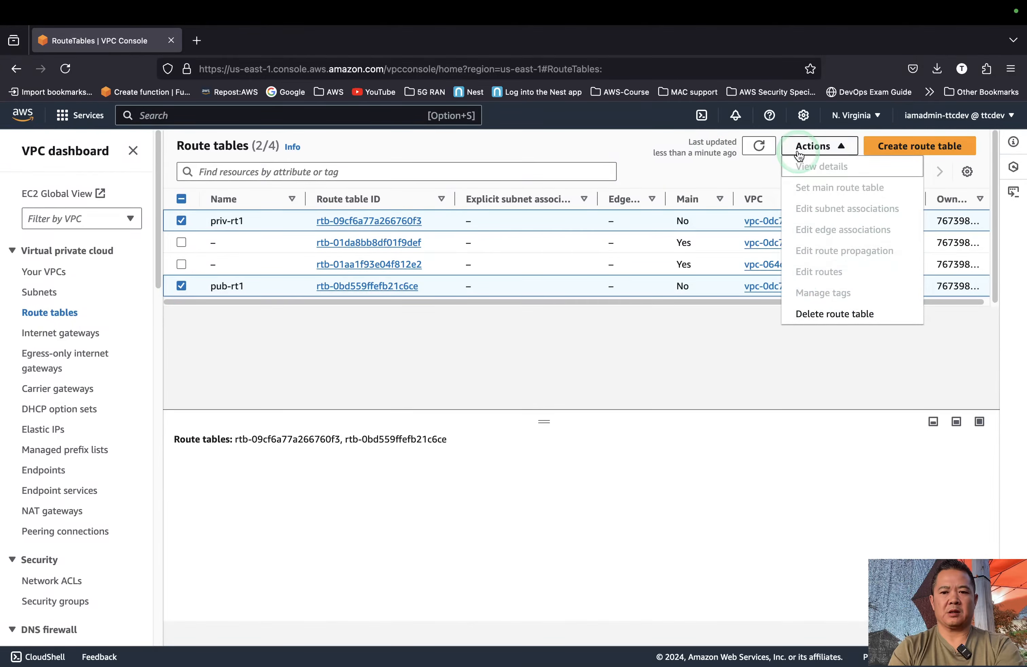
click(807, 315)
click(533, 446)
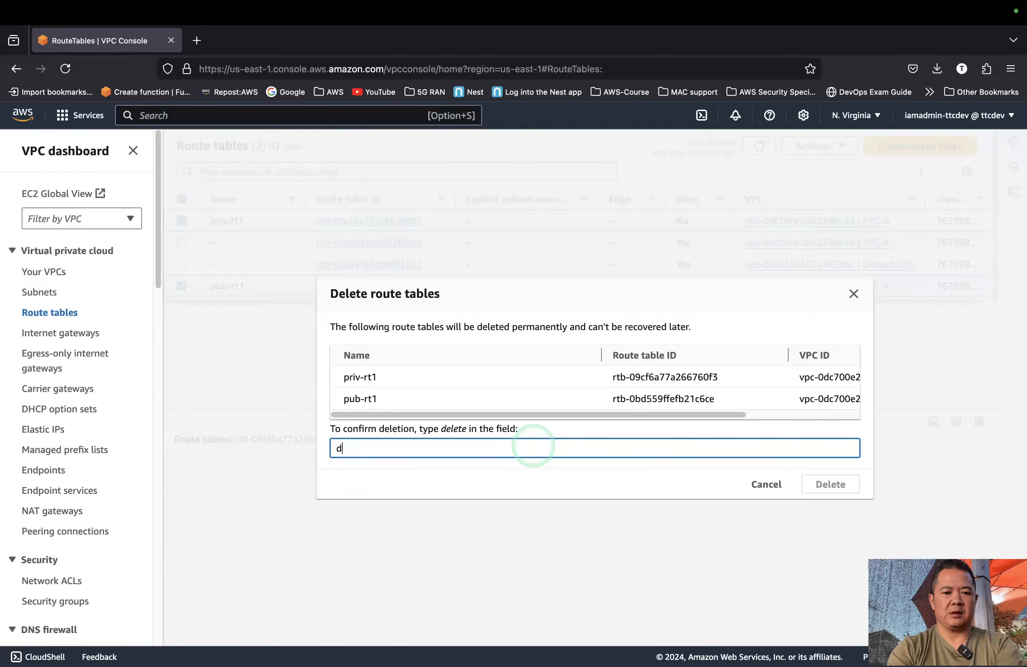
text(delete)
key(Return)
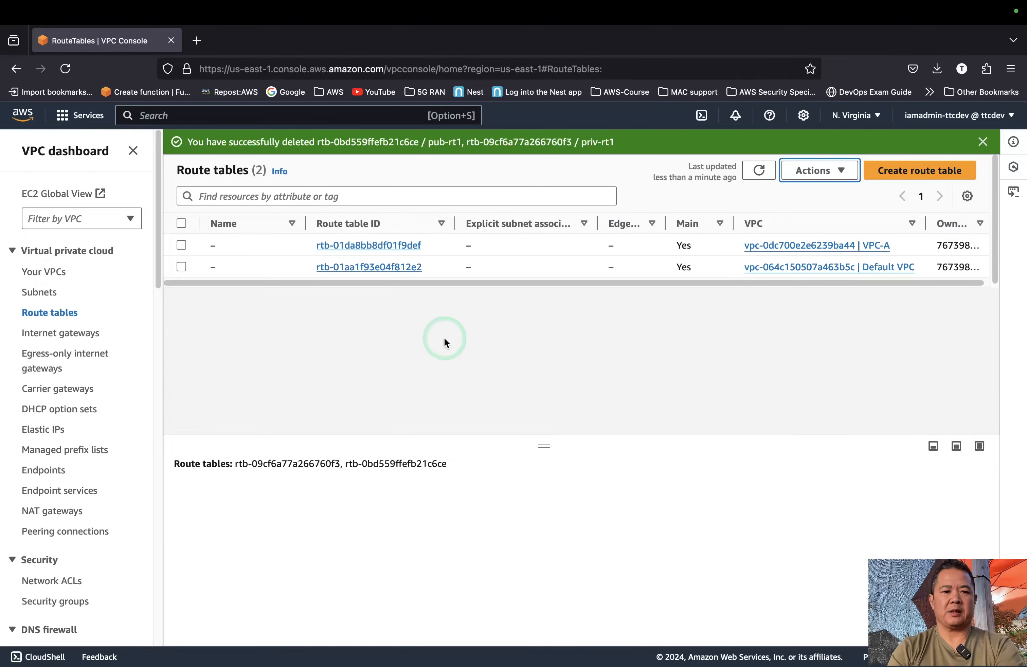
- Look through the VPC console's resource categories for anything else that needs cleaning up
scroll(71, 476, down, 6)
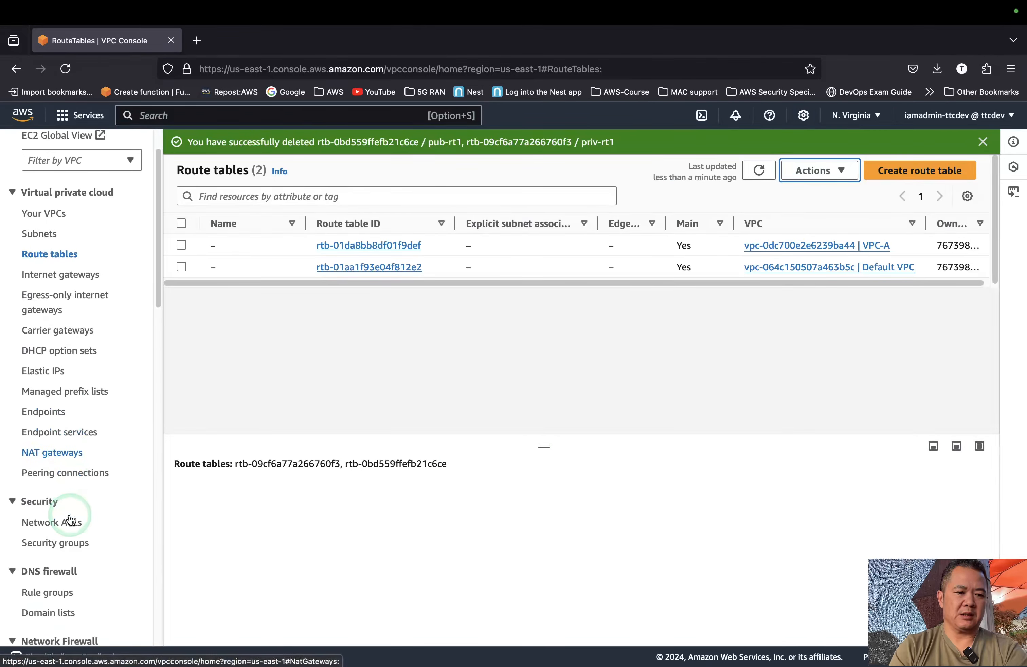
scroll(71, 520, down, 7)
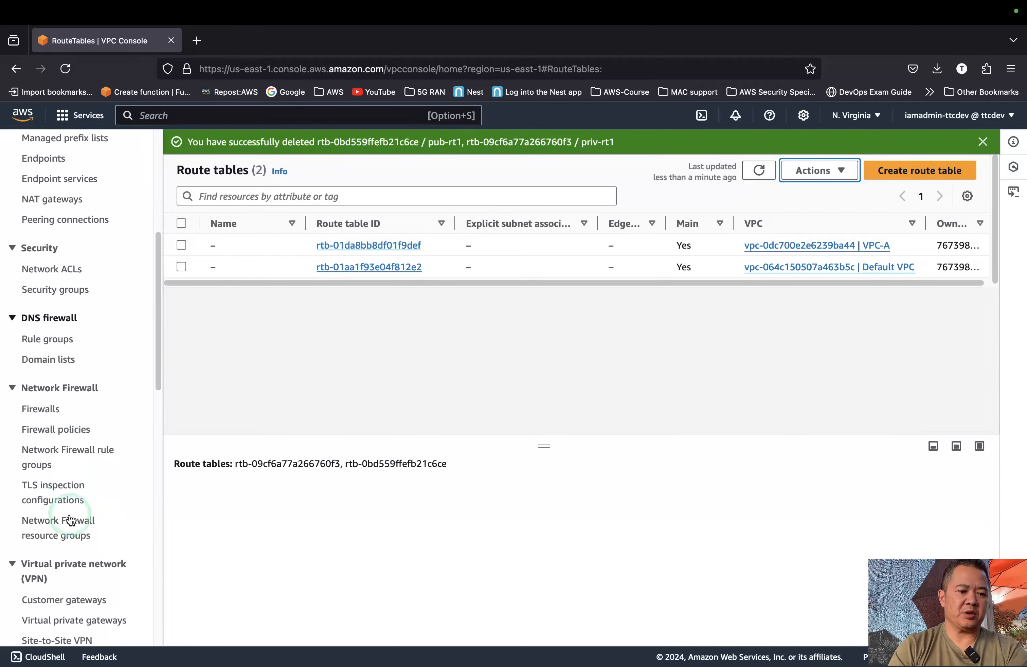
scroll(71, 520, down, 12)
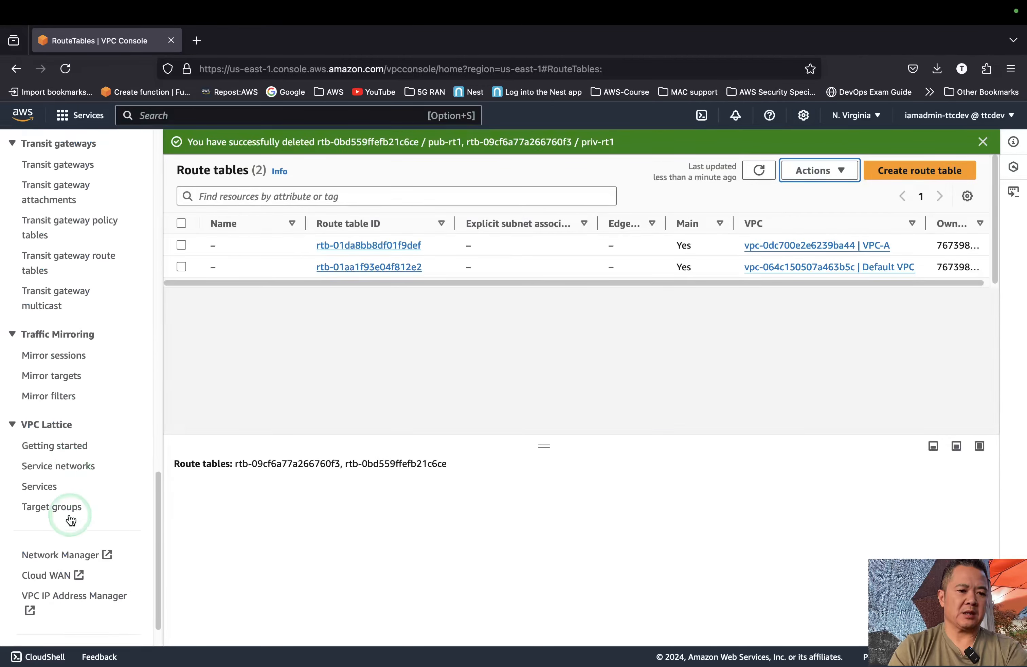
scroll(70, 520, up, 3)
scroll(71, 520, down, 3)
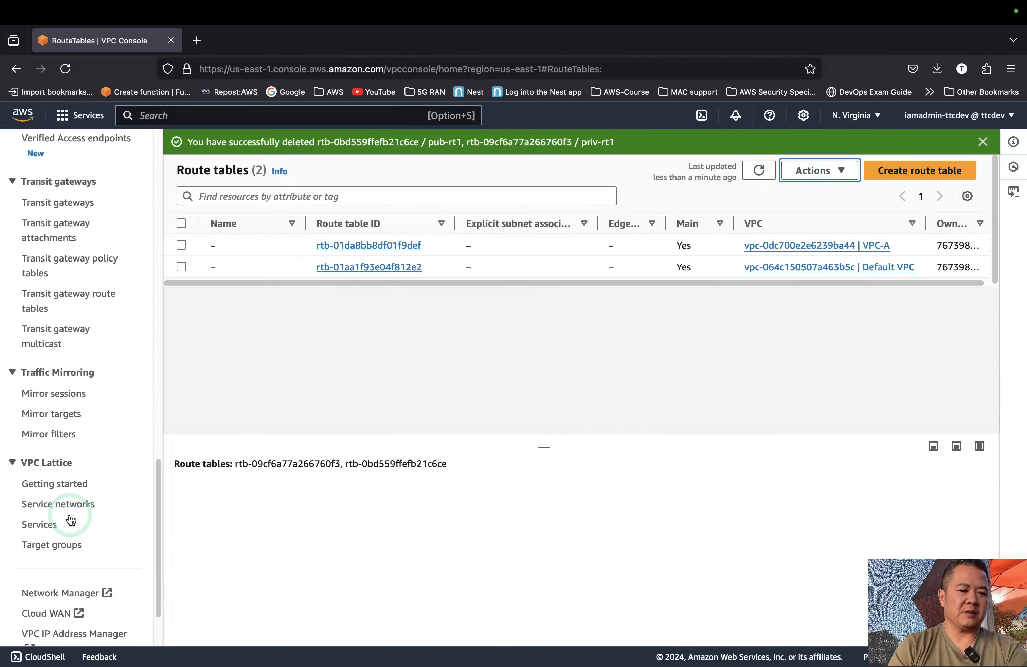
scroll(71, 519, up, 6)
scroll(71, 520, down, 6)
scroll(71, 520, up, 18)
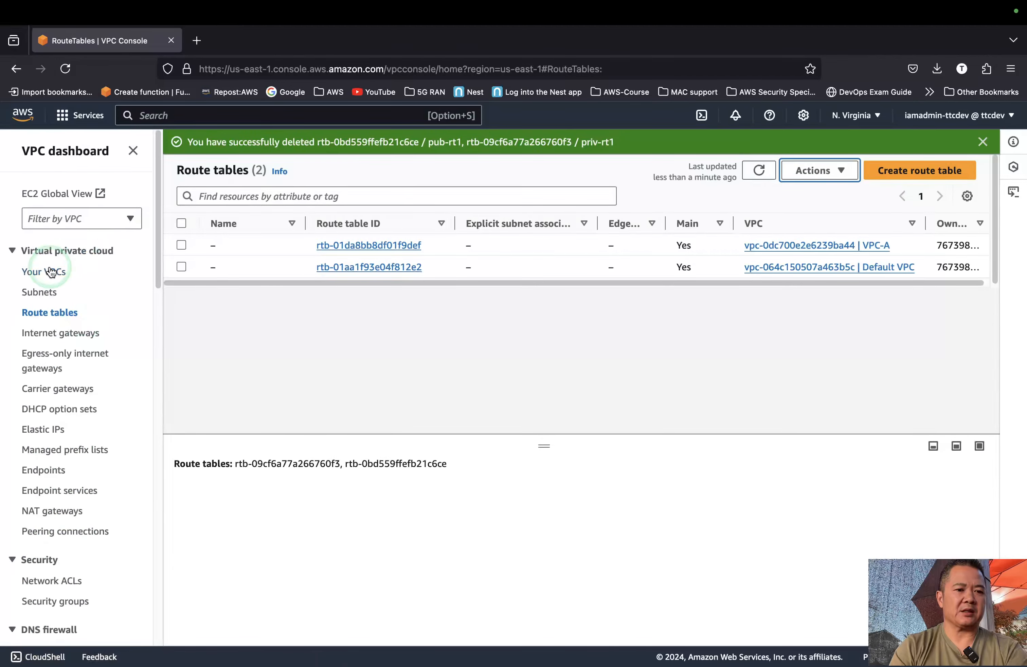
- Delete VPC-A together with its vpca-s3endpoint endpoint, confirming with "delete", and refresh the VPC list
click(48, 273)
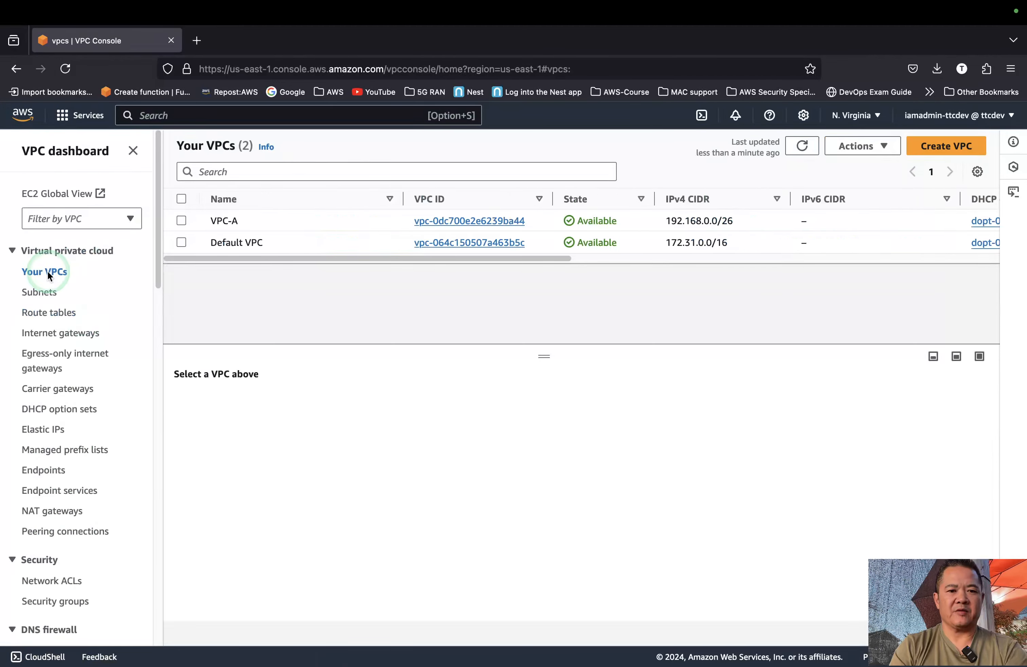
click(181, 221)
click(875, 148)
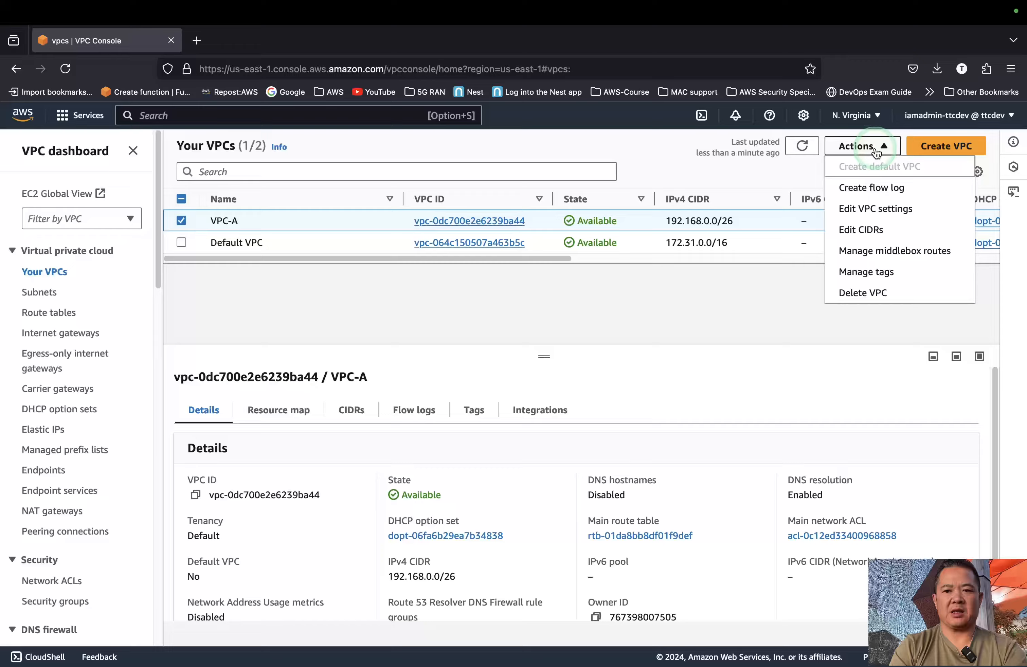
click(861, 293)
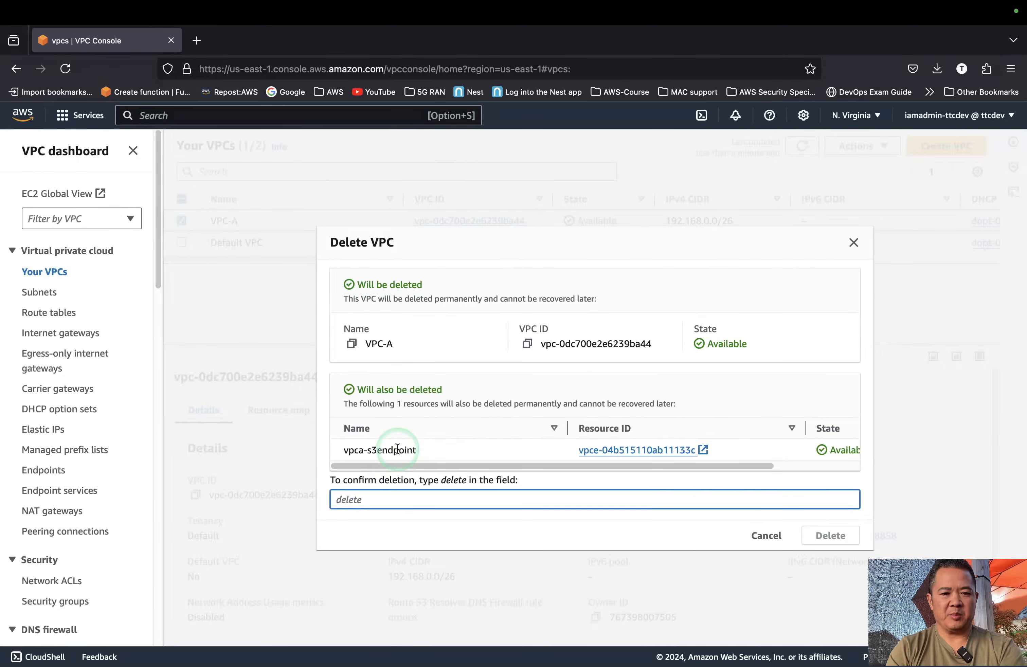
click(394, 497)
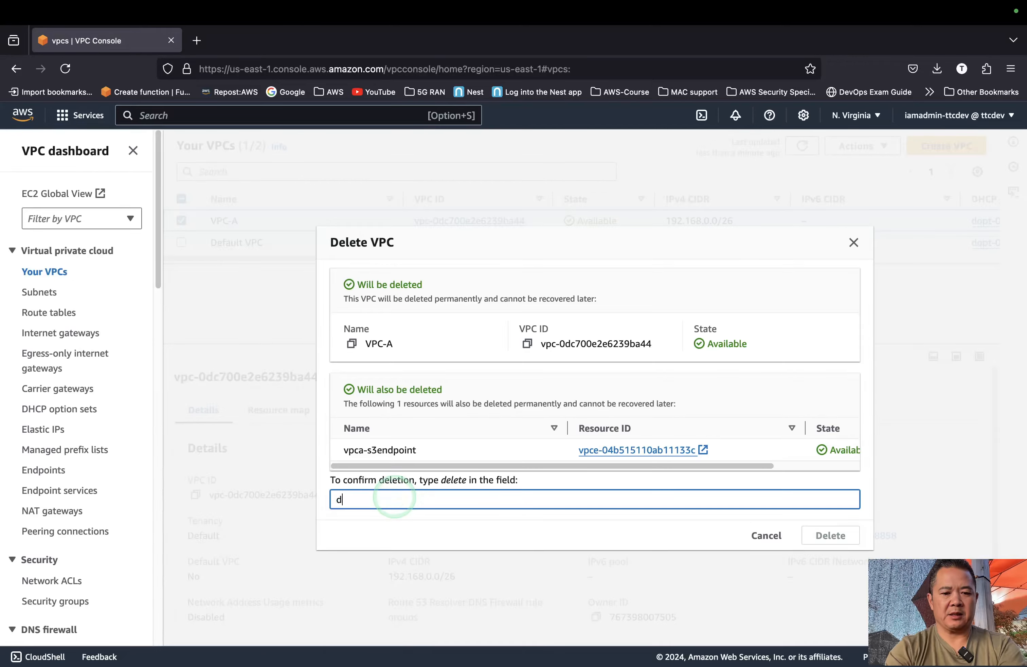
text(delete)
click(492, 521)
click(859, 530)
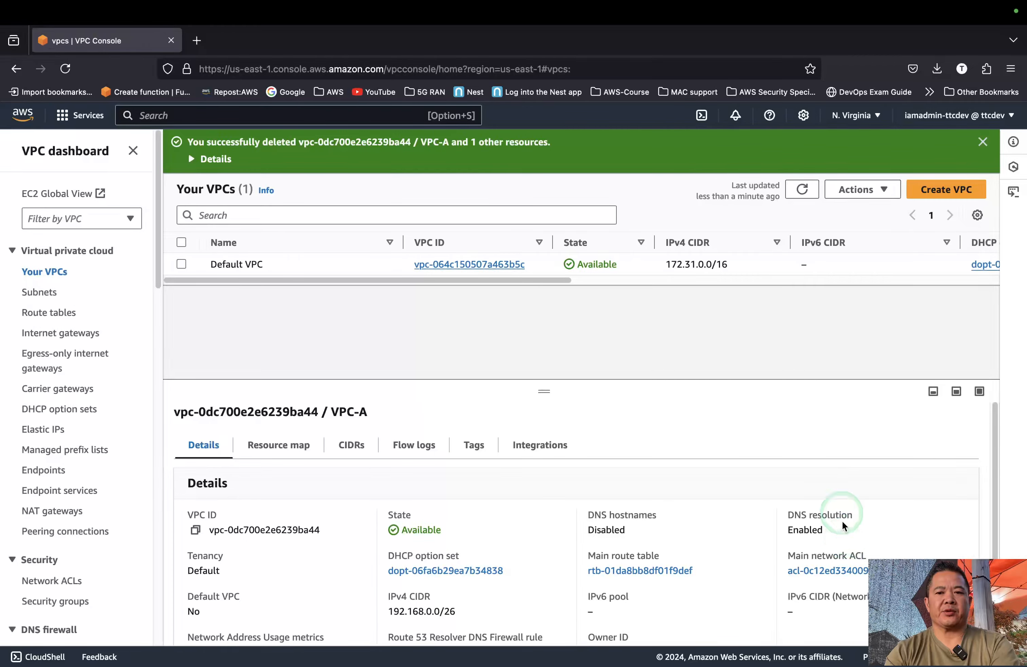
click(803, 192)
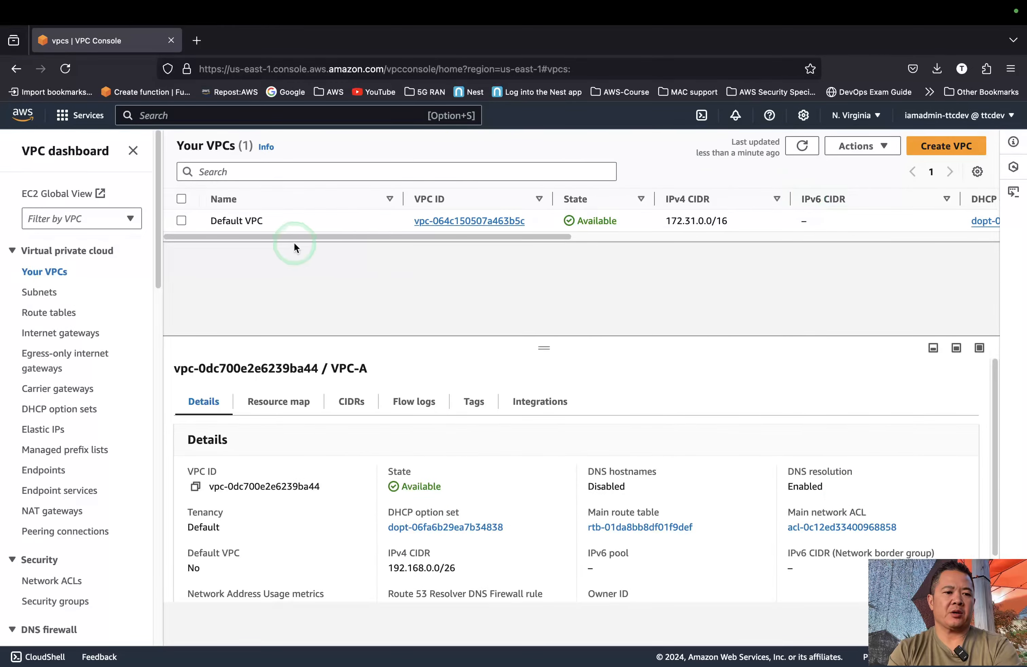
- Check the subnets, route tables, internet gateways, security groups and endpoints for leftover lab resources
click(42, 291)
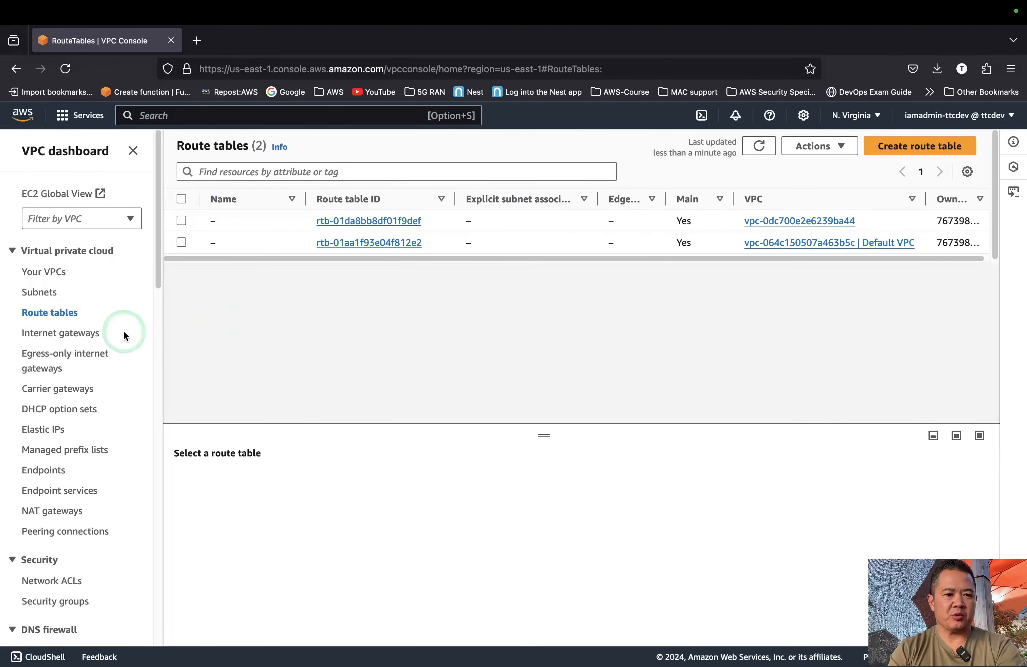
click(86, 337)
scroll(66, 414, down, 5)
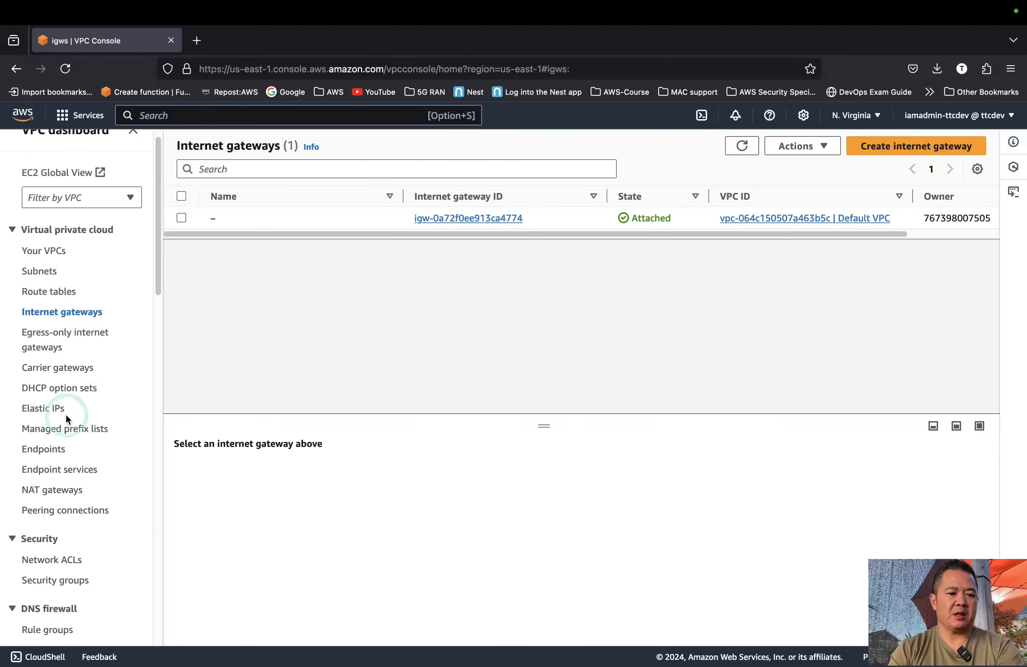
click(69, 375)
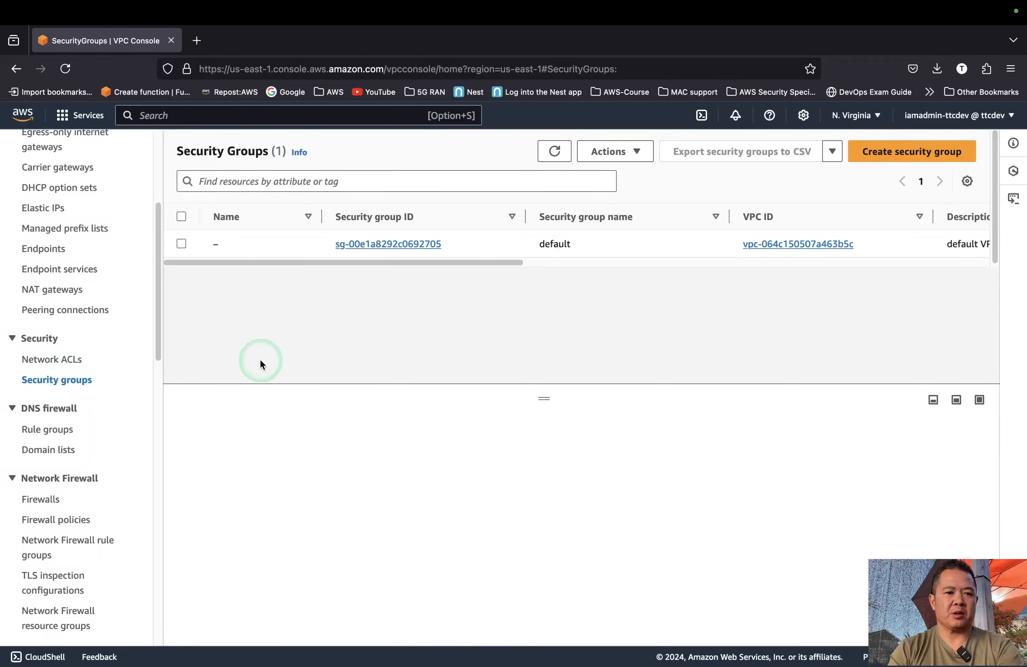
scroll(82, 467, down, 12)
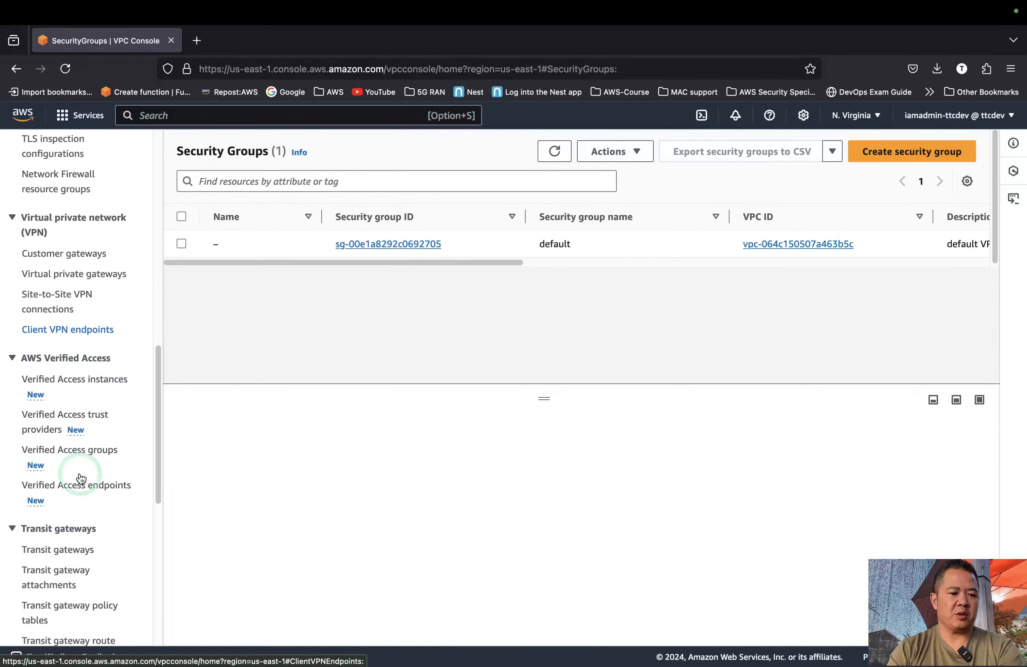
scroll(81, 478, down, 5)
scroll(82, 478, up, 6)
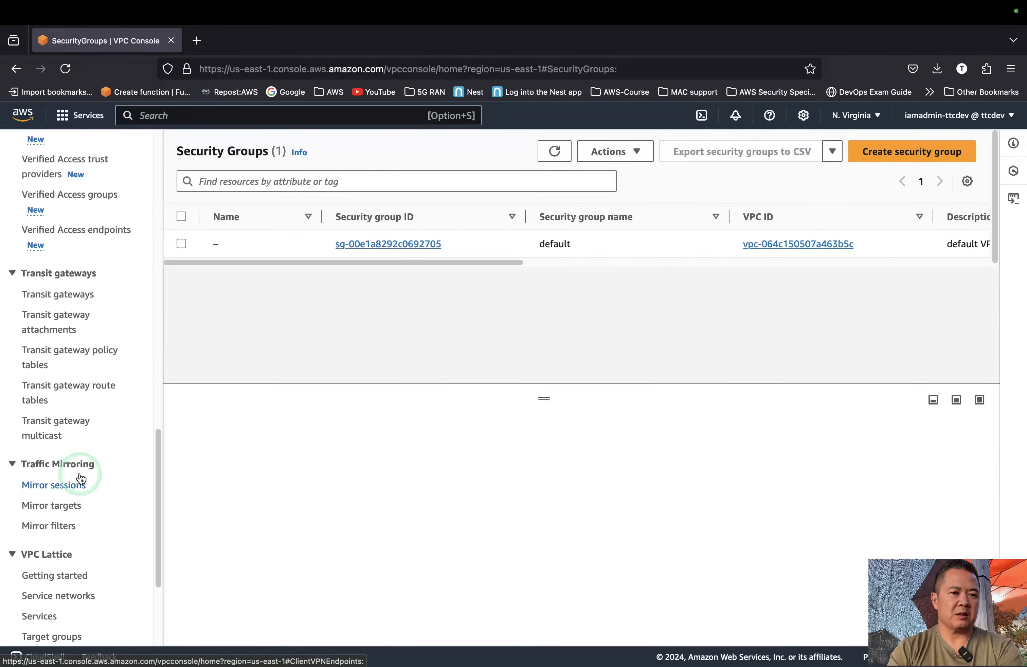
scroll(81, 478, up, 9)
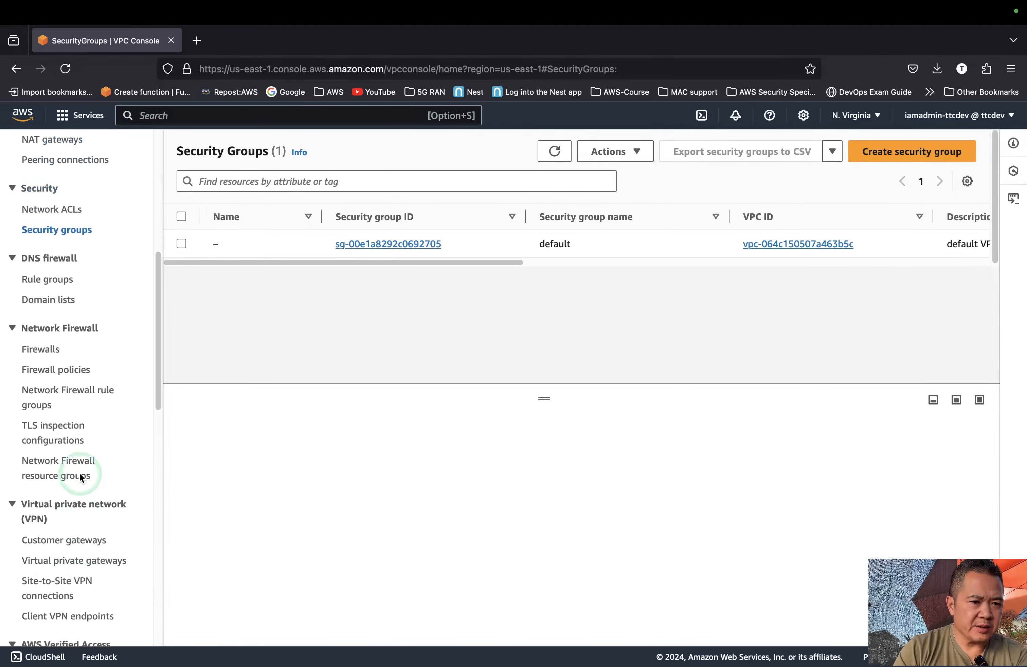
scroll(79, 477, up, 3)
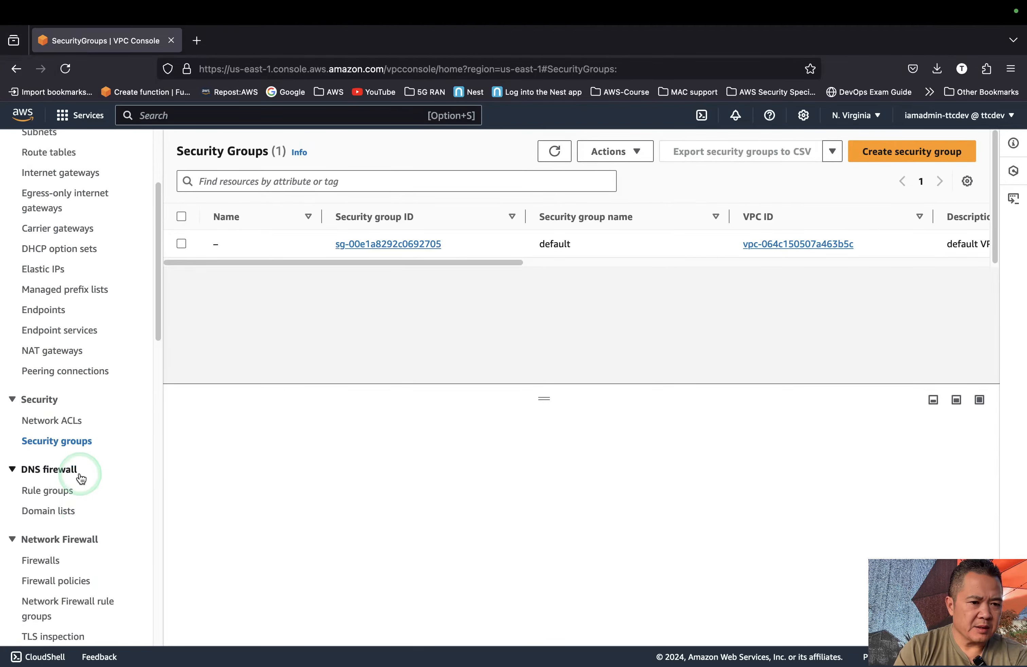
click(52, 311)
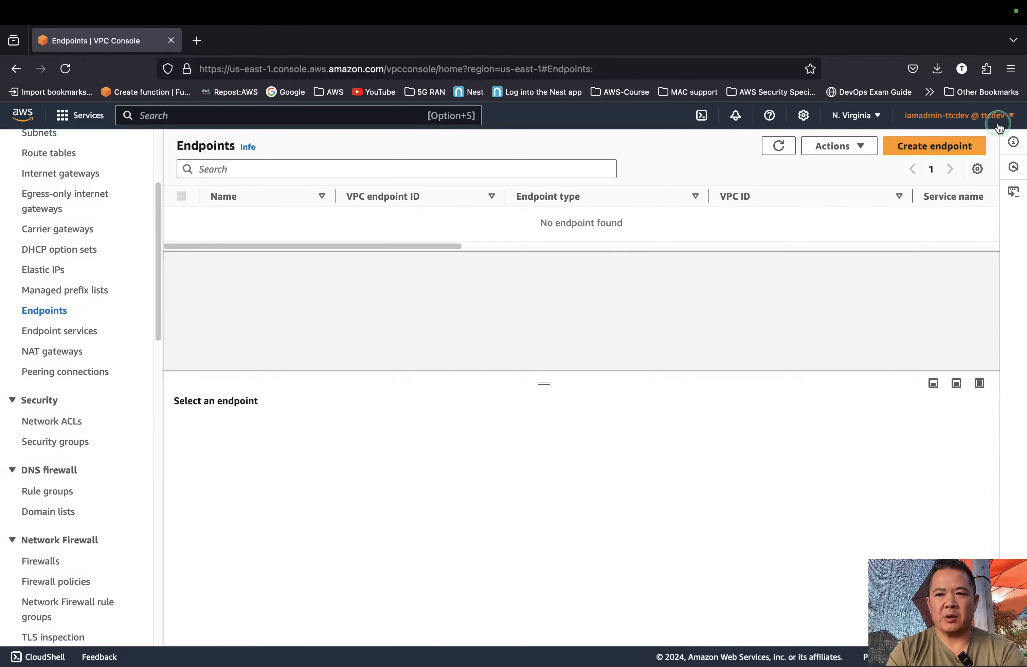
- Open the account's security credentials and deactivate the access key described as "aws cli" as part of its deletion
click(959, 116)
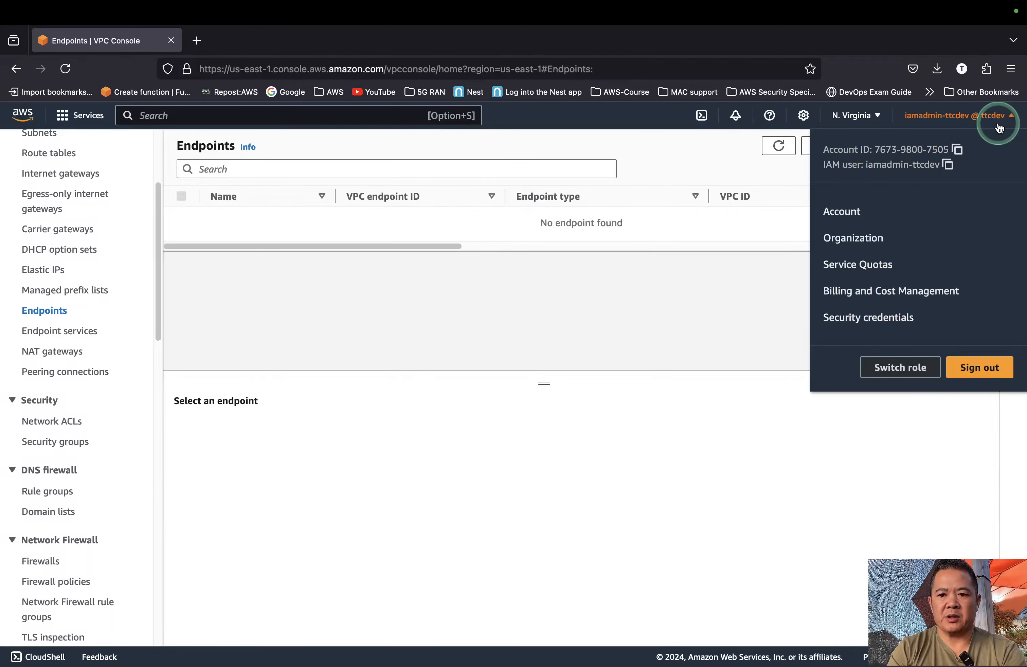
click(885, 316)
scroll(583, 353, down, 15)
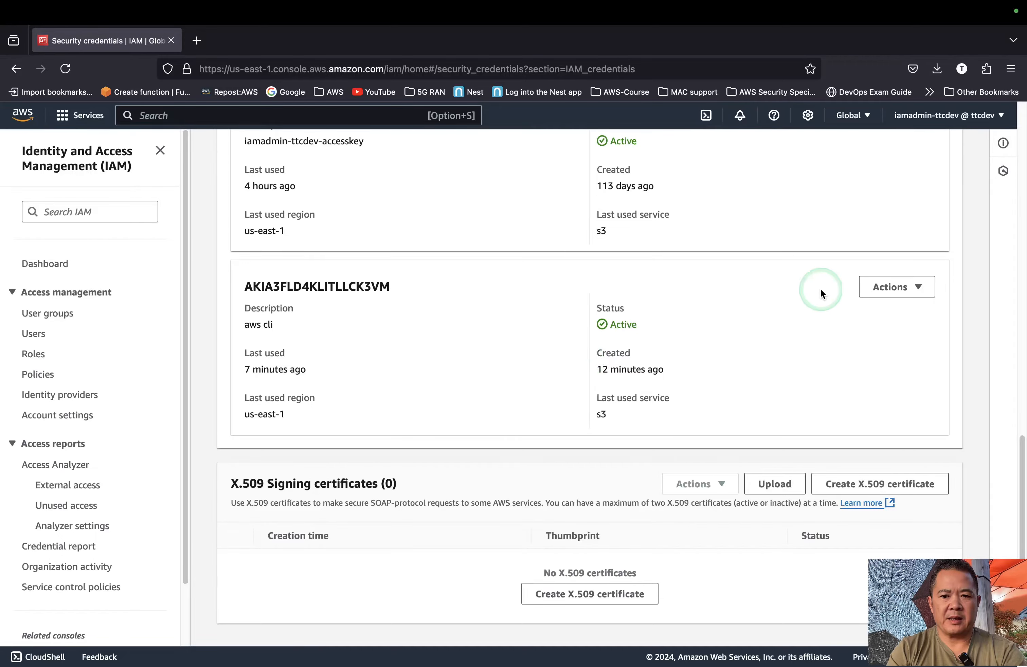
click(883, 286)
click(886, 372)
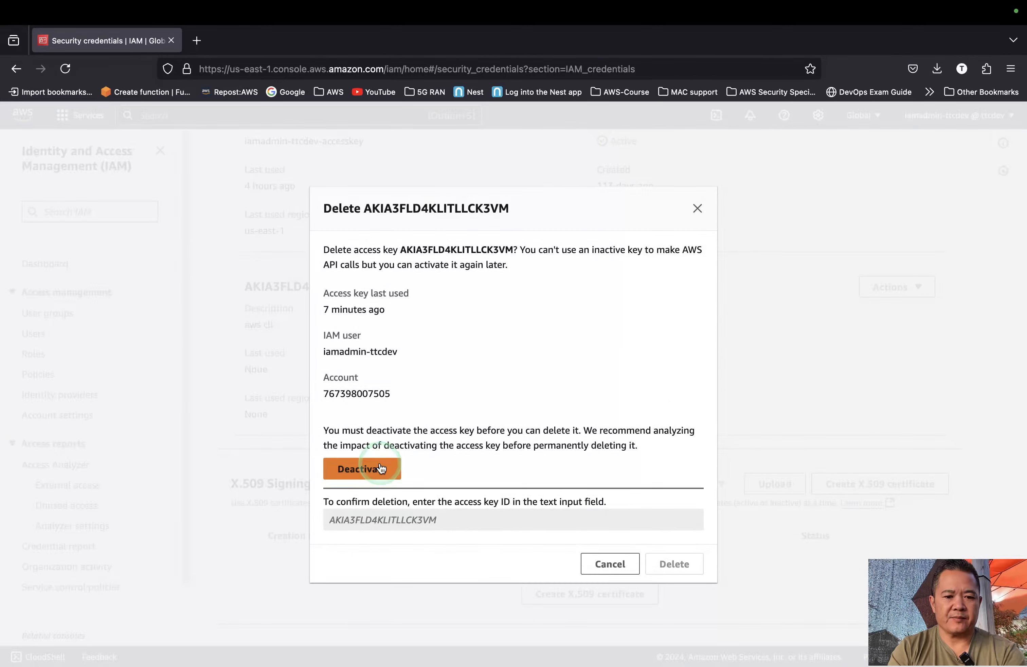
click(381, 468)
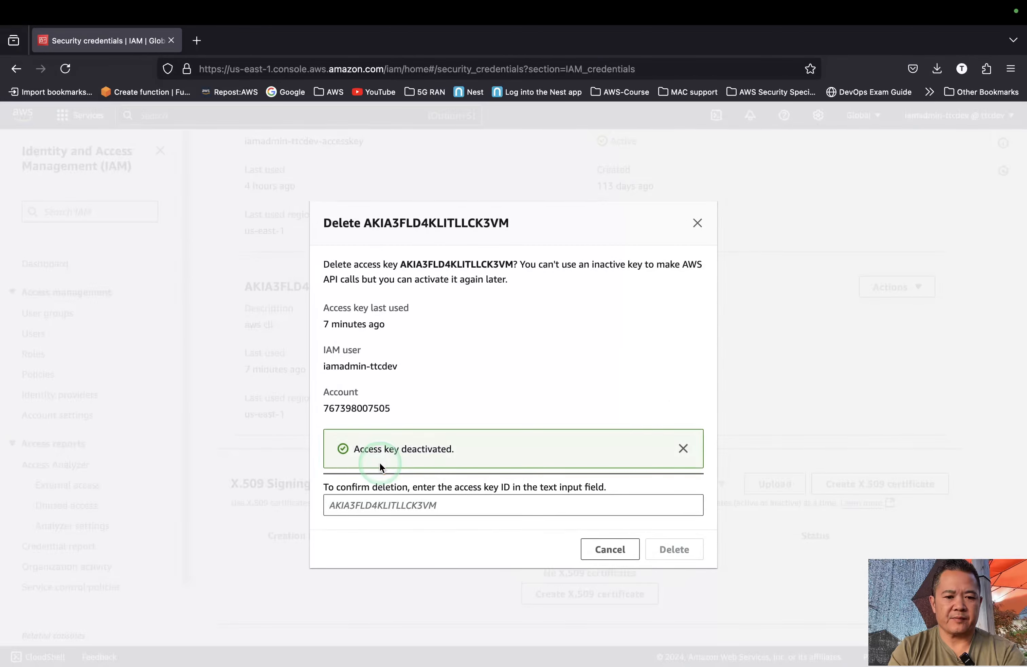
- Delete the deactivated "aws cli" access key, confirming with its access key ID
double_click(433, 264)
key(super+c)
click(437, 505)
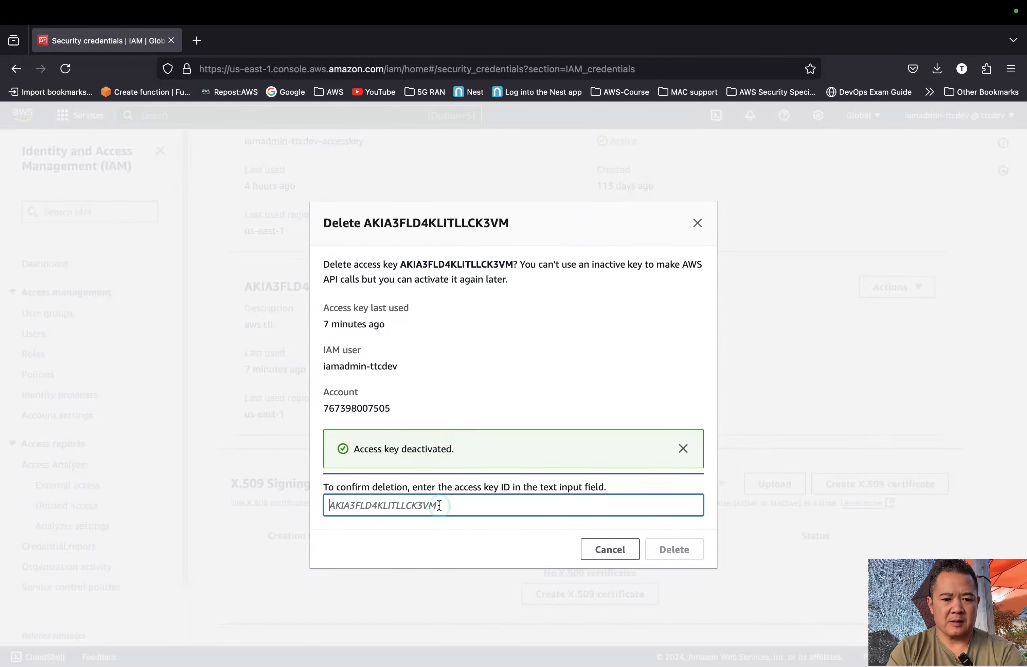
key(super+v)
click(692, 549)
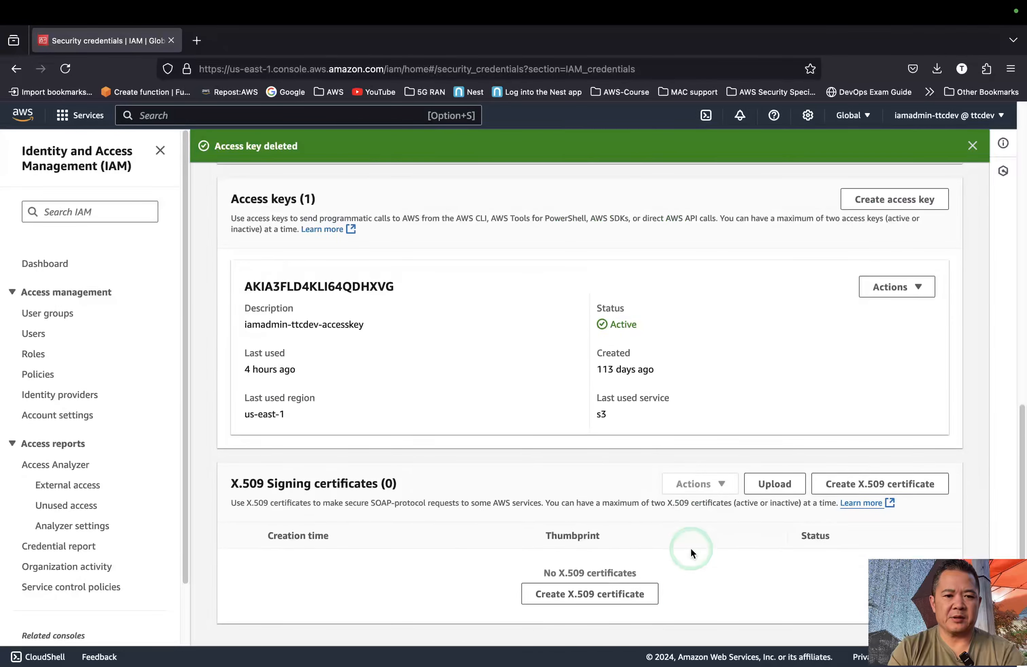
- Check the remaining access key and MFA device on the credentials page, and view the IAM users list
scroll(688, 480, up, 3)
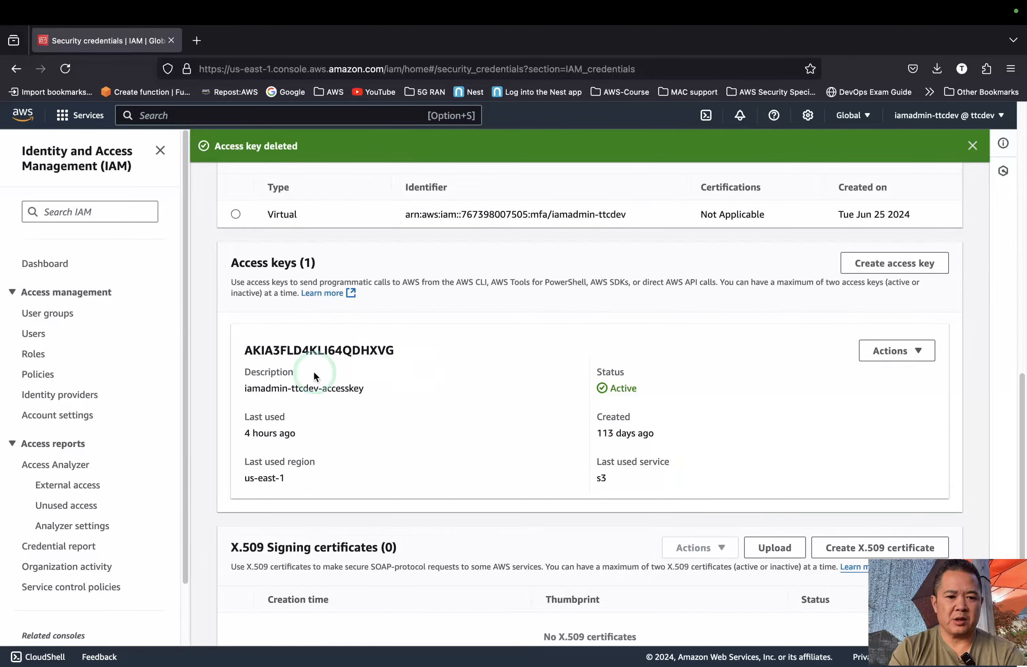
scroll(545, 368, up, 10)
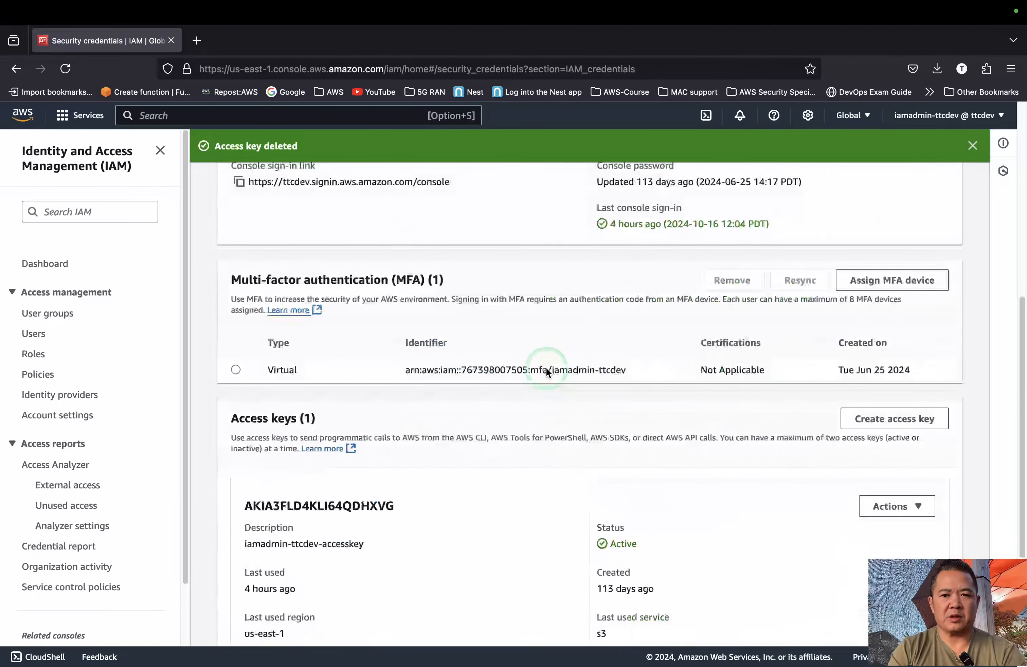
click(33, 333)
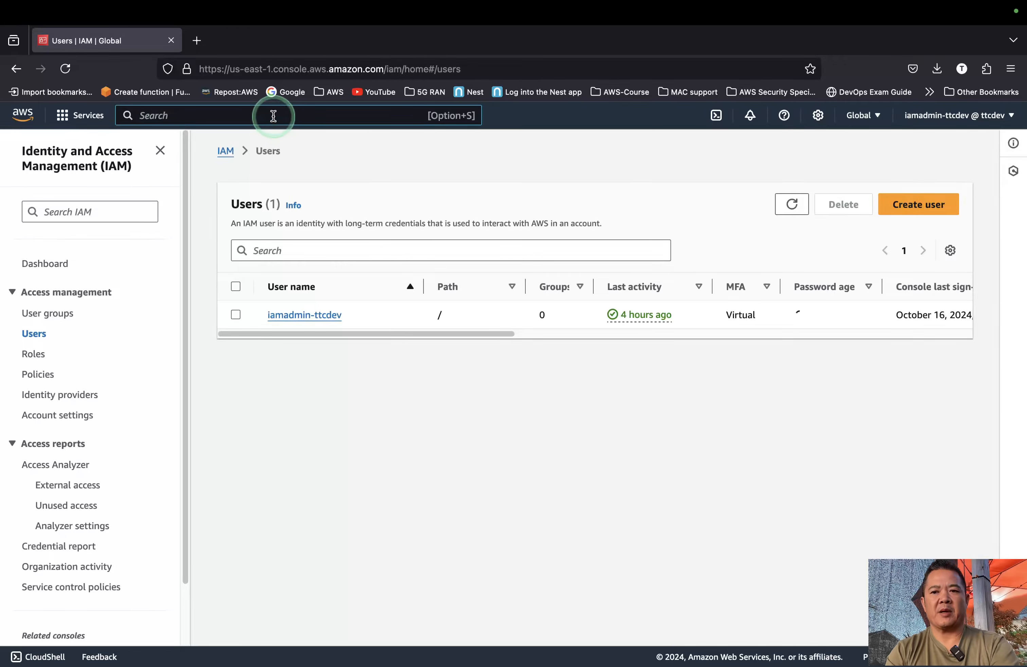
- Search the services for "vpc" and open the VPC console, and switch to the EC2-access-S3.drawio diagram for review
text(vpc)
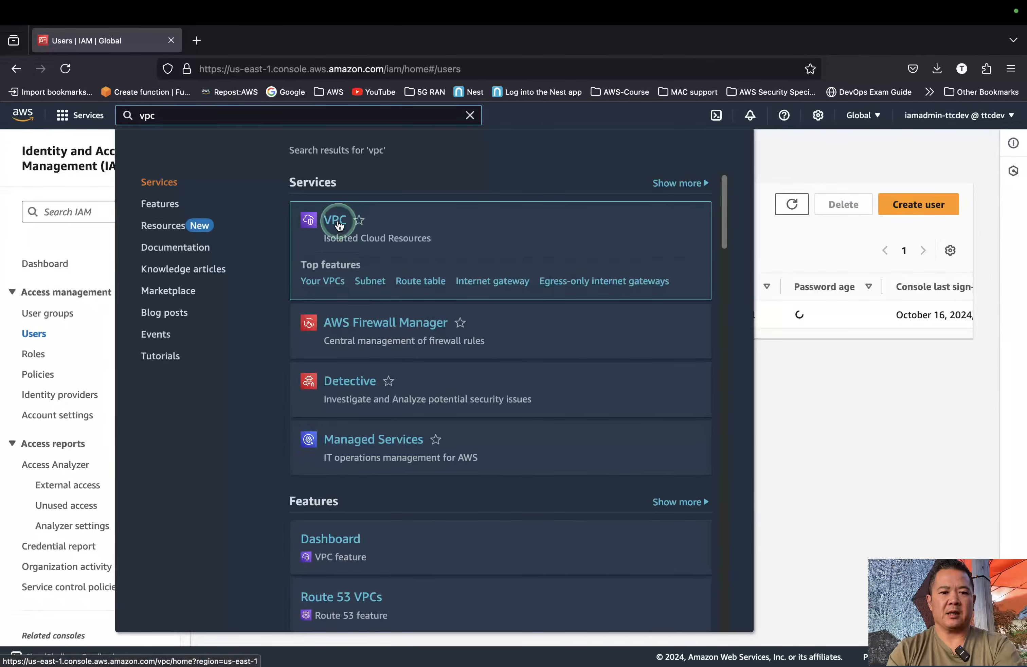
click(333, 234)
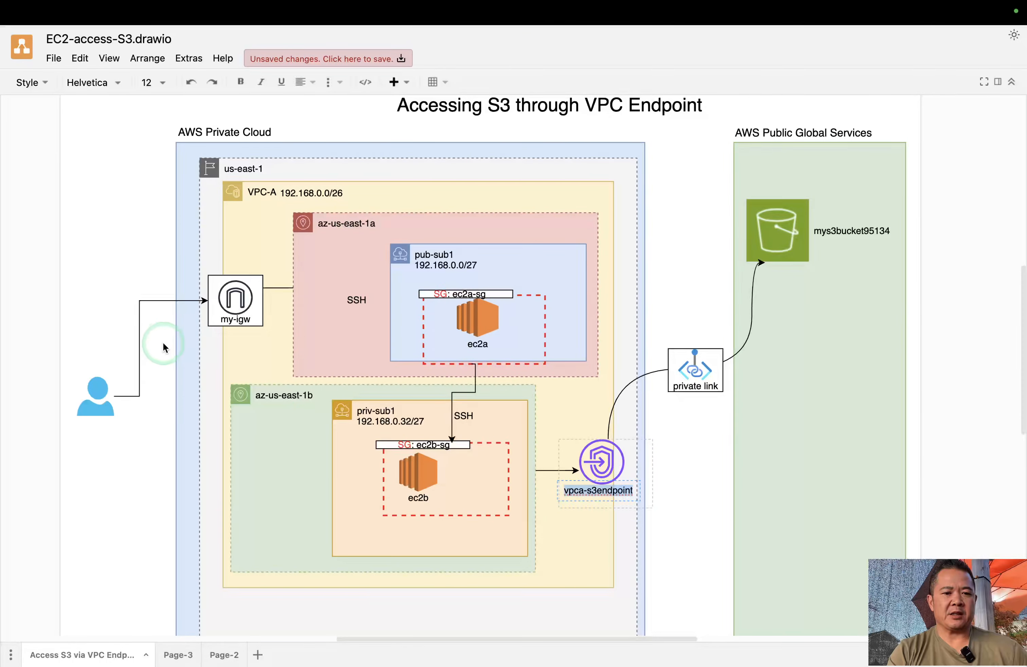
click(275, 302)
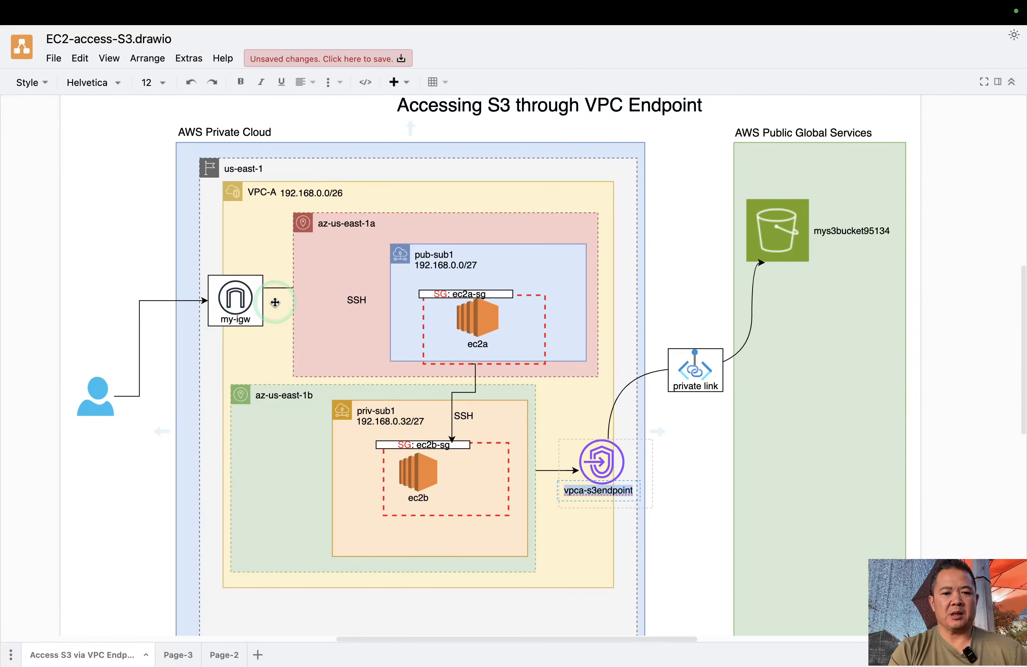